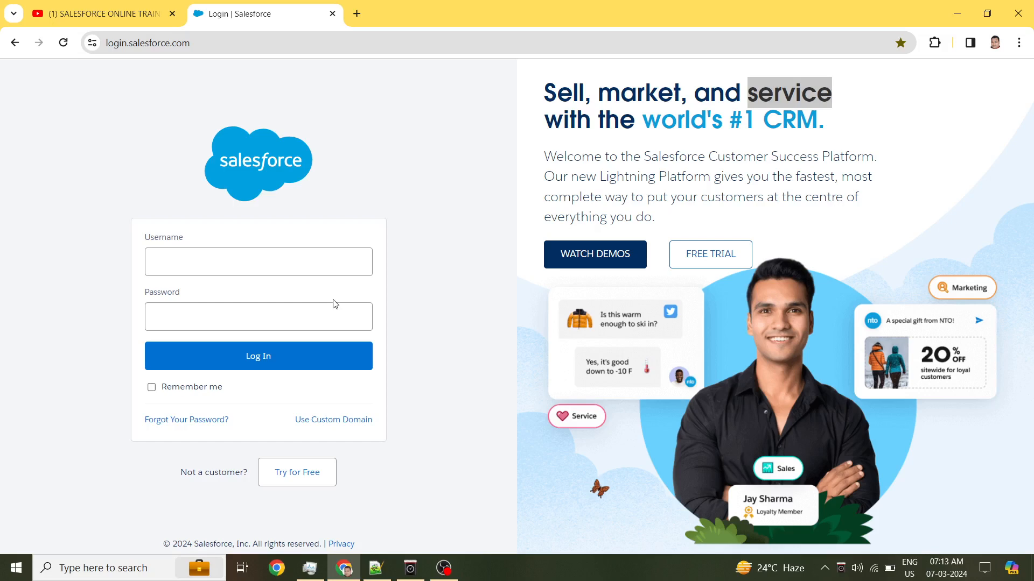
Switch to Notepad++ and copy the 06.03.2024 Wed heading with its separator lines to the end of the notes.
click(376, 568)
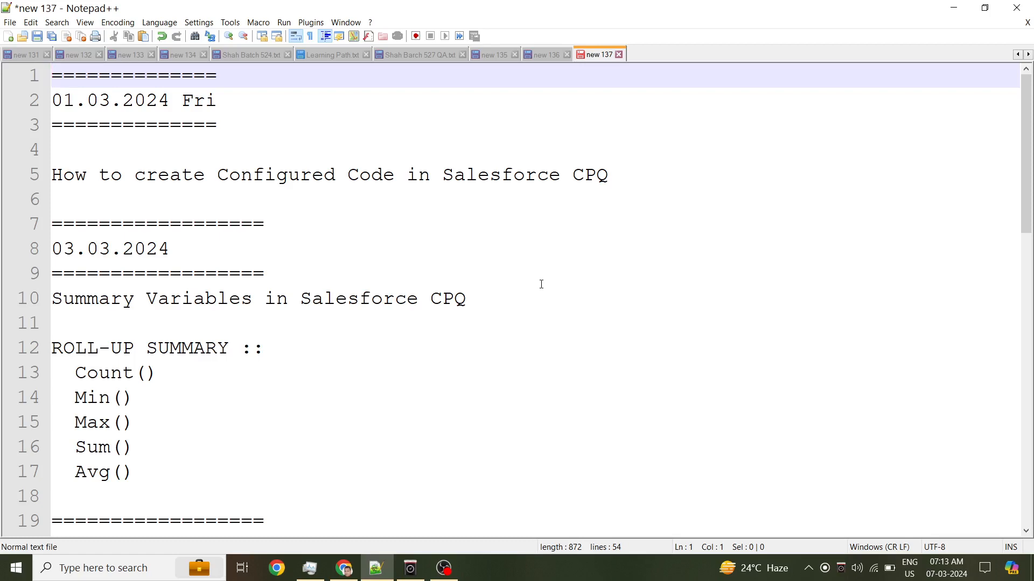
scroll(386, 290, down, 7)
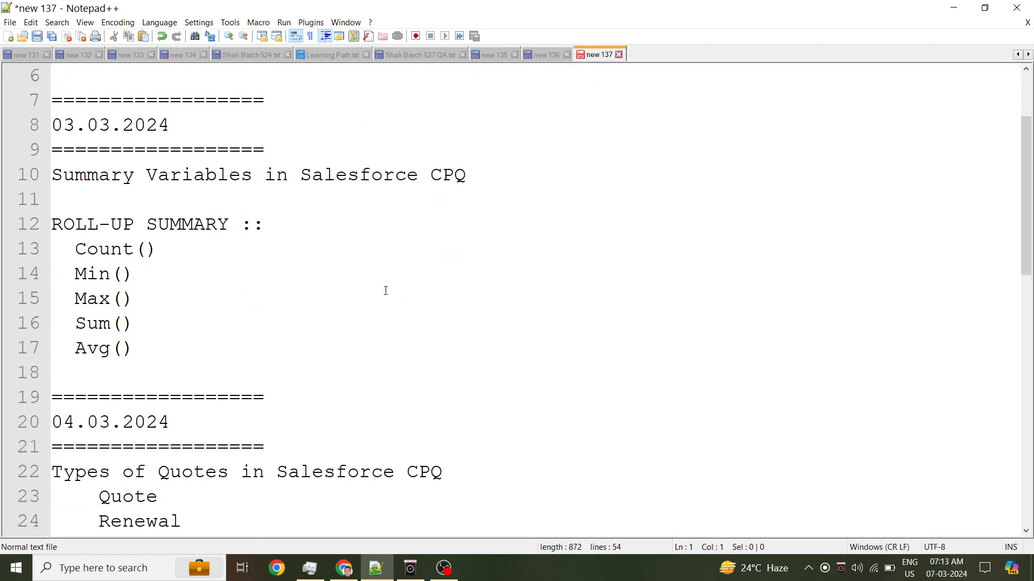
scroll(385, 293, down, 3)
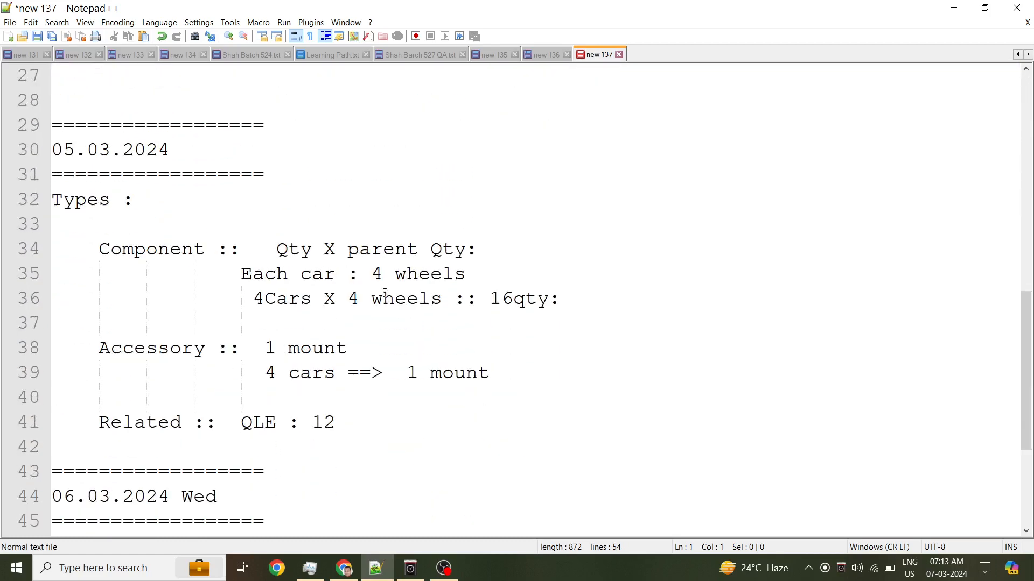
scroll(322, 343, down, 2)
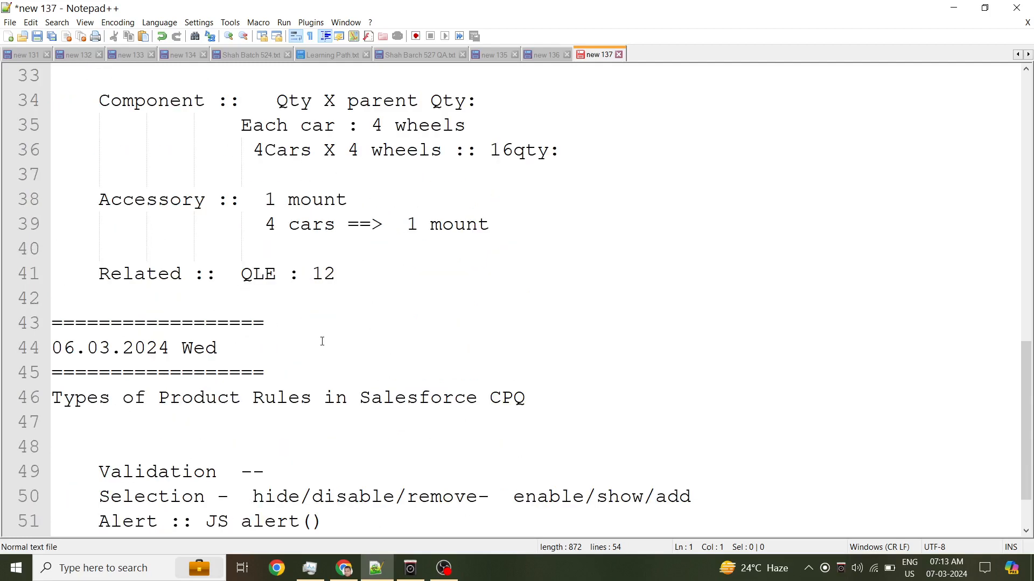
drag(271, 295, 36, 252)
key(ctrl+c)
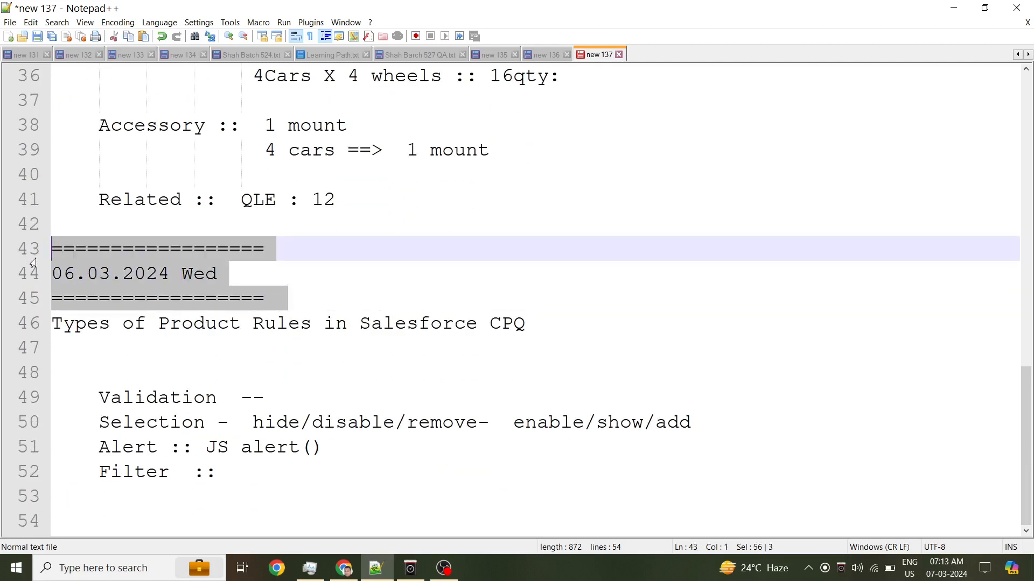
click(84, 504)
key(Return)
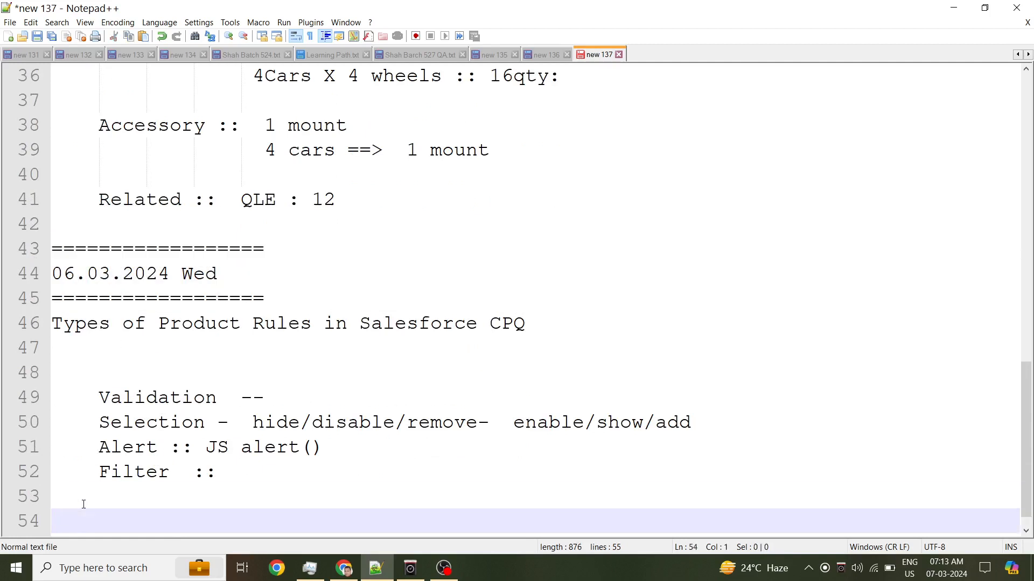
key(ctrl+v)
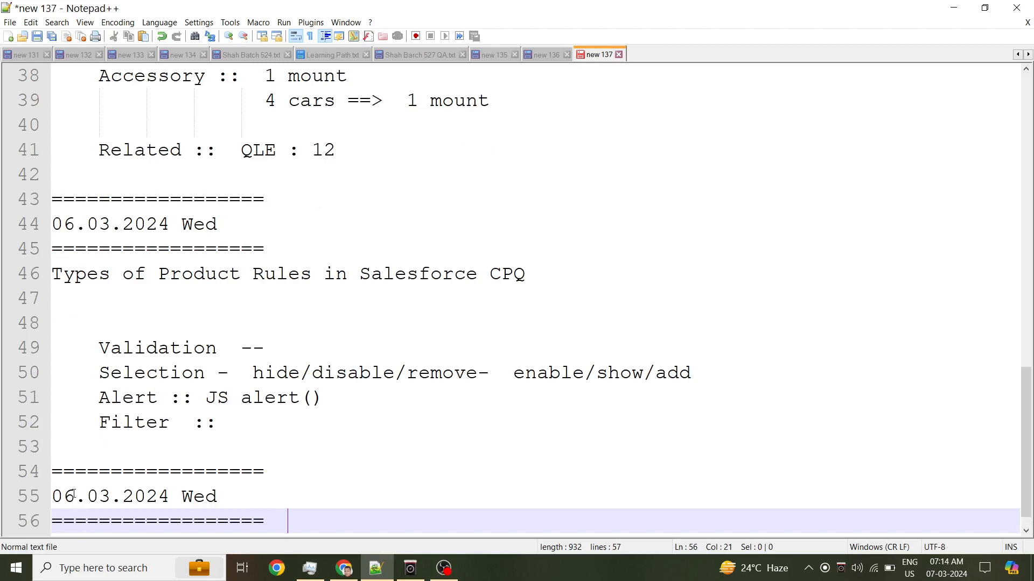
Change the date in the pasted heading at the end of the notes to 07.03.2024 Thu.
click(76, 495)
key(BackSpace)
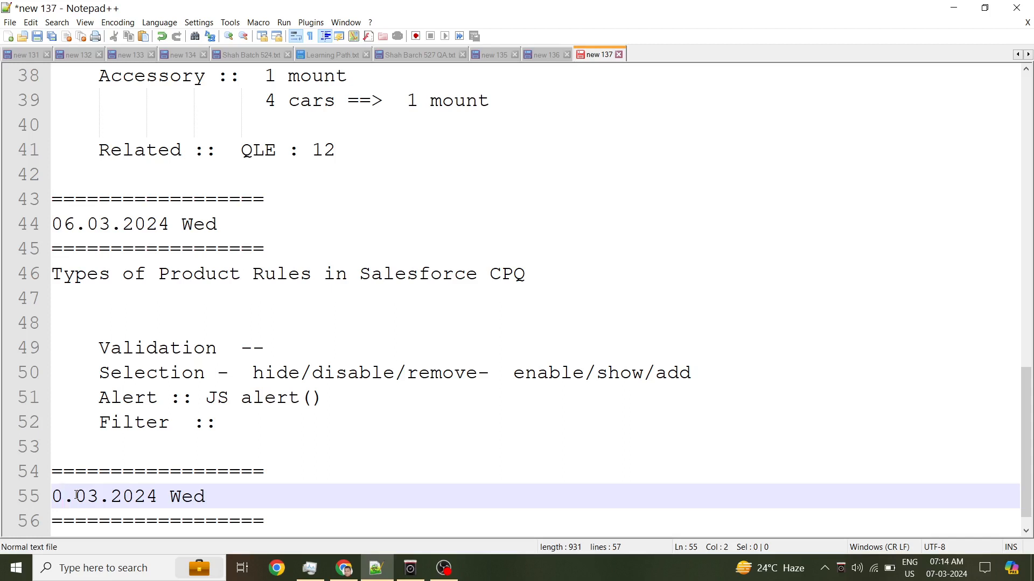
text(7)
key(Right)
key(Right)
key(Right)
key(Right)
key(Right)
key(Right)
key(Right)
key(Right)
key(Right)
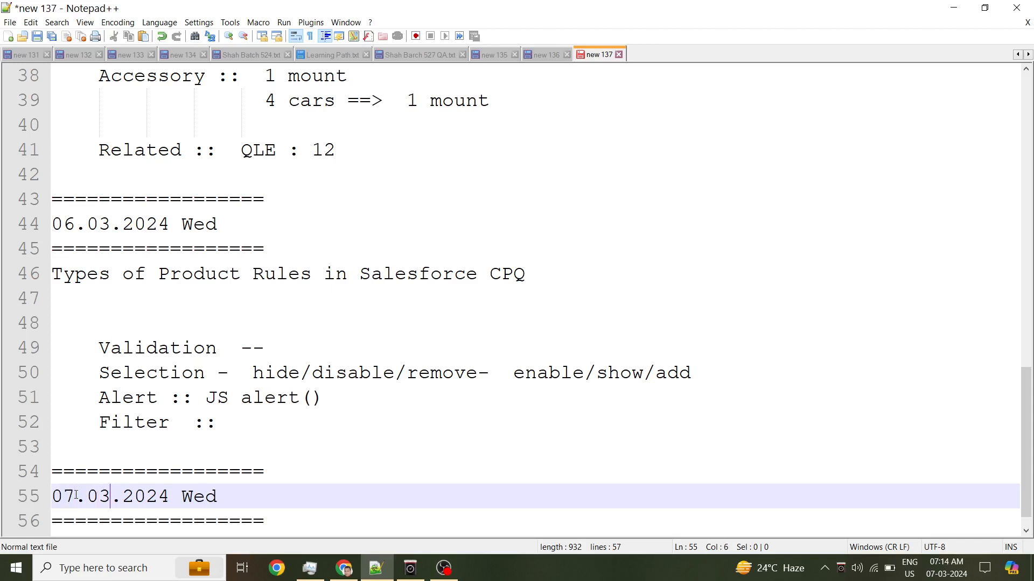
key(shift+Right)
key(shift+Right)
key(shift+Right)
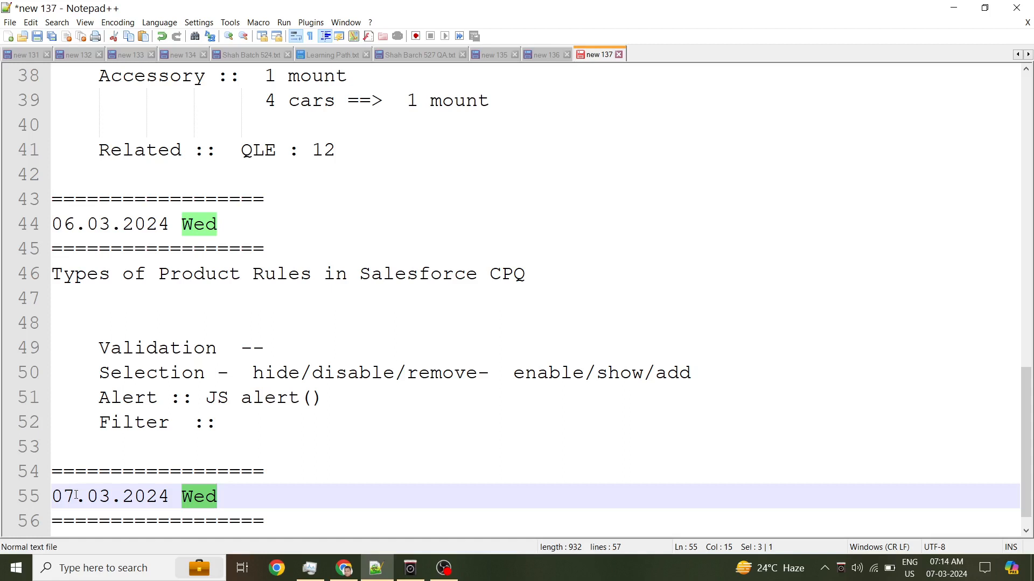
text(Thu)
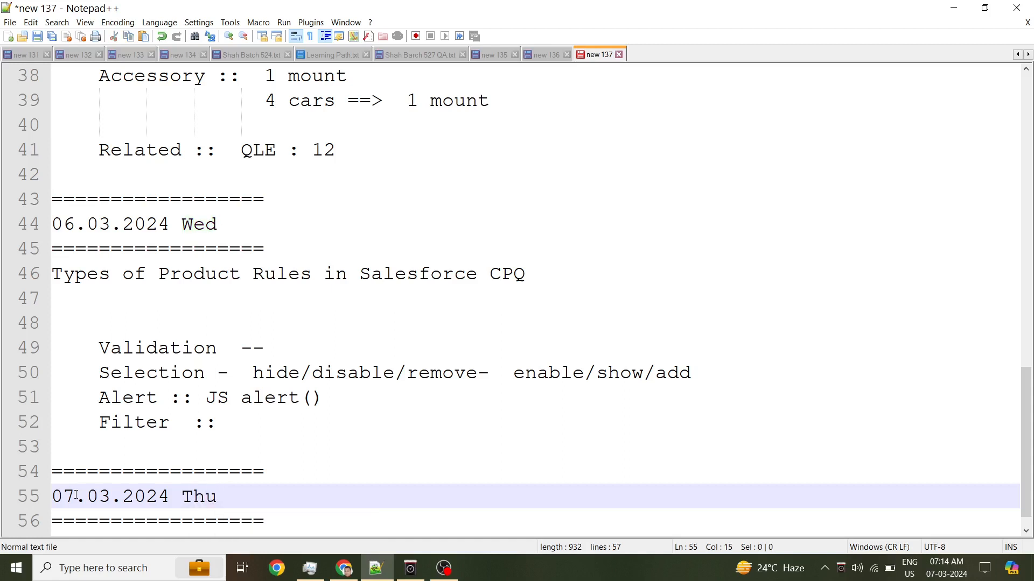
Write the line "API Name" below the 07.03.2024 Thu heading, leaving an empty line in between.
click(280, 526)
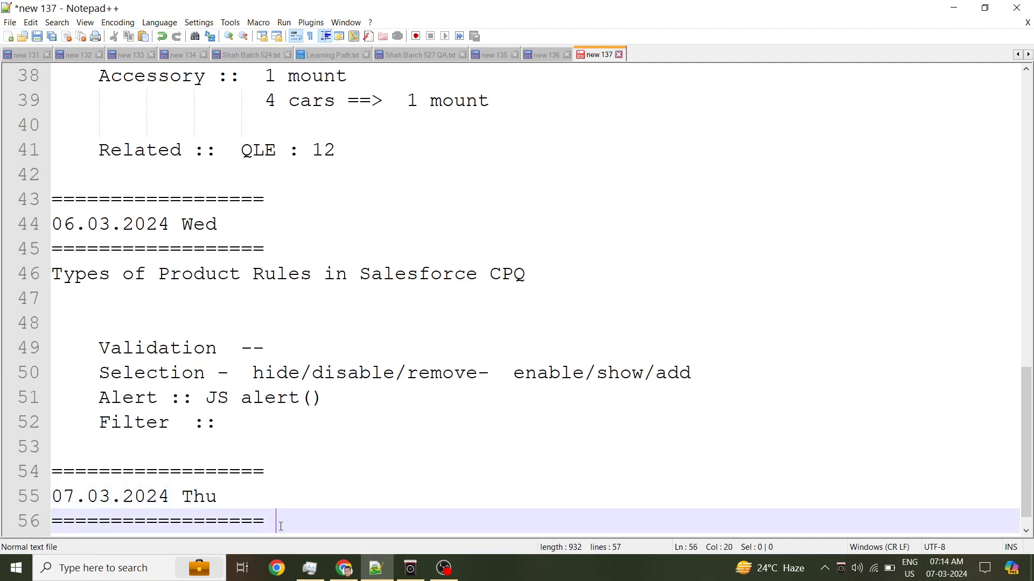
key(Return)
key(Return)
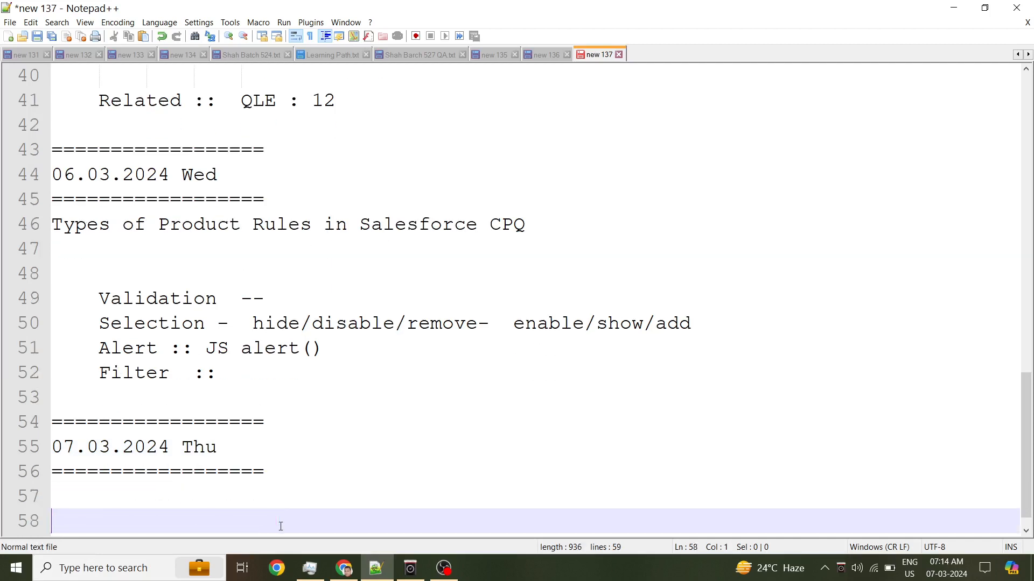
text(API Name)
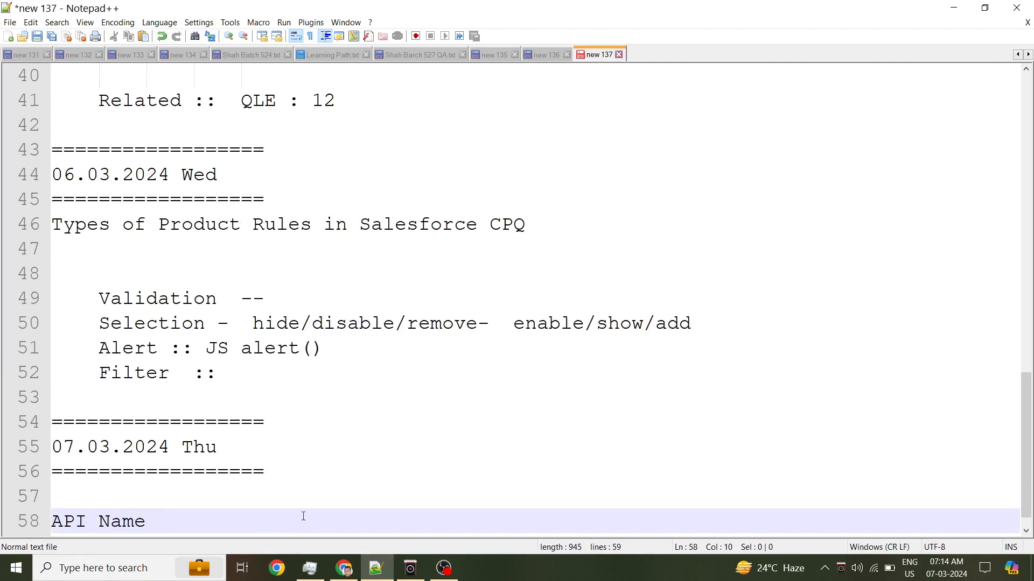
Add 14 blank lines below the "API Name" line at the end of the notes.
key(Return)
key(Return)
key(Return)
key(Return)
key(Return)
key(Return)
key(Return)
key(Return)
key(Return)
key(Return)
key(Return)
key(Return)
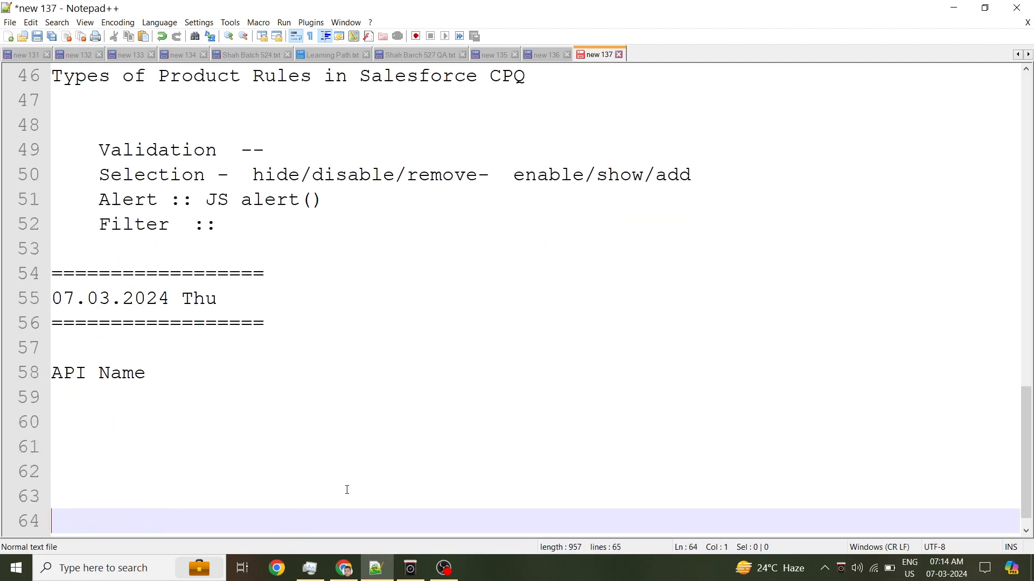
key(Return)
key(Return)
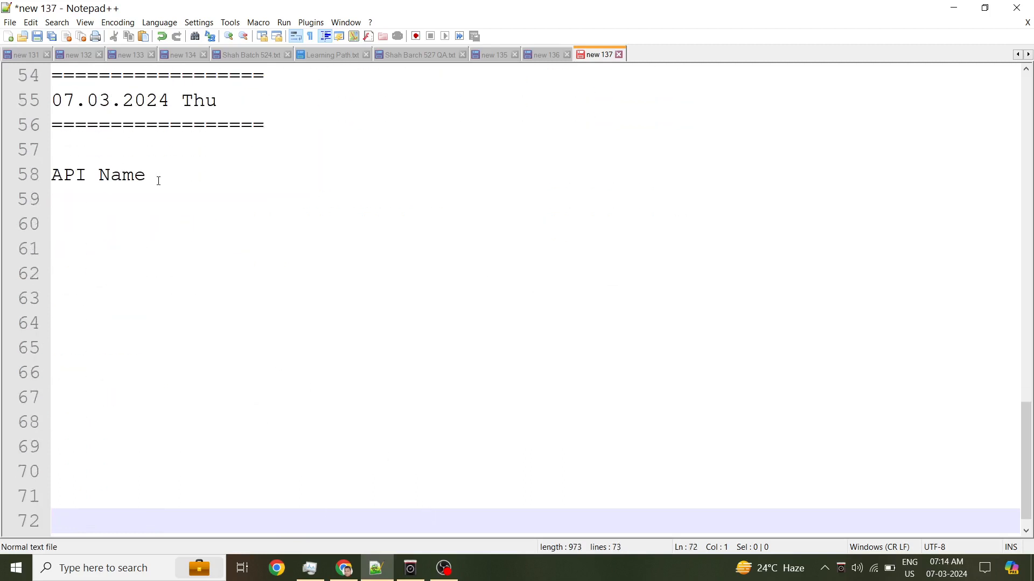
drag(161, 175, 51, 177)
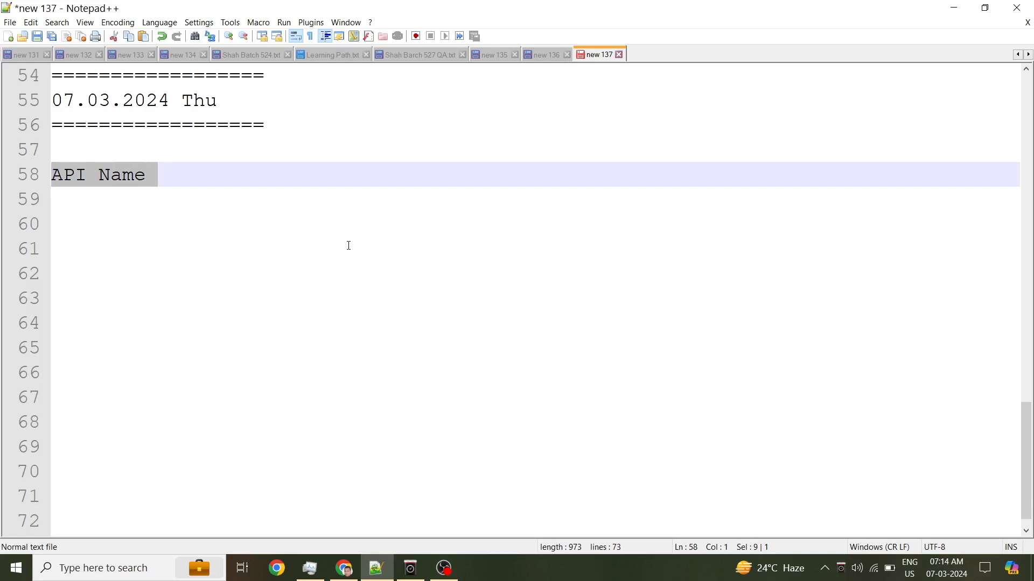
click(157, 183)
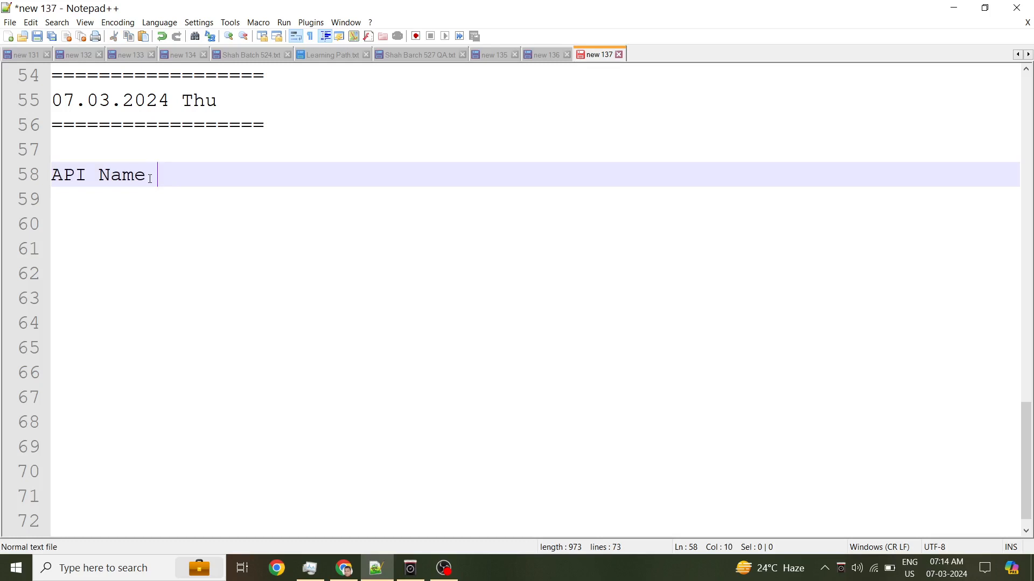
drag(150, 179, 54, 184)
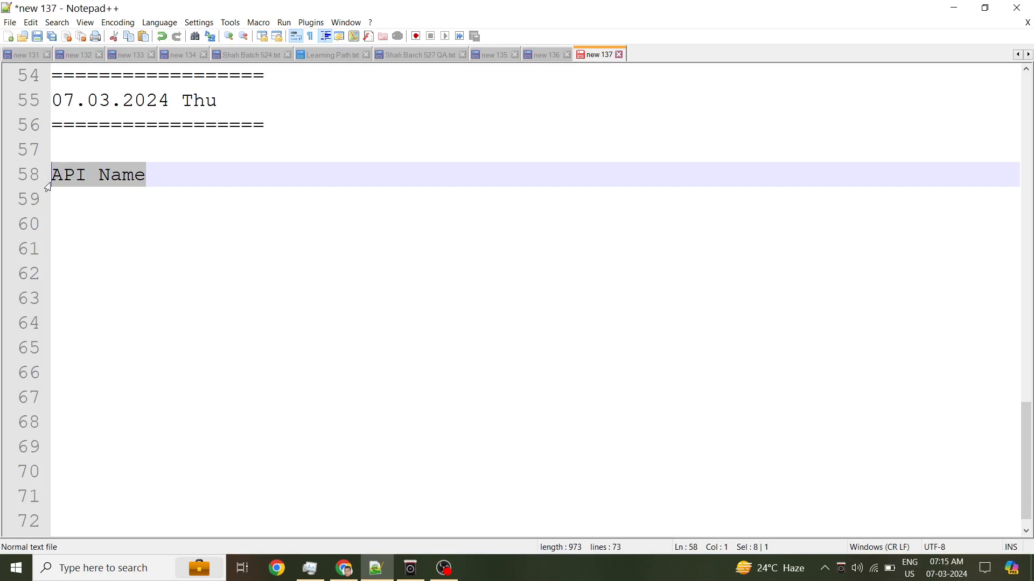
click(59, 183)
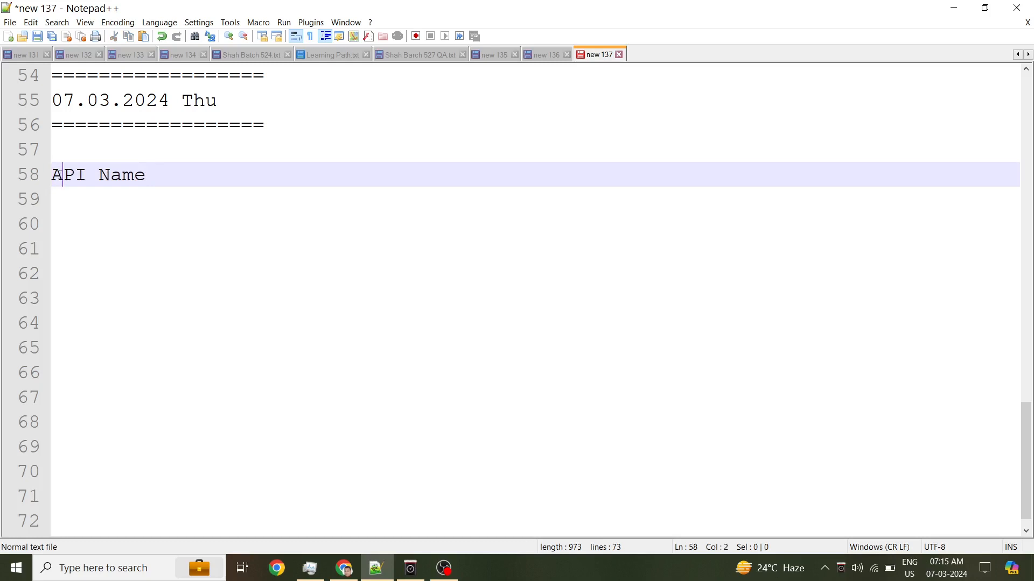
drag(62, 176, 86, 176)
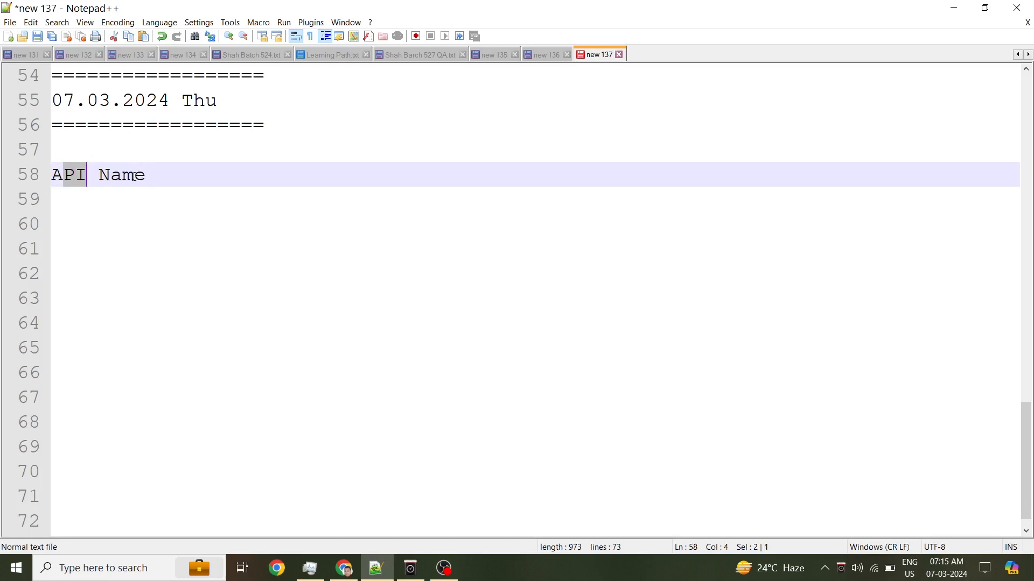
Replace the "API Name" line under the 07.03.2024 Thu heading with the lines "Custom View" and "Field Set ::".
click(78, 146)
key(shift+Down)
key(shift+Down)
key(shift+Down)
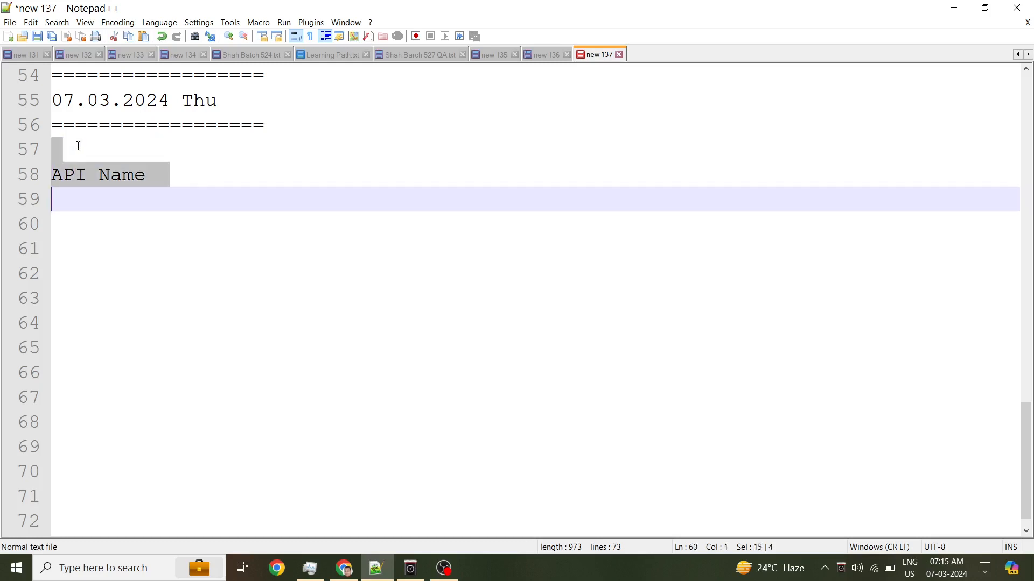
text(Custom)
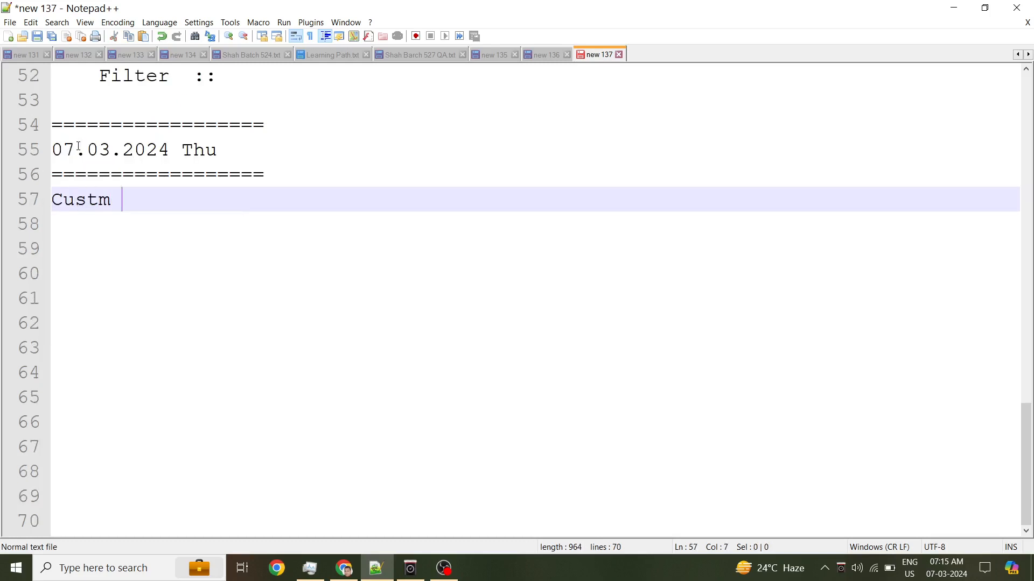
key(BackSpace)
key(BackSpace)
text(om View)
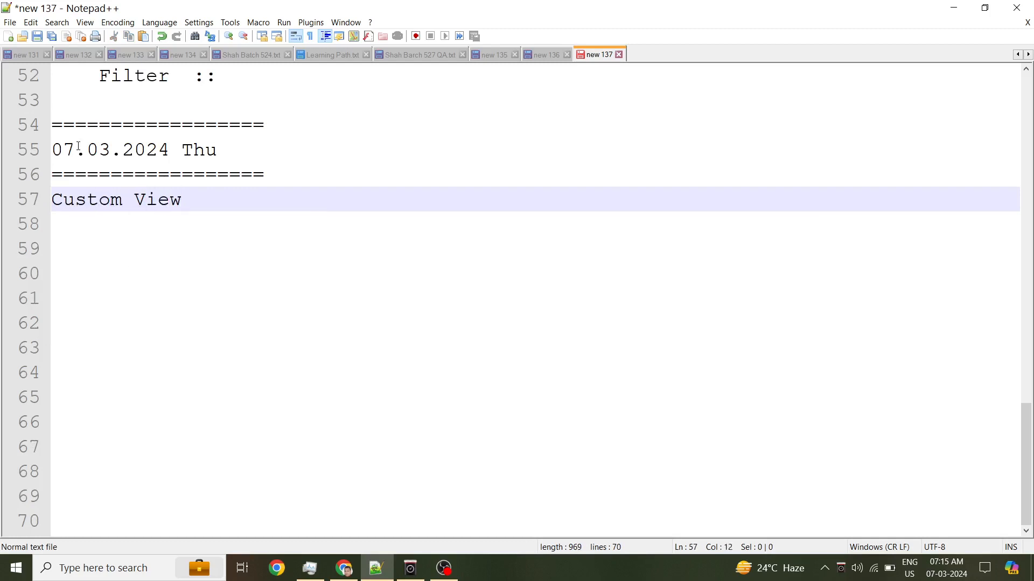
key(Return)
text(Field Set ::)
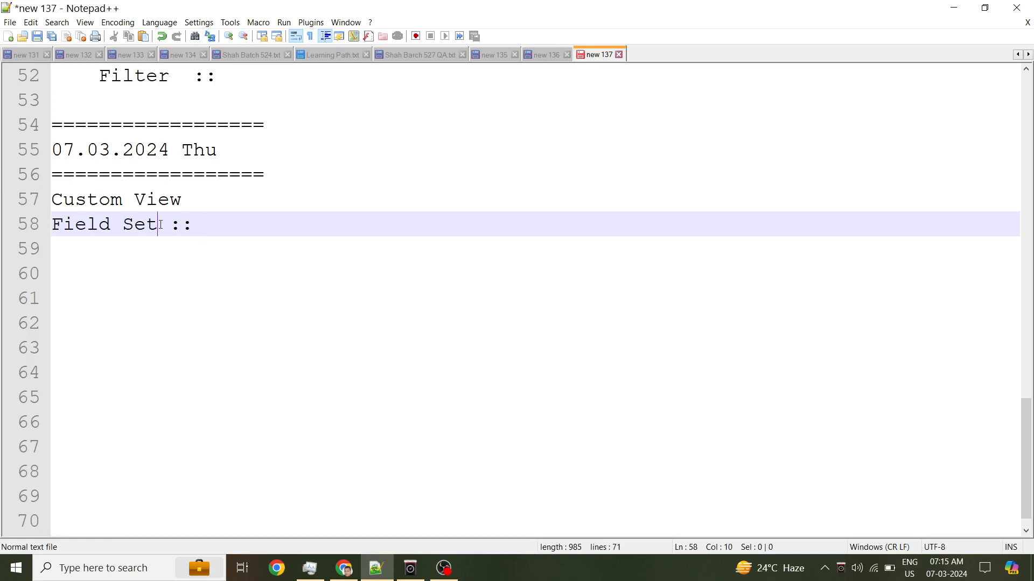
drag(161, 225, 51, 225)
click(112, 239)
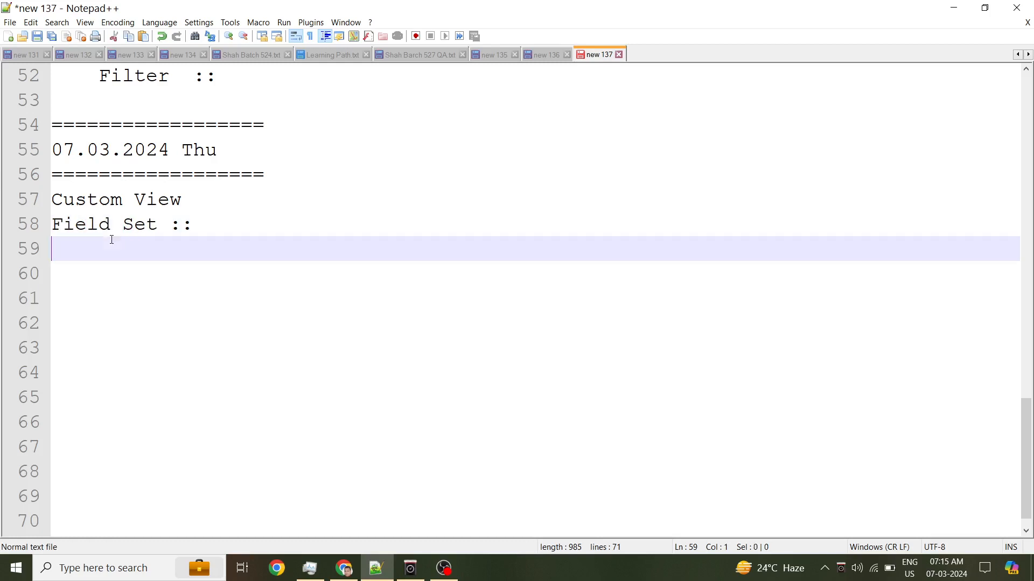
drag(158, 225, 41, 230)
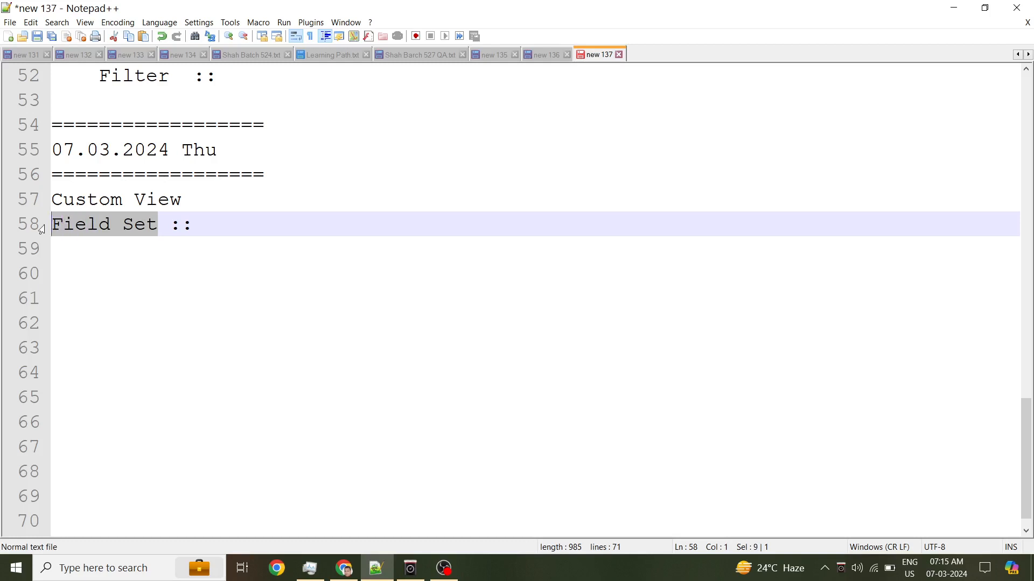
click(229, 225)
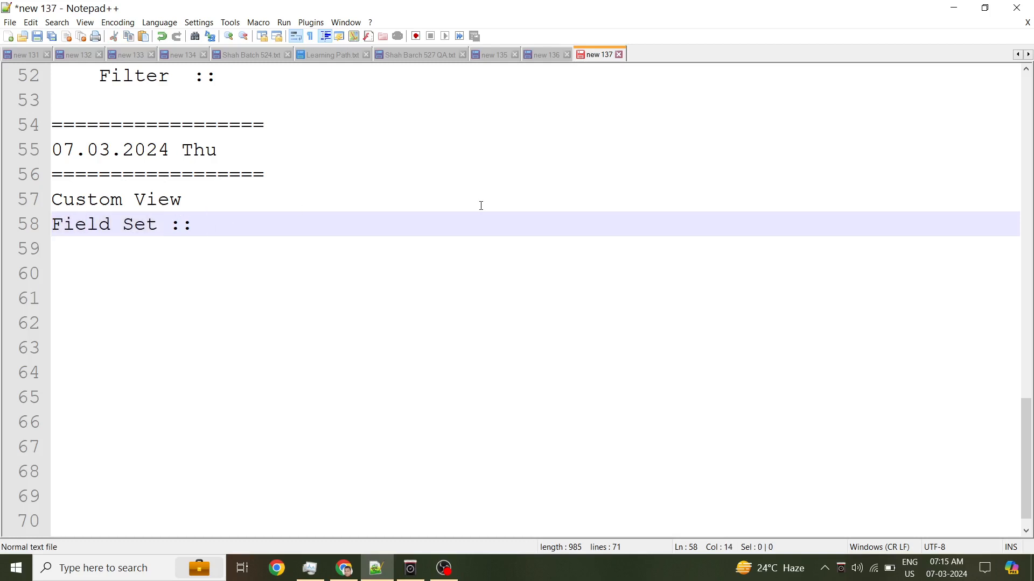
drag(158, 225, 51, 225)
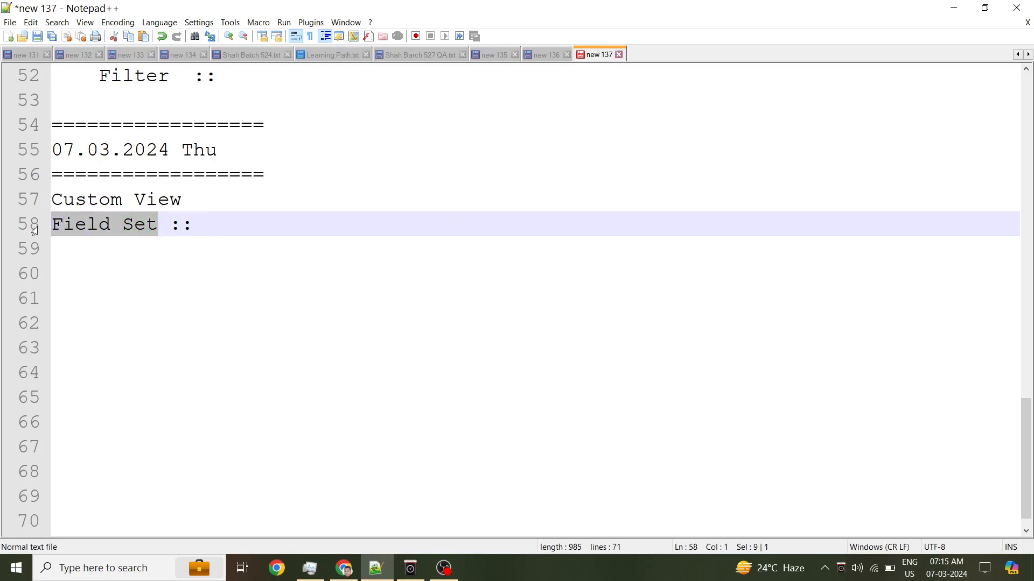
Insert a blank line between the "Custom View" and "Field Set ::" lines.
click(218, 205)
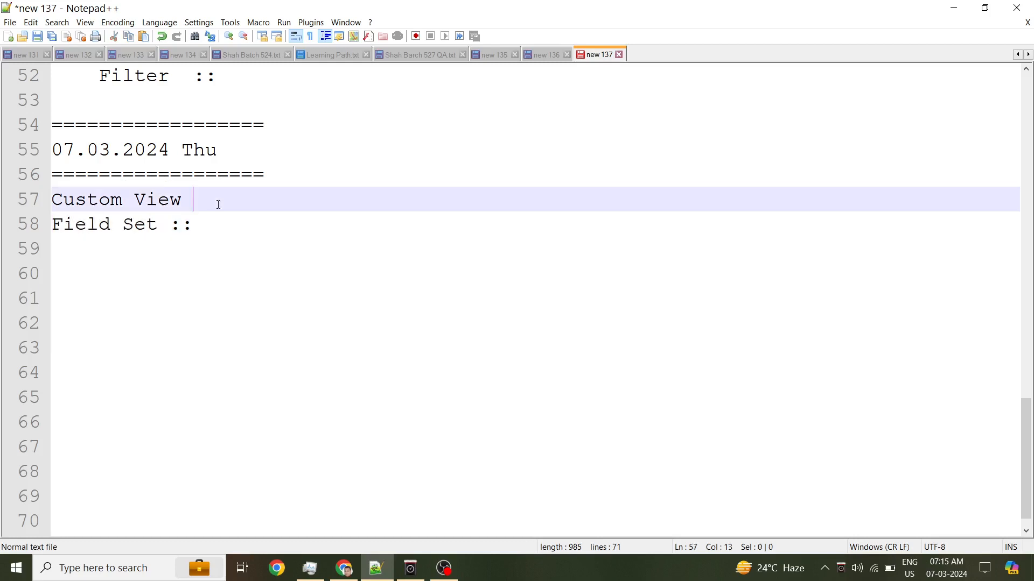
key(Return)
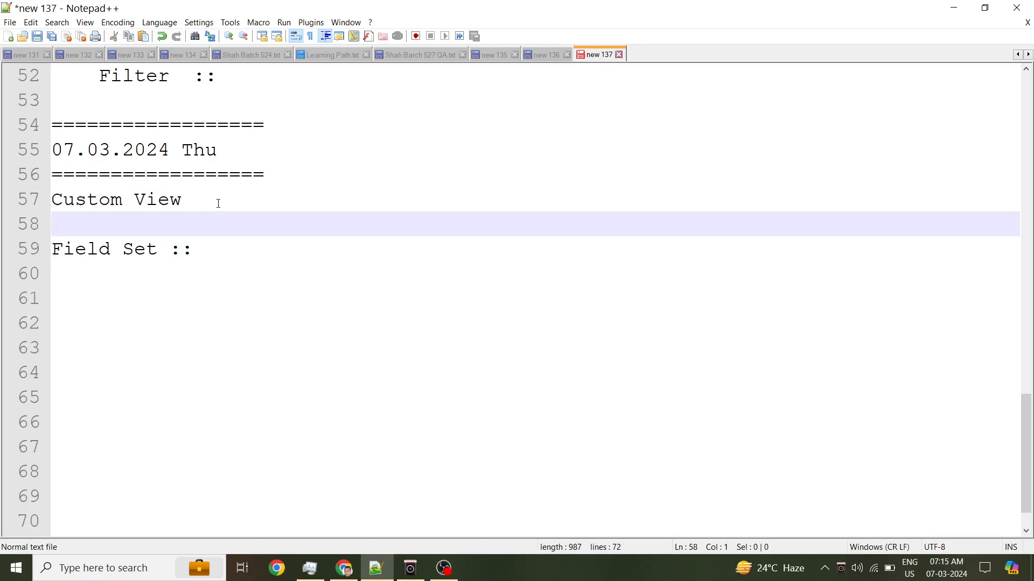
Switch to the Salesforce login page in Chrome and fill in the CPQ account's username from the saved suggestions.
click(376, 568)
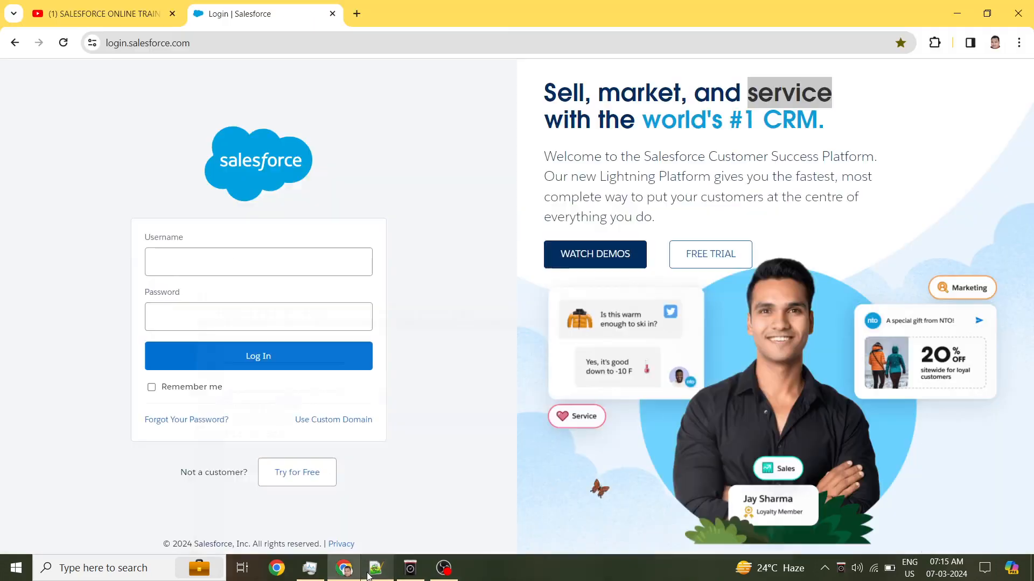
click(254, 265)
text(Shah)
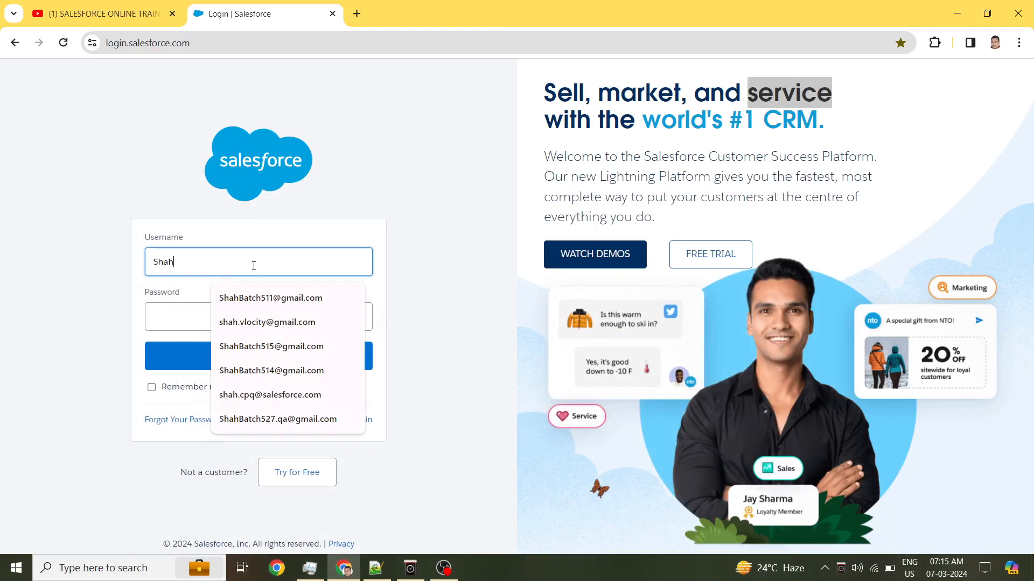
text(.C)
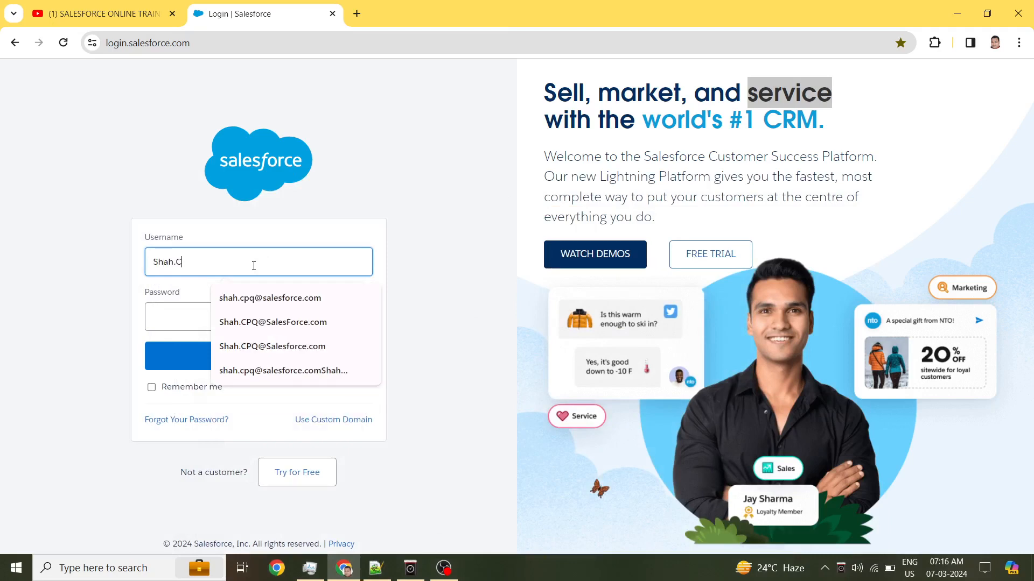
key(Down)
key(Down)
key(Down)
key(Up)
key(Return)
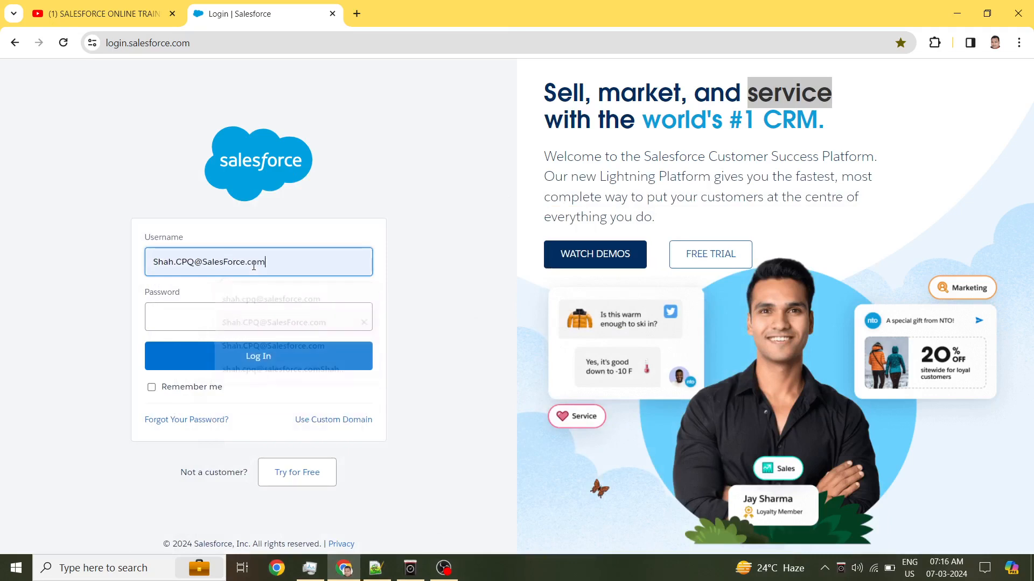
Enter the account password and log in to the Salesforce CPQ org.
key(Tab)
text(*******)
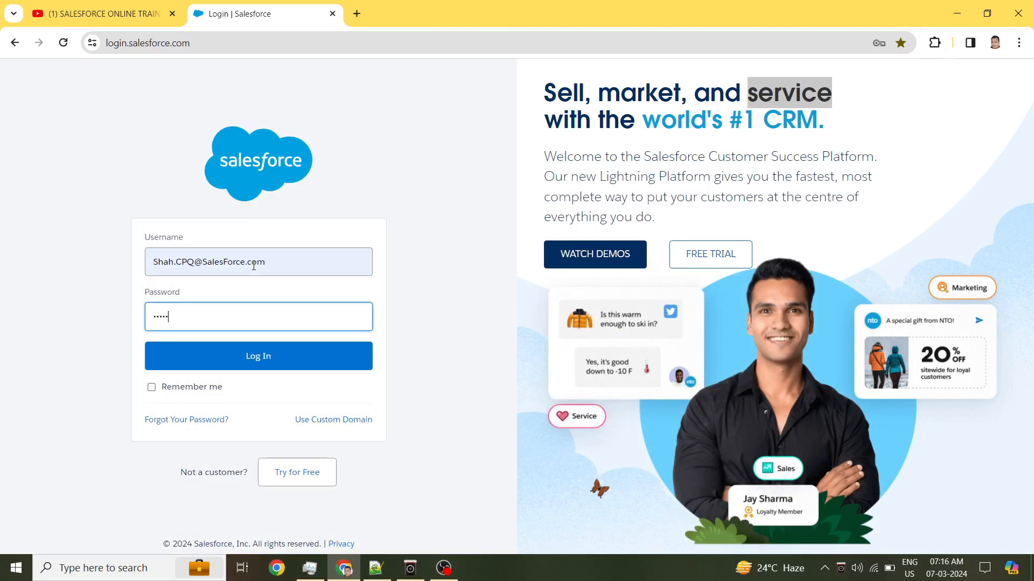
text(**)
click(237, 362)
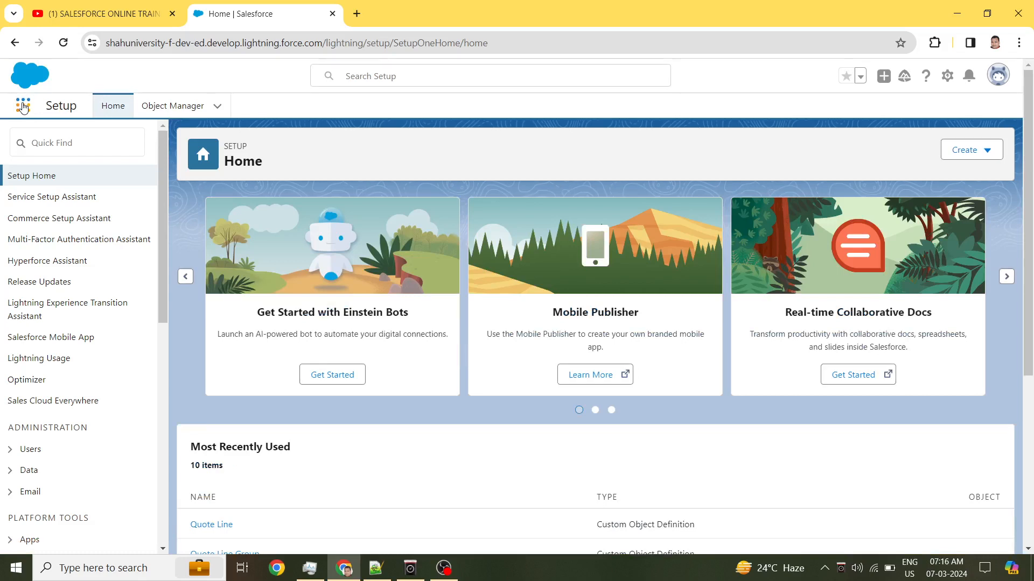
Launch the Salesforce CPQ app and open the recent quote Q-00028 for editing its lines.
click(22, 106)
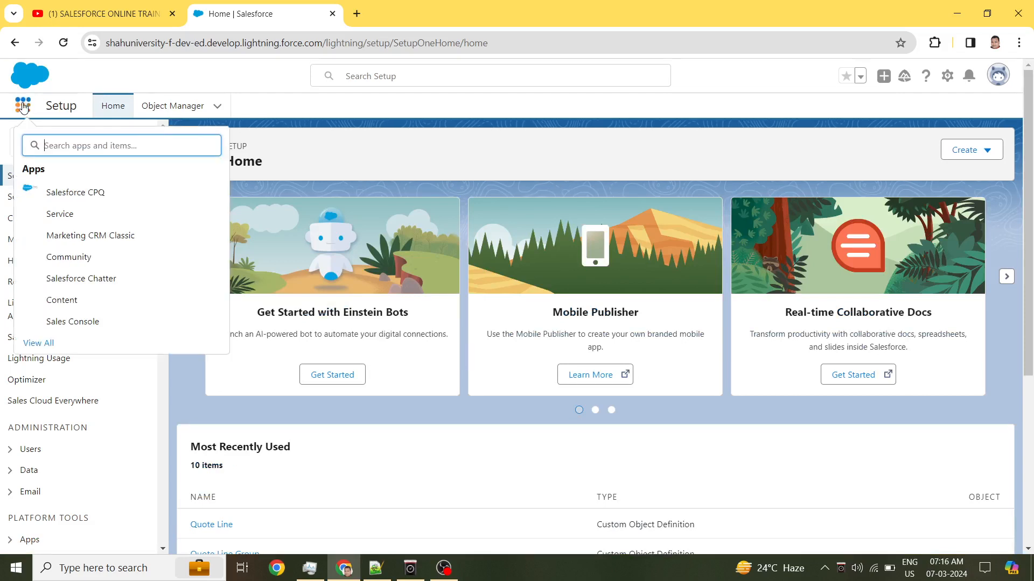
click(75, 195)
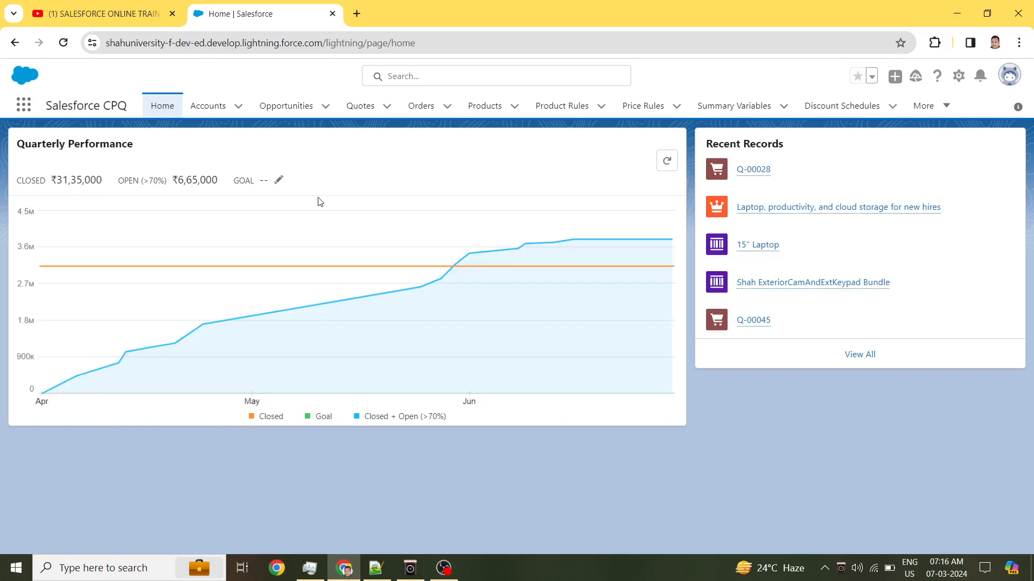
click(388, 108)
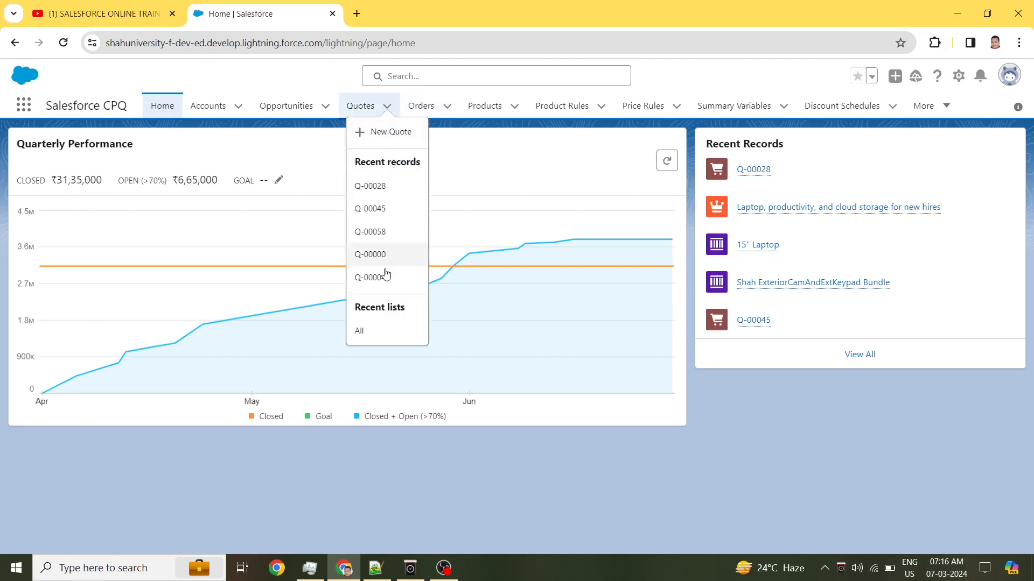
click(377, 185)
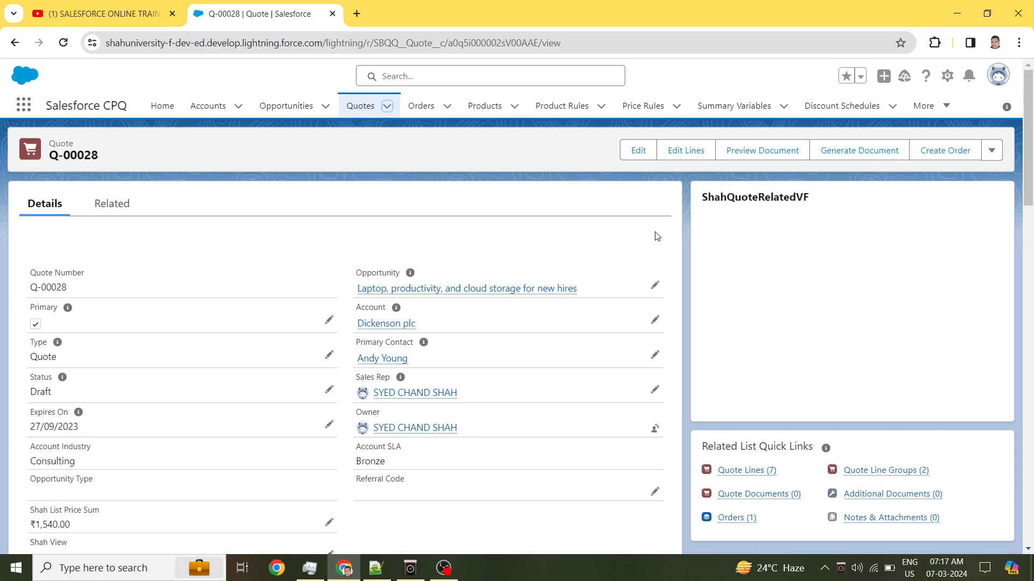
click(666, 154)
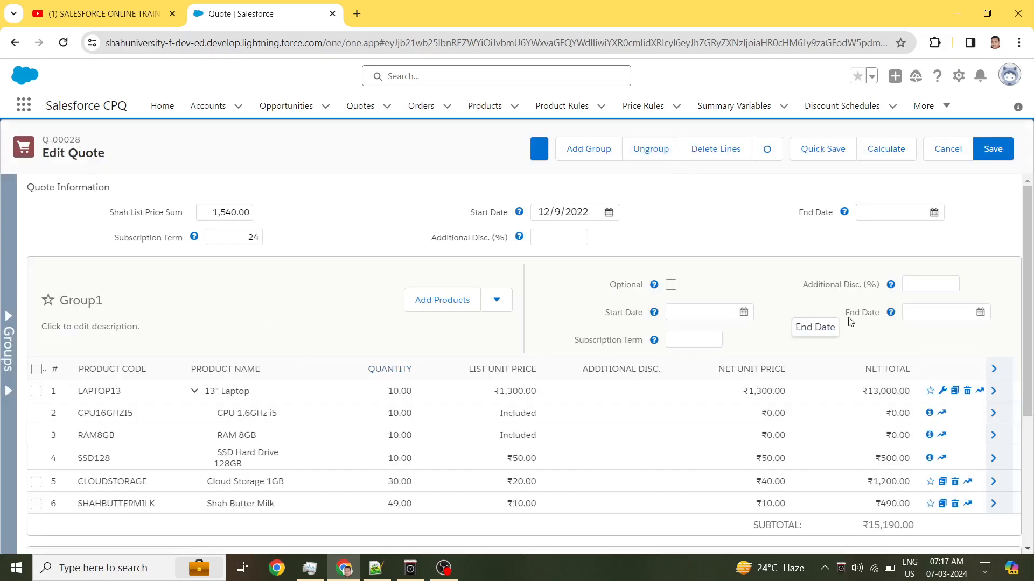
Review the Group1 and Group2 lines of quote Q-00028, and ungroup the quote lines.
scroll(850, 322, down, 4)
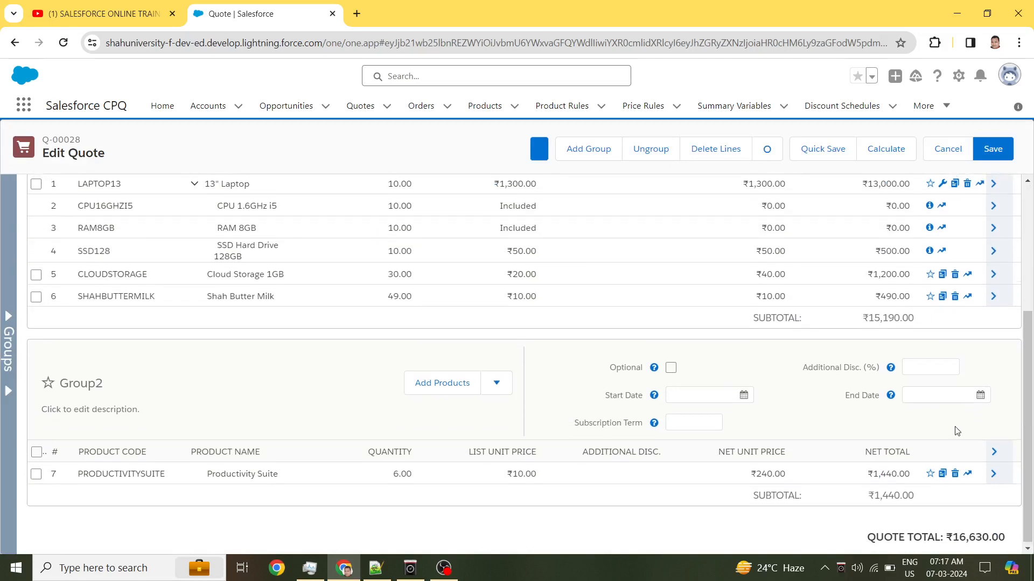
scroll(956, 431, up, 4)
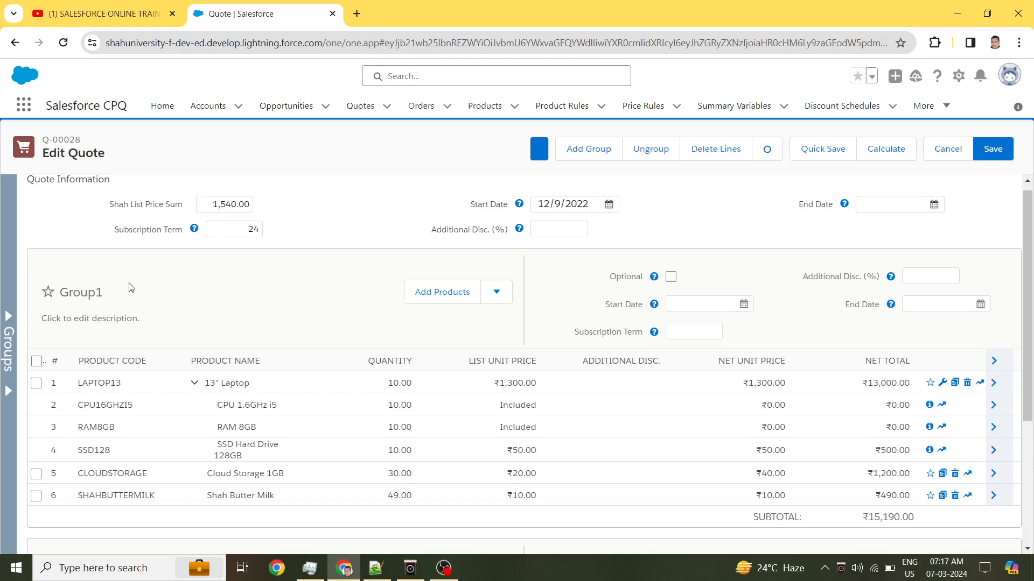
click(98, 292)
click(294, 344)
scroll(627, 434, down, 4)
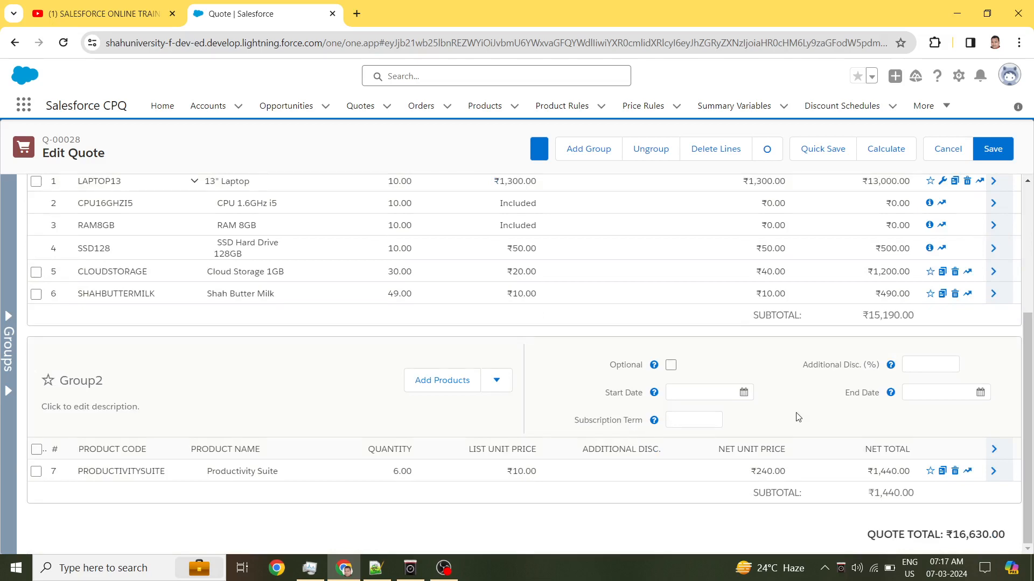
drag(1028, 394, 1032, 264)
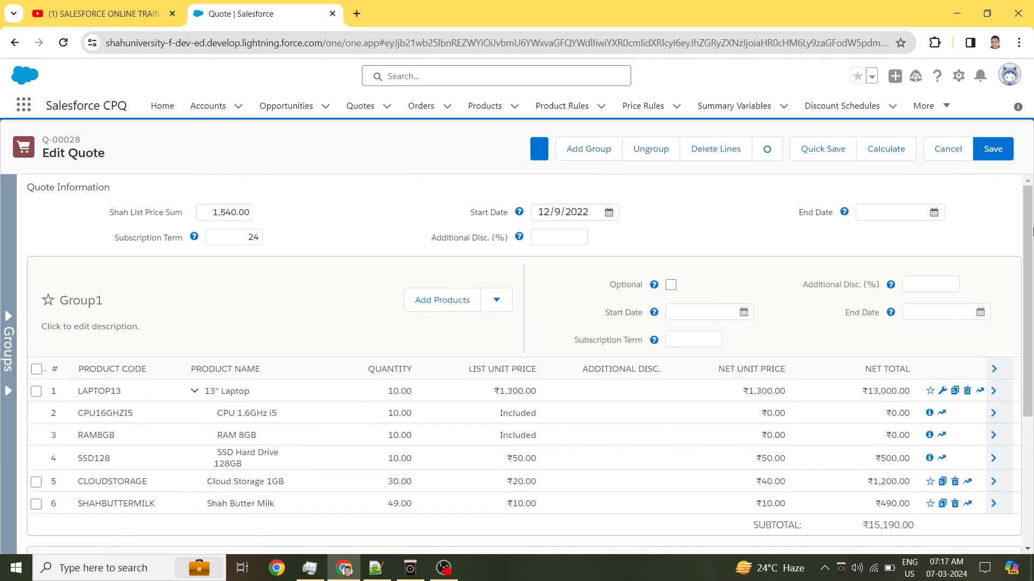
scroll(787, 331, down, 4)
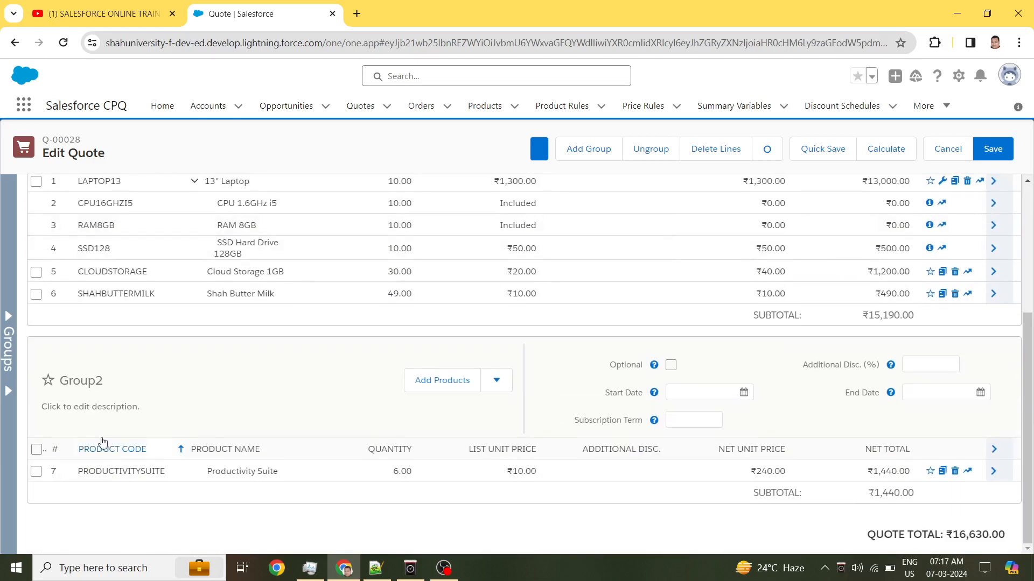
scroll(787, 331, up, 2)
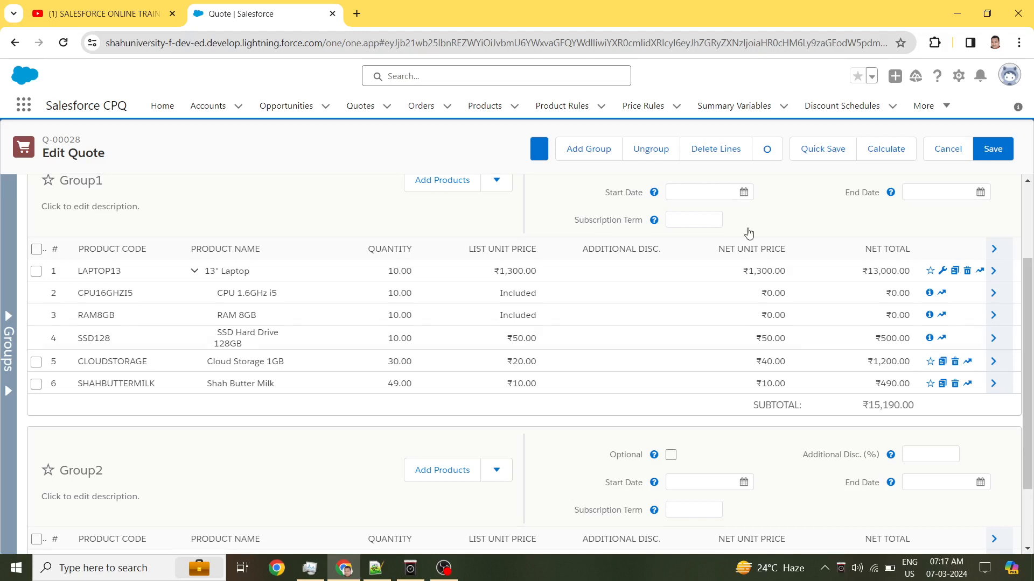
click(638, 156)
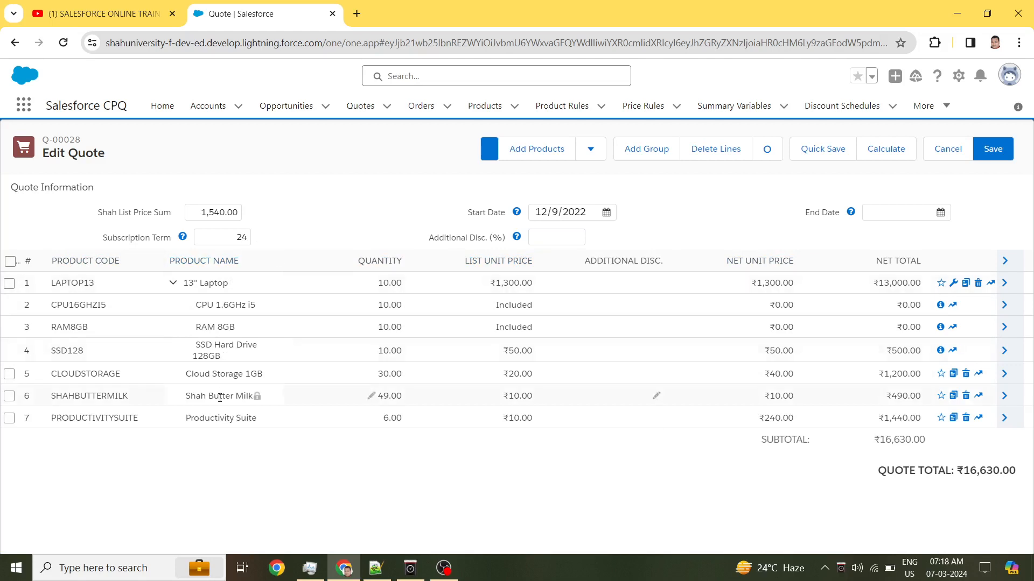
Switch to the Notepad++ notes to review the "Field Set ::" line, and return to the quote in Chrome.
click(375, 568)
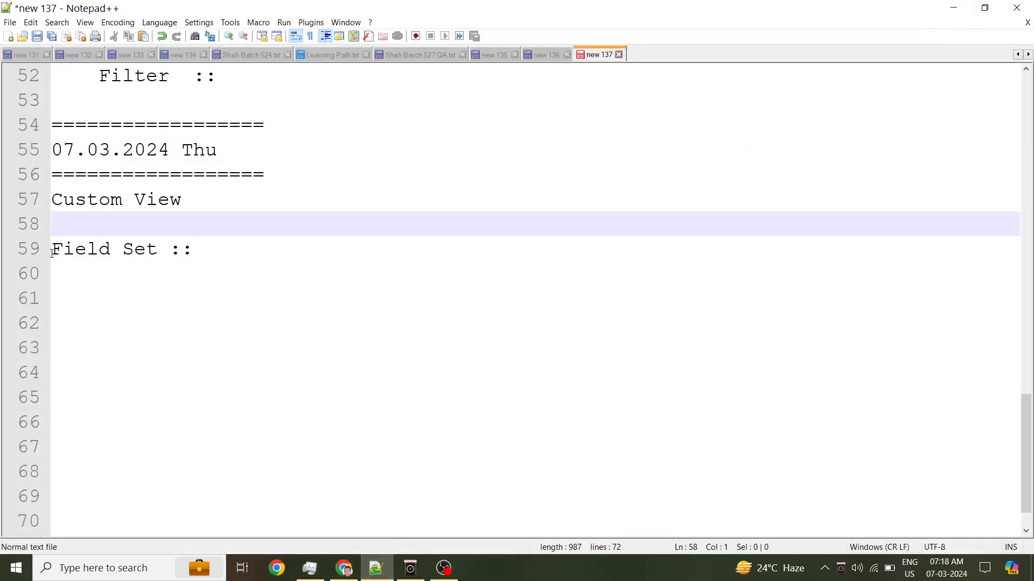
drag(52, 250, 170, 250)
click(196, 249)
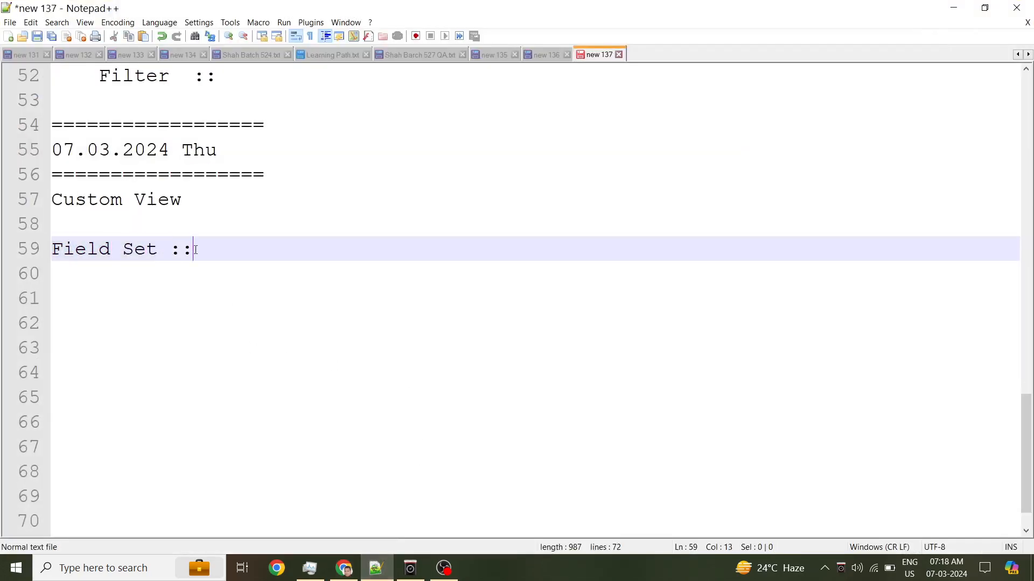
click(954, 7)
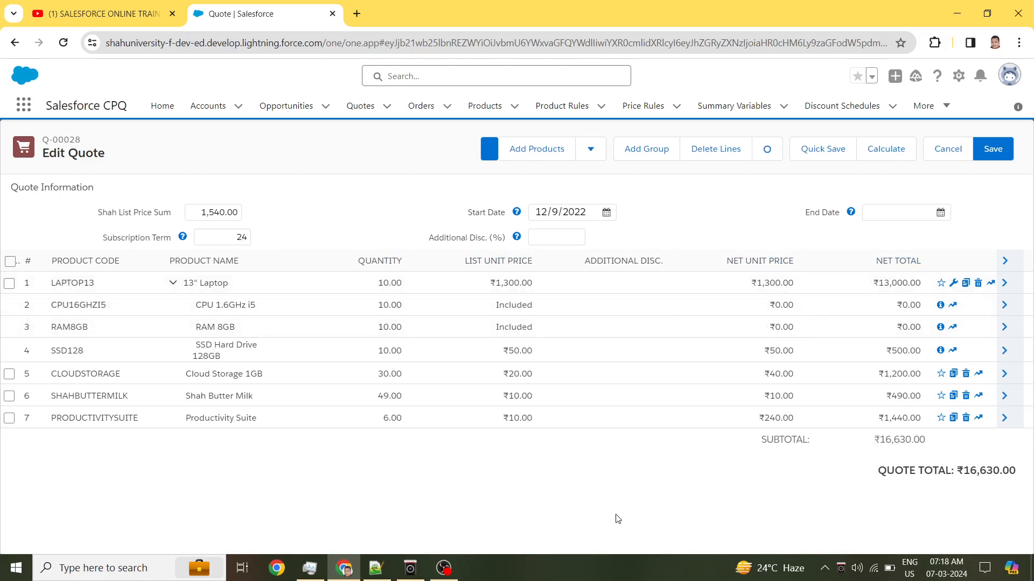
click(376, 568)
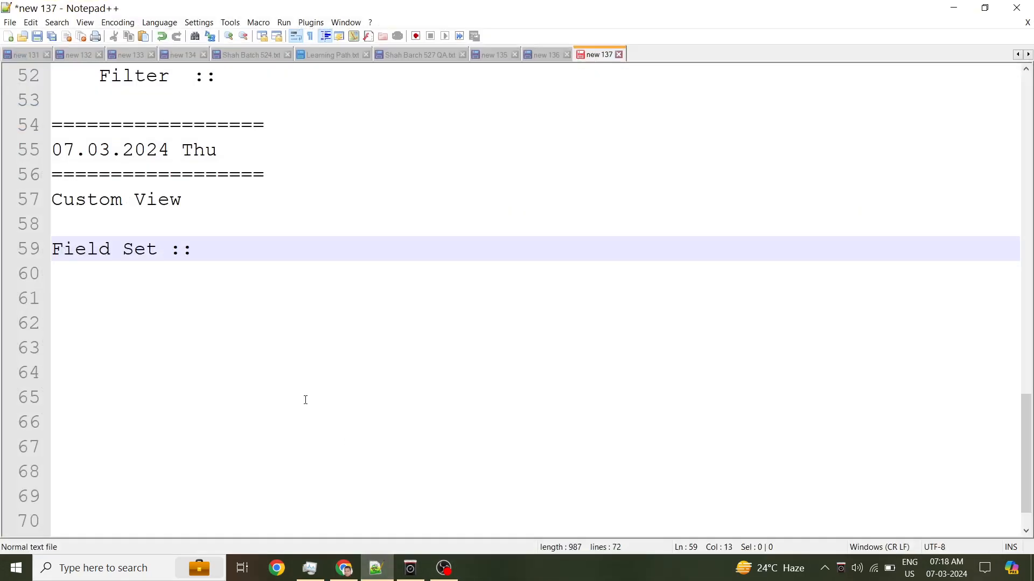
click(214, 282)
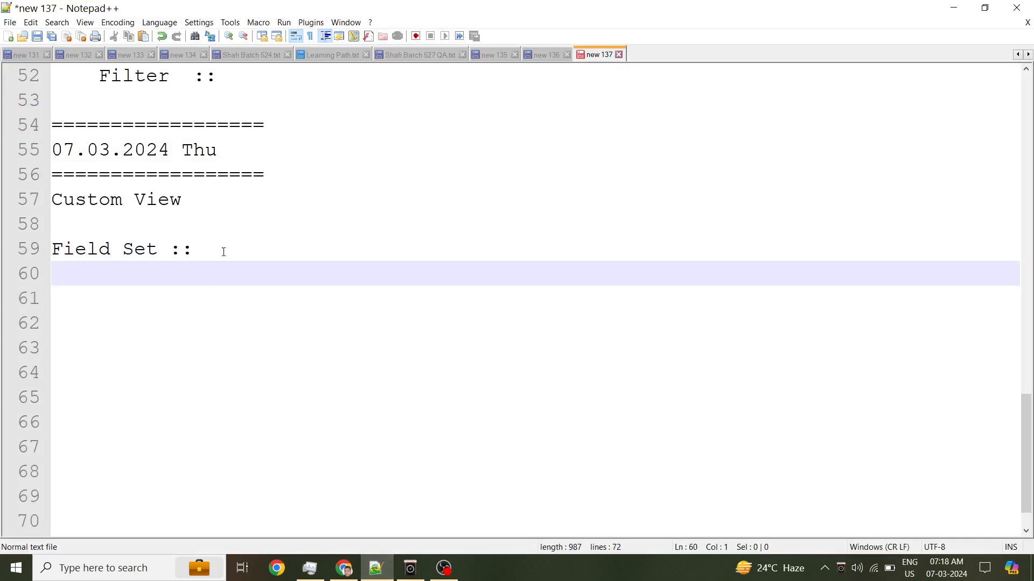
click(224, 252)
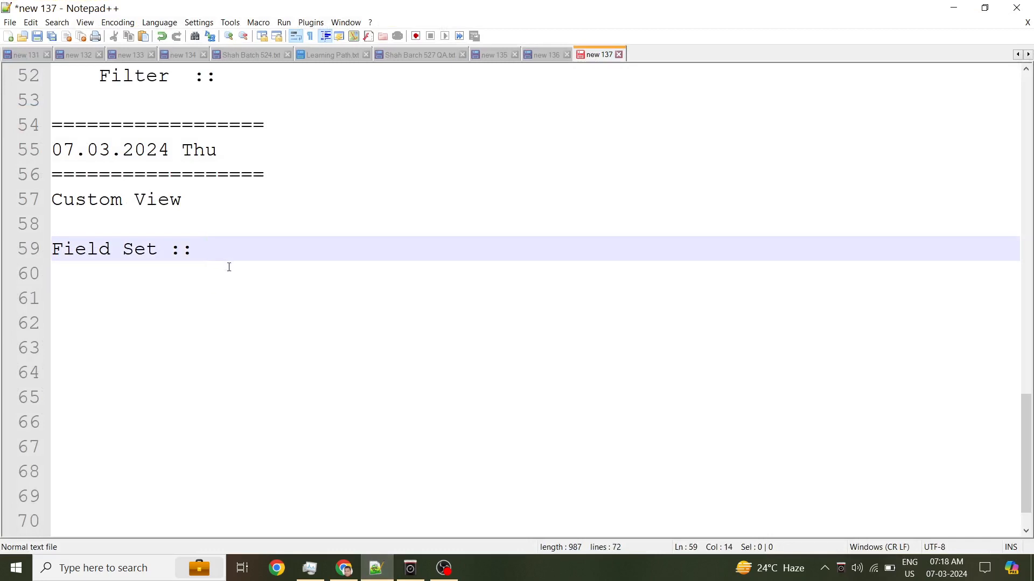
drag(52, 249, 161, 247)
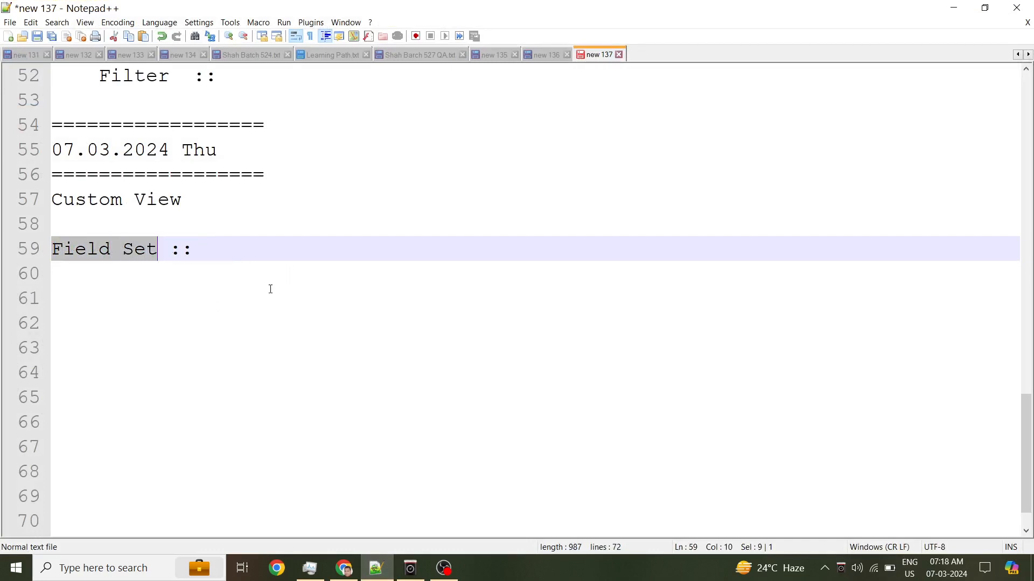
click(953, 8)
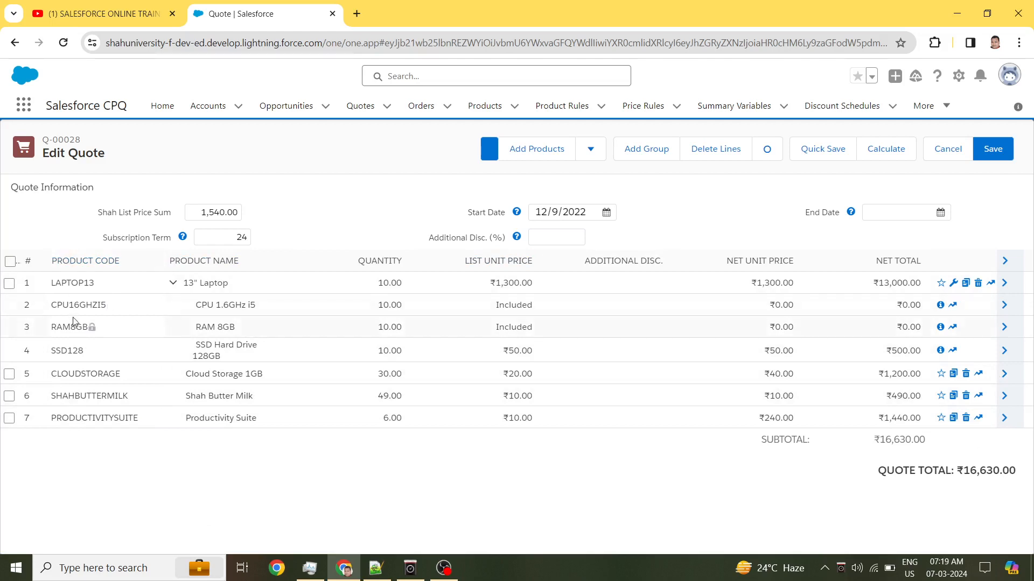
Examine the Edit Quote title and the Quote Information header of quote Q-00028.
drag(70, 148, 105, 151)
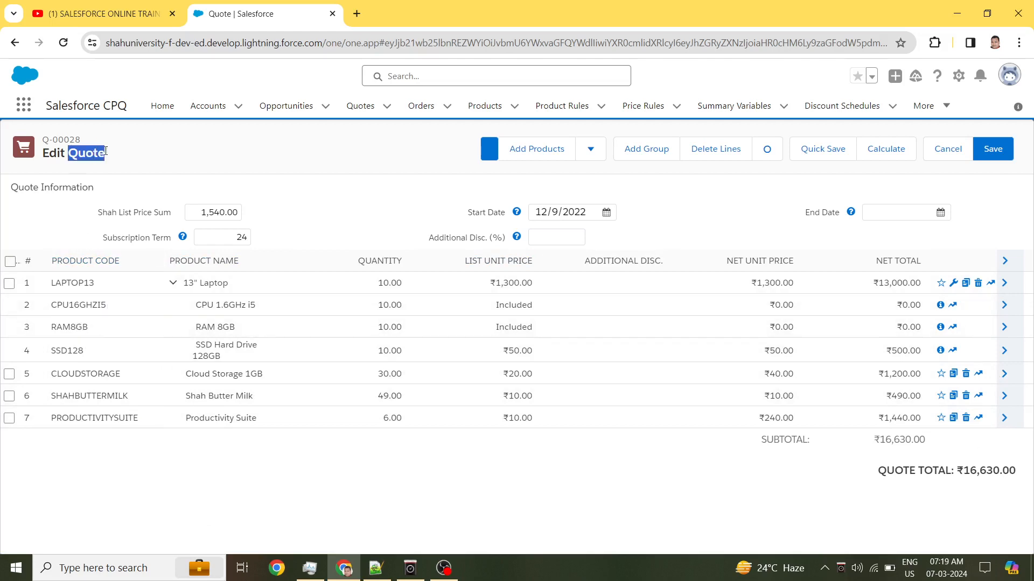
click(147, 165)
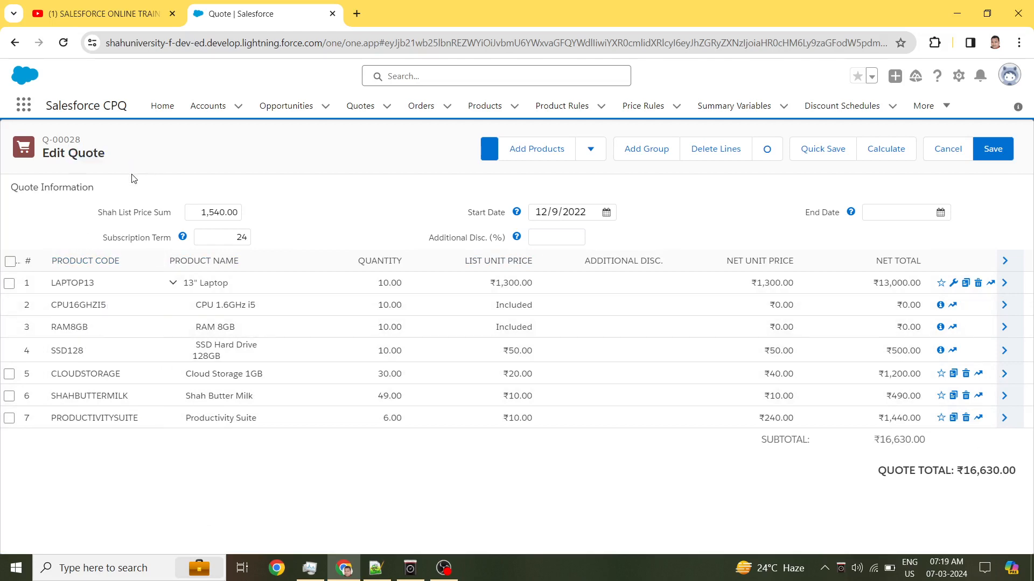
drag(63, 153, 122, 155)
click(56, 158)
click(173, 149)
drag(72, 157, 112, 159)
click(260, 157)
drag(13, 188, 120, 192)
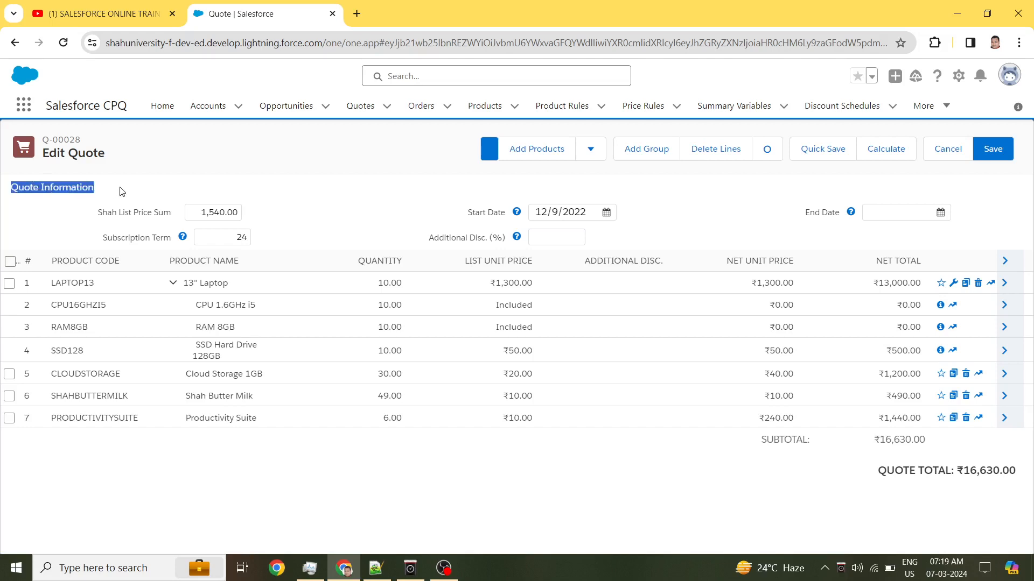
click(203, 189)
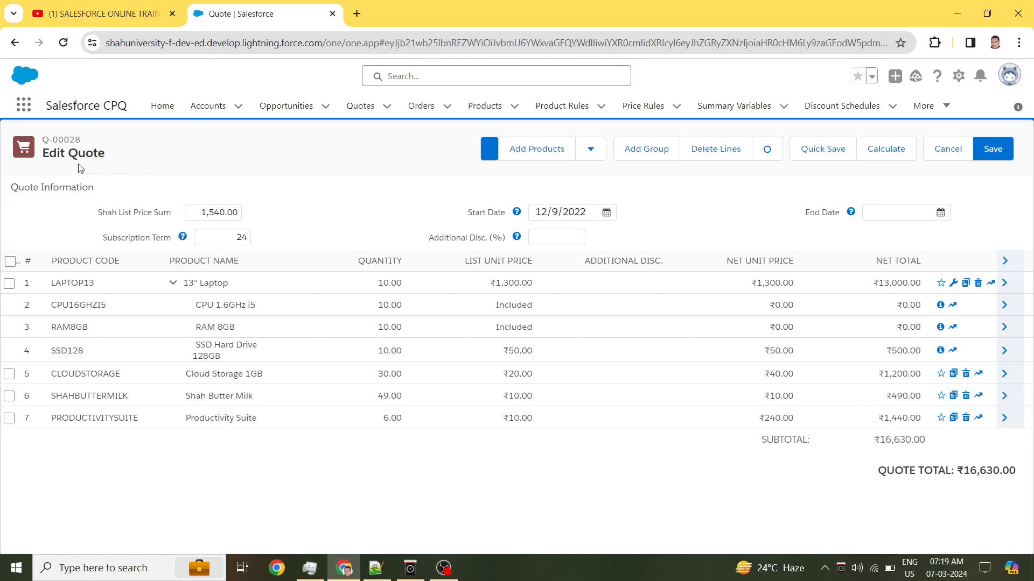
drag(68, 153, 126, 173)
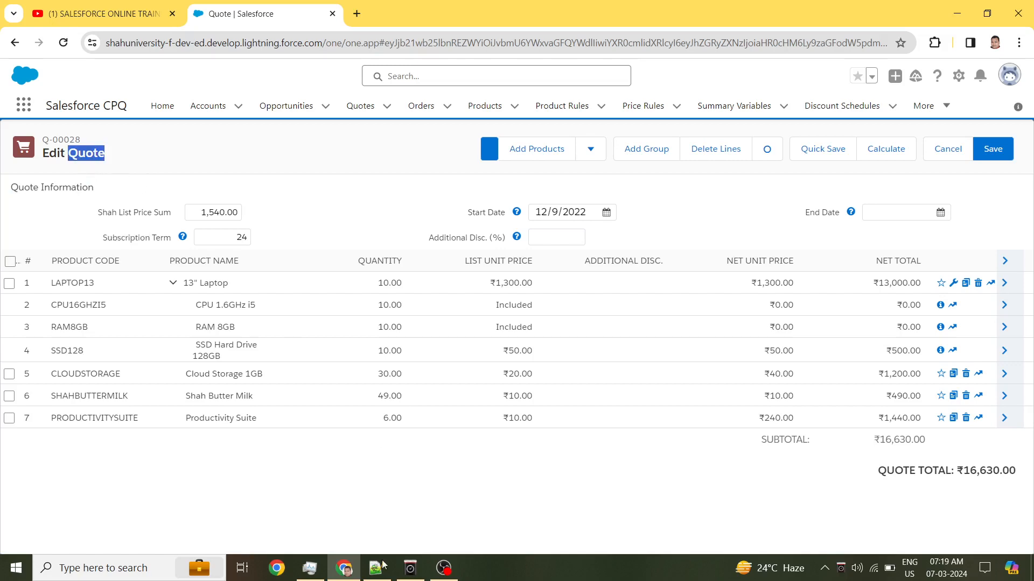
Switch to Notepad++ and add the line "Quote --> Custom Field -> PickList Field ::" two lines below "Field Set ::".
key(alt+Tab)
click(169, 291)
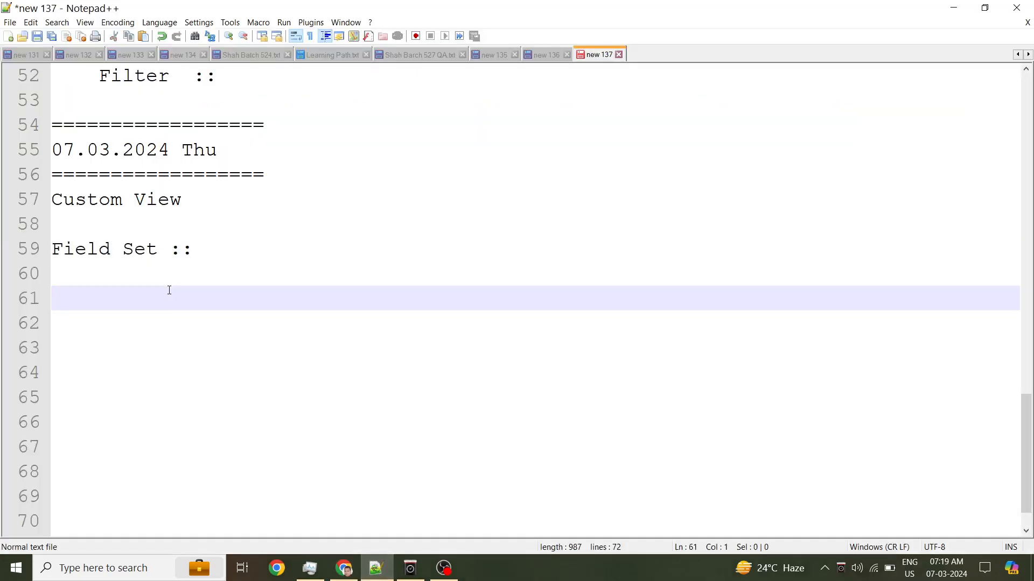
text(Custom Field ->)
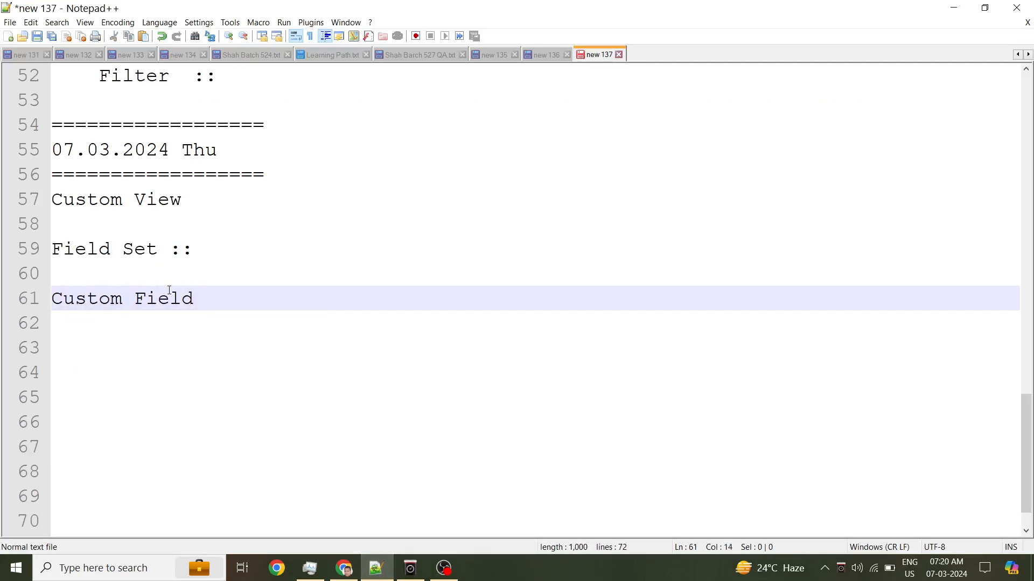
text(  Pc)
key(BackSpace)
text(ickList Field ::)
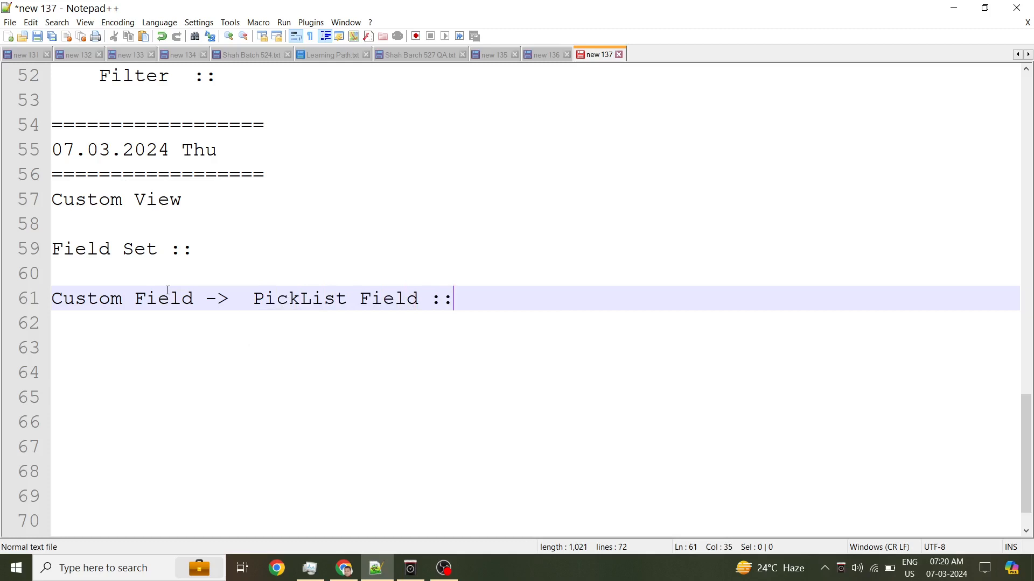
key(Home)
text(Quote -->)
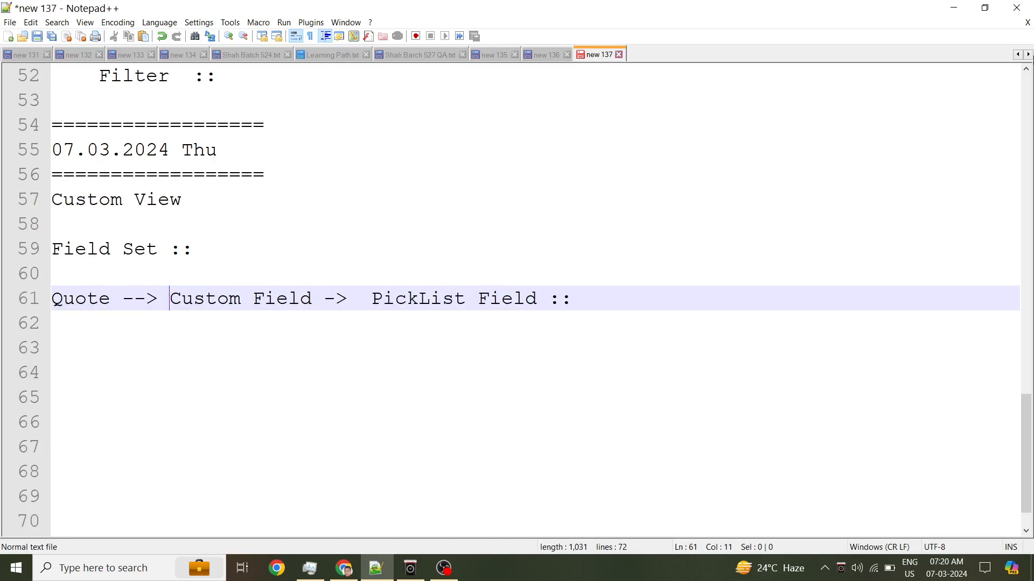
Add two new lines after the "PickList Field ::" line, and return to the quote in Chrome.
click(639, 303)
key(Return)
key(Return)
key(alt+Tab)
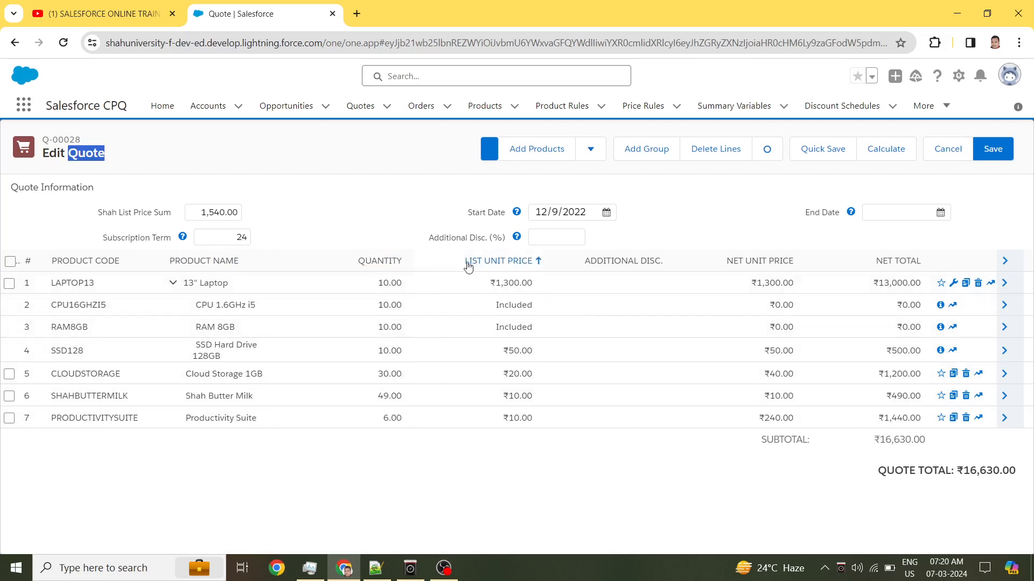
Switch to Notepad++ and add the line "QuoteLine --> FieldSet(s) -->" three lines below the "Quote --> Custom Field" line.
click(380, 571)
click(86, 301)
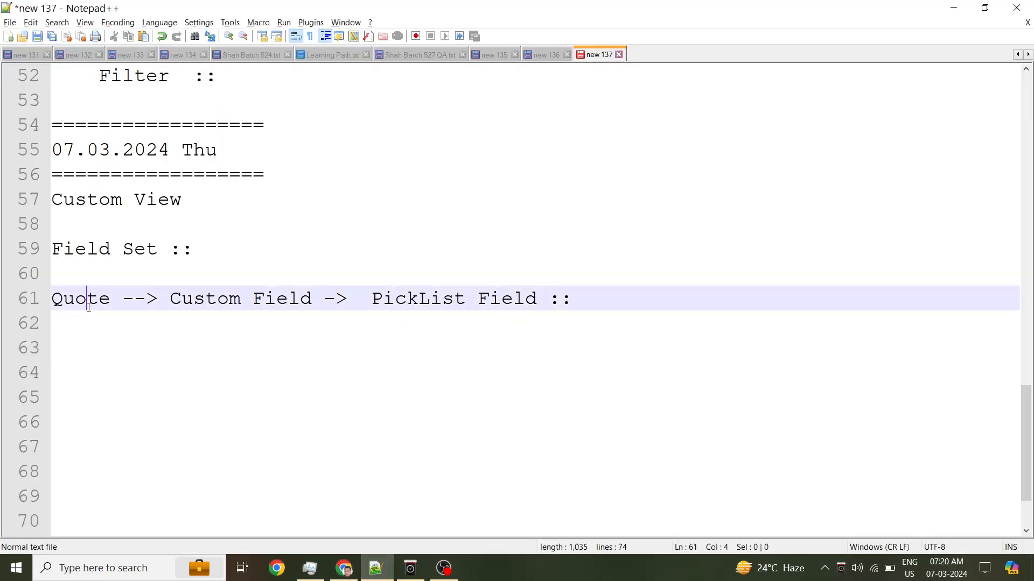
click(110, 365)
text(Quote)
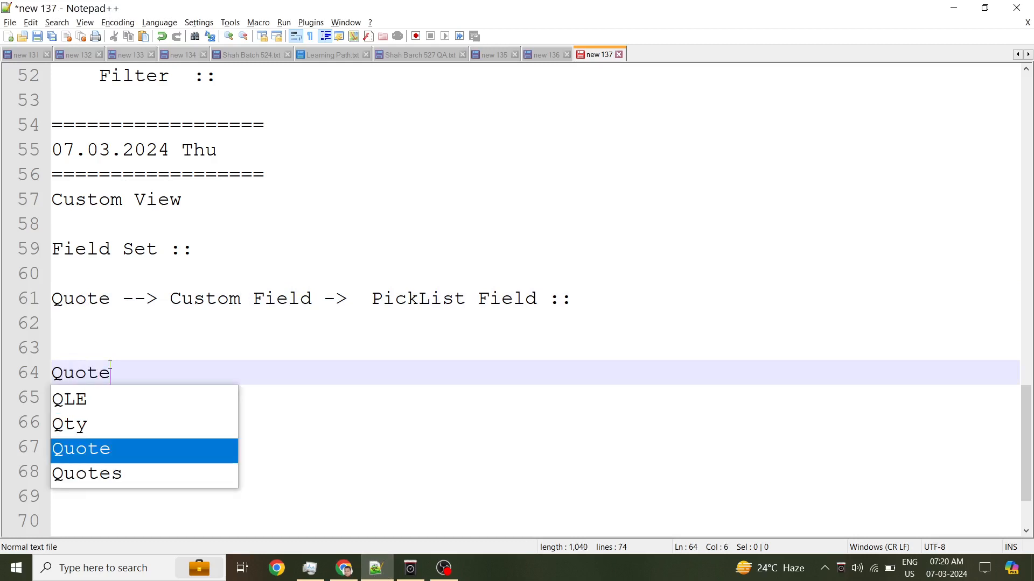
text(Line -->)
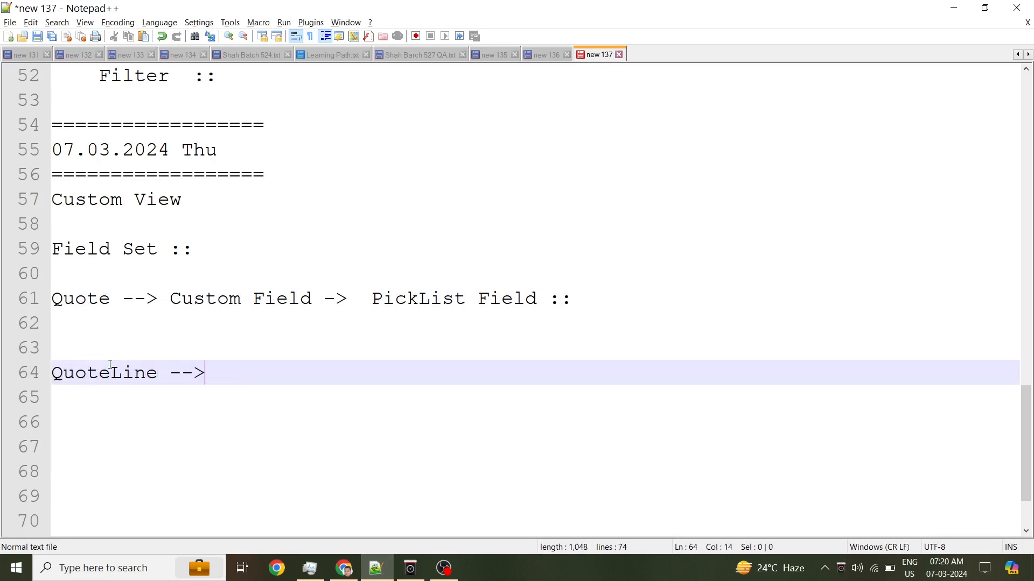
text(  Field)
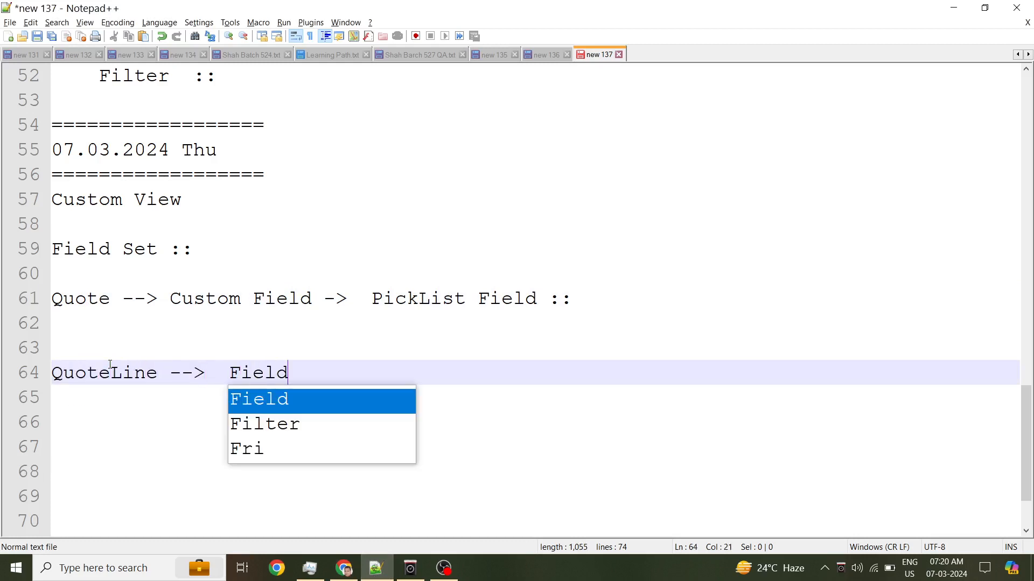
text(Sets)
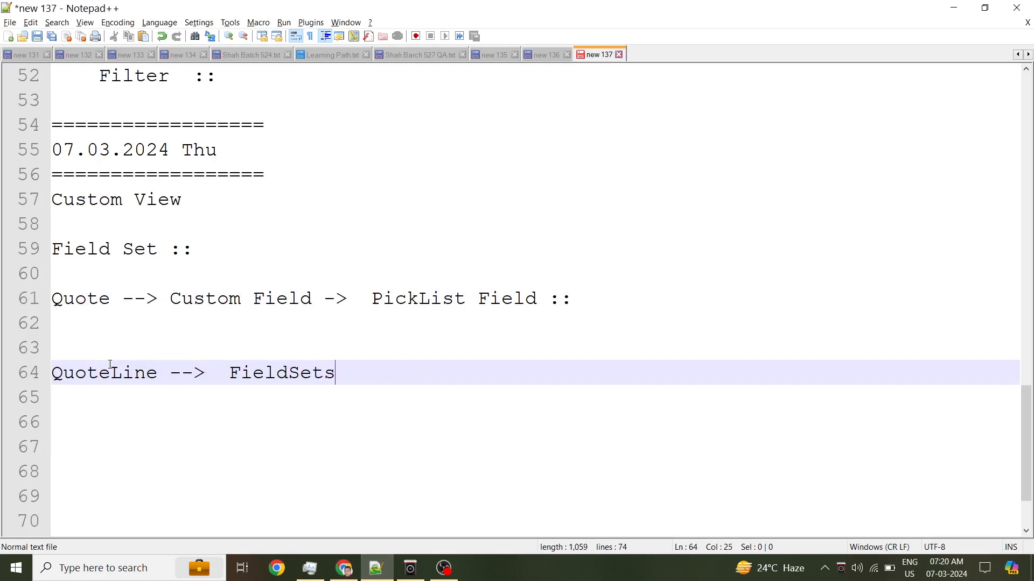
key(BackSpace)
text(()
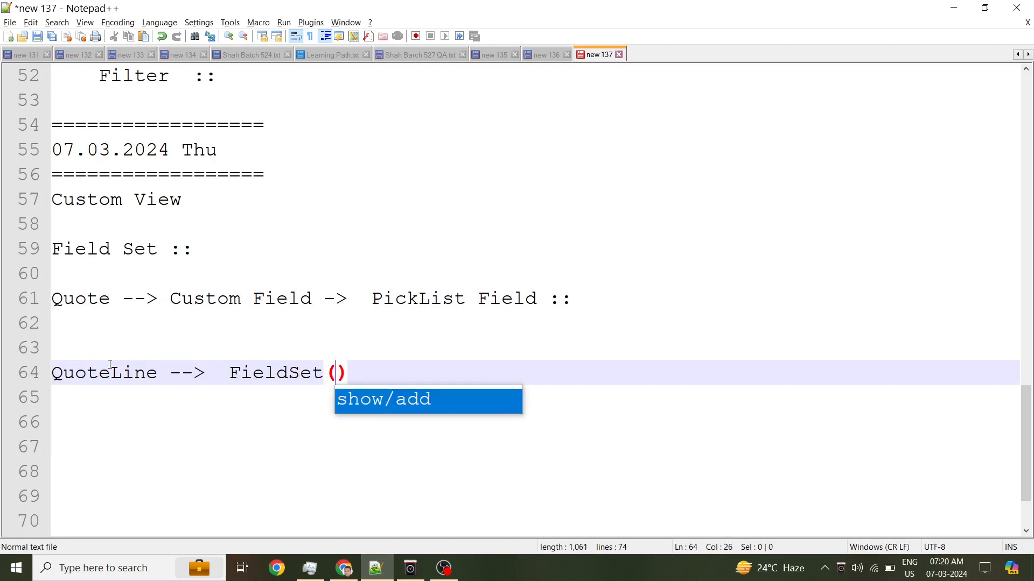
text(s)  -->)
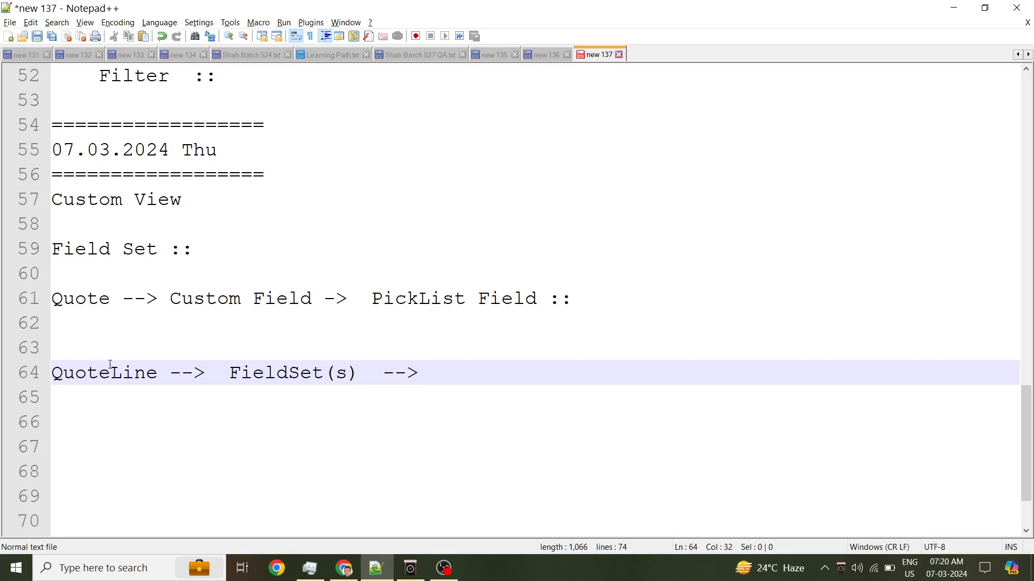
Return to quote Q-00028 in Chrome, and launch the Epic Pen annotation app from Windows search.
key(alt+Tab)
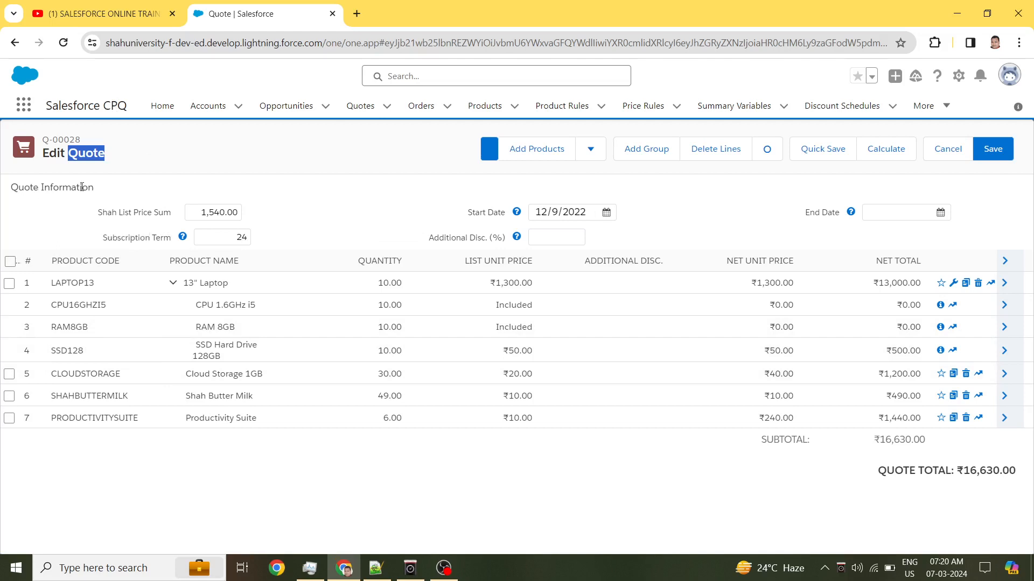
key(super)
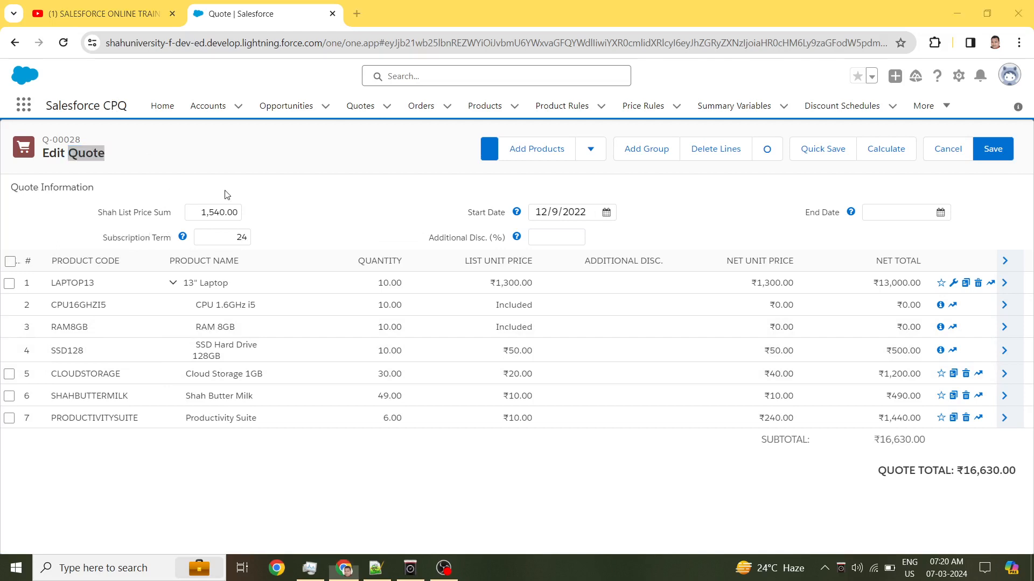
text(epic)
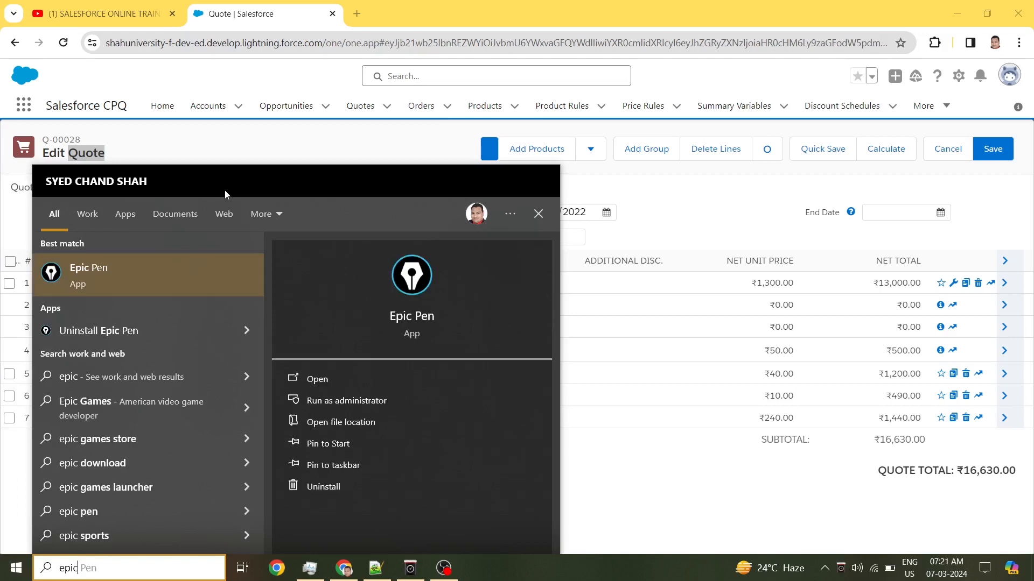
key(Return)
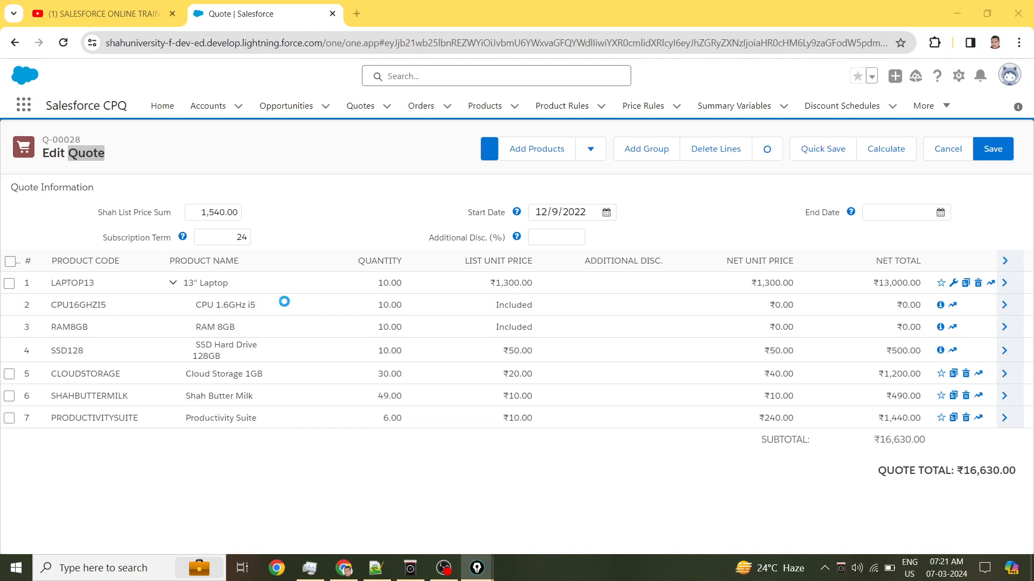
Switch to Notepad++ and insert two blank lines above "Custom View" under the 07.03.2024 heading.
click(375, 568)
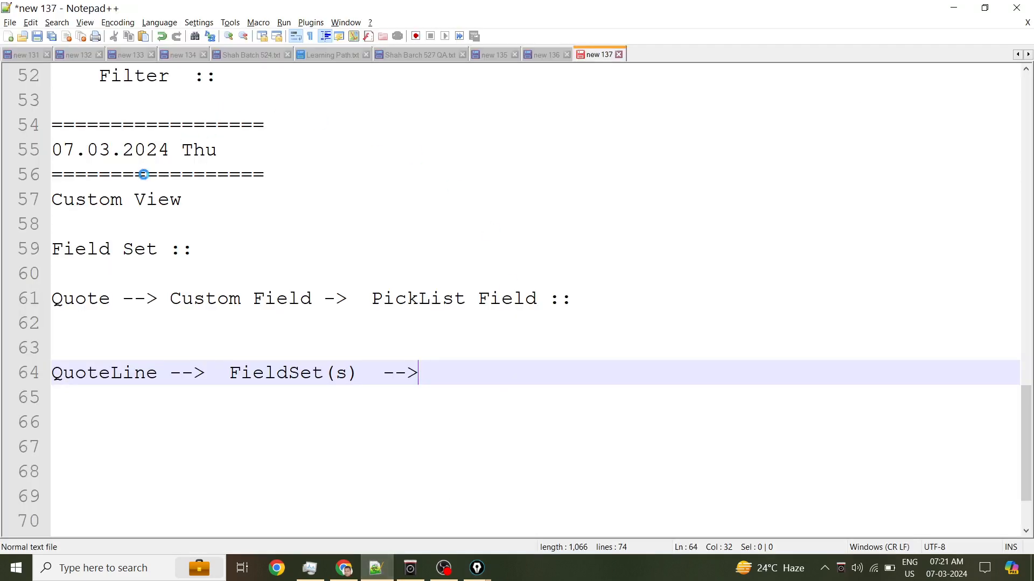
click(220, 195)
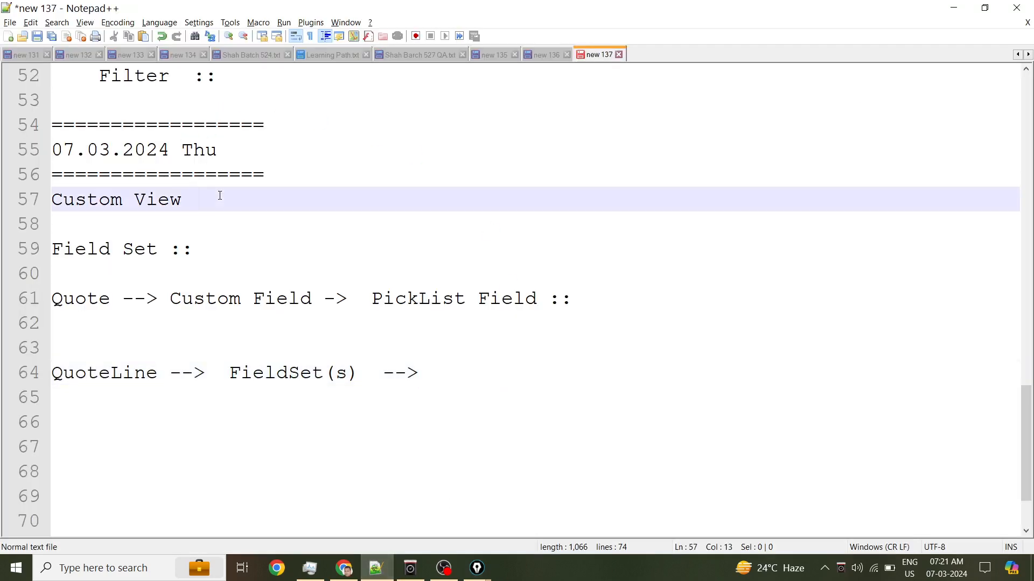
key(Home)
key(Return)
key(Return)
key(Up)
key(Up)
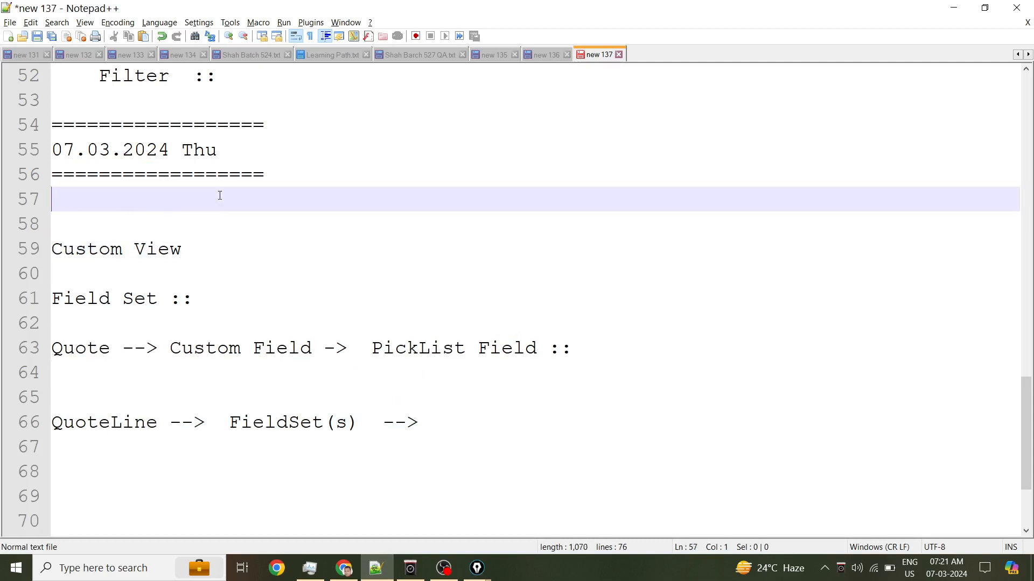
Write "ignoring API Name --> Learn from mistakes" on the first line under the 07.03.2024 heading.
text(ignoringAPI Nam)
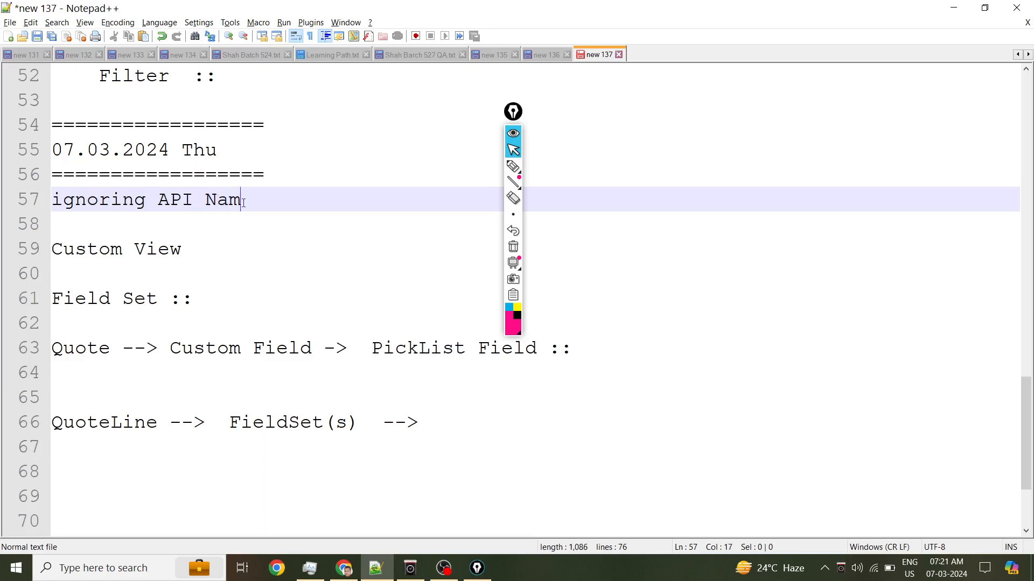
text(e --> Learn from ista)
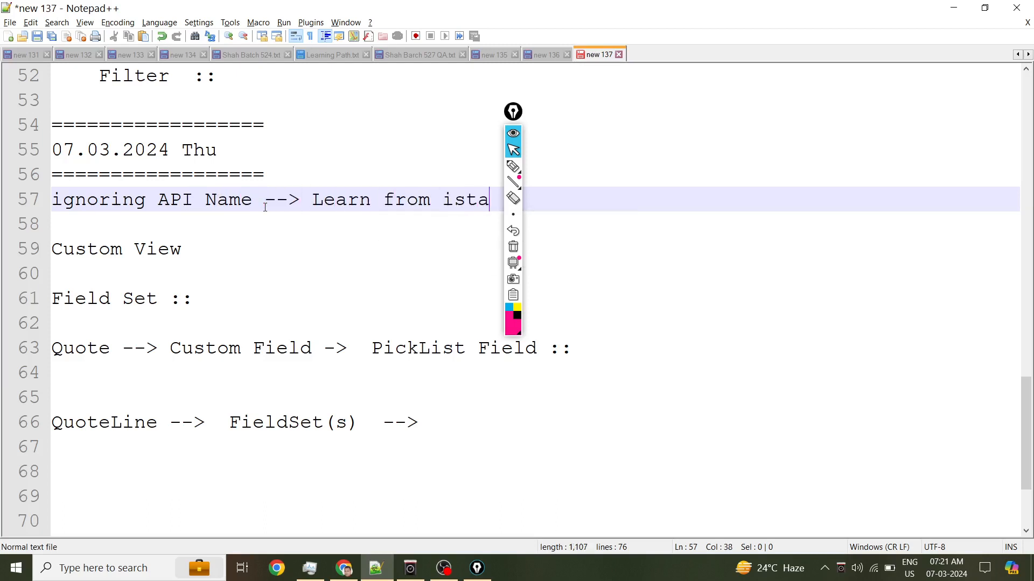
key(BackSpace)
key(BackSpace)
key(BackSpace)
key(BackSpace)
text(mistakes)
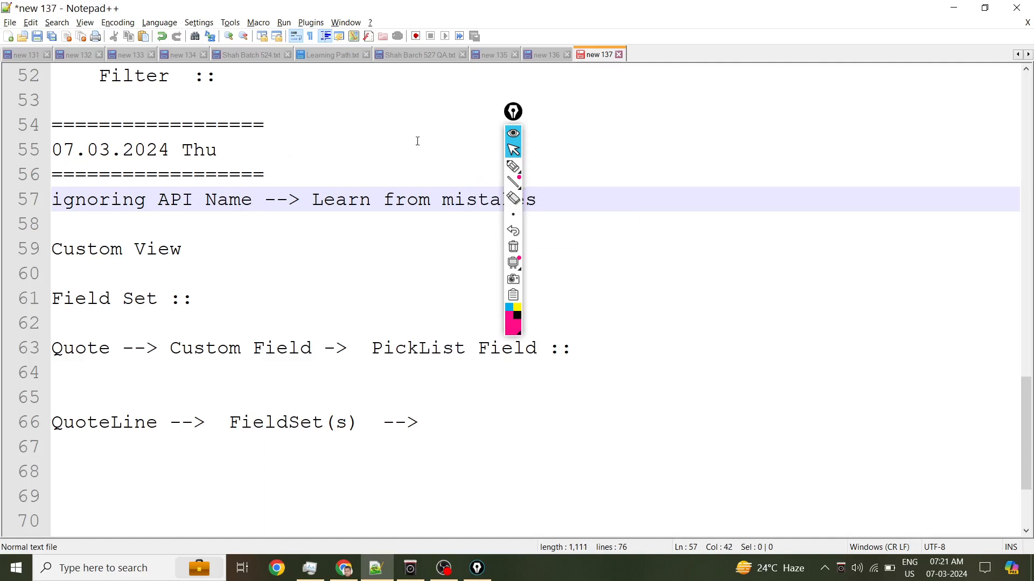
Move the Epic Pen toolbar off the notes and onto the taskbar.
drag(527, 107, 545, 227)
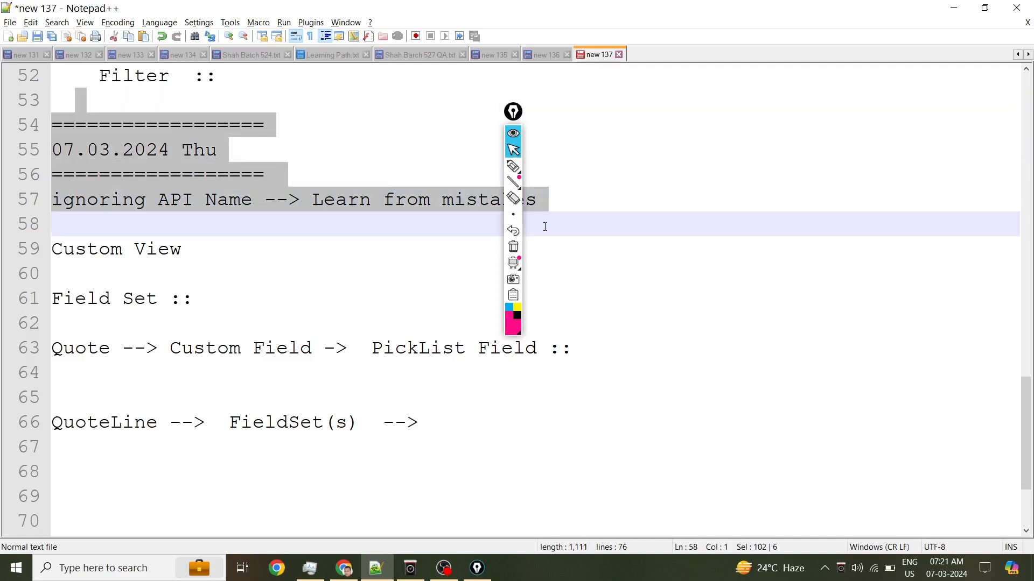
click(555, 200)
drag(516, 114, 689, 571)
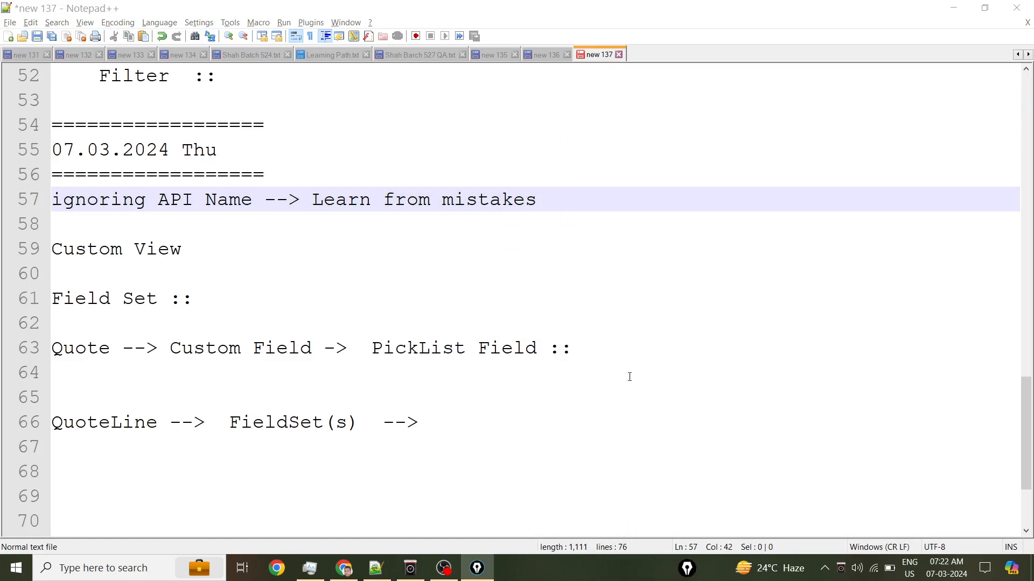
Examine the words "API Name" and "Learn from mistakes" in the note under the 07.03.2024 heading.
click(365, 216)
drag(158, 200, 250, 200)
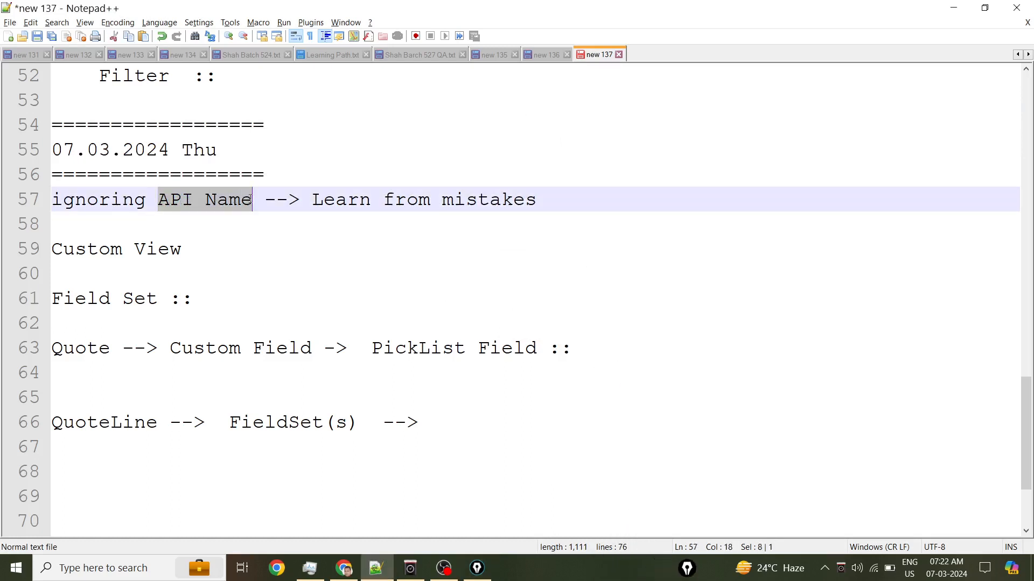
click(257, 215)
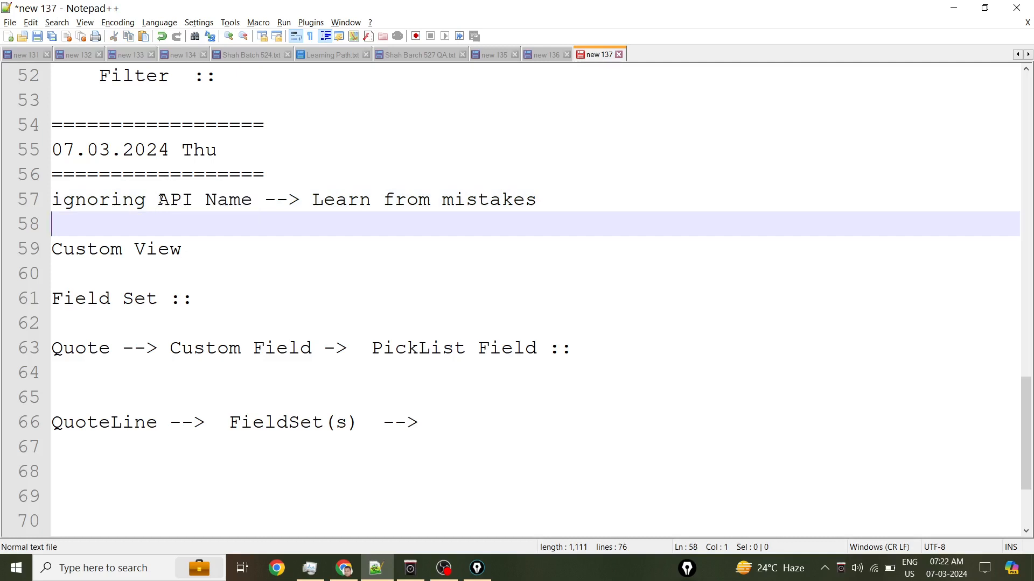
drag(161, 199, 192, 200)
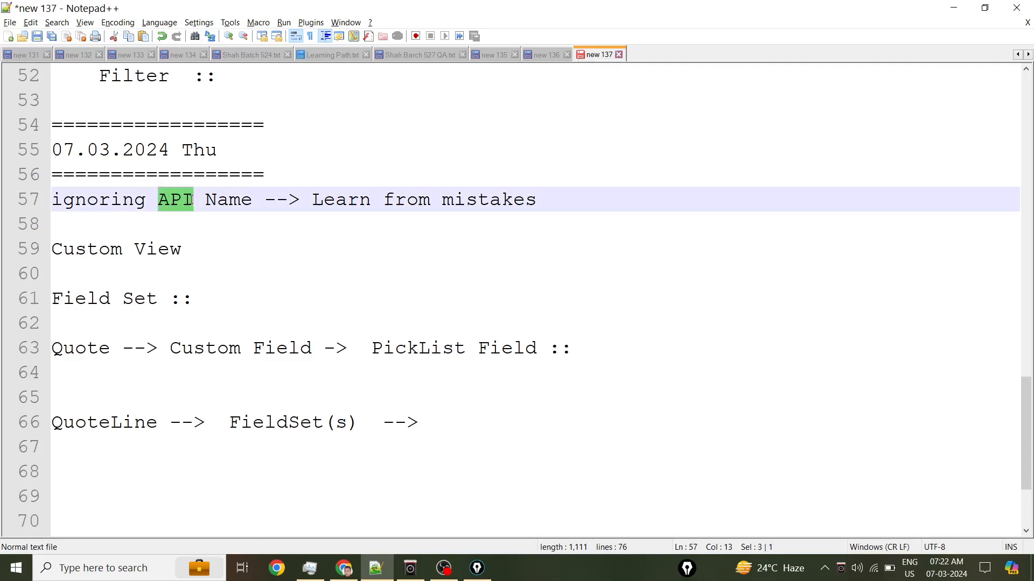
drag(192, 200, 252, 200)
click(212, 218)
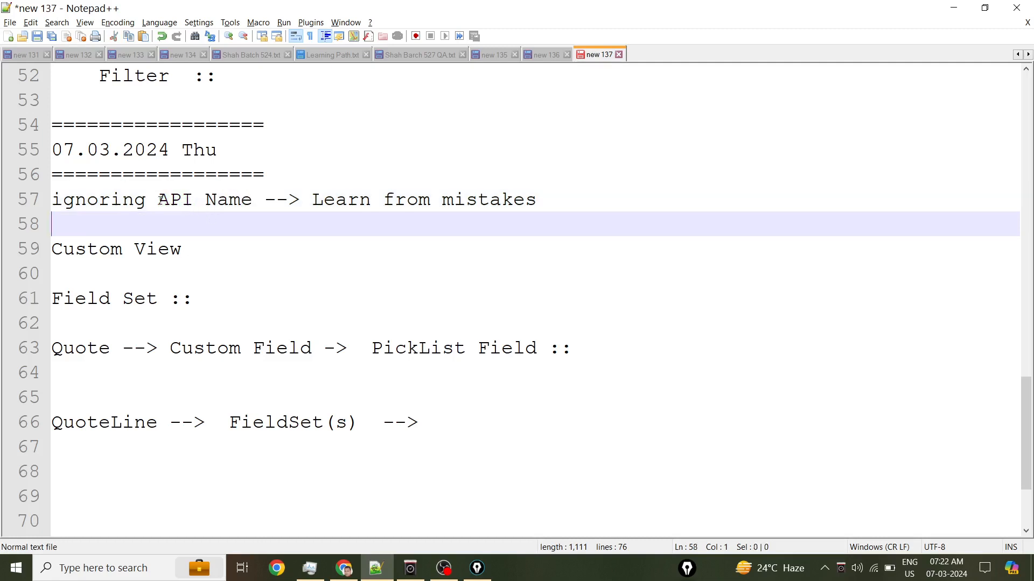
drag(160, 200, 253, 200)
click(341, 233)
drag(103, 194, 242, 200)
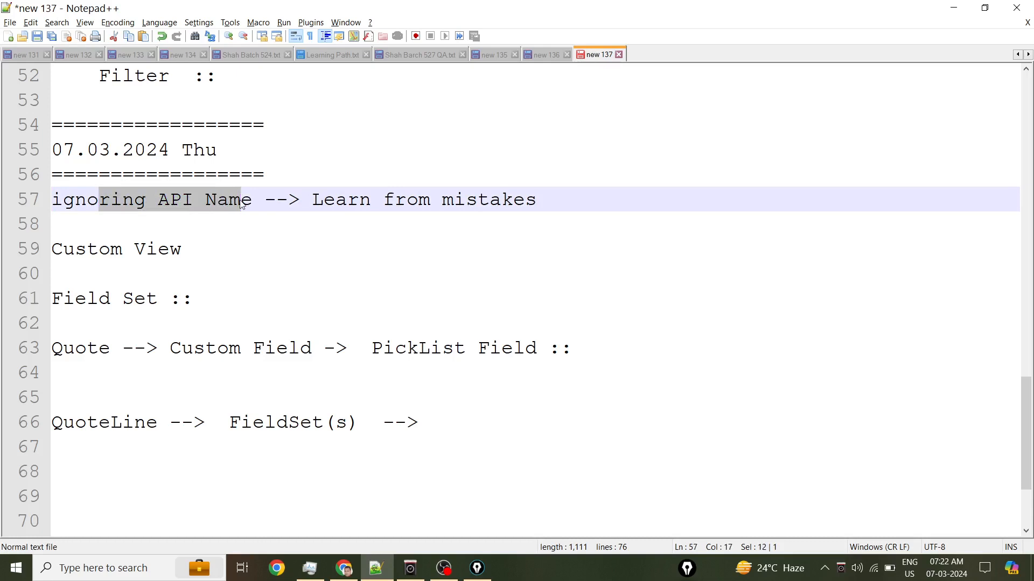
click(351, 200)
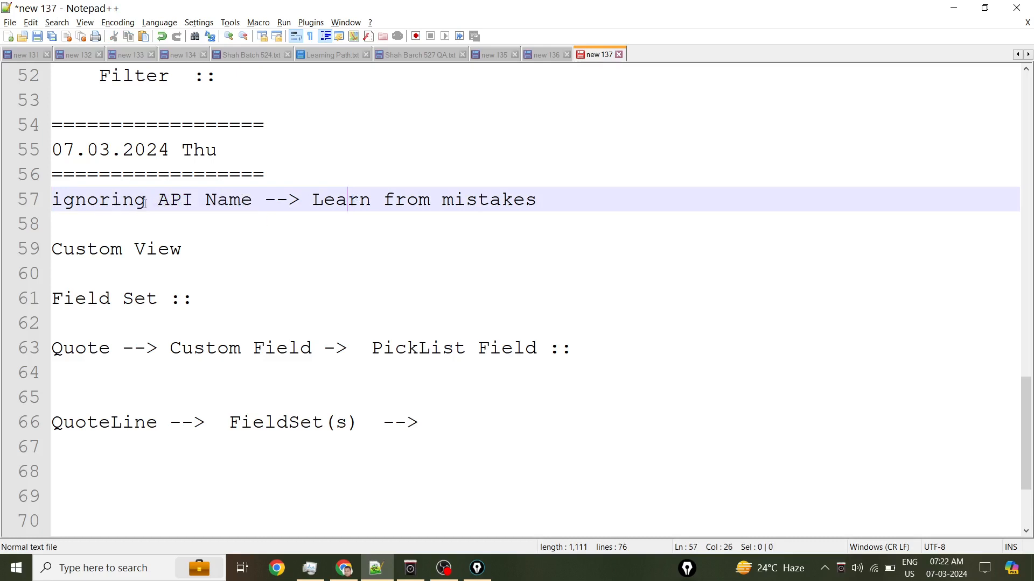
drag(158, 200, 253, 199)
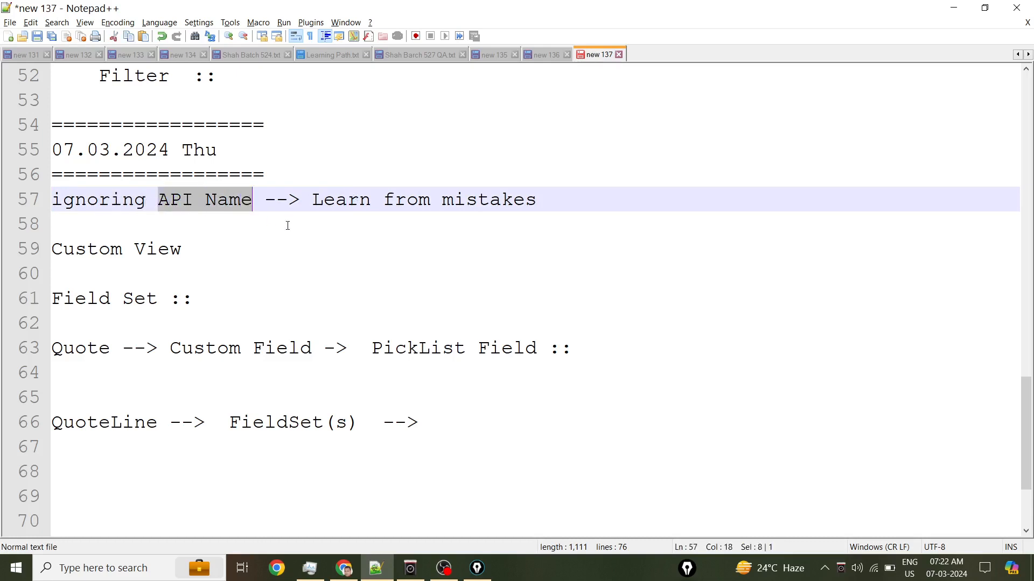
click(295, 235)
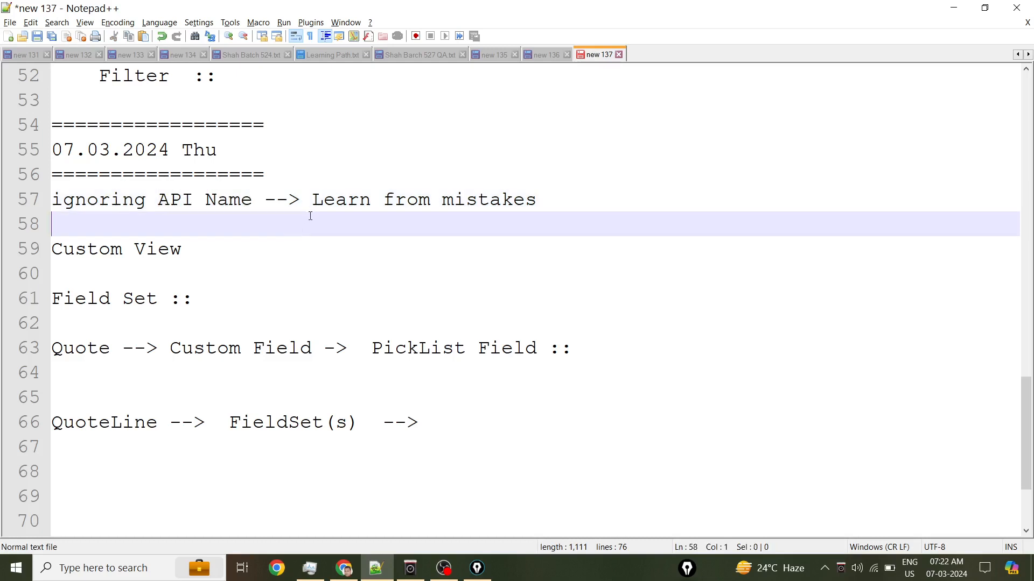
drag(311, 197, 531, 206)
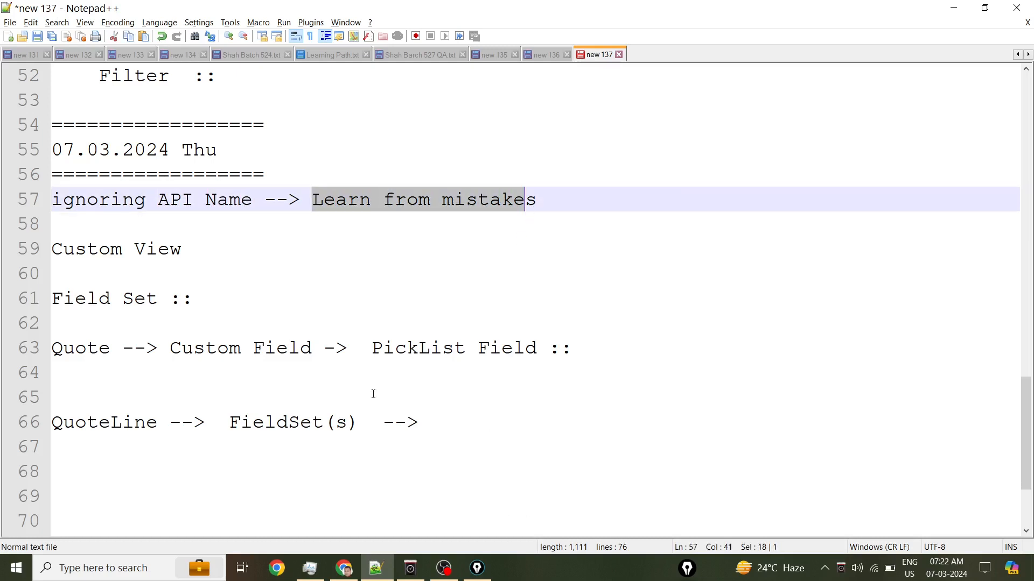
Review the Quote picklist field and QuoteLine FieldSet(s) lines in the notes, and return to quote Q-00028 in Chrome.
click(384, 575)
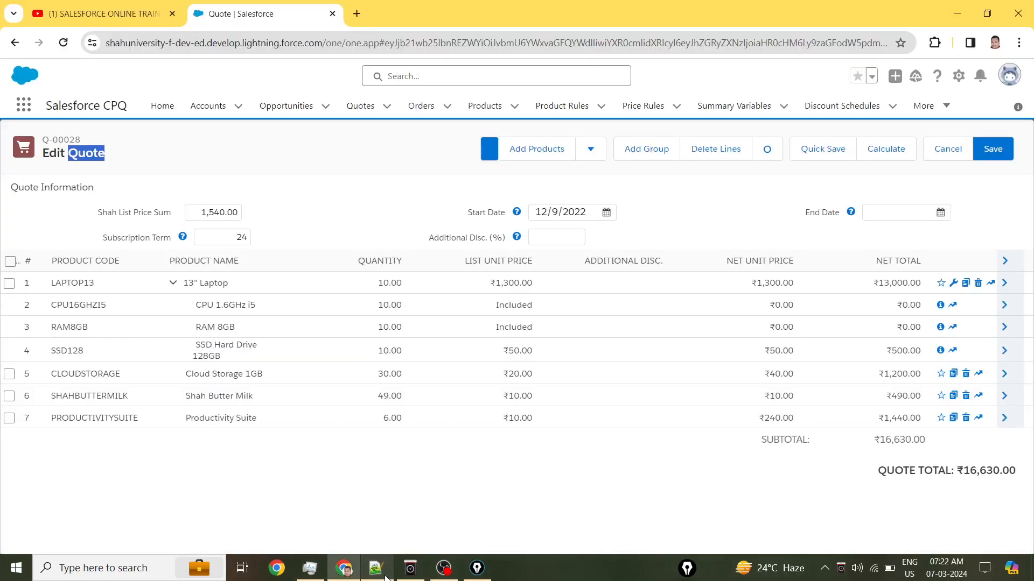
click(374, 569)
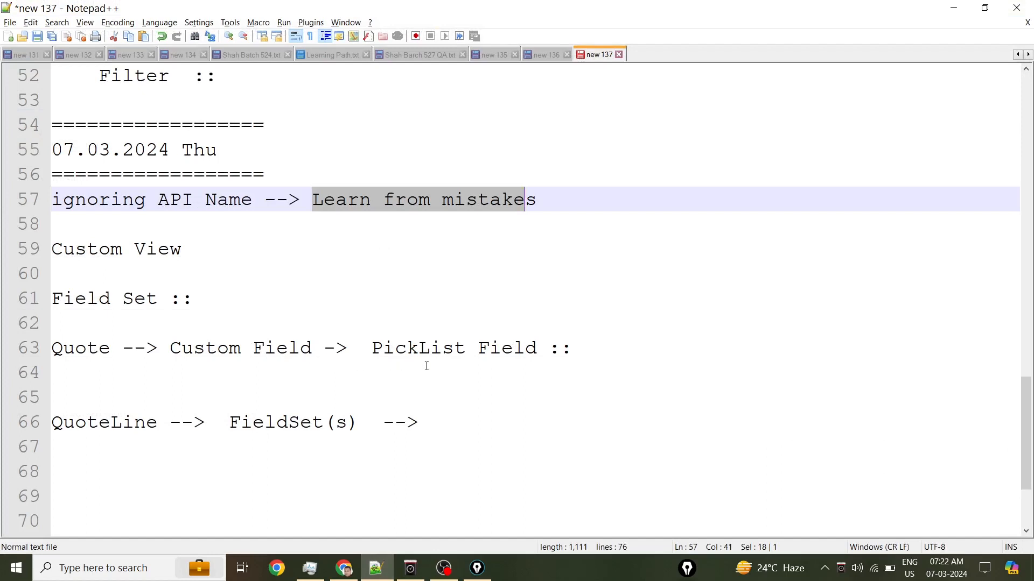
drag(419, 348, 512, 349)
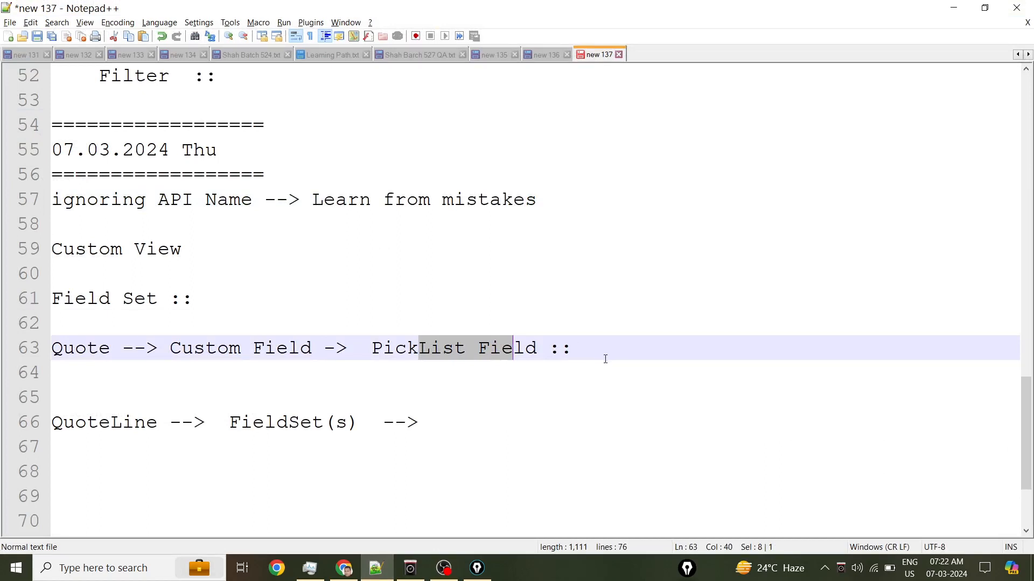
drag(87, 423, 153, 424)
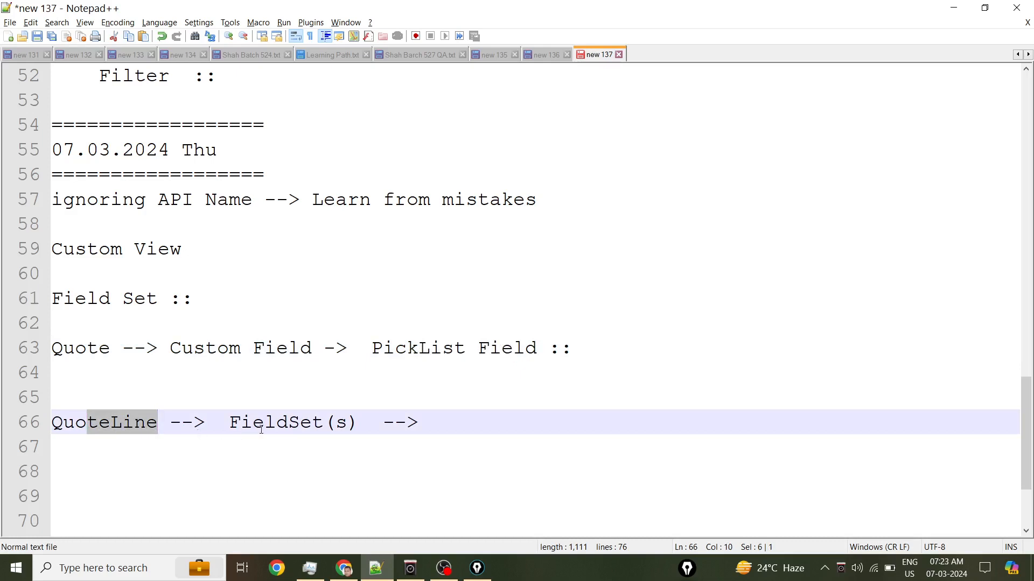
drag(263, 423, 312, 424)
drag(372, 349, 430, 350)
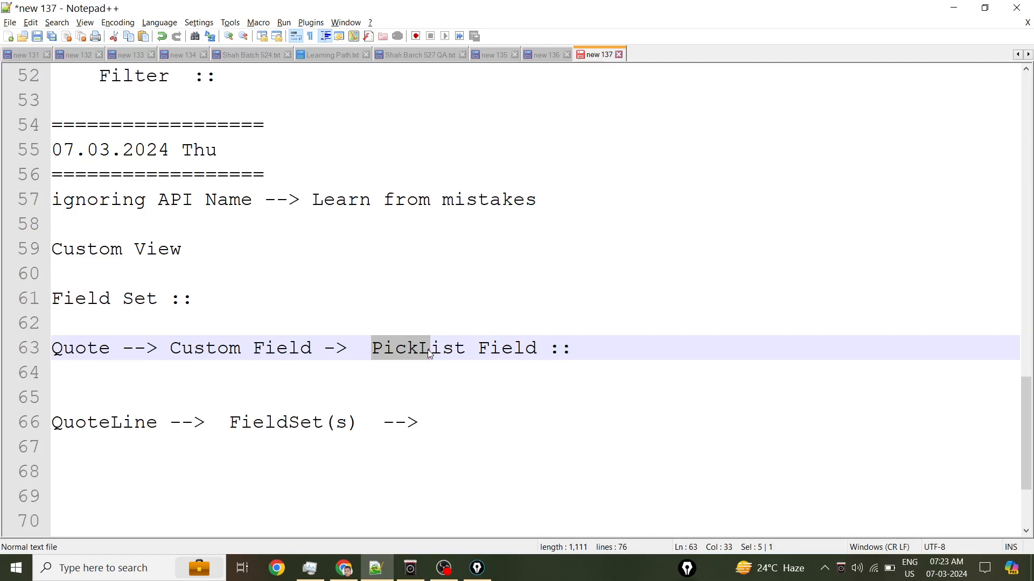
click(953, 7)
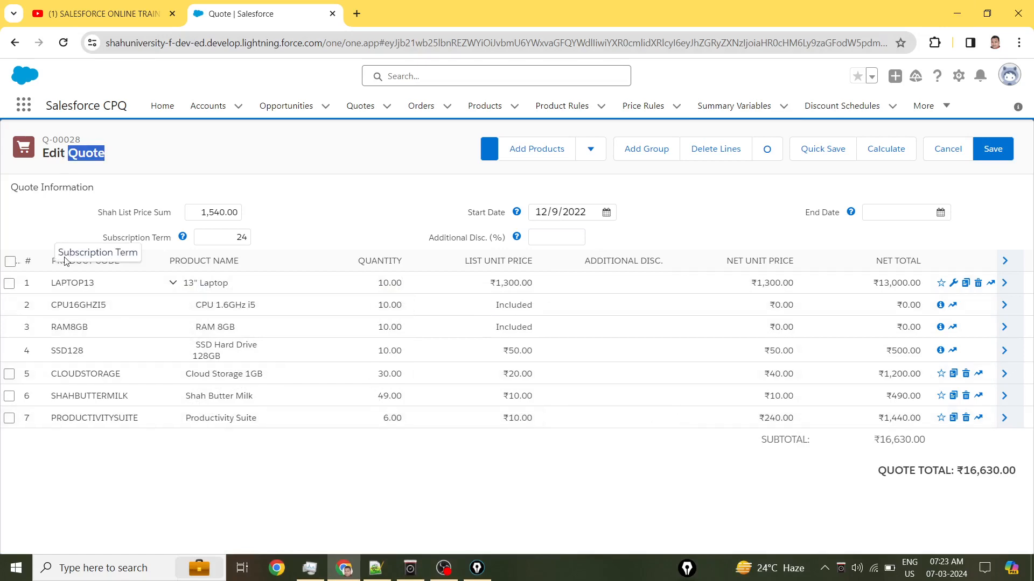
Circle the Quote Information section of the quote editor, underline its heading, and mark an arrow toward the Shah List Price Sum field.
mouse_move(162, 138)
mouse_down()
mouse_move(51, 257)
mouse_move(1015, 259)
mouse_move(466, 178)
mouse_move(34, 156)
mouse_up()
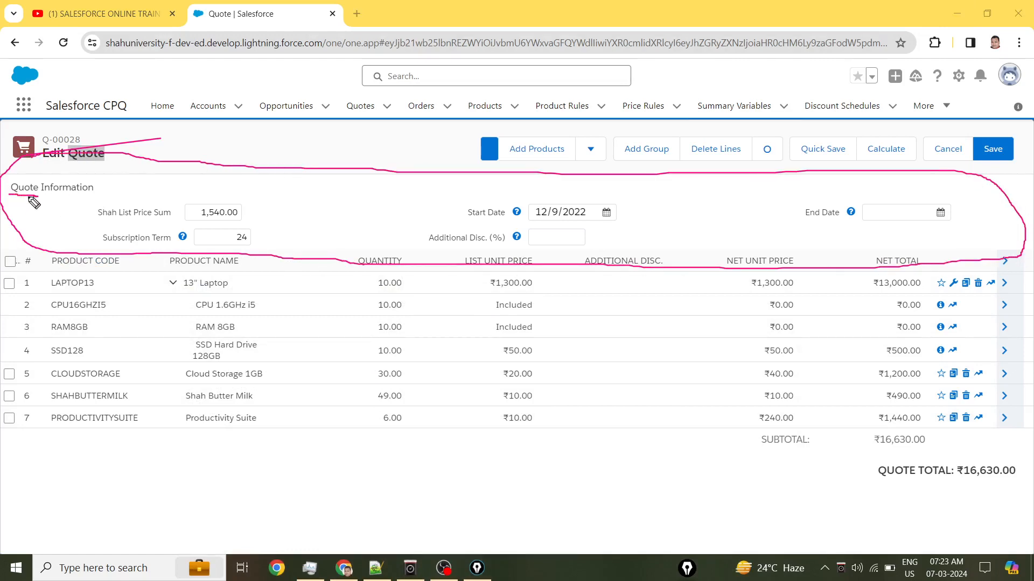
mouse_move(38, 196)
mouse_down()
mouse_move(10, 199)
mouse_move(42, 196)
mouse_up()
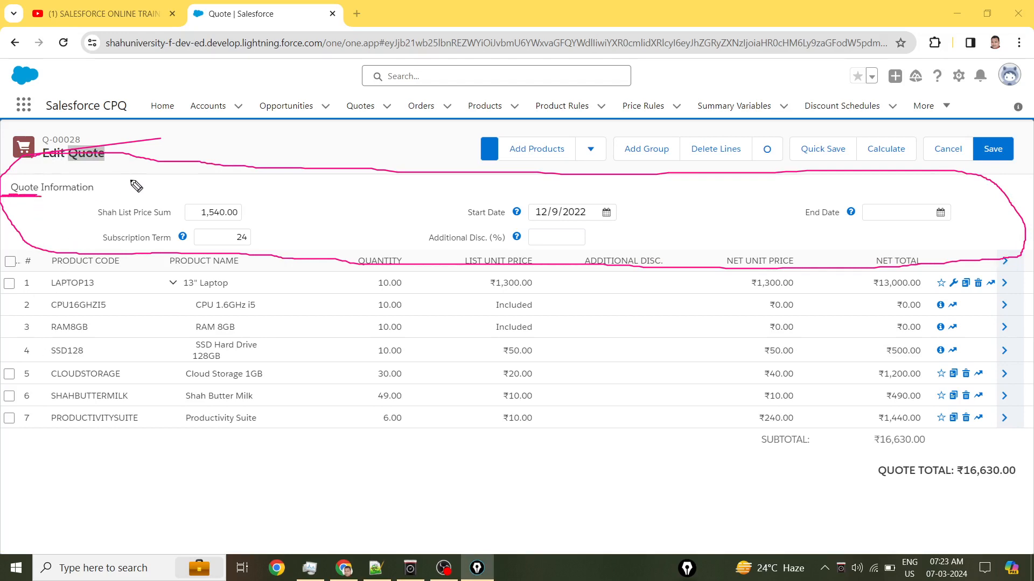
mouse_move(132, 173)
mouse_down()
mouse_move(8, 157)
mouse_move(56, 245)
mouse_move(514, 263)
mouse_move(1031, 263)
mouse_move(821, 183)
mouse_move(121, 164)
mouse_move(5, 181)
mouse_up()
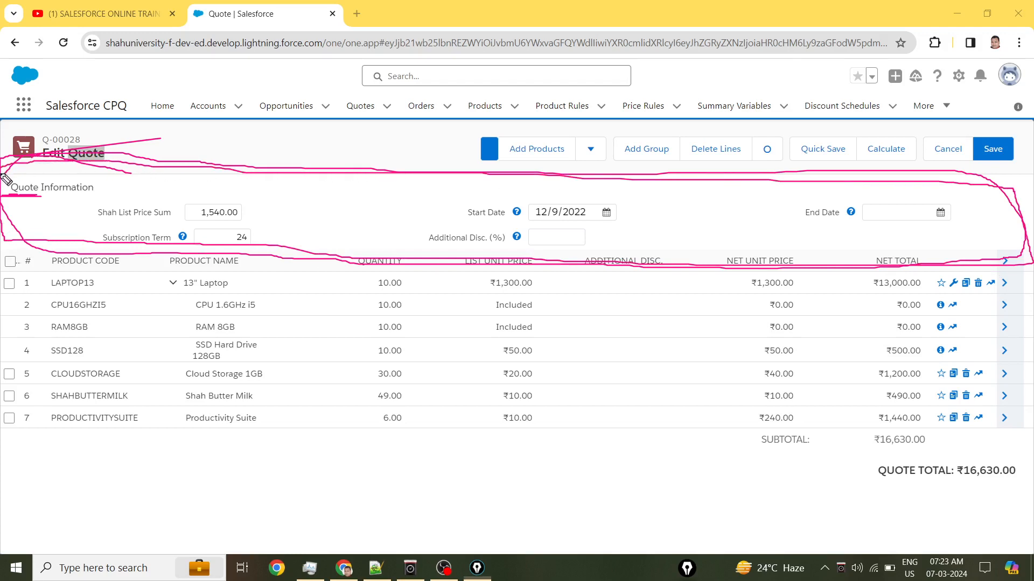
mouse_move(52, 212)
mouse_down()
mouse_move(187, 188)
mouse_move(178, 187)
mouse_move(186, 200)
mouse_move(170, 207)
mouse_move(194, 207)
mouse_move(144, 182)
mouse_move(230, 179)
mouse_move(171, 221)
mouse_up()
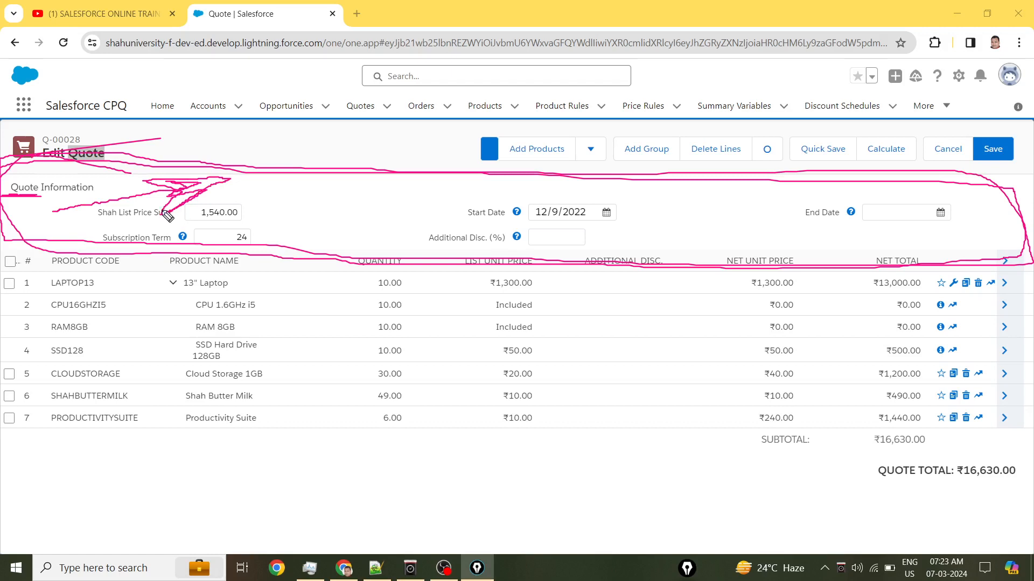
Mark the Shah List Price Sum, Start Date and End Date fields as quote-level fields, and clear all the pen annotations.
drag(33, 168, 35, 197)
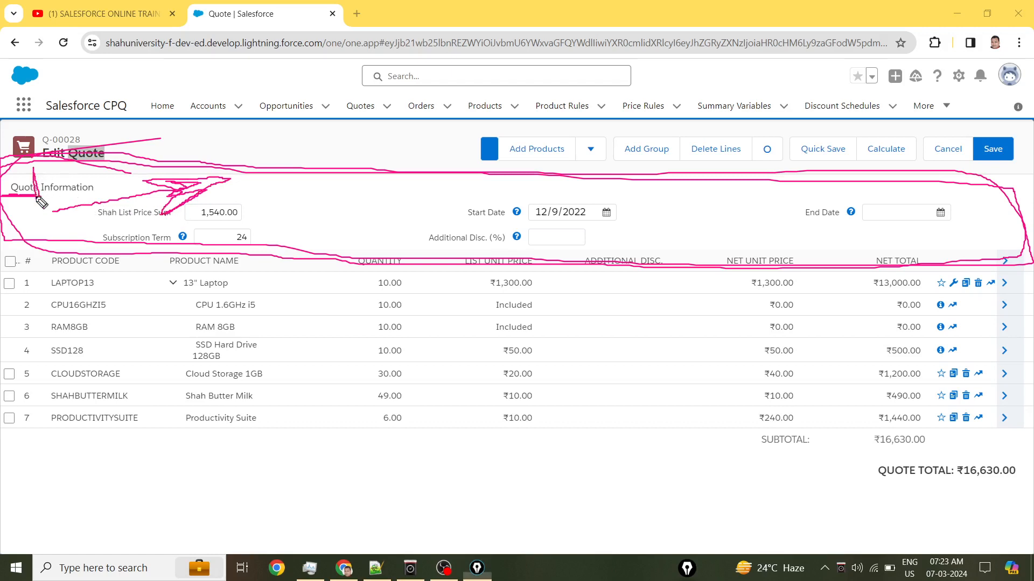
mouse_move(455, 215)
mouse_down()
mouse_move(408, 219)
mouse_move(458, 193)
mouse_move(455, 213)
mouse_up()
drag(122, 222, 176, 222)
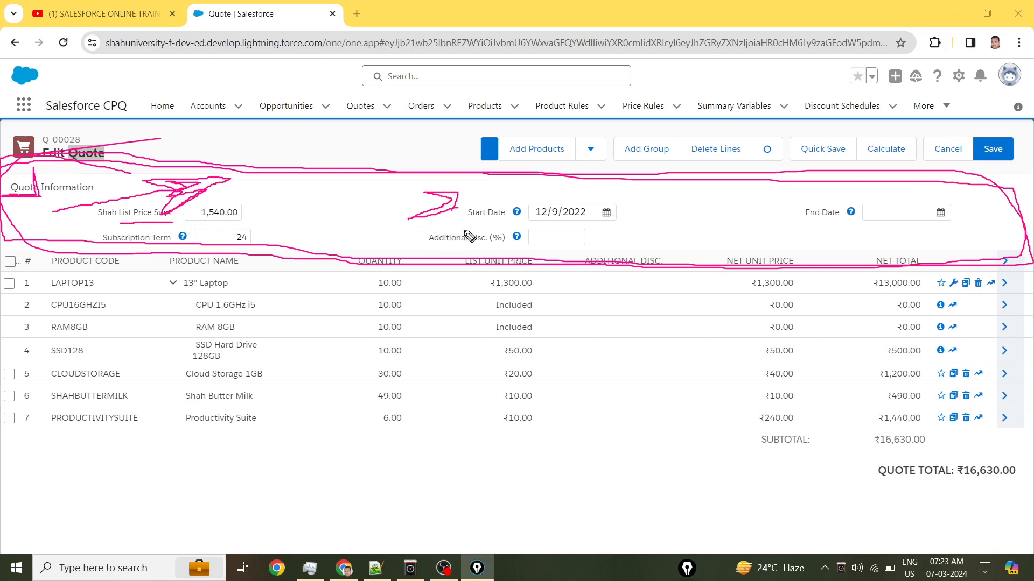
drag(483, 221, 509, 218)
drag(813, 233, 883, 220)
key(ctrl+shift+7)
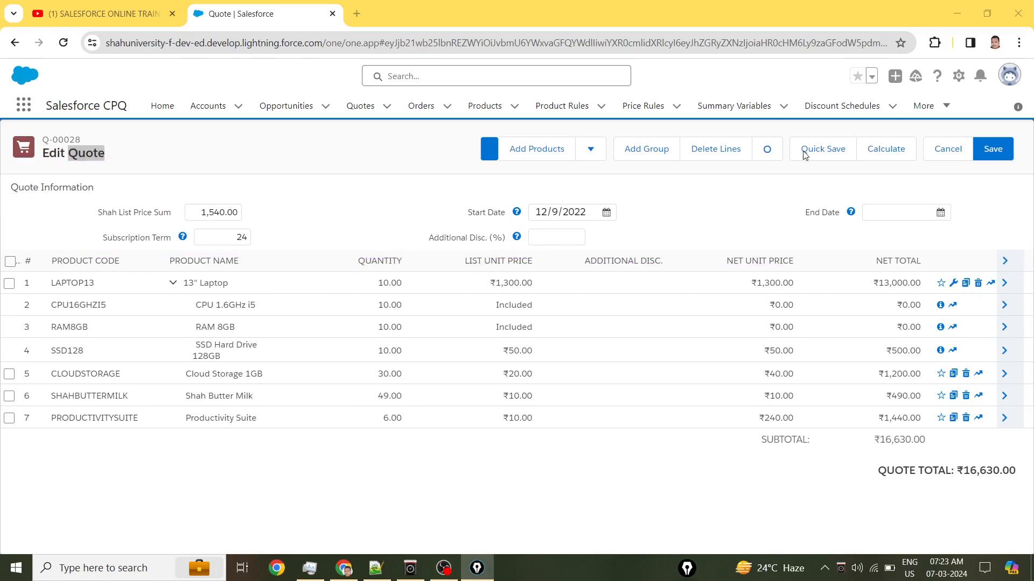
Find the Quote object in the Setup Object Manager and open its Fields & Relationships.
click(958, 76)
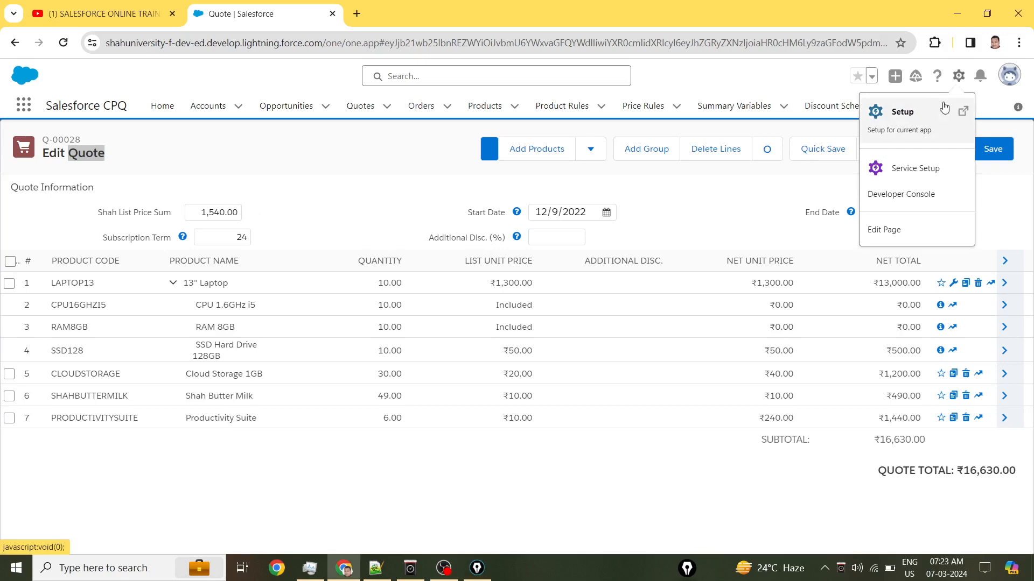
click(926, 114)
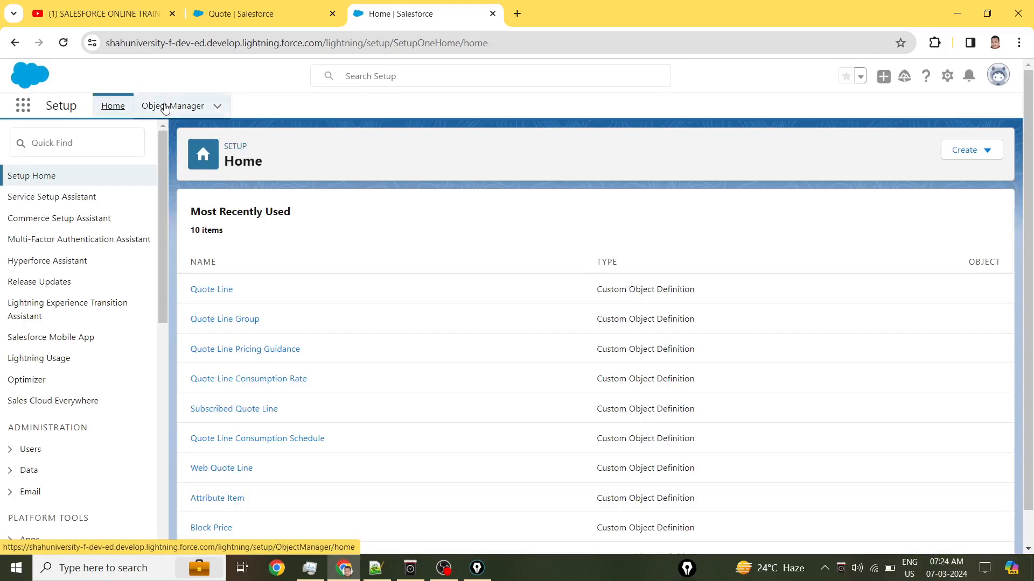
click(164, 106)
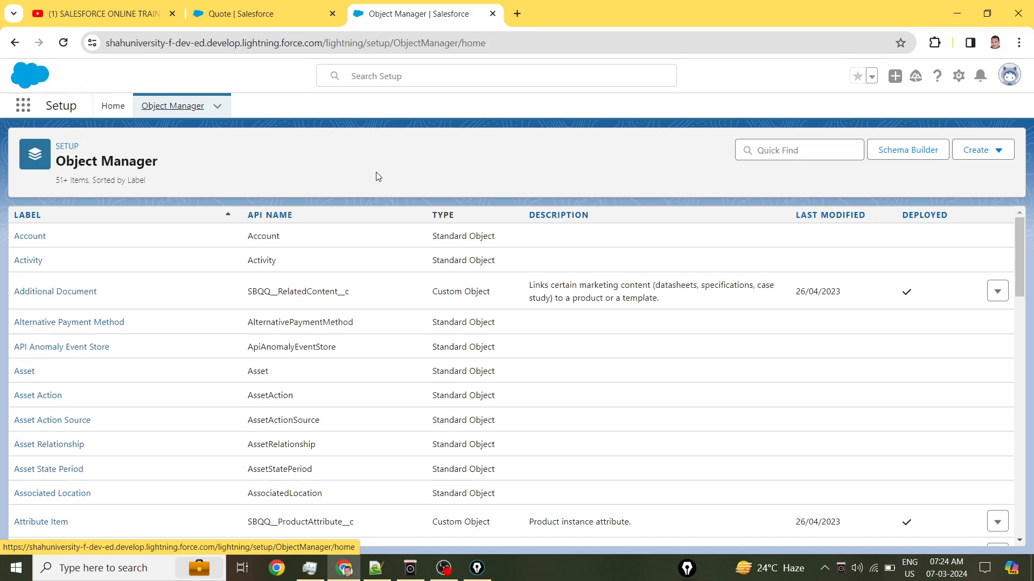
click(796, 152)
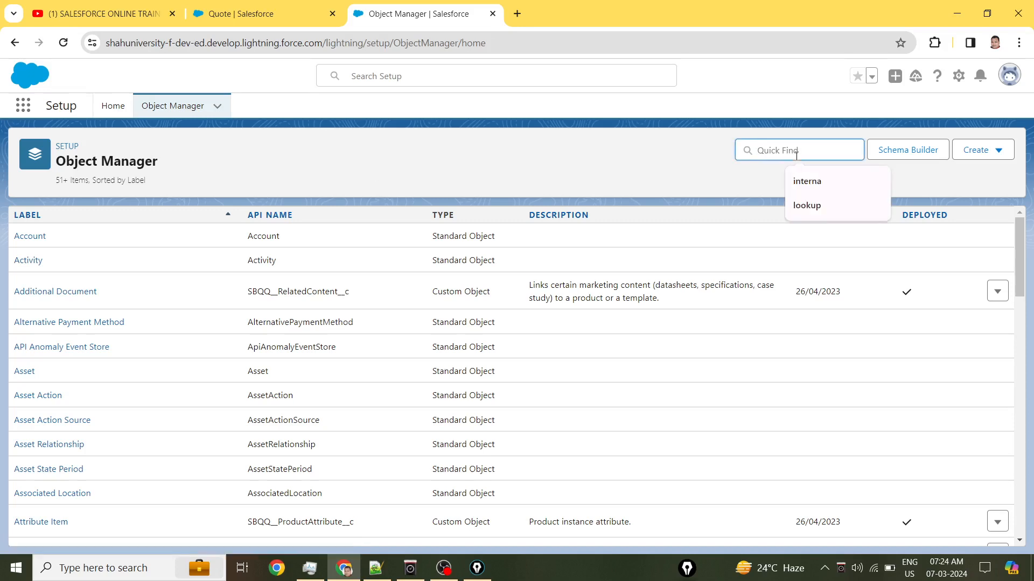
text(quote)
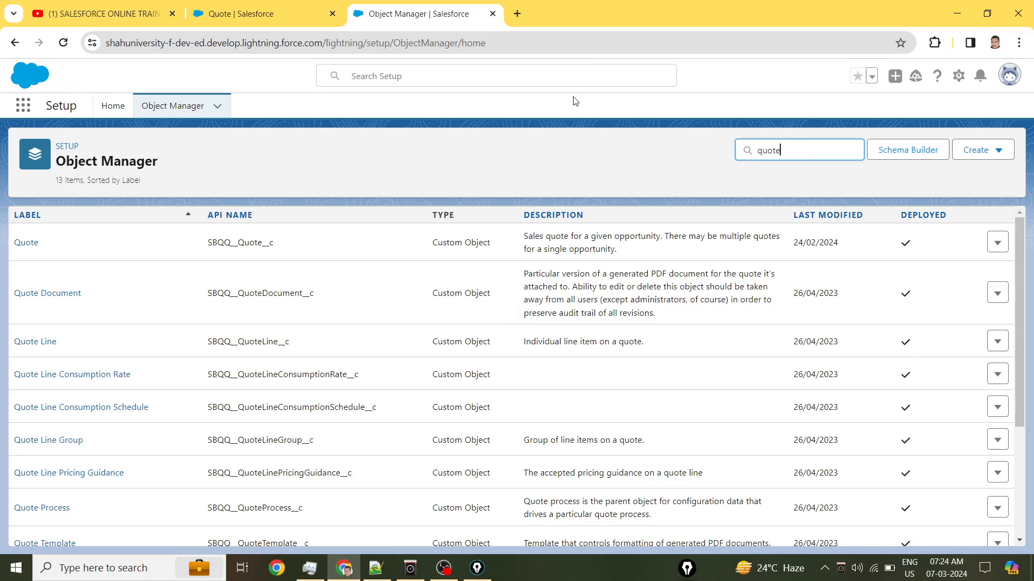
click(30, 241)
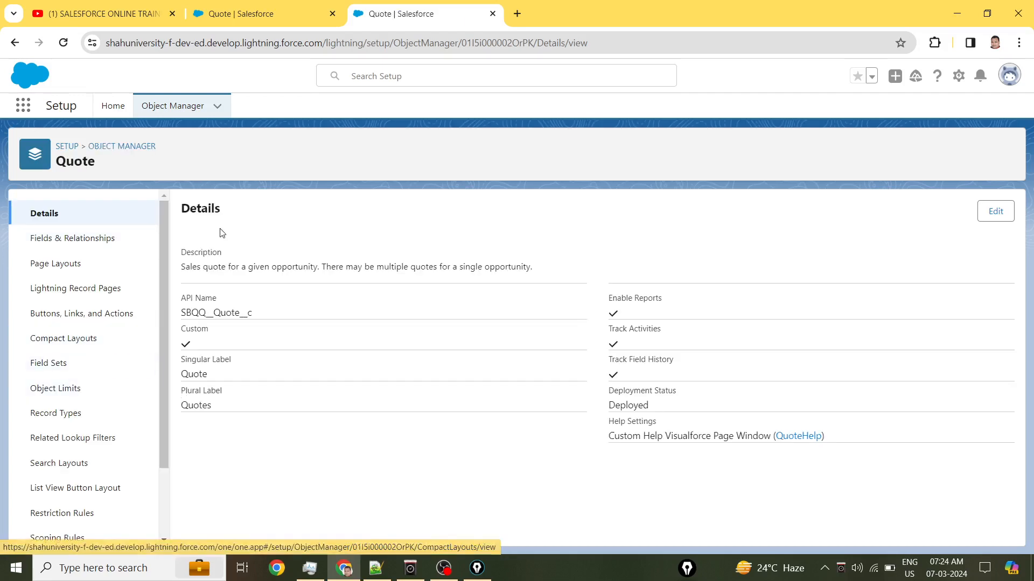
click(71, 245)
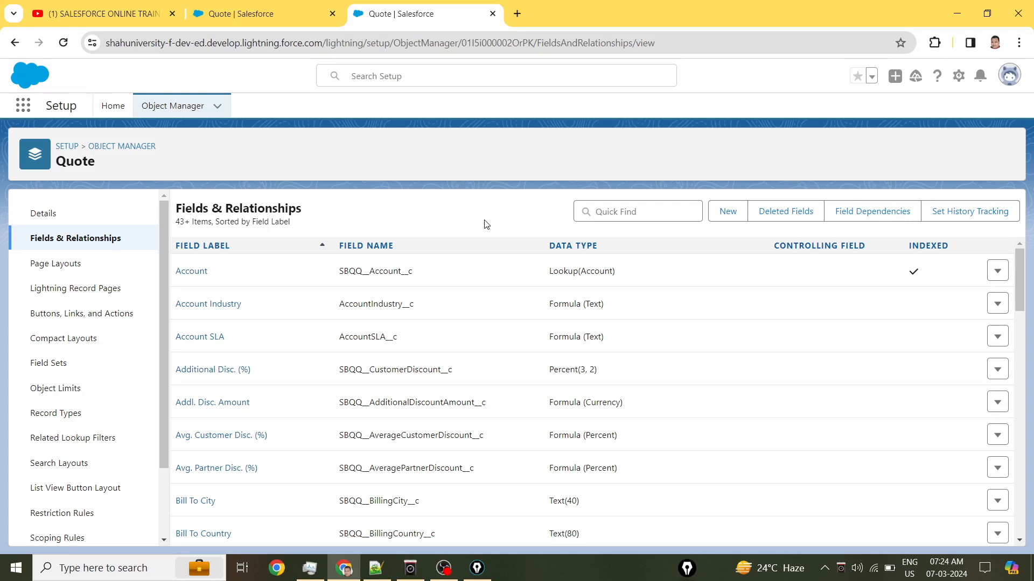
Find the custom field Shah View among the Quote object's fields and delete it.
click(729, 218)
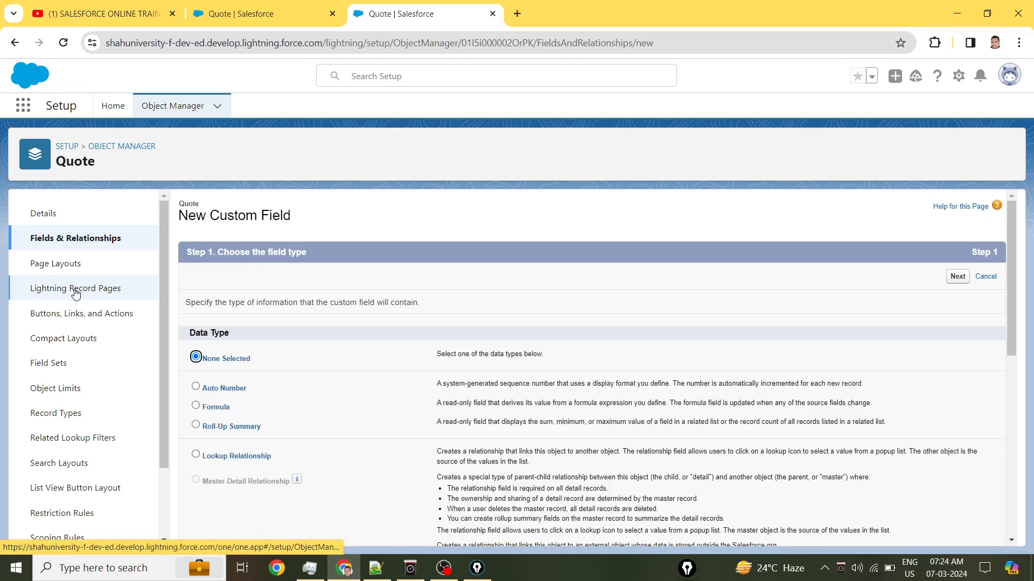
click(80, 240)
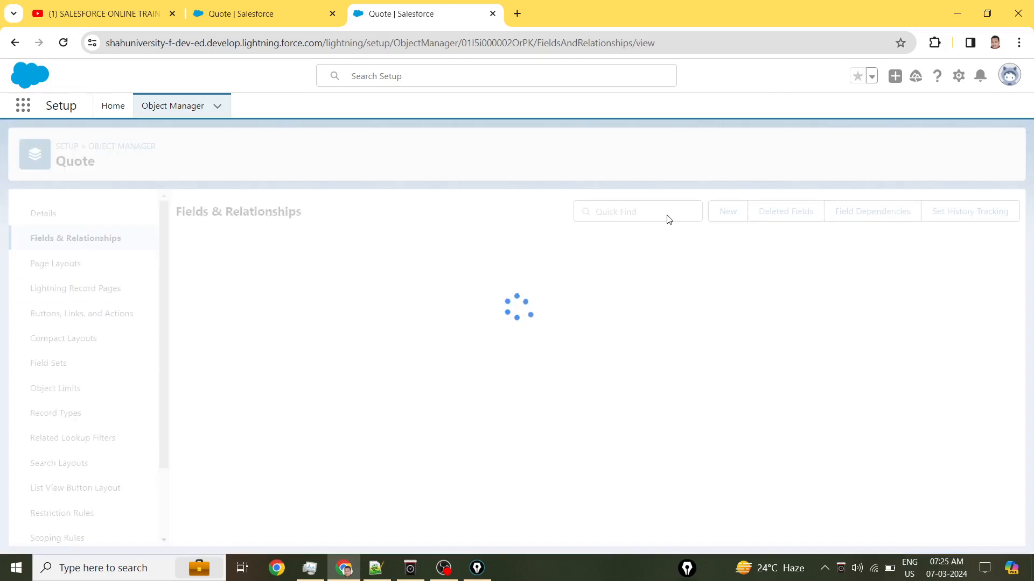
click(637, 216)
text(shah v)
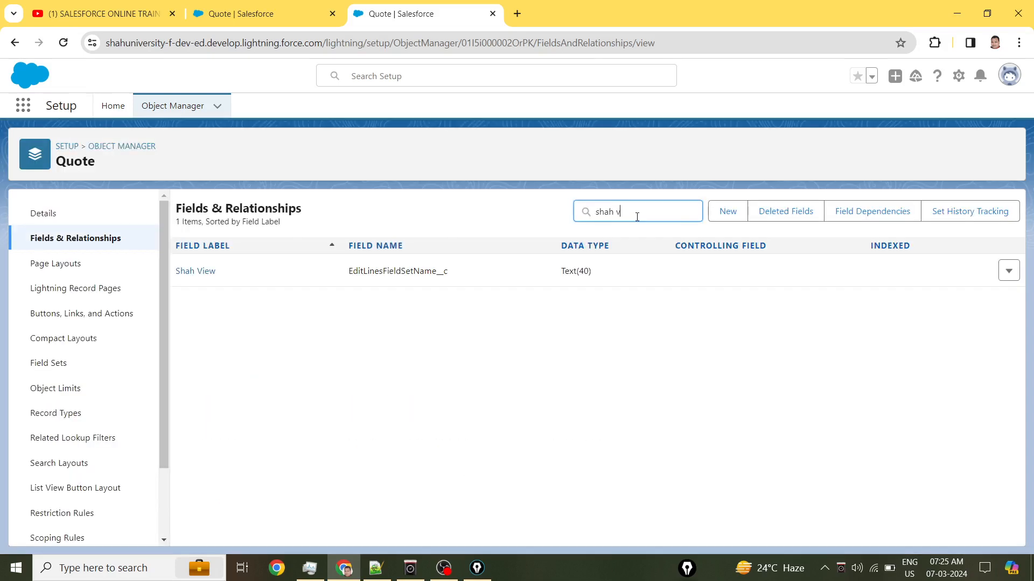
click(1010, 272)
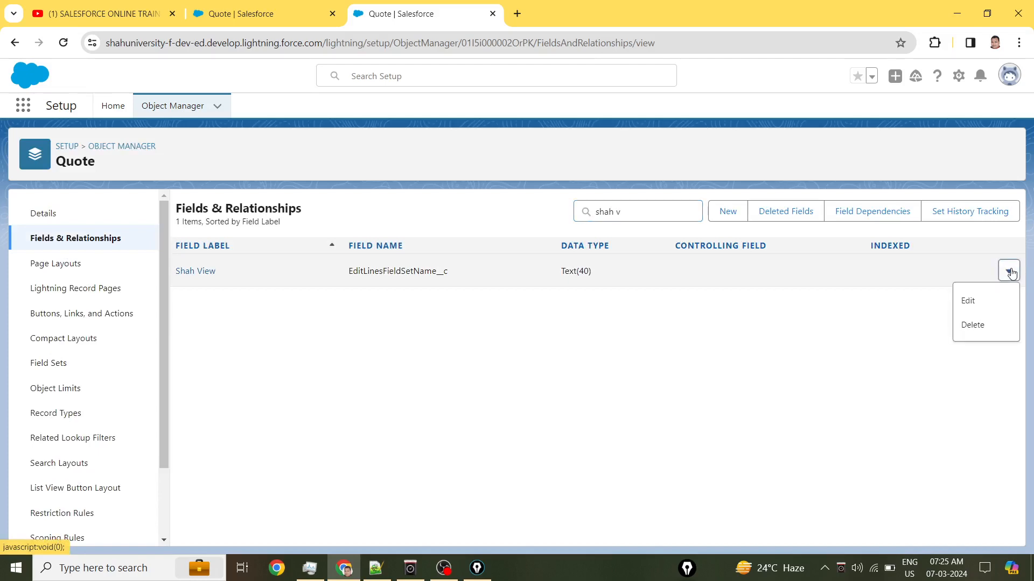
click(973, 325)
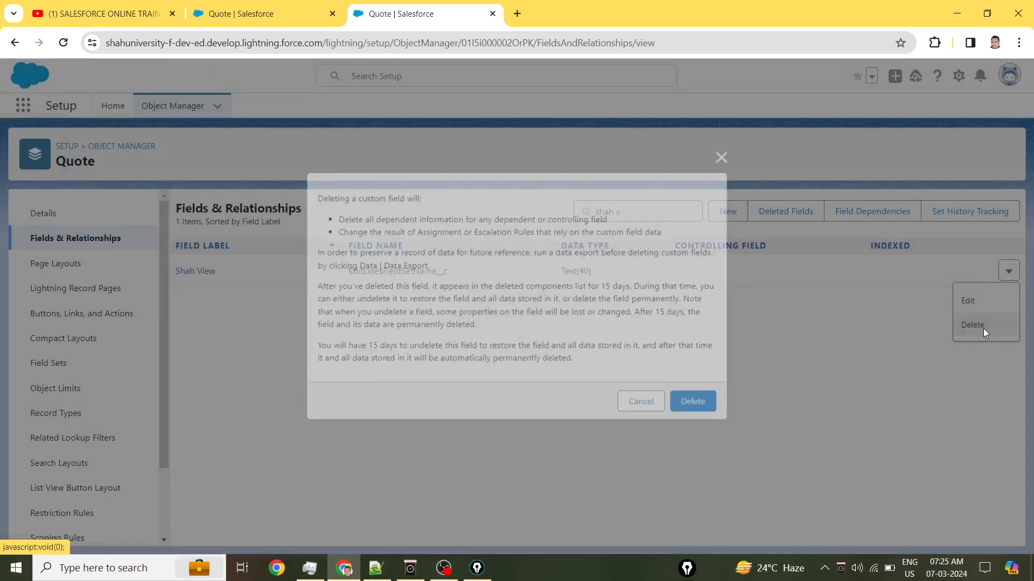
click(697, 405)
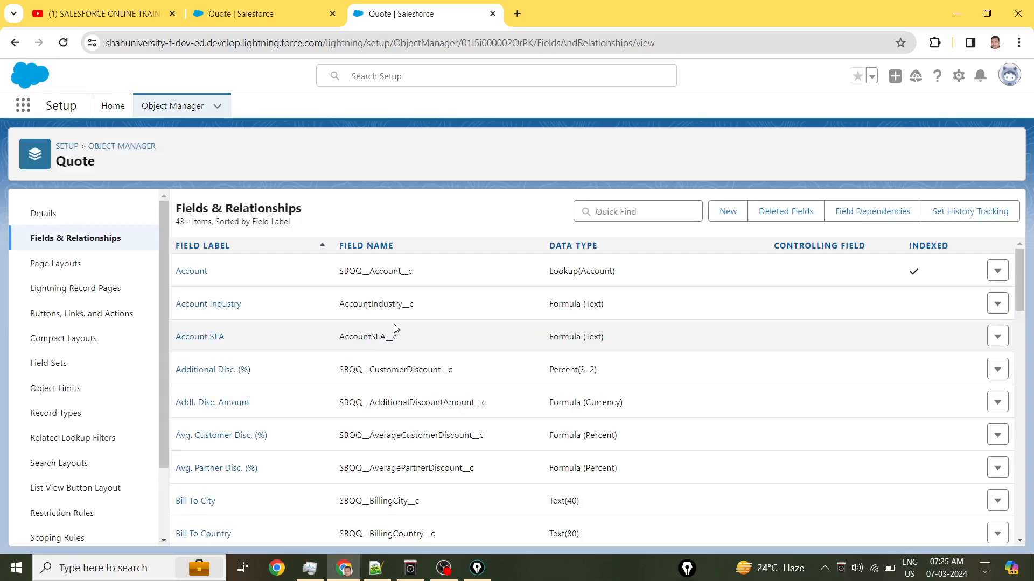
Start a new custom field of type Picklist on the Quote object, after marking its intended place in the quote's header section.
click(728, 211)
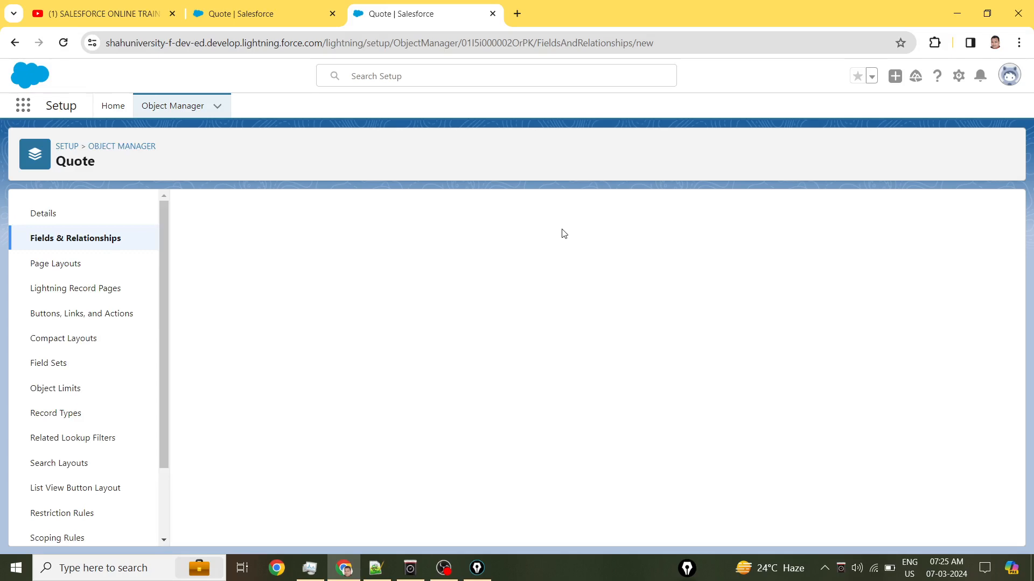
click(286, 7)
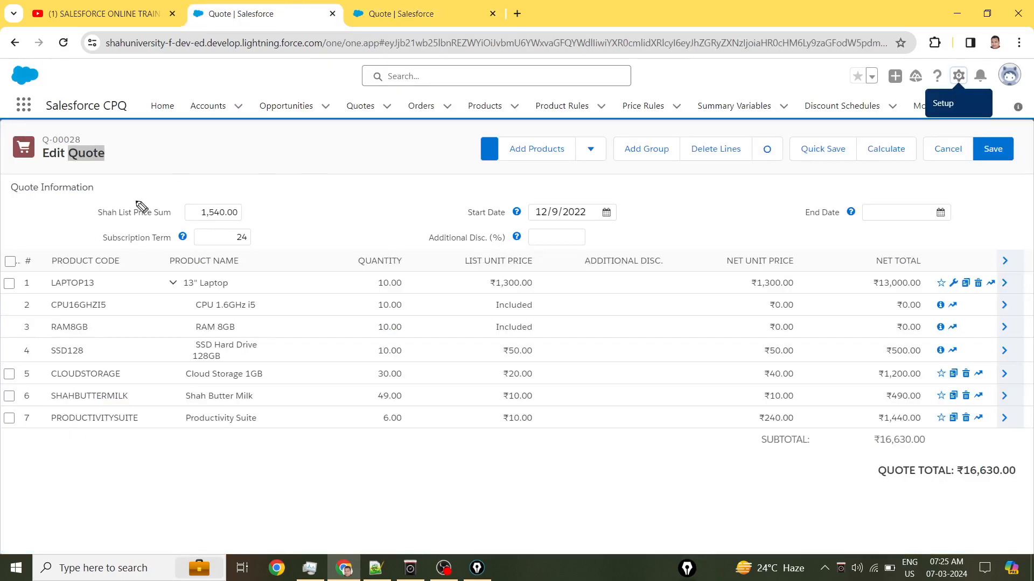
mouse_move(759, 235)
mouse_down()
mouse_move(708, 245)
mouse_move(812, 245)
mouse_move(729, 230)
mouse_move(699, 243)
mouse_move(809, 248)
mouse_move(716, 230)
mouse_up()
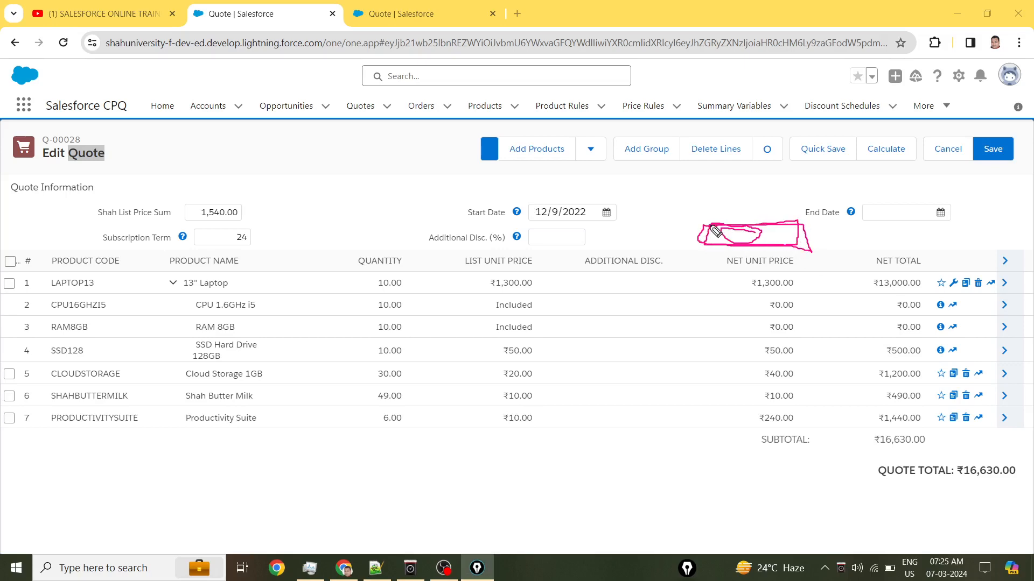
click(408, 16)
scroll(357, 300, down, 5)
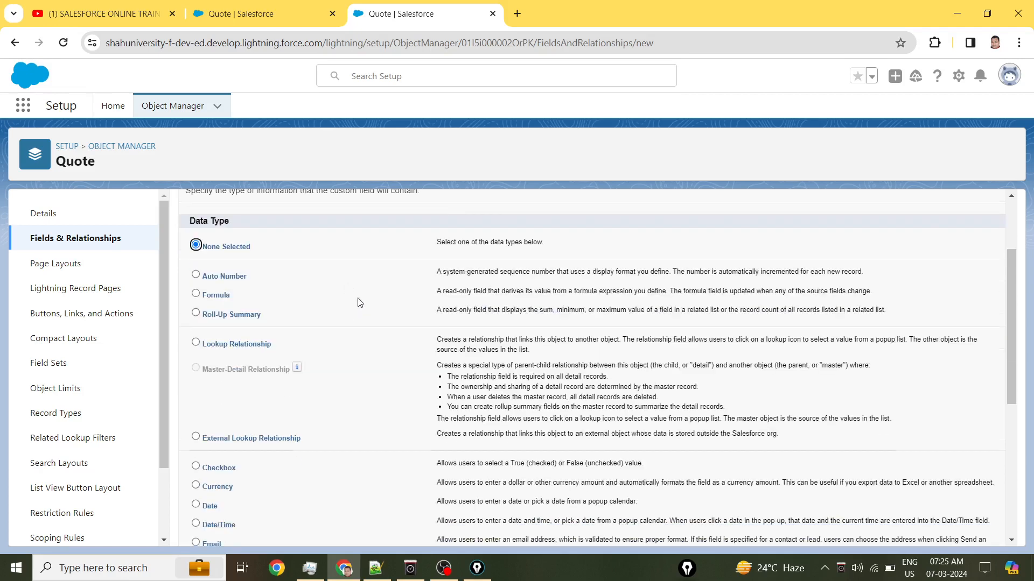
scroll(344, 286, down, 3)
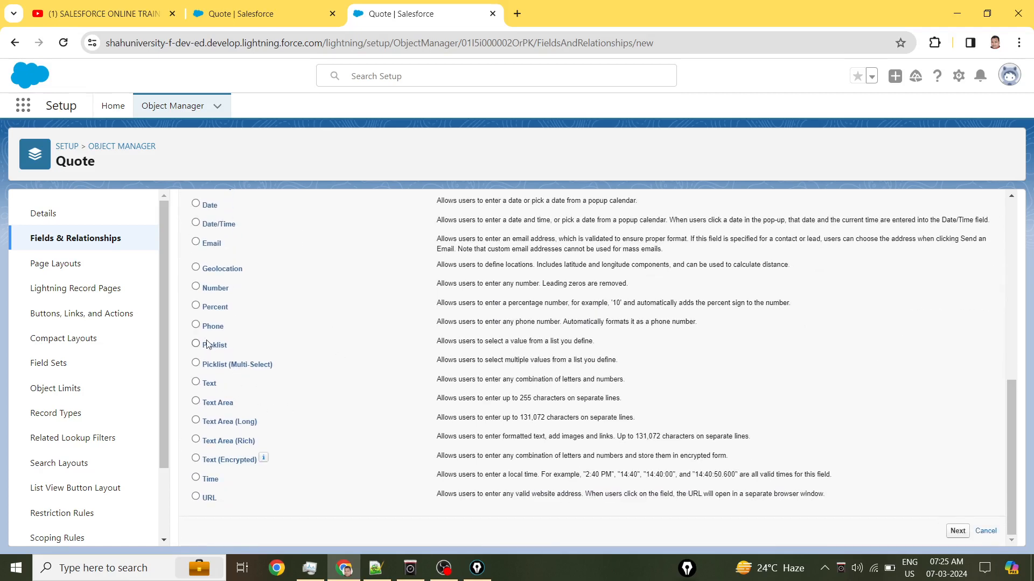
click(203, 345)
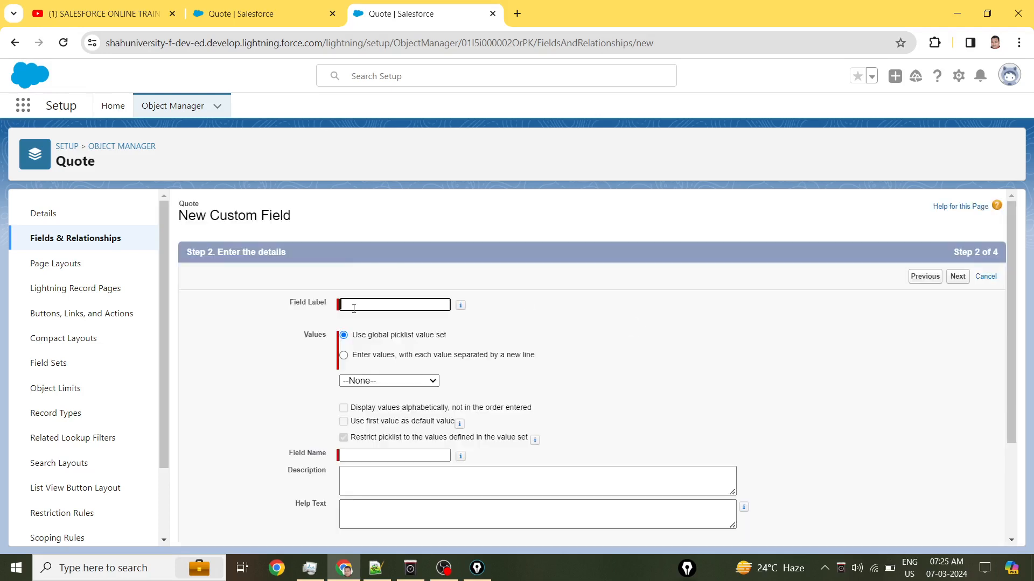
Choose to enter the picklist values directly and add Shah View1 and Shah View2 on separate lines.
click(373, 356)
click(386, 417)
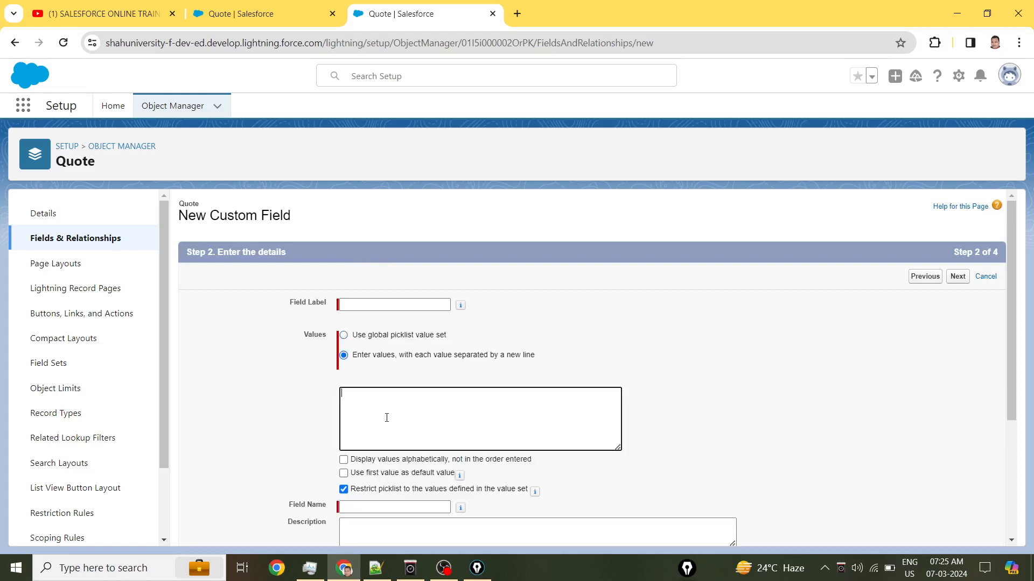
text(Shah View1)
key(Tab)
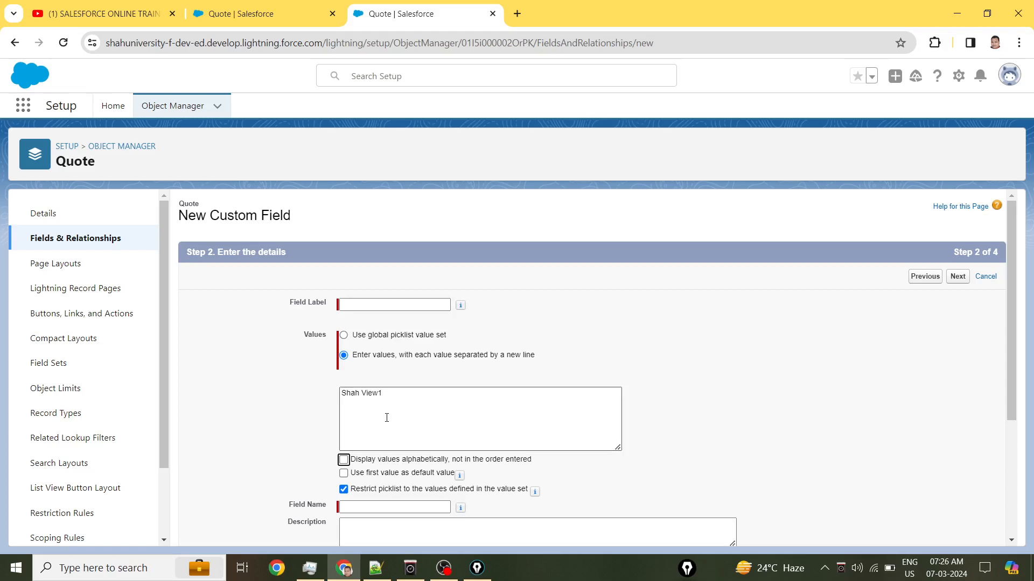
click(387, 417)
text(Sha)
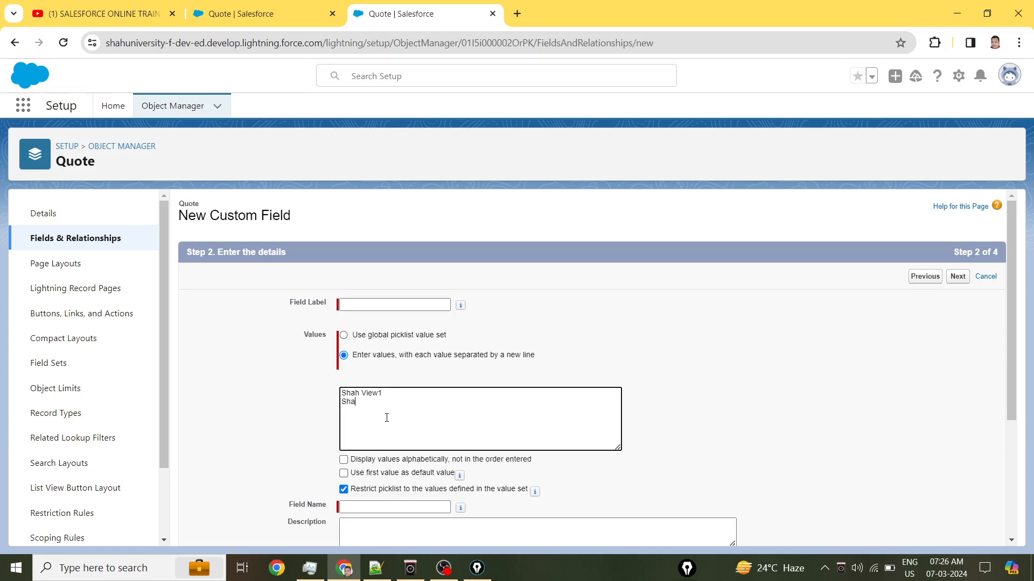
text(h View2)
drag(388, 394, 318, 380)
drag(393, 407, 334, 408)
Set the picklist's field label to "Shah Select Your View" and let the field name fill in from it.
click(417, 305)
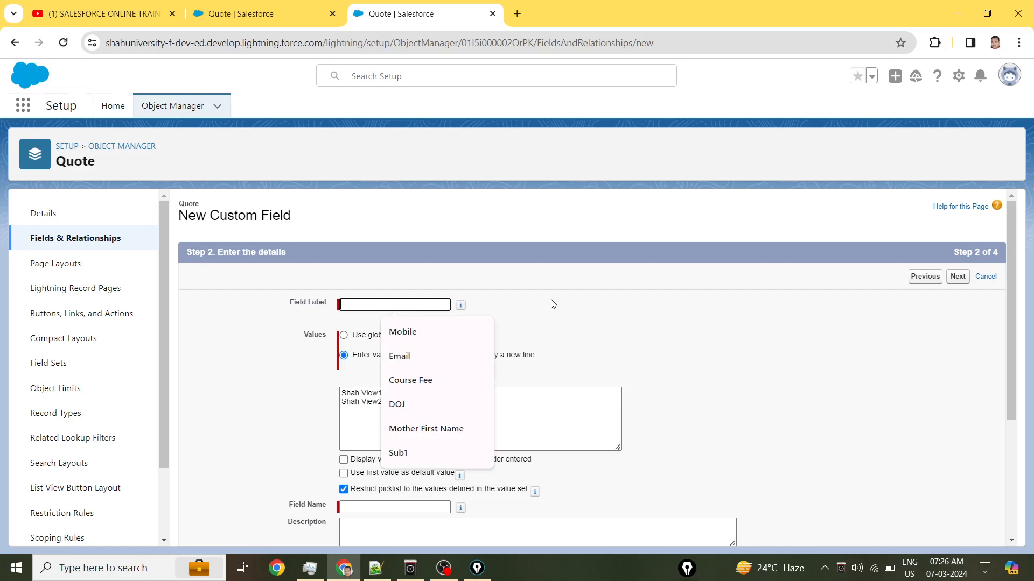
text(Select Yo)
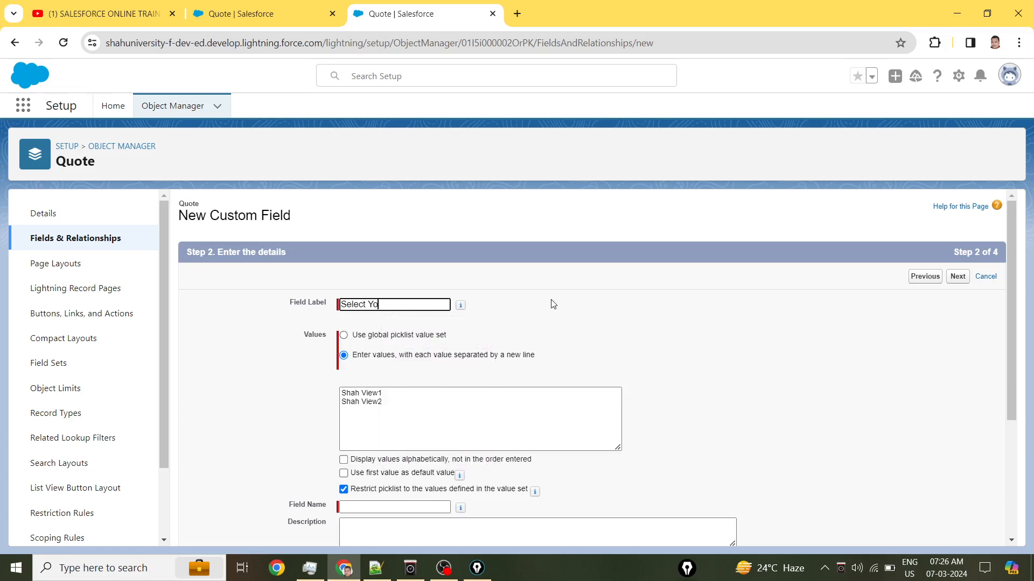
text(ur Voew)
key(BackSpace)
key(BackSpace)
text(Shah)
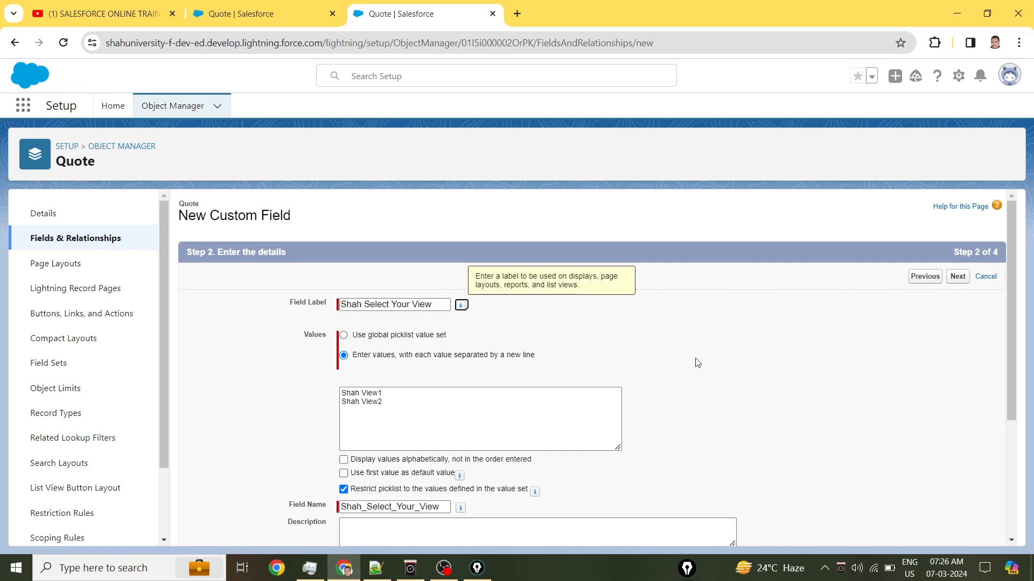
Underline the Field Label caption of the new custom field and return to the quote editor.
scroll(708, 362, down, 1)
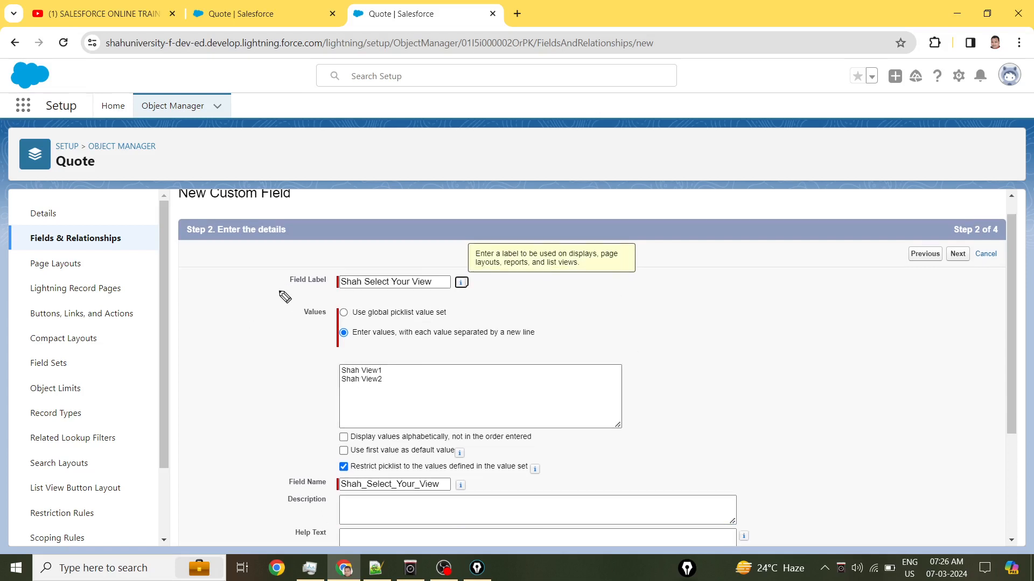
drag(278, 290, 334, 291)
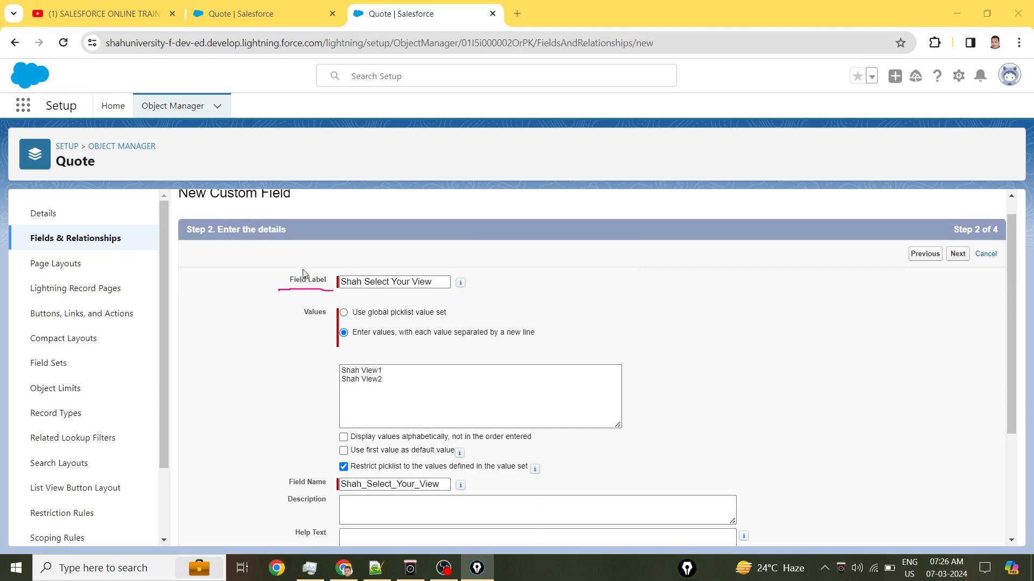
click(253, 13)
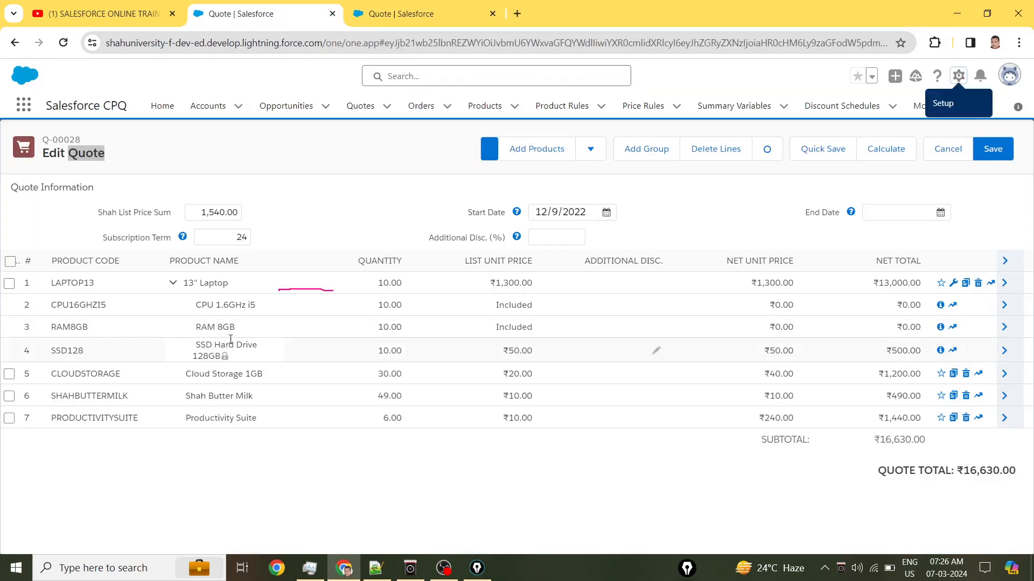
Compare the Shah List Price Sum label in the quote editor with the new custom field's Field Label and Field Name entries.
drag(98, 213, 178, 214)
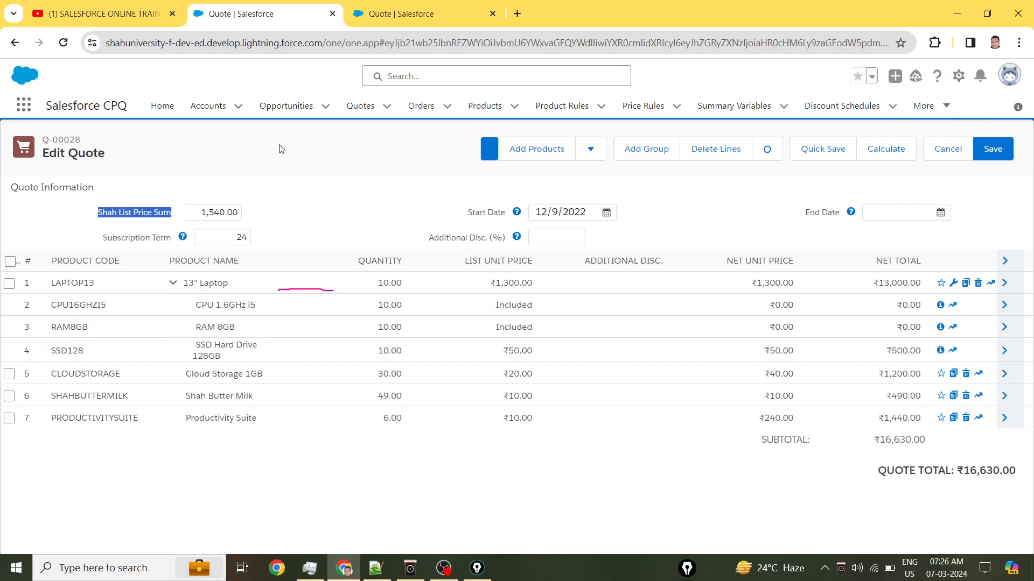
click(379, 16)
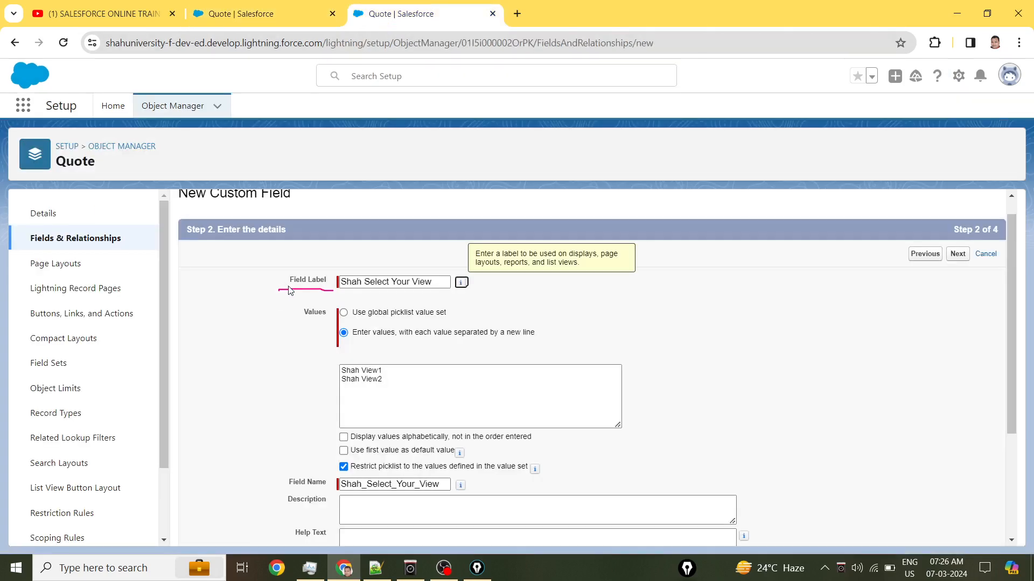
click(397, 286)
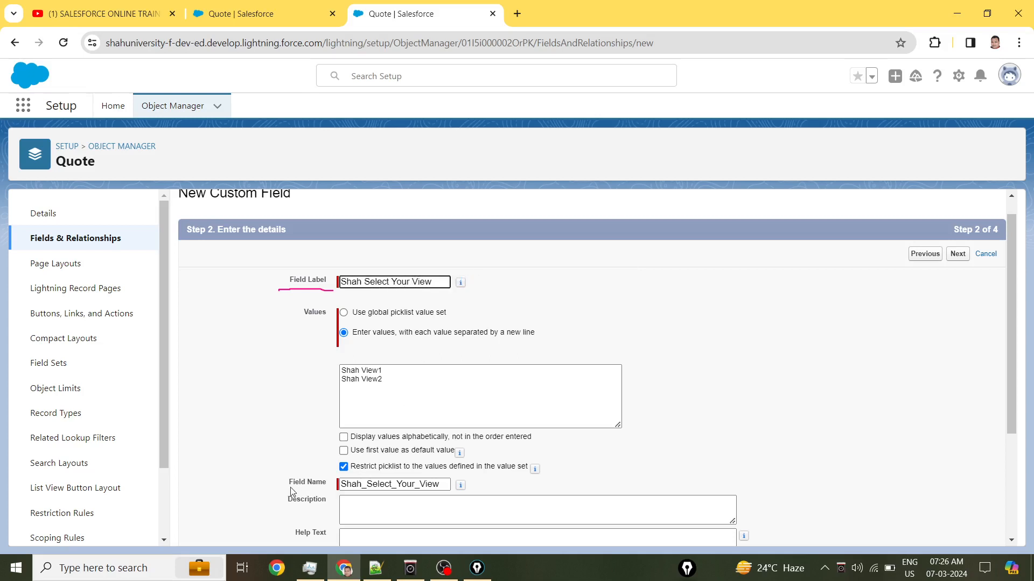
drag(289, 485, 370, 495)
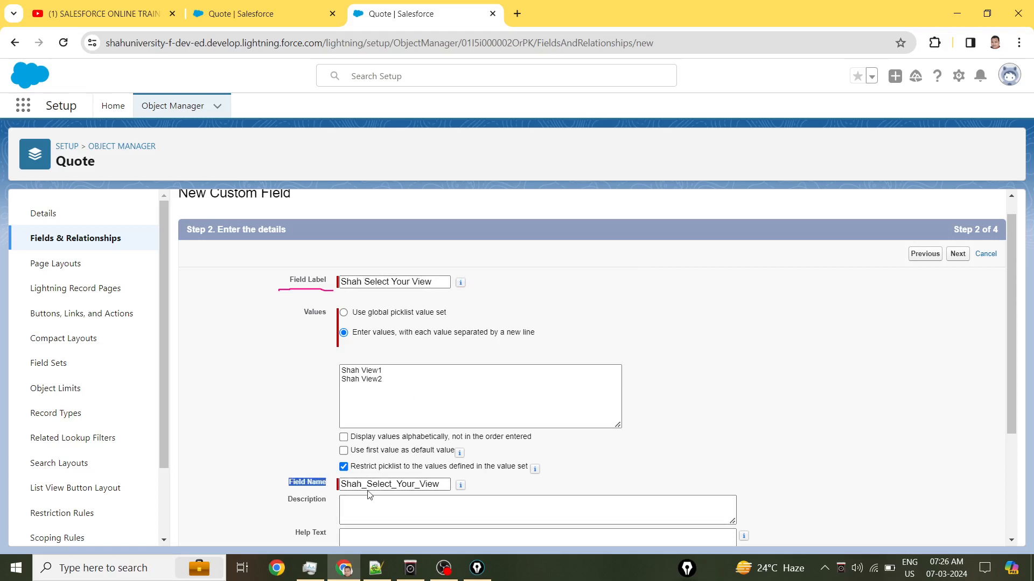
click(367, 486)
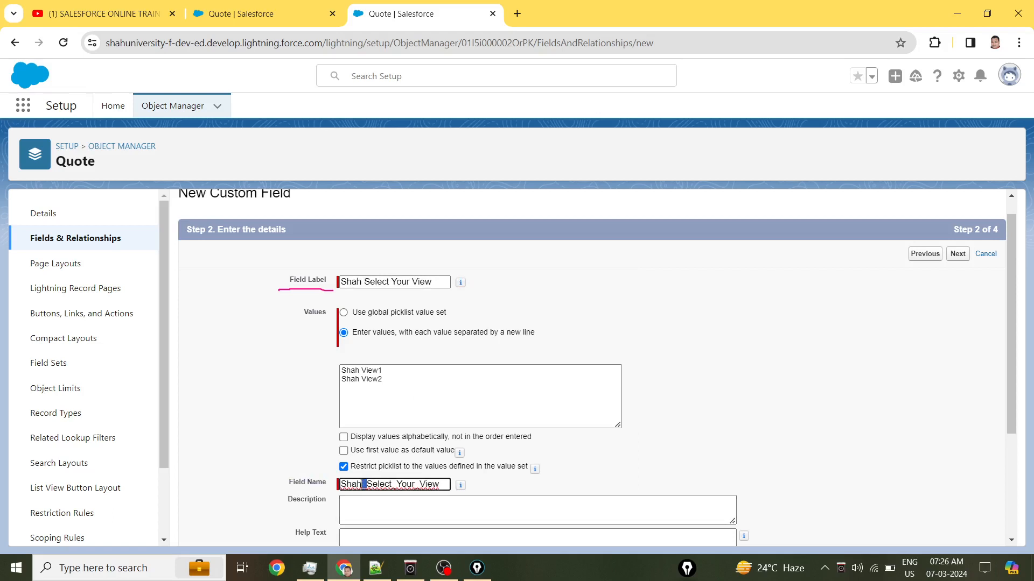
click(738, 396)
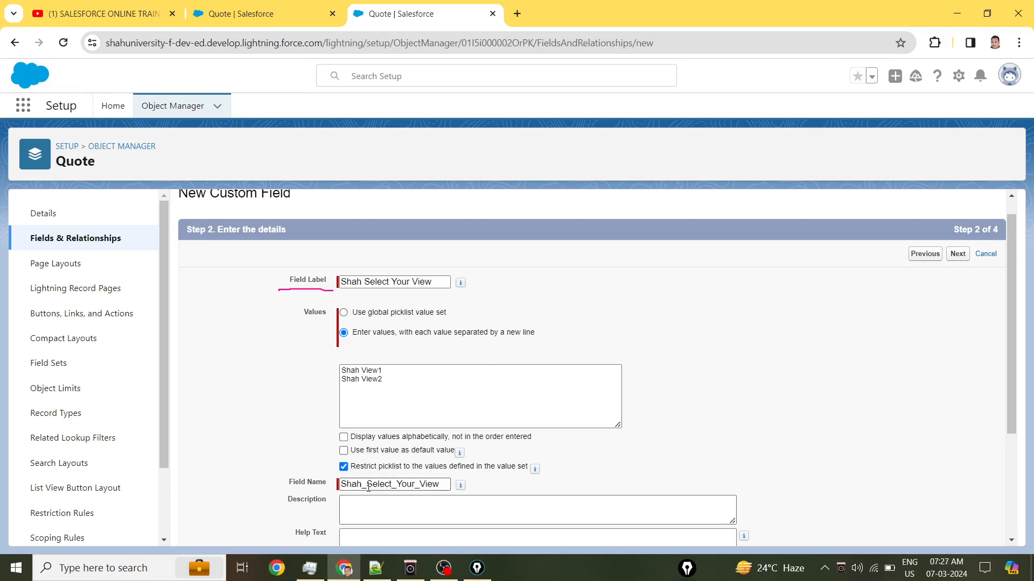
click(365, 486)
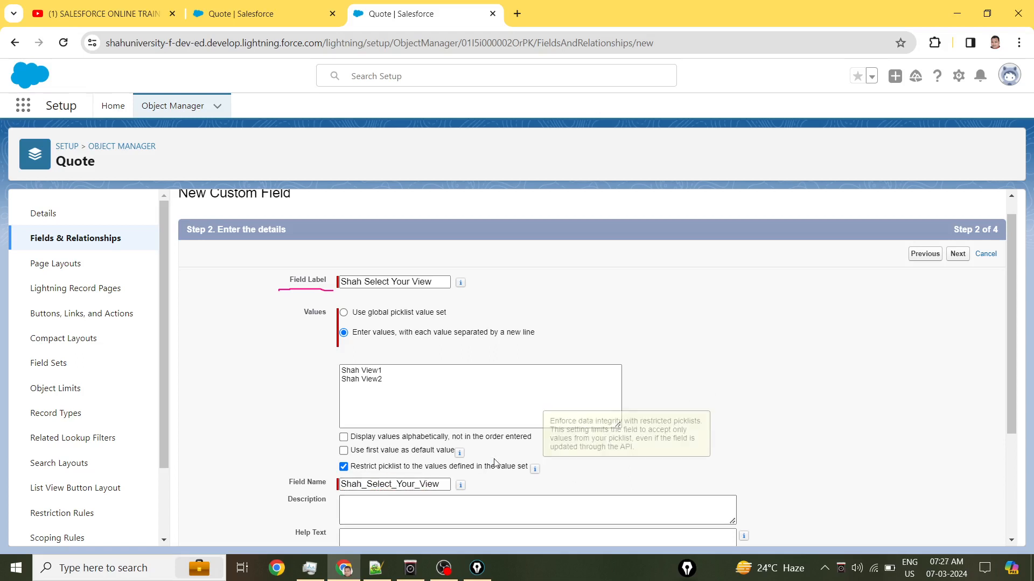
Mark the new field's Field Name entry with pen strokes and clear all the annotations.
mouse_move(286, 470)
mouse_down()
mouse_move(265, 500)
mouse_move(468, 511)
mouse_move(481, 487)
mouse_move(461, 465)
mouse_move(282, 467)
mouse_move(292, 525)
mouse_move(329, 482)
mouse_up()
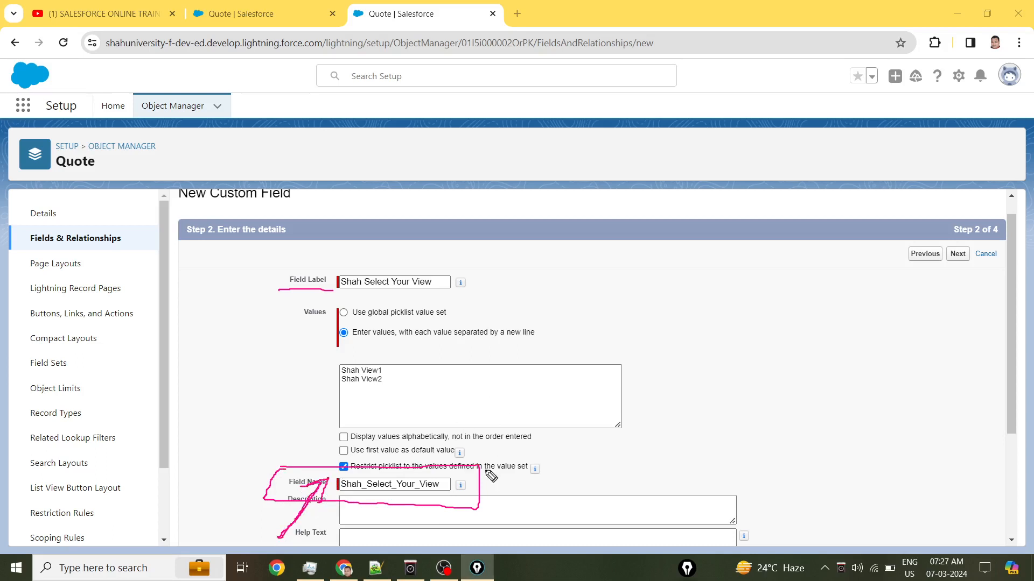
mouse_move(440, 487)
mouse_down()
mouse_move(673, 487)
mouse_move(429, 491)
mouse_move(760, 498)
mouse_up()
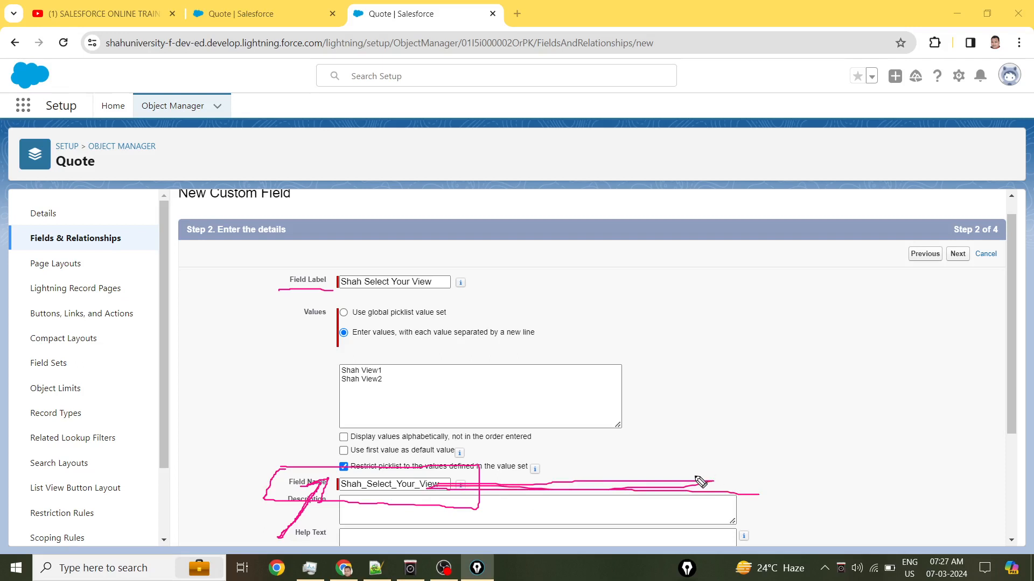
key(ctrl+shift+7)
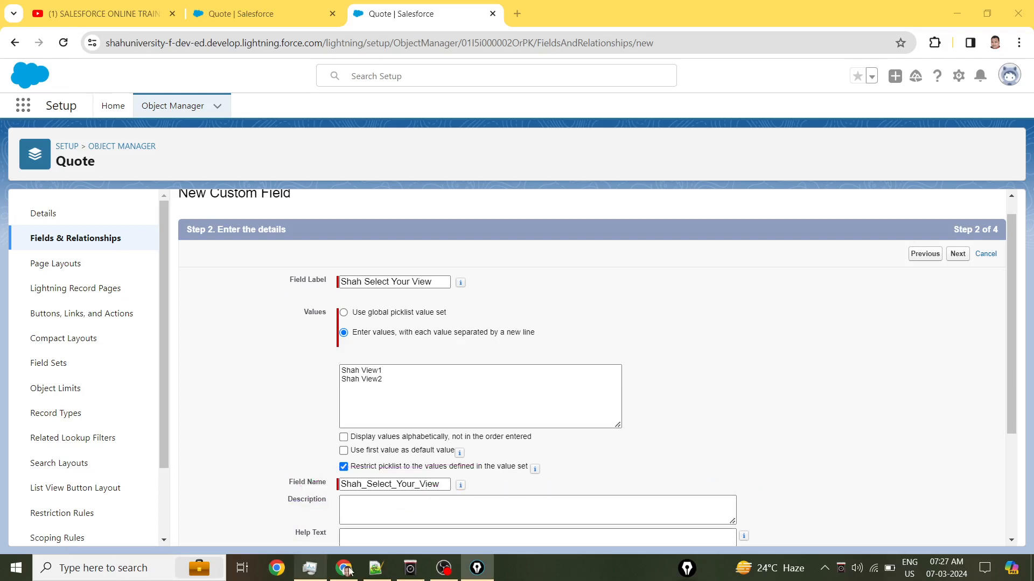
Add the line EditLinesFieldSetName__c below the QuoteLine entry in the Notepad++ notes, circle and underline it, and clear the markings.
click(375, 568)
click(235, 470)
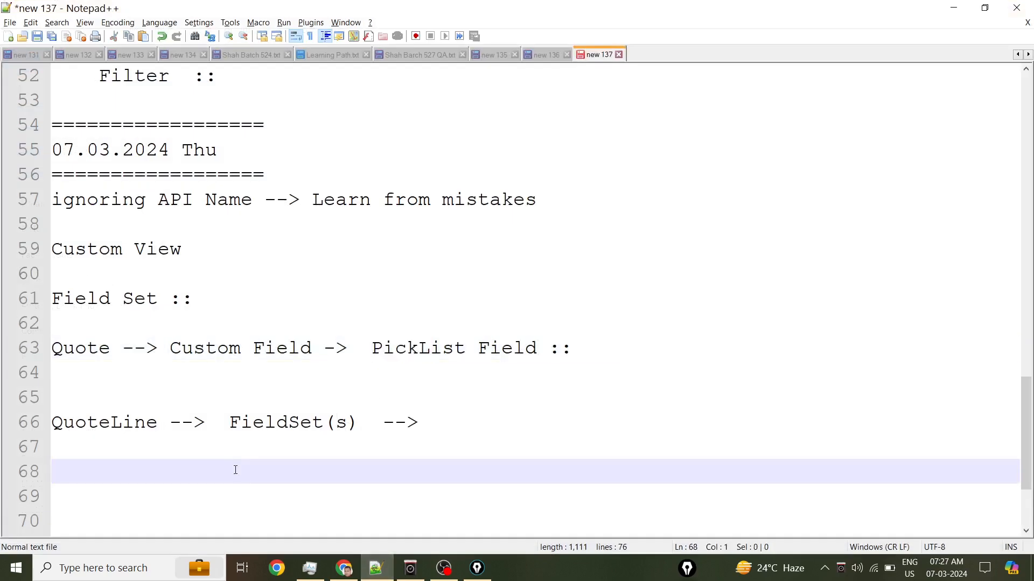
text(EditLinesFieldSet)
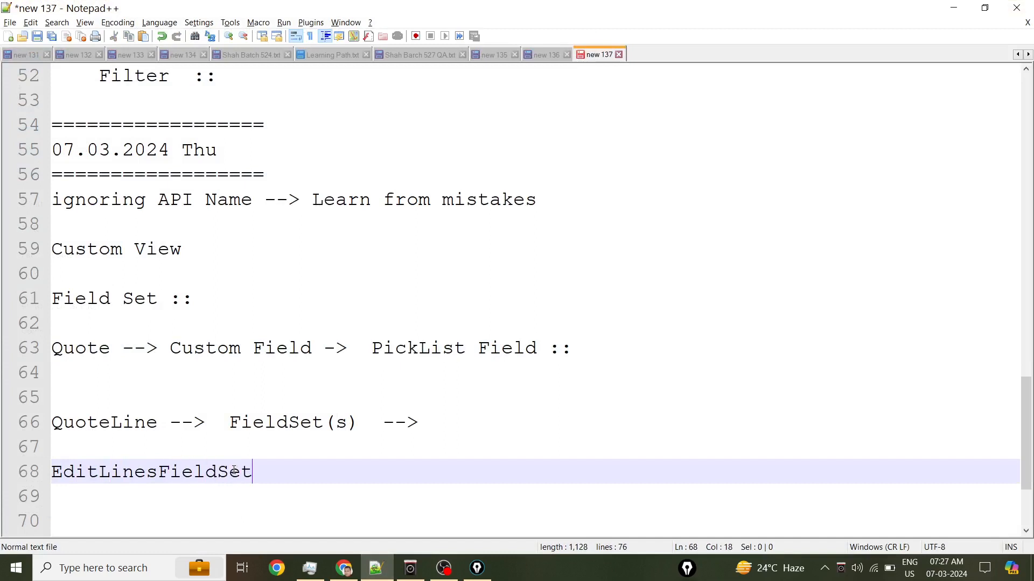
text(Name)
mouse_move(383, 493)
mouse_down()
mouse_move(161, 508)
mouse_move(32, 482)
mouse_move(61, 452)
mouse_move(208, 451)
mouse_move(345, 457)
mouse_move(393, 477)
mouse_move(380, 493)
mouse_up()
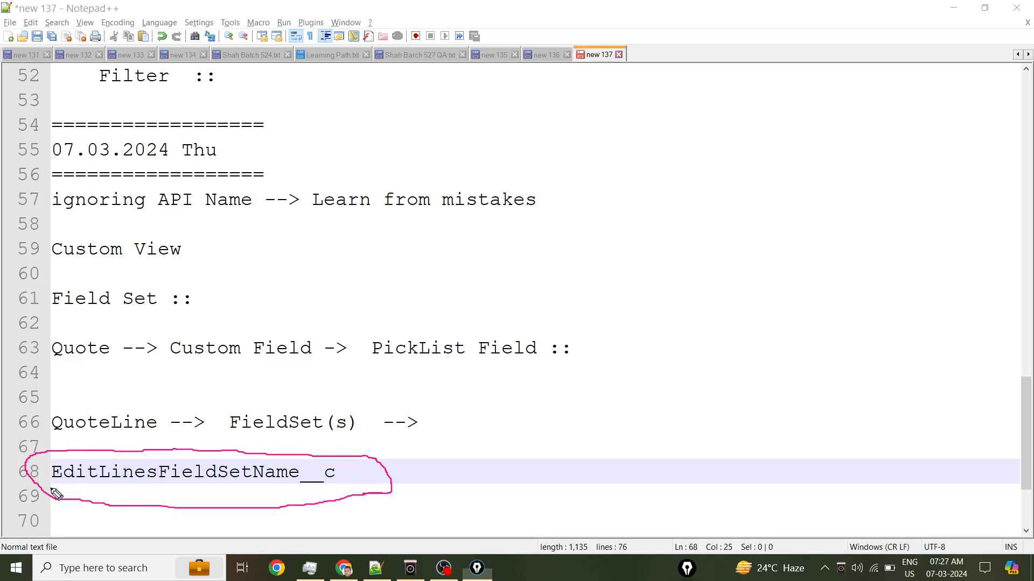
drag(52, 489, 309, 491)
key(ctrl+shift+7)
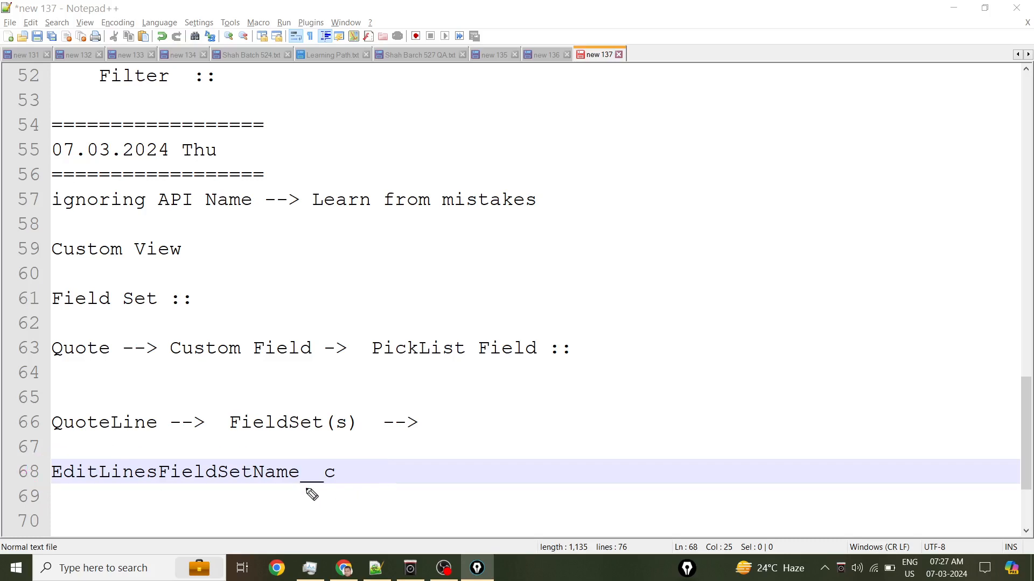
Return to the quote editor in Chrome, circle the quote lines table, mark its column headings, and clear the markings.
click(344, 568)
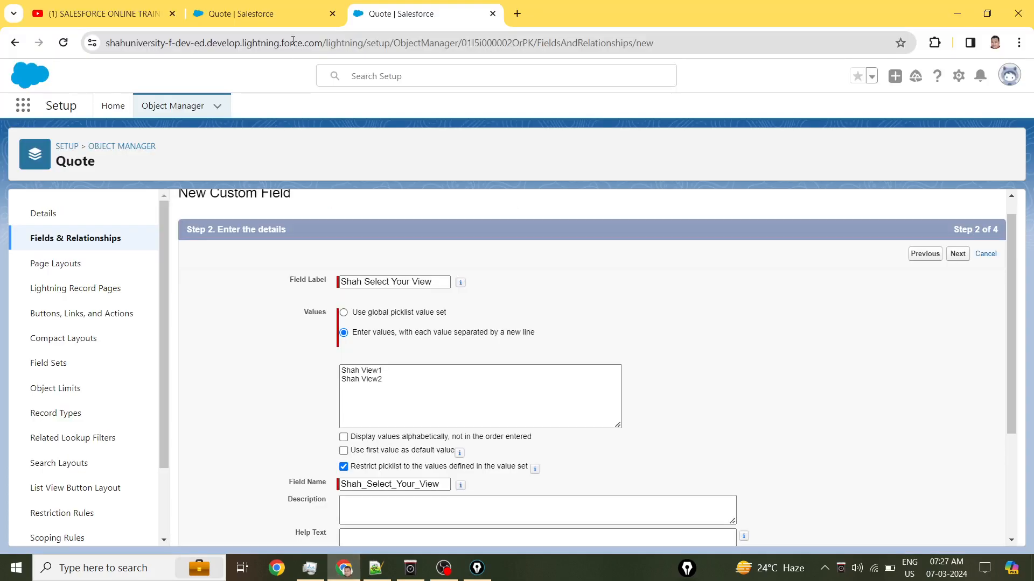
click(282, 17)
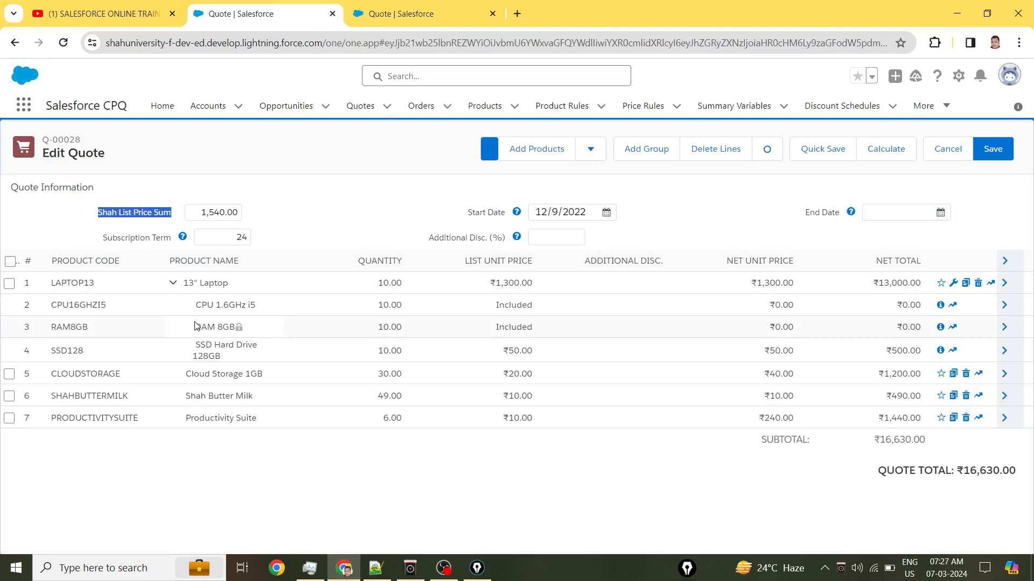
key(ctrl+shift+3)
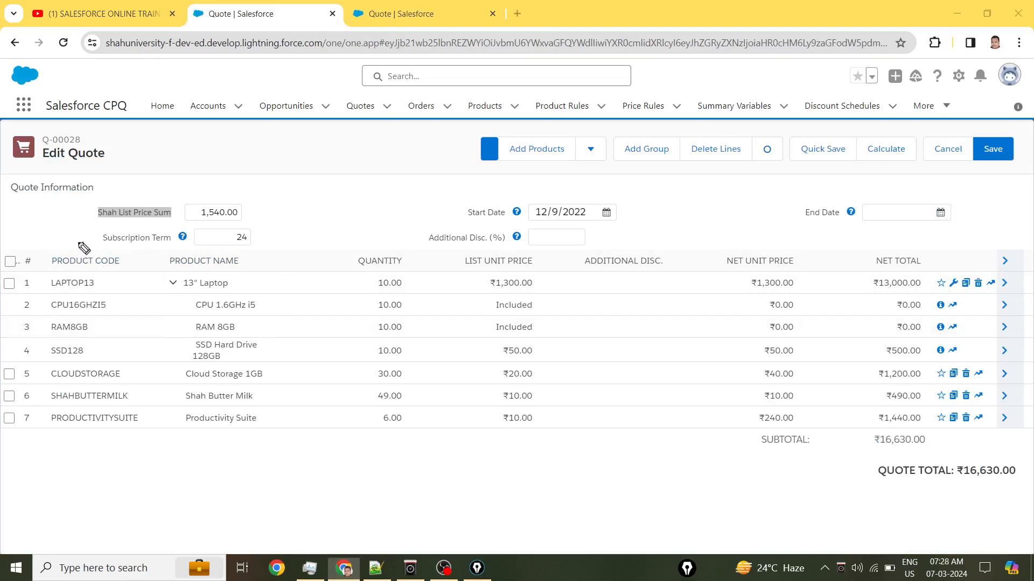
mouse_move(84, 243)
mouse_down()
mouse_move(12, 426)
mouse_move(482, 489)
mouse_move(1026, 431)
mouse_move(973, 260)
mouse_move(113, 238)
mouse_move(34, 245)
mouse_up()
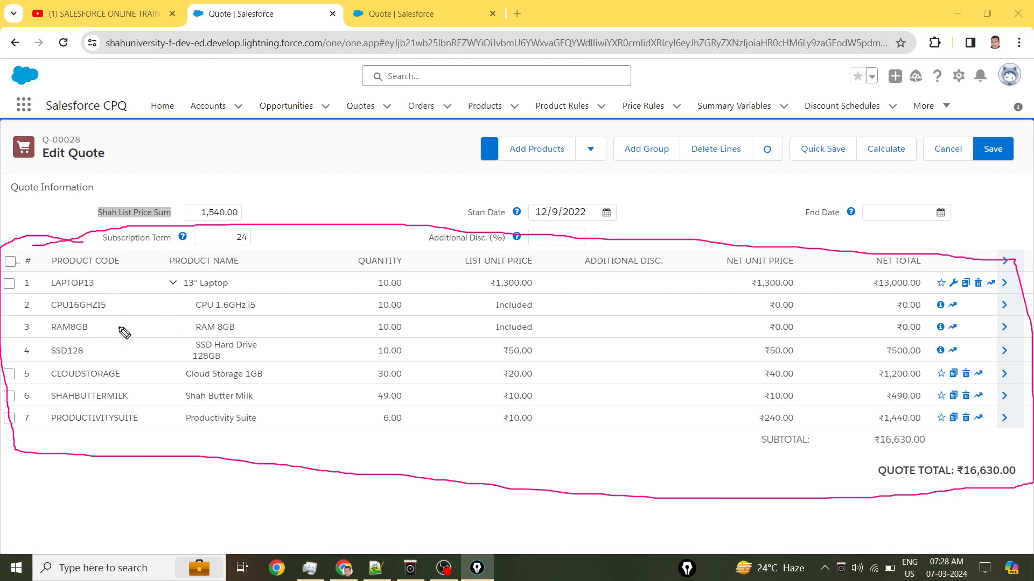
click(192, 266)
click(360, 267)
mouse_move(21, 245)
mouse_down()
mouse_move(992, 261)
mouse_move(1012, 461)
mouse_move(170, 448)
mouse_move(6, 467)
mouse_up()
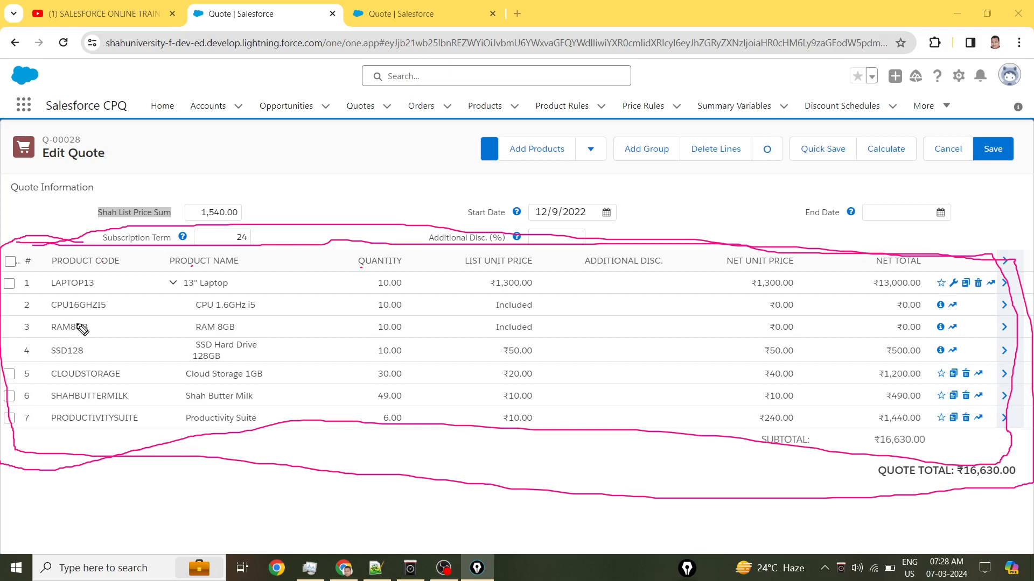
drag(116, 274, 149, 265)
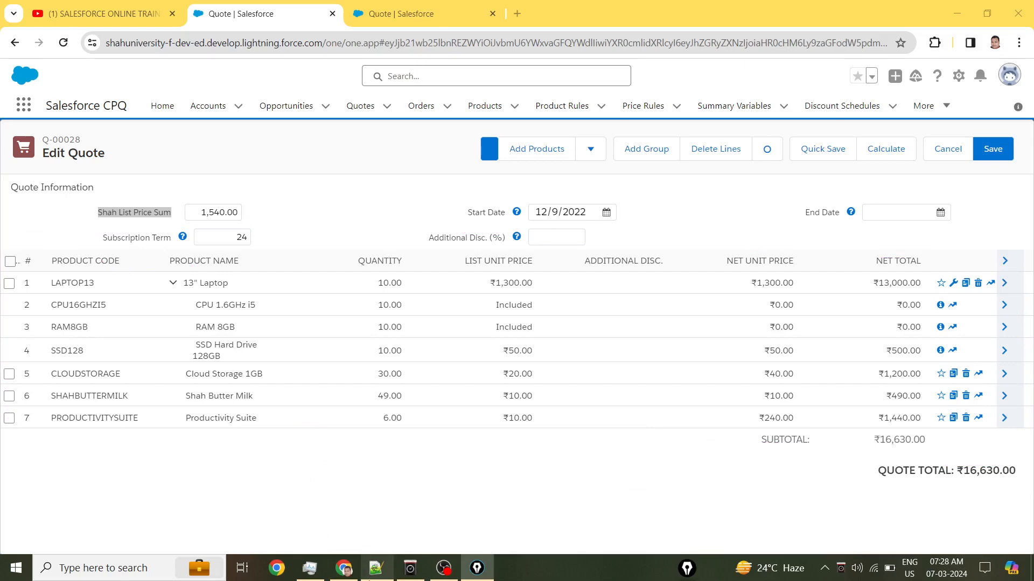
Highlight the EditLinesFieldSetName__c line in the Notepad++ notes and return to the quote editor.
click(379, 562)
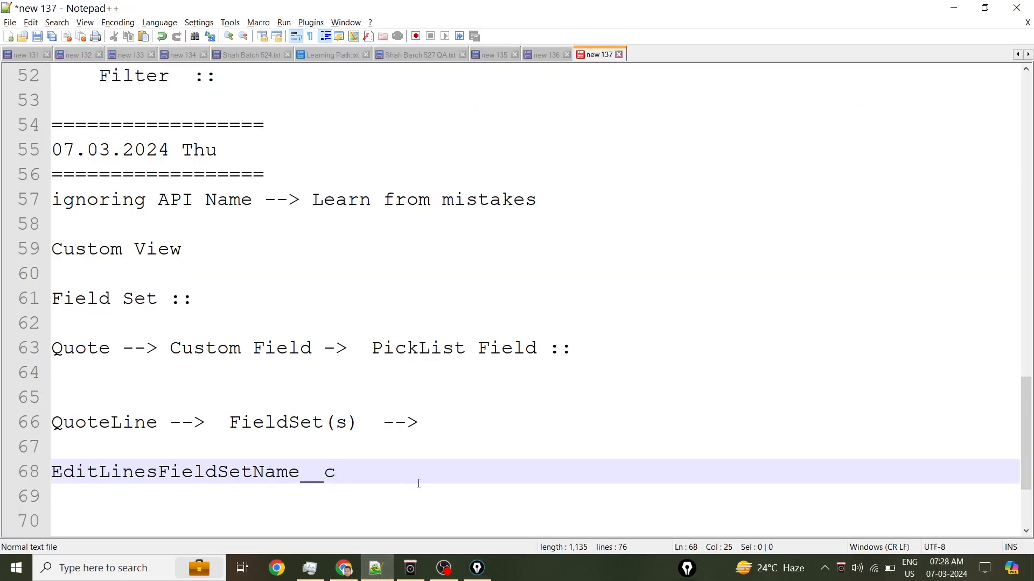
drag(331, 474, 52, 470)
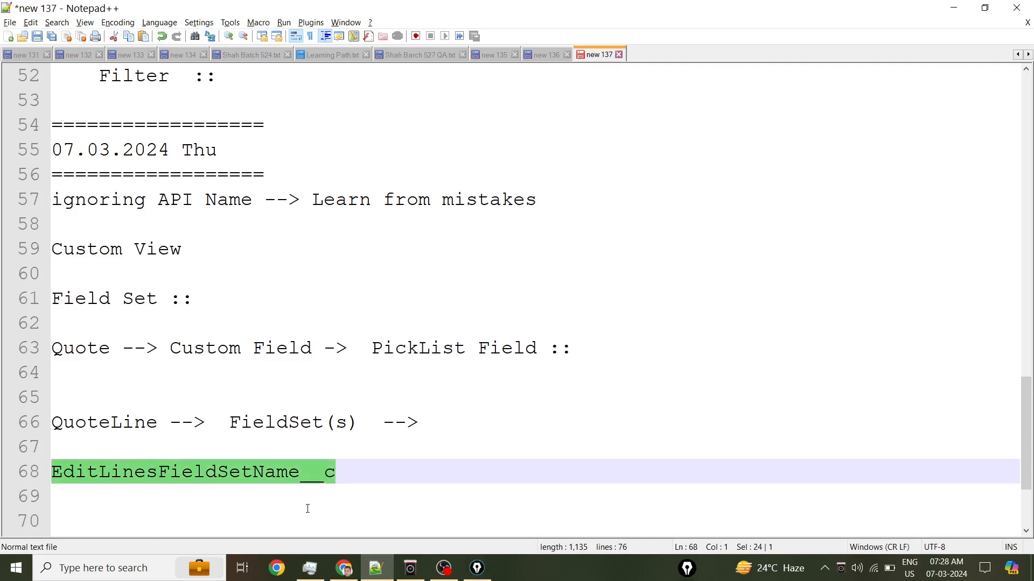
click(379, 517)
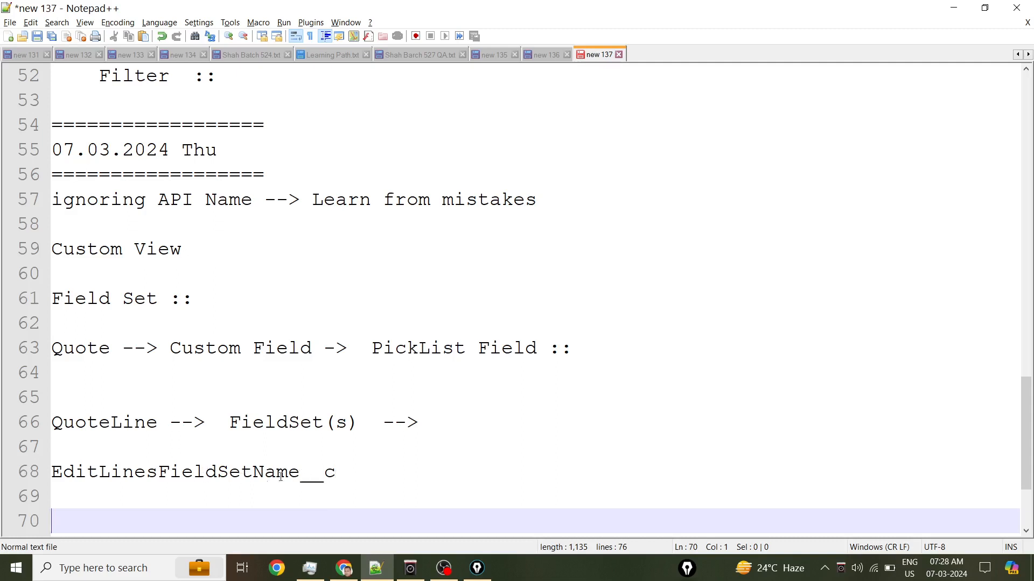
drag(347, 476, 32, 482)
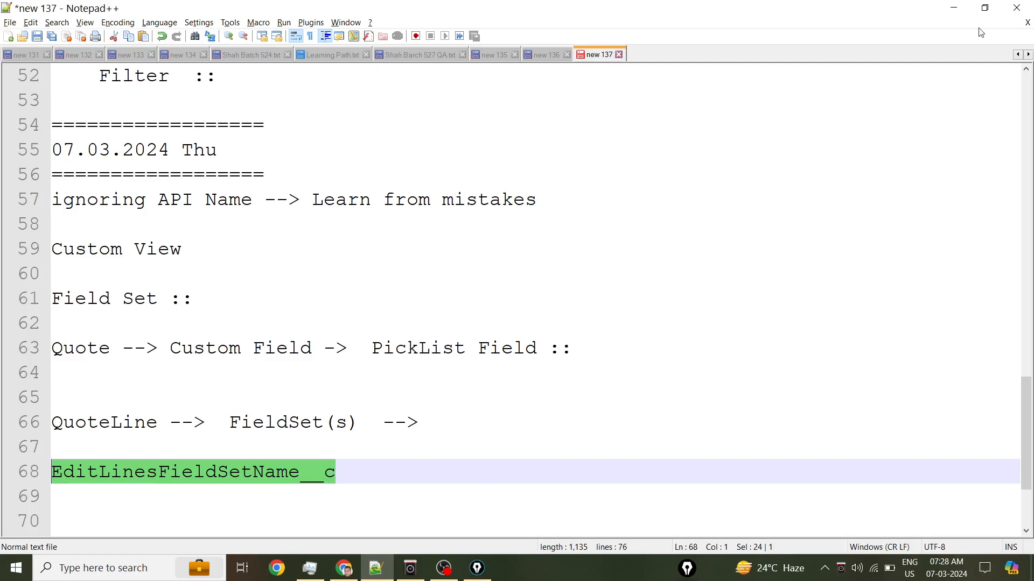
click(958, 9)
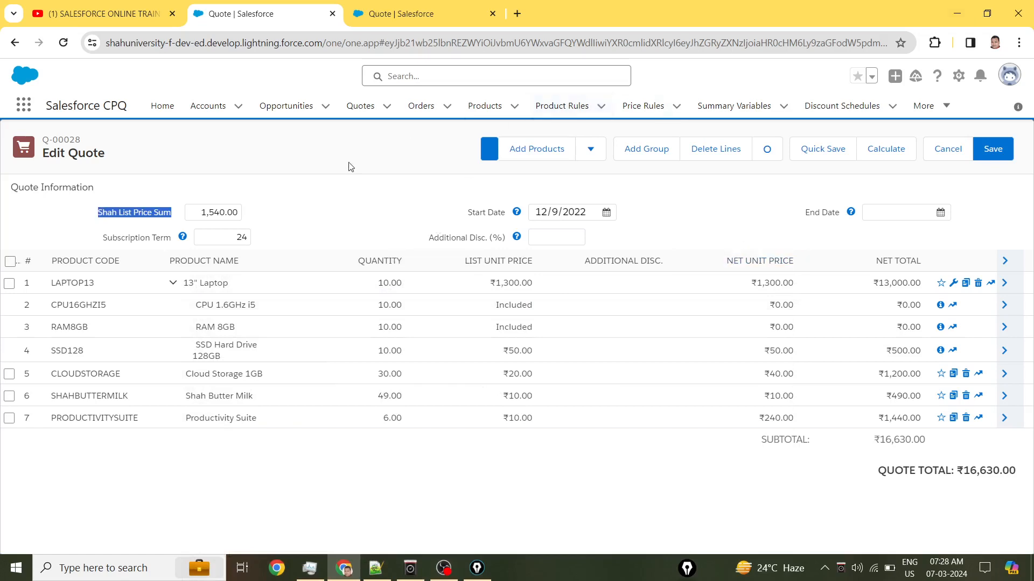
Open the Object Manager in a separate browser tab from the Quote object's setup page.
click(414, 14)
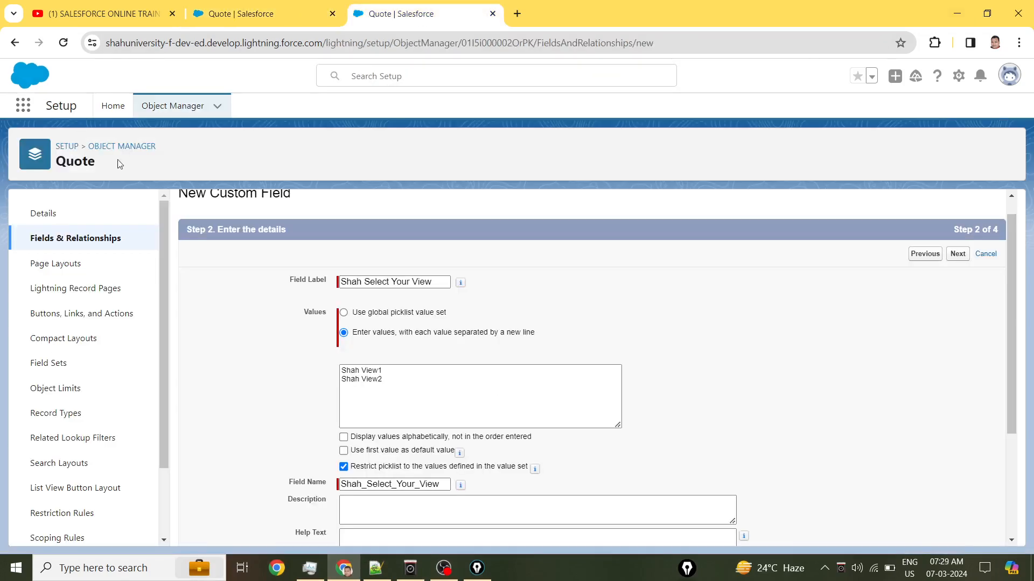
right_click(124, 146)
click(162, 159)
click(559, 15)
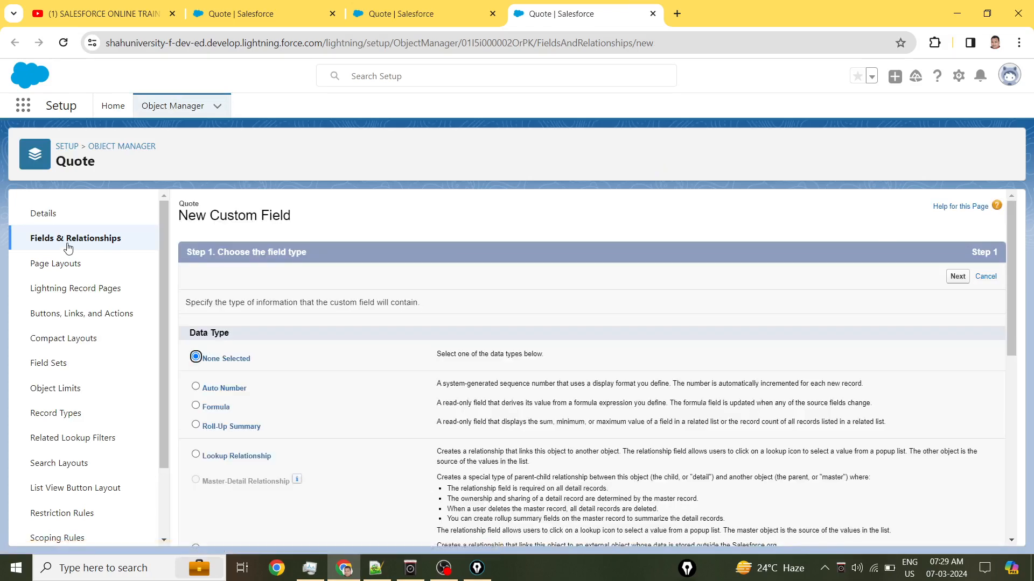
click(138, 147)
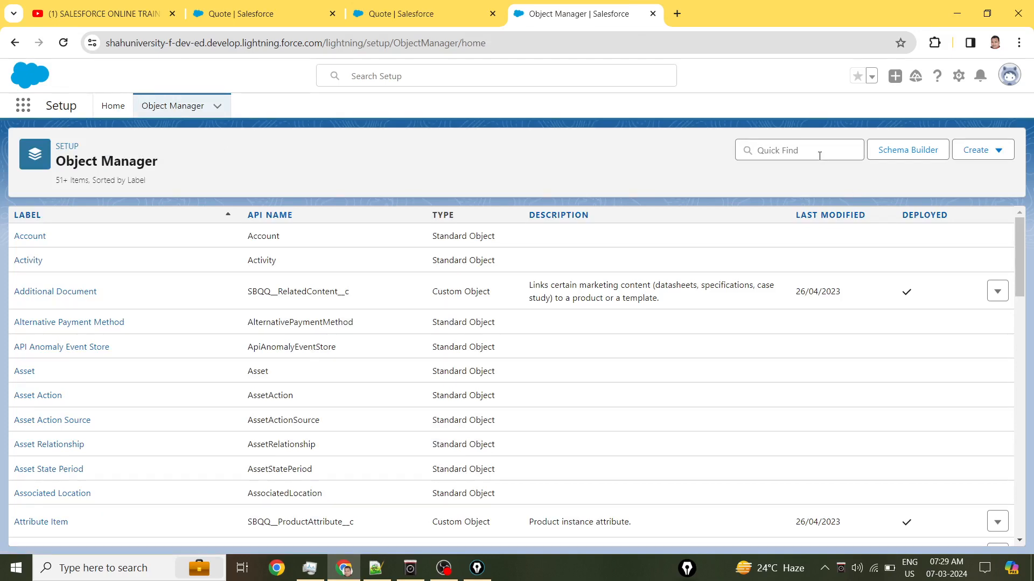
Search the Object Manager for "quote li", open the Quote Line object and show its field sets.
click(819, 156)
text(quote)
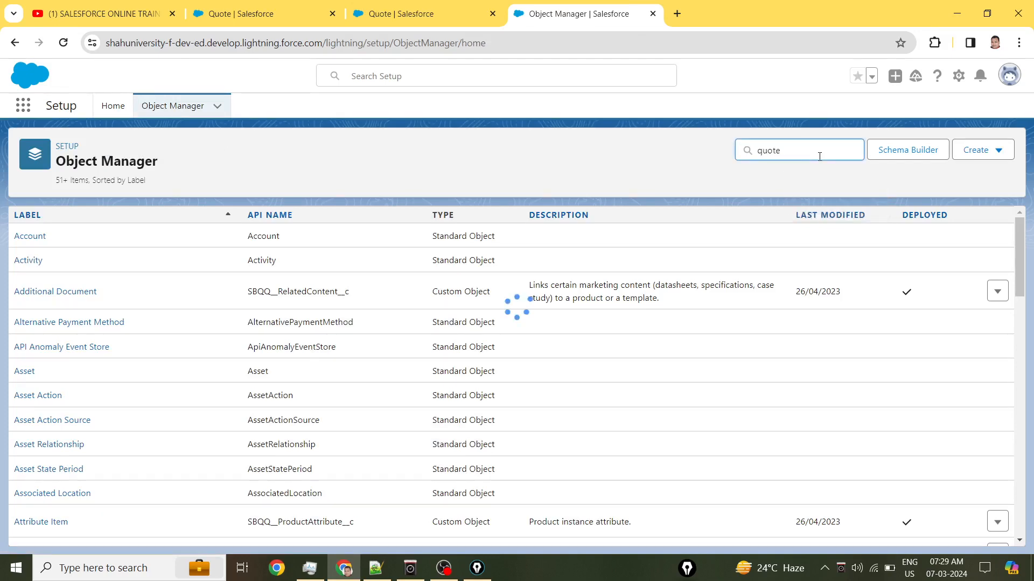
text( li)
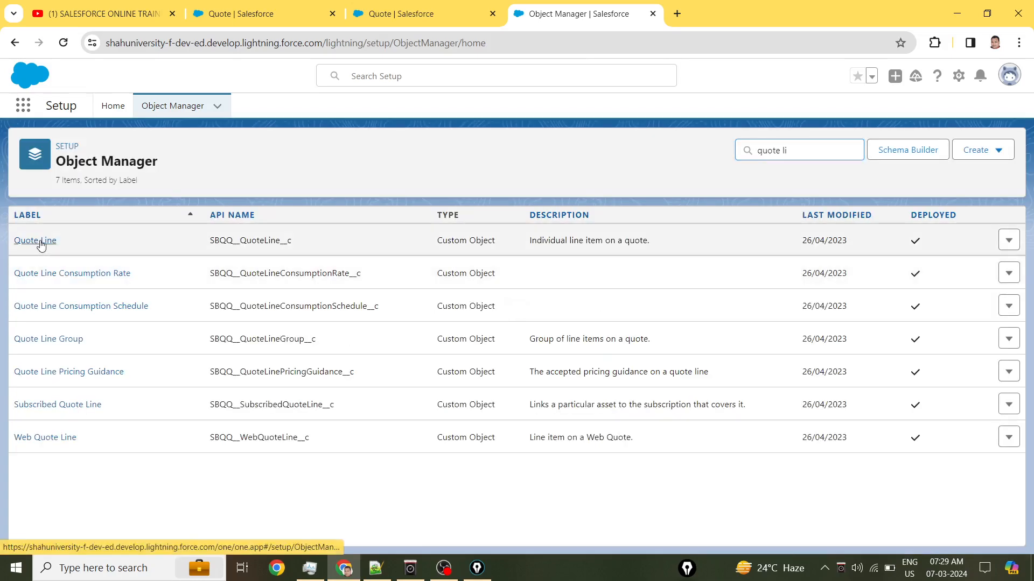
click(40, 241)
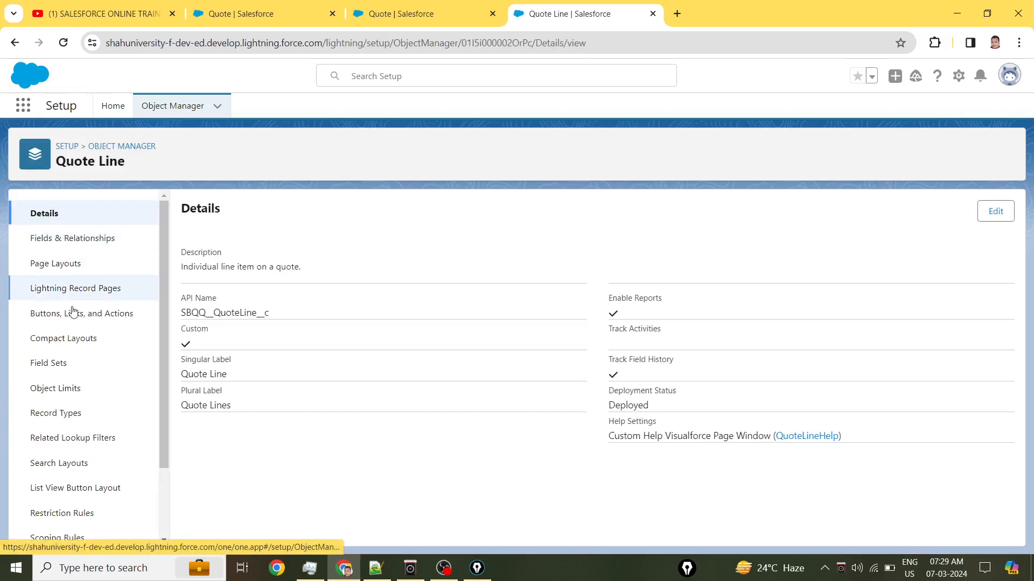
click(47, 365)
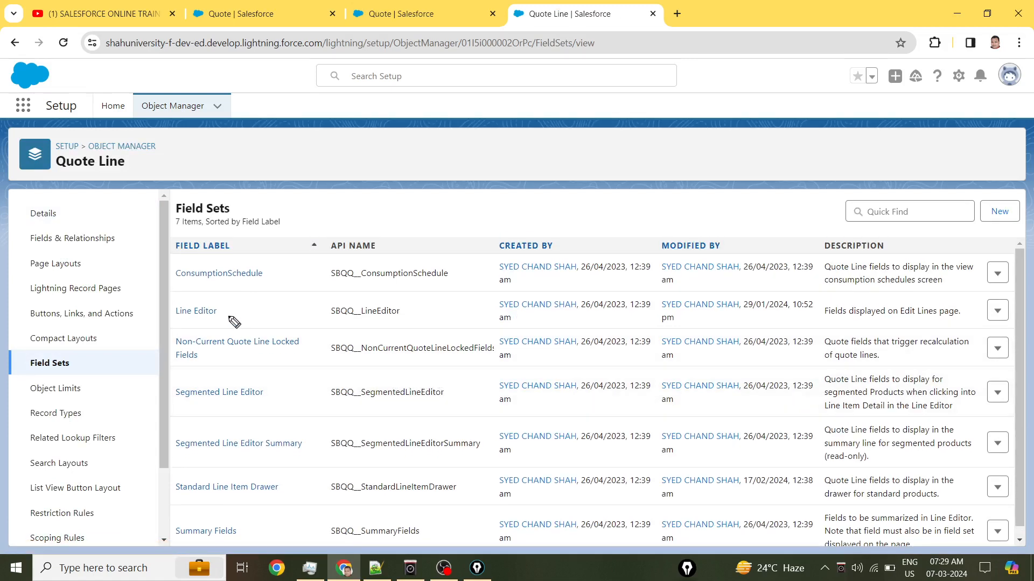
Circle the Line Editor field set in the Quote Line field sets list and clear the markings.
mouse_move(227, 299)
mouse_down()
mouse_move(183, 300)
mouse_move(153, 322)
mouse_move(191, 351)
mouse_move(218, 351)
mouse_move(237, 350)
mouse_move(281, 315)
mouse_move(199, 296)
mouse_move(156, 315)
mouse_move(151, 337)
mouse_up()
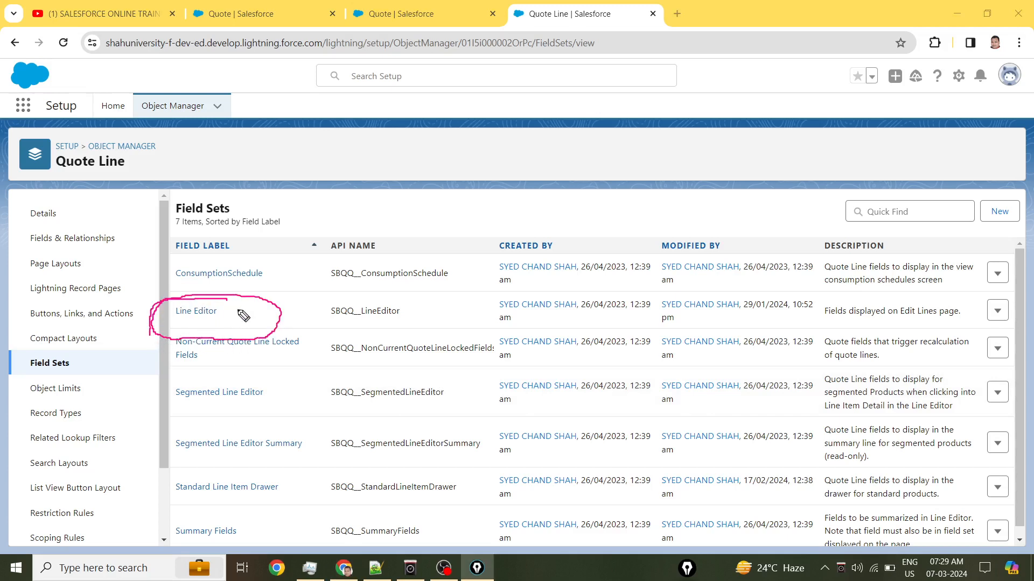
mouse_move(253, 300)
mouse_down()
mouse_move(208, 288)
mouse_move(237, 344)
mouse_move(268, 337)
mouse_up()
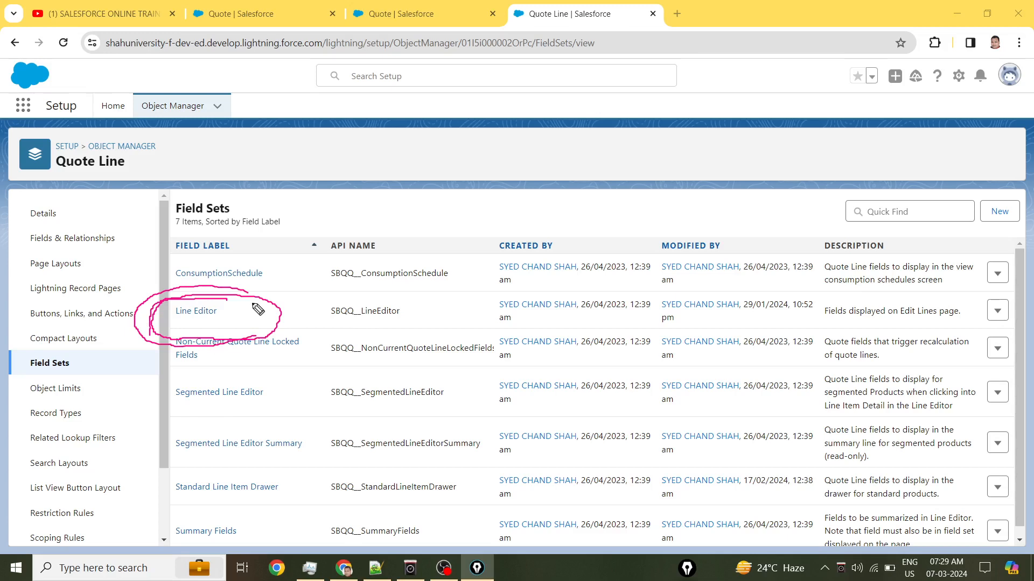
key(Escape)
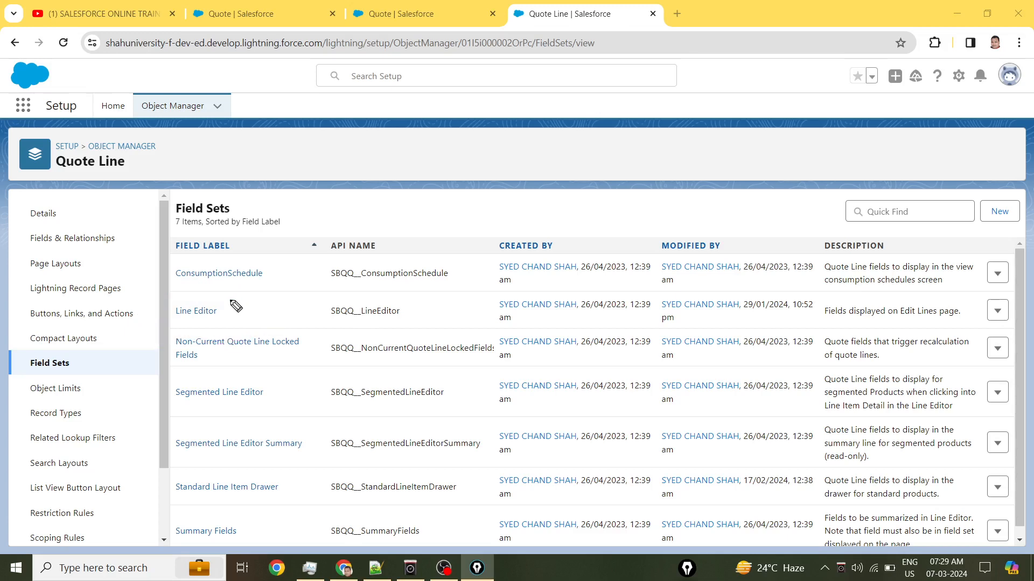
Open the Line Editor field set in a separate browser tab and mark the fields it contains.
right_click(200, 318)
click(228, 332)
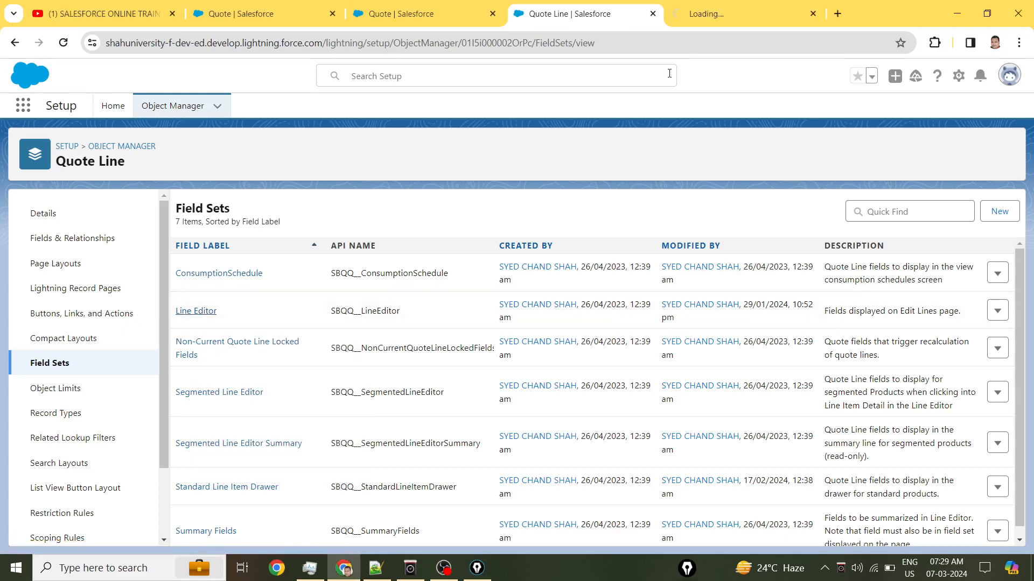
click(713, 21)
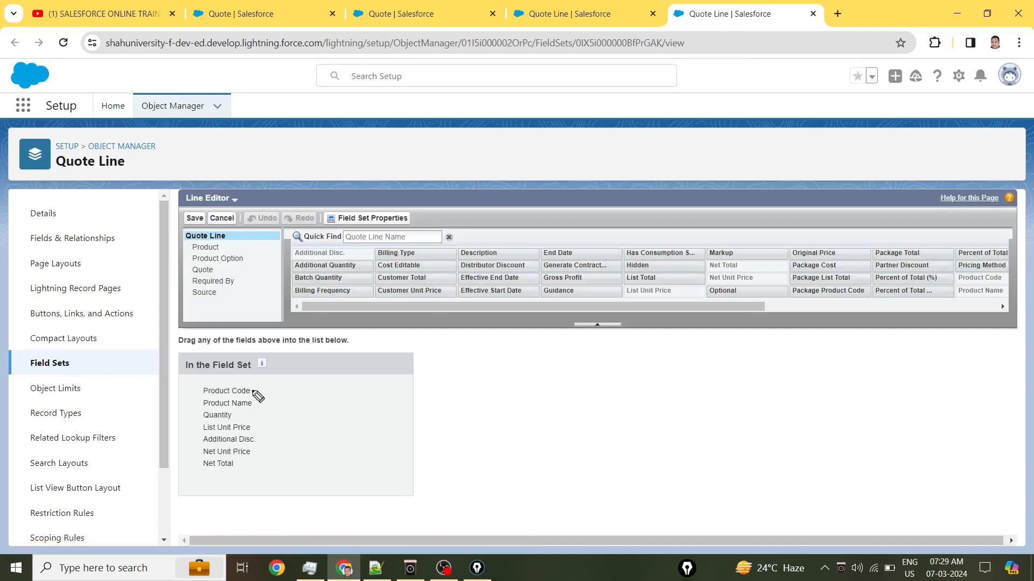
mouse_move(252, 392)
mouse_down()
mouse_move(286, 394)
mouse_move(267, 407)
mouse_move(297, 411)
mouse_up()
drag(220, 416, 233, 426)
click(238, 438)
click(244, 453)
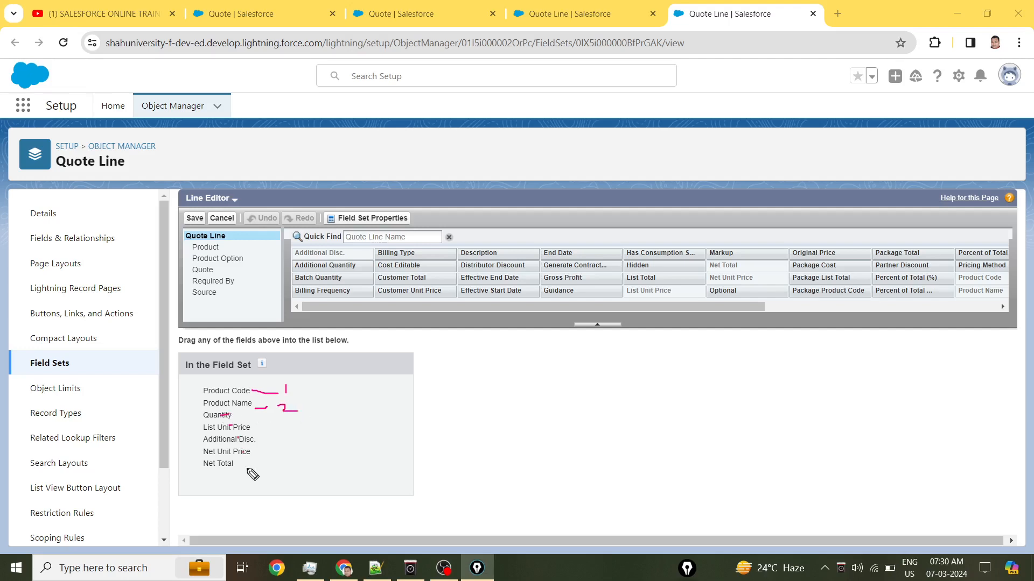
In the quote editor, mark the Product Code, Product Name and Quantity column headings, and clear the markings.
click(247, 14)
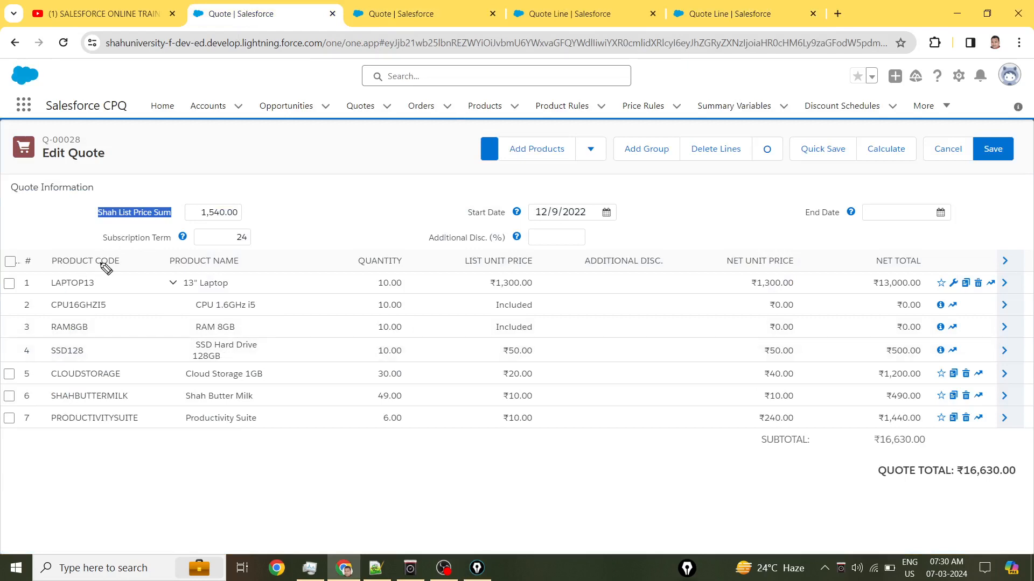
drag(103, 253, 108, 276)
drag(209, 257, 253, 268)
drag(371, 259, 380, 285)
key(Escape)
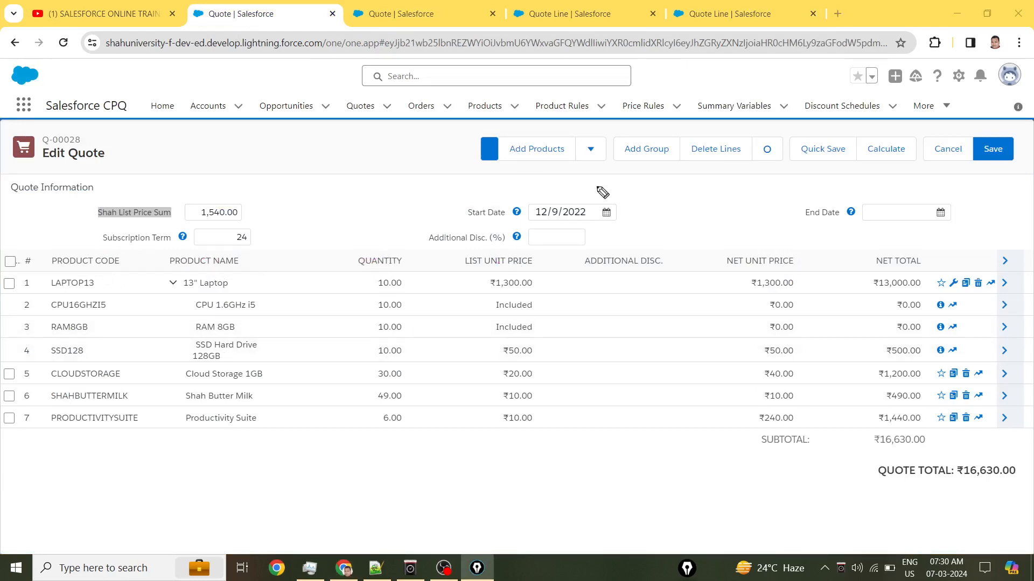
Return to the Quote Line field sets list and highlight the Line Editor label.
click(733, 16)
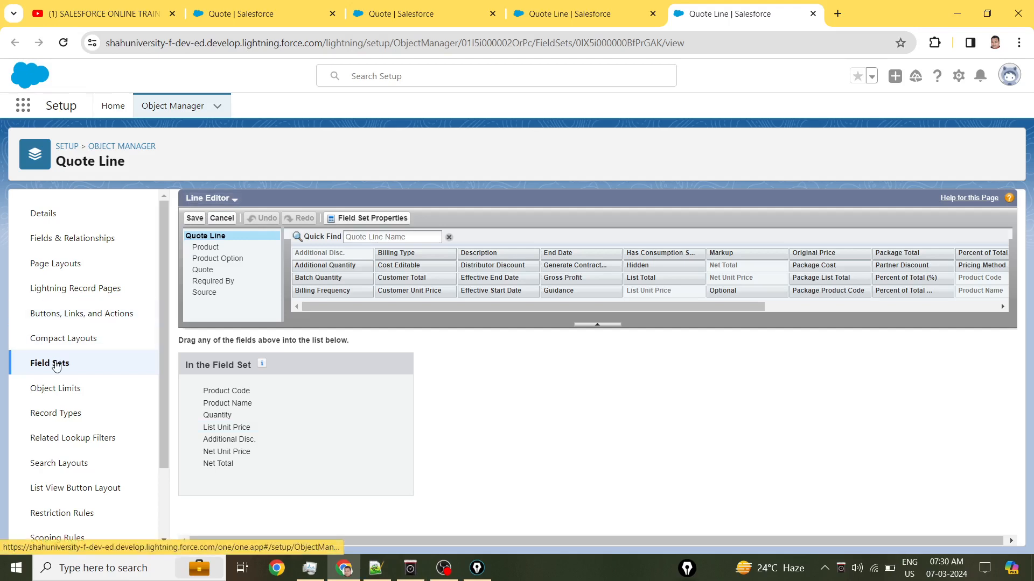
click(56, 367)
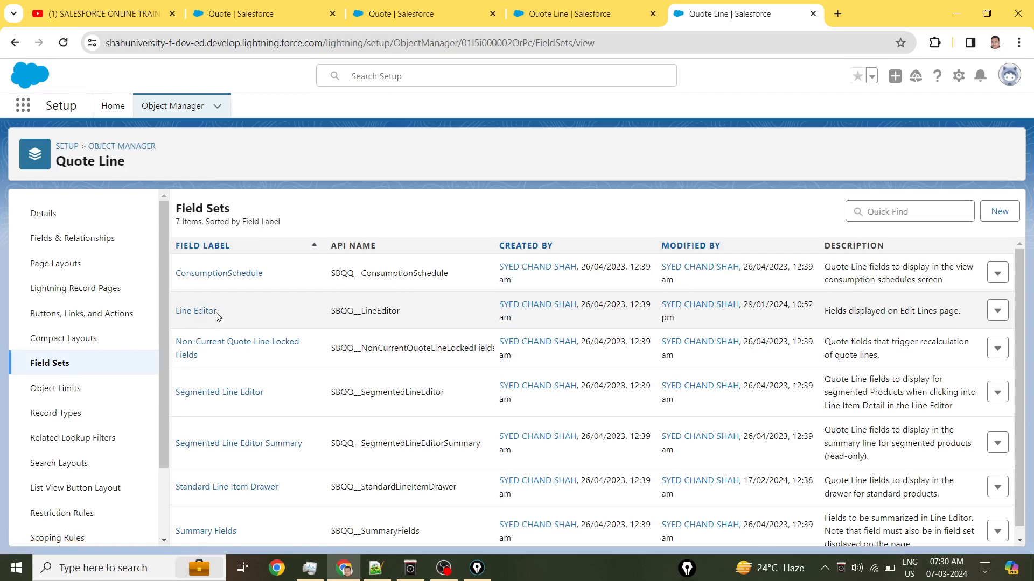
drag(218, 314, 177, 311)
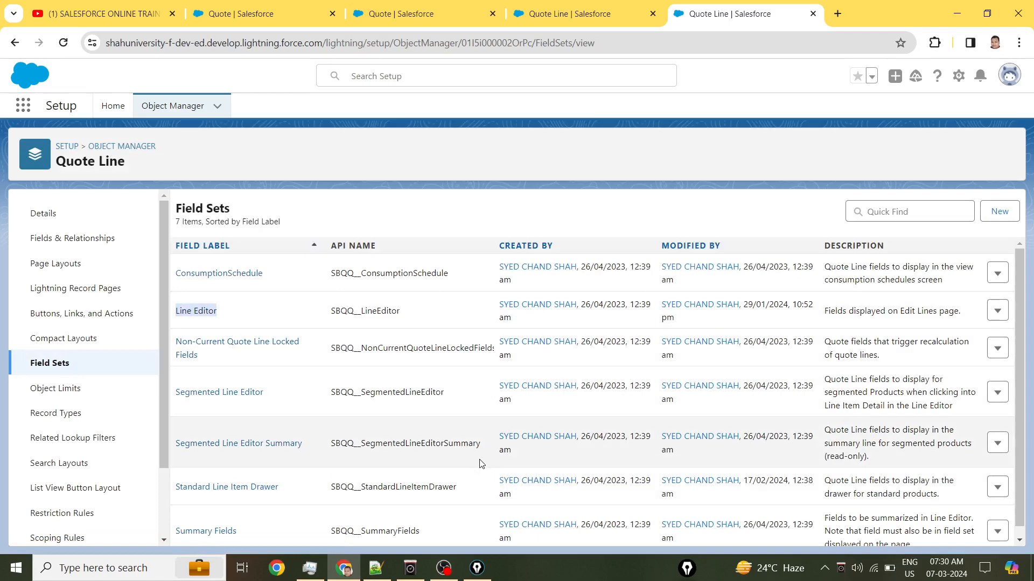
In the Notepad++ notes, duplicate the EditLinesFieldSetName__c line two lines below the original.
click(375, 568)
click(408, 487)
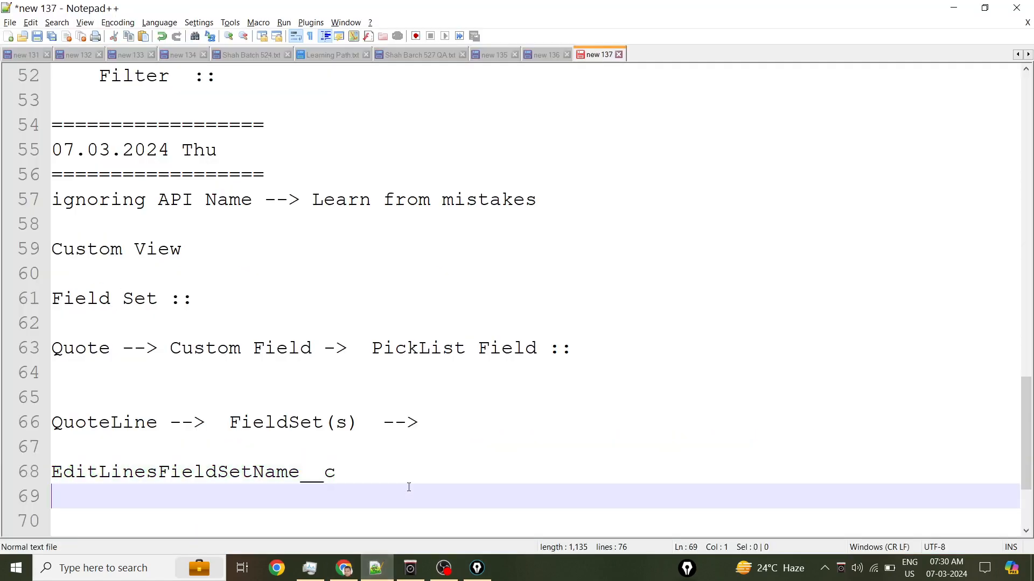
key(Return)
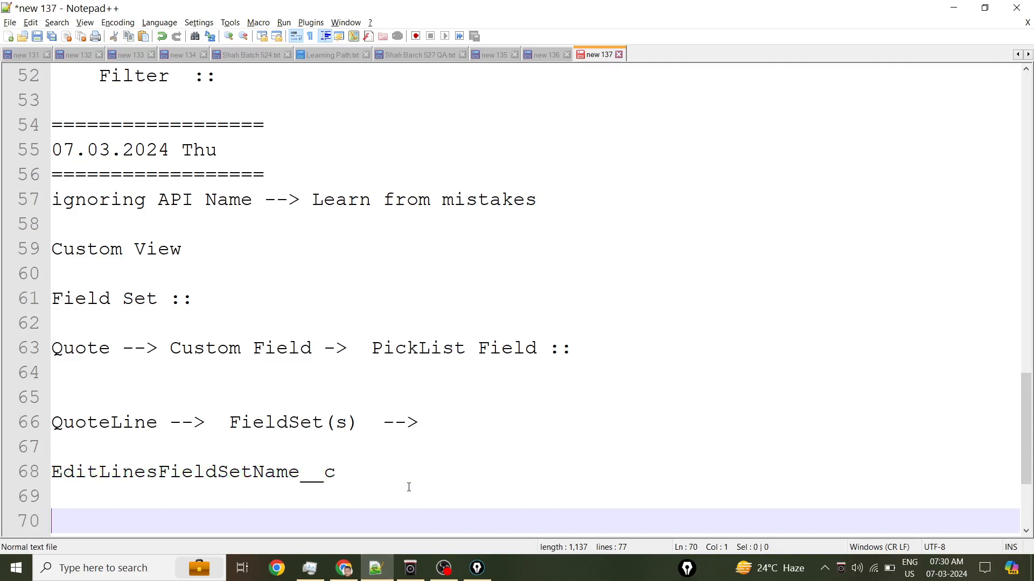
click(409, 487)
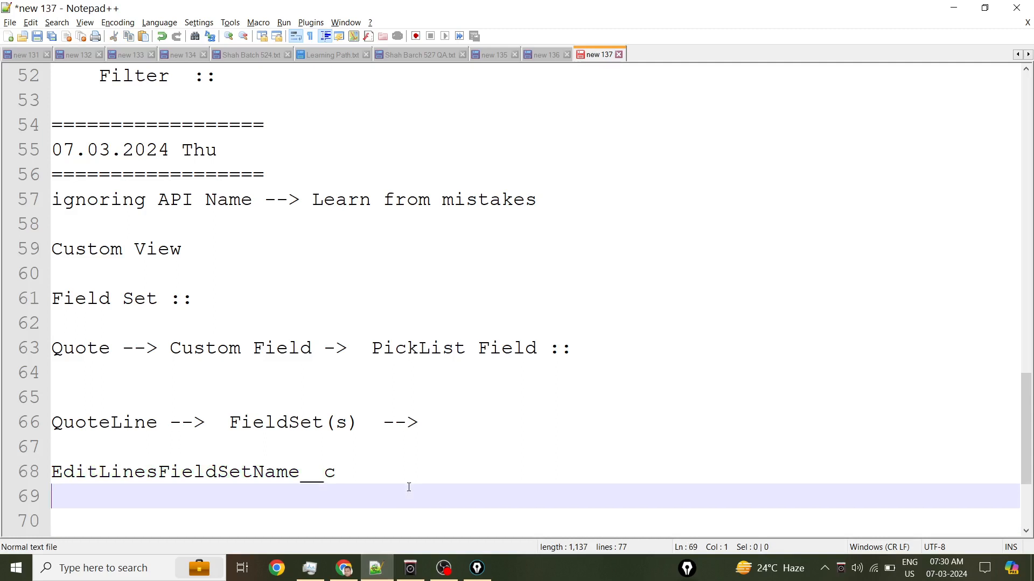
key(Up)
key(shift+End)
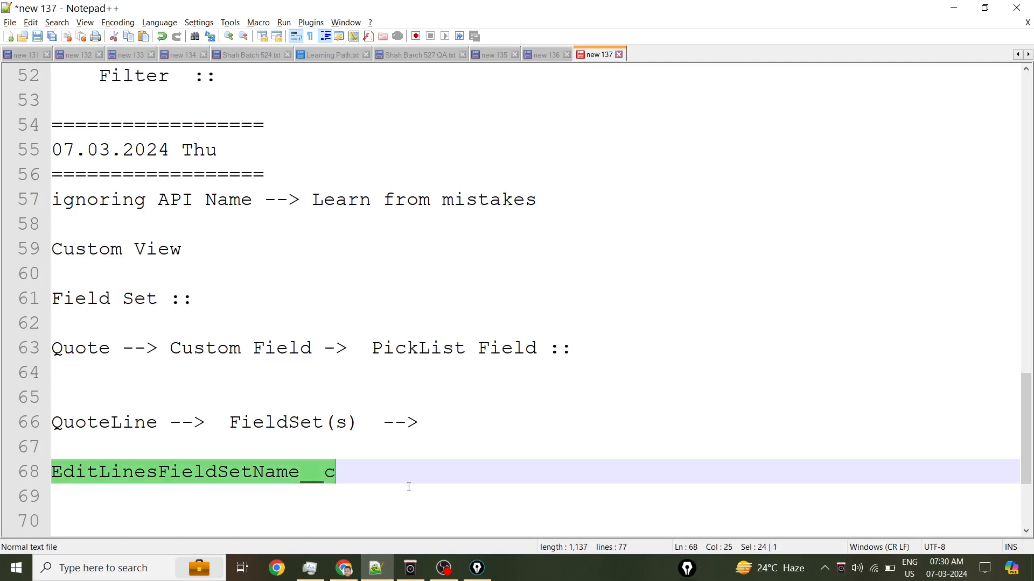
key(ctrl+c)
key(End)
key(Return)
key(Return)
key(ctrl+v)
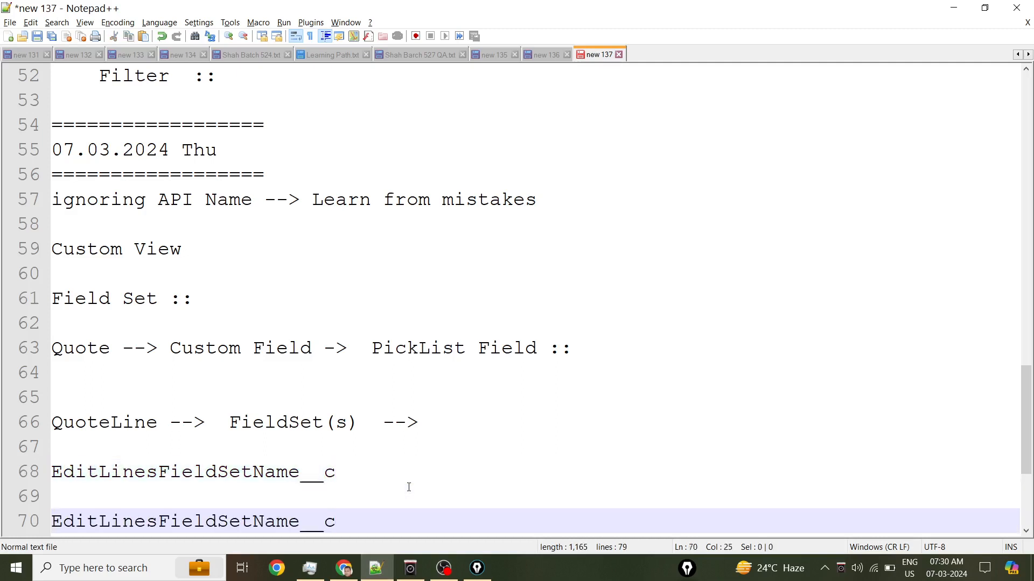
Complete the duplicated line so it reads EditLinesFieldSetName__c = 'shah view1'.
text(= 'LIne itemd)
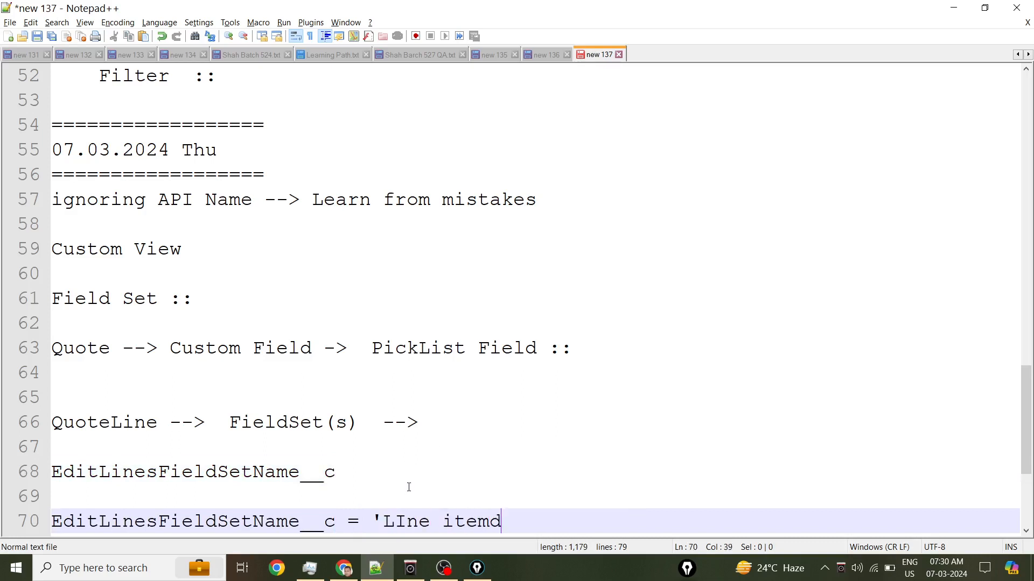
key(ctrl+shift+Left)
key(shift+Home)
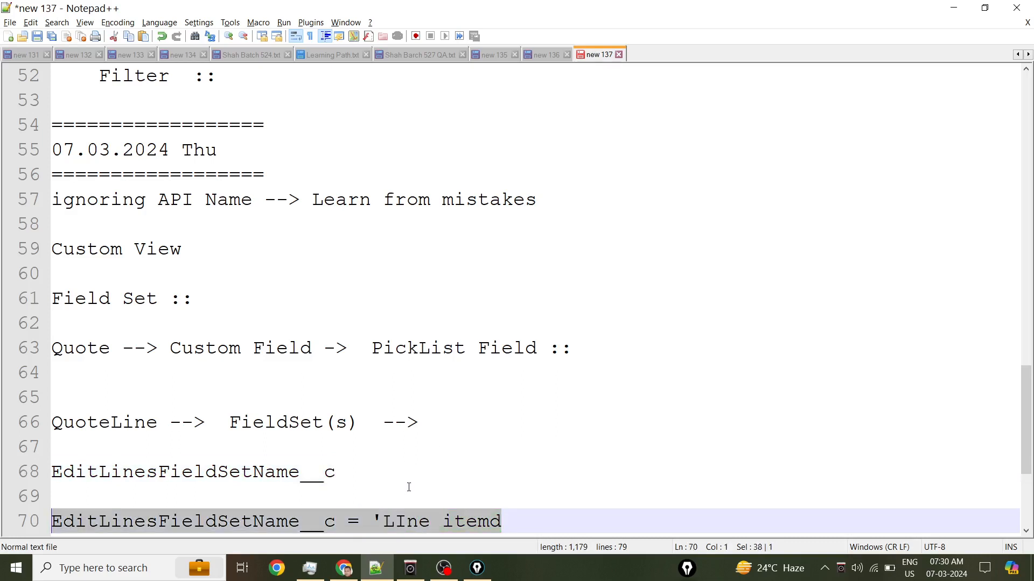
key(End)
key(BackSpace)
key(BackSpace)
key(BackSpace)
key(BackSpace)
key(BackSpace)
key(BackSpace)
key(BackSpace)
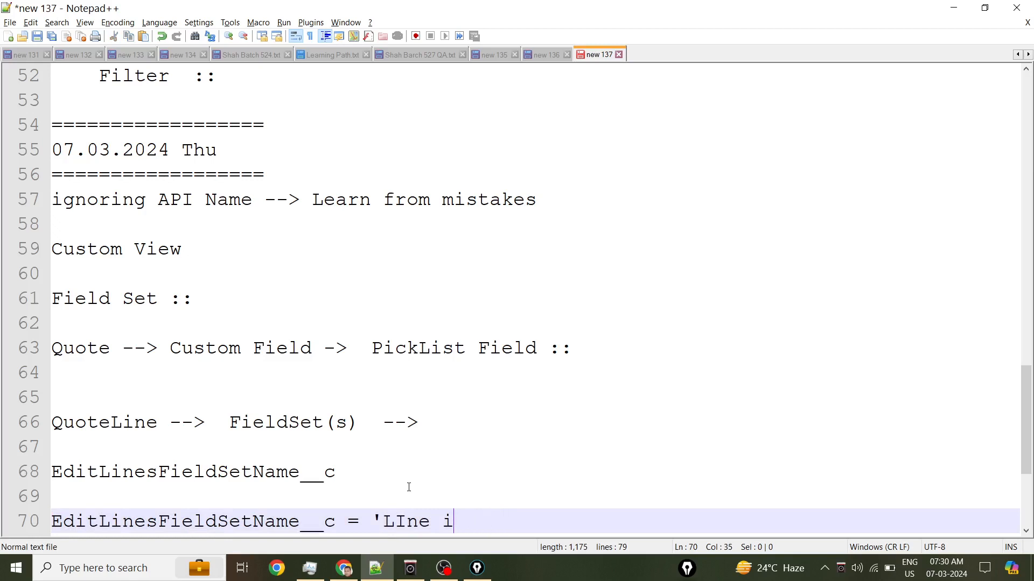
key(BackSpace)
key(BackSpace)
key(BackSpace)
text('')
text(shah view1)
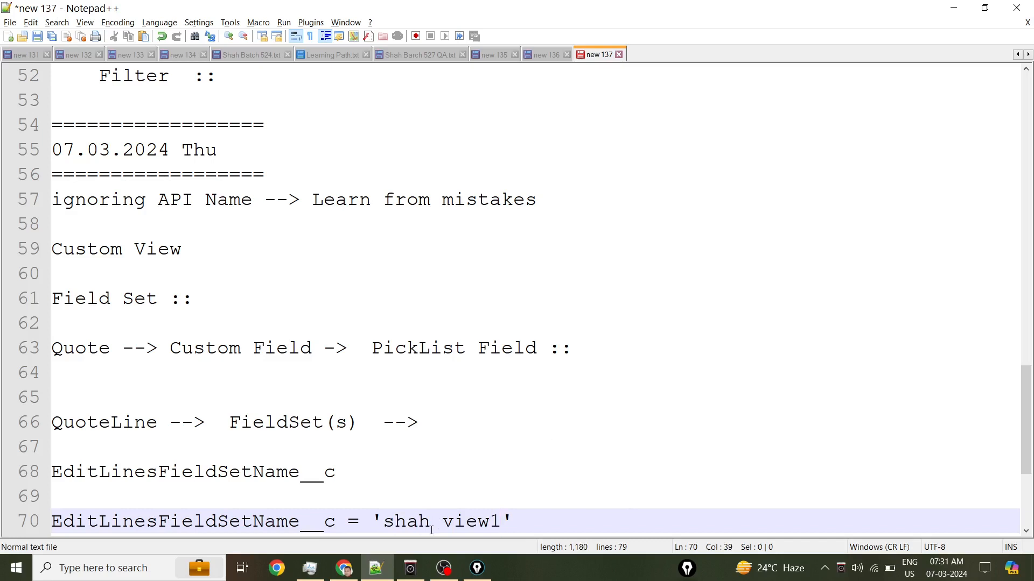
Mark the field name and the space inside 'shah view1' in the notes, and clear the markings.
mouse_move(427, 532)
mouse_down()
mouse_move(448, 533)
mouse_move(428, 519)
mouse_move(435, 509)
mouse_move(438, 527)
mouse_up()
drag(340, 521, 372, 449)
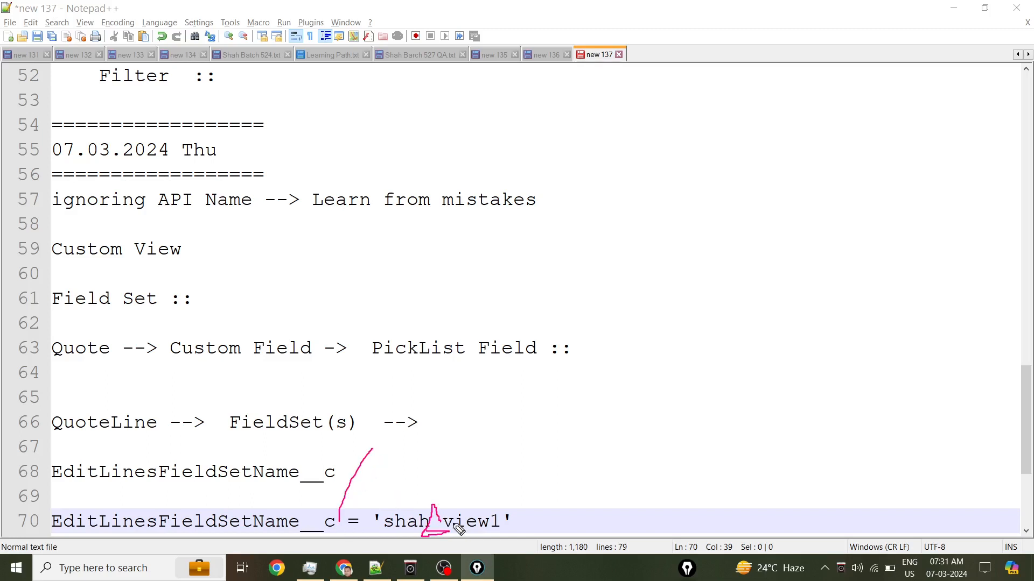
drag(448, 529, 447, 497)
key(ctrl+shift+7)
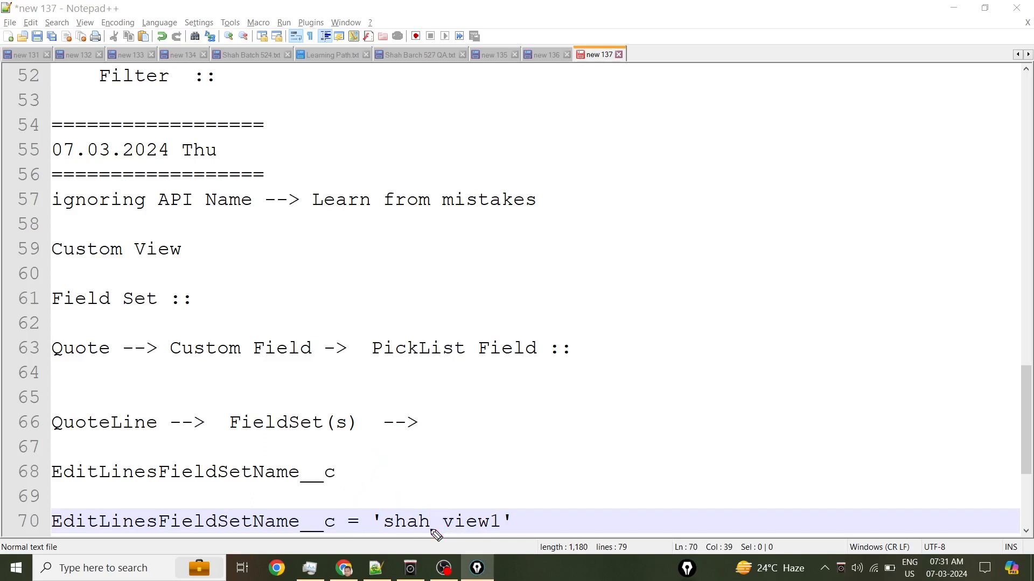
Return to the Quote object's new custom field form in the browser and empty the Field Name.
click(955, 8)
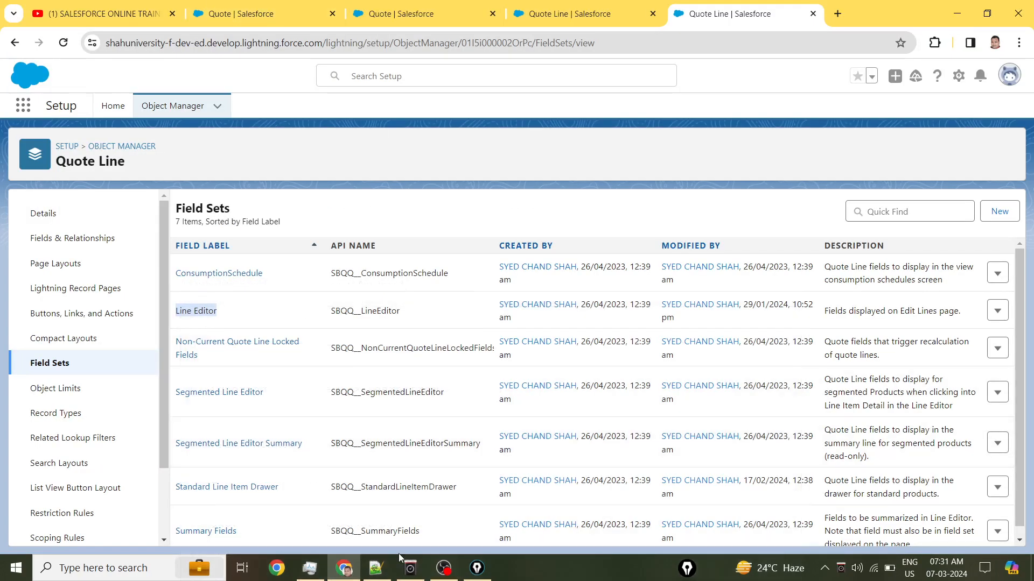
click(264, 21)
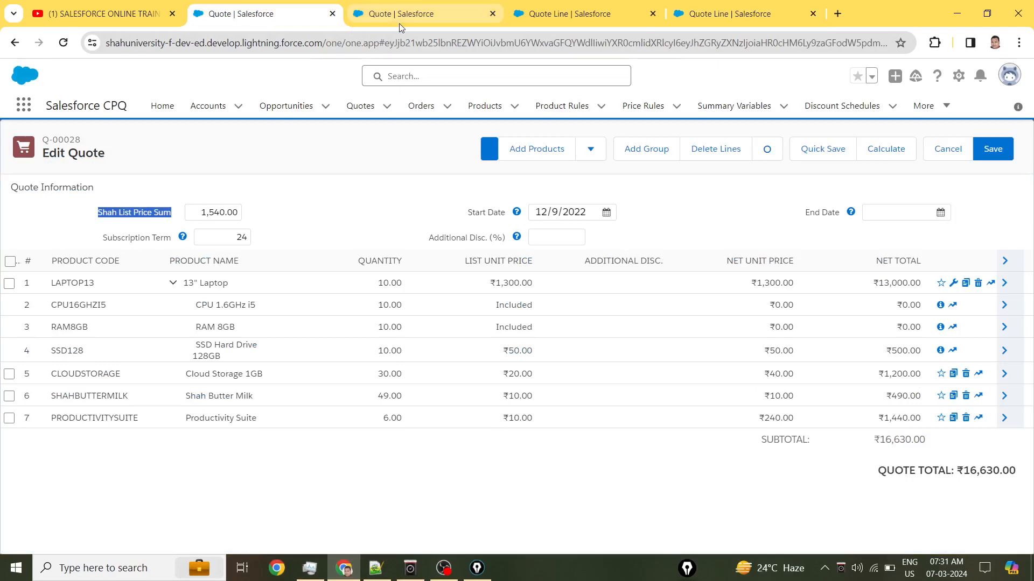
click(420, 21)
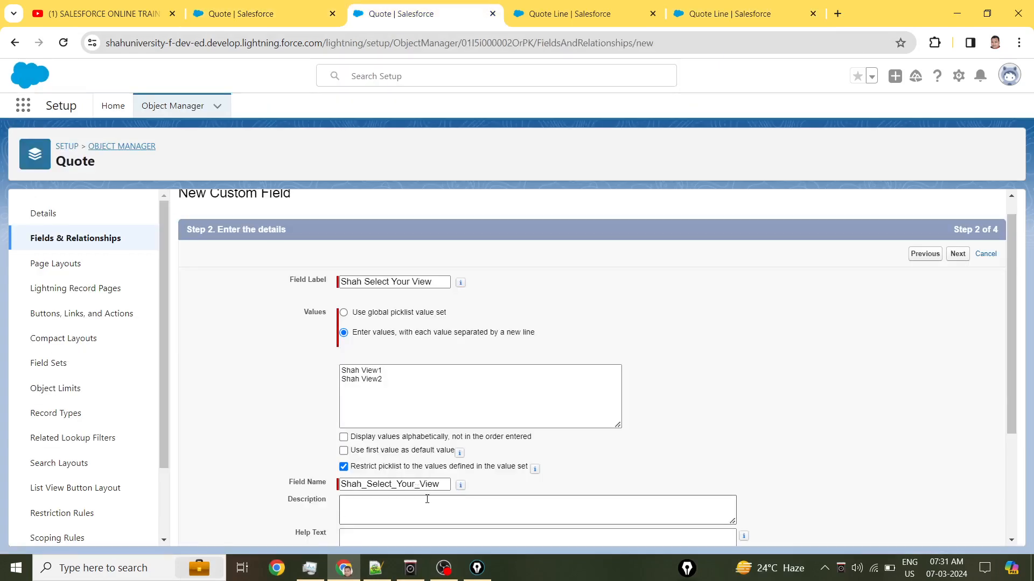
drag(445, 486, 291, 489)
key(ctrl+x)
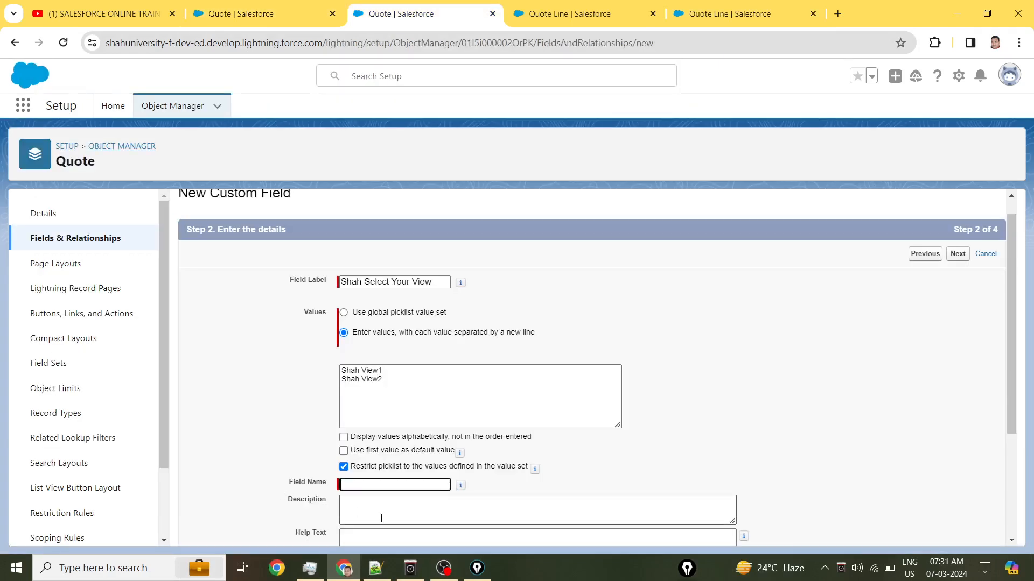
In the Notepad++ notes, remove the __c suffix from the first EditLinesFieldSetName__c line and copy the remaining name.
click(377, 570)
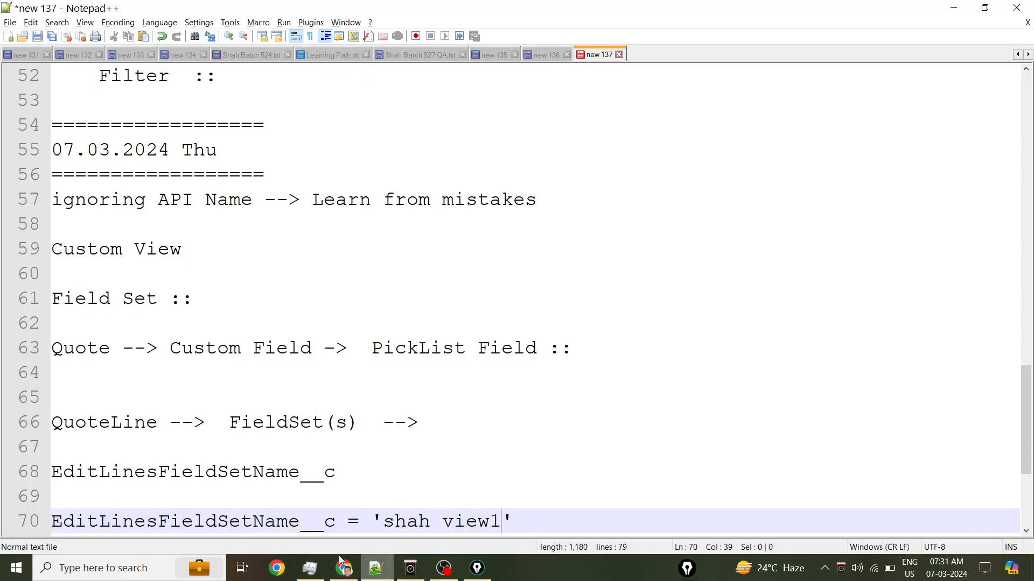
drag(299, 474, 52, 472)
key(BackSpace)
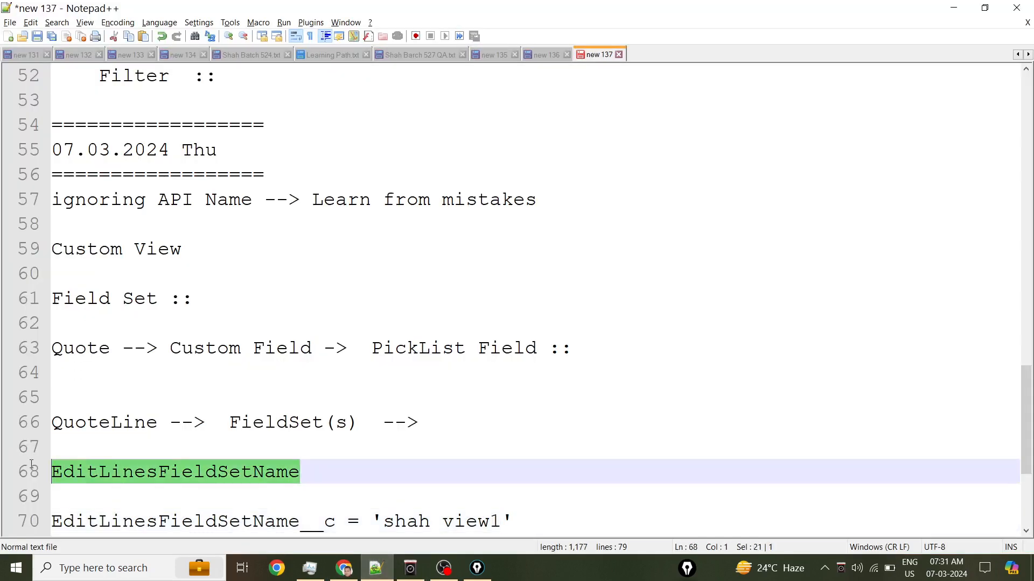
right_click(127, 467)
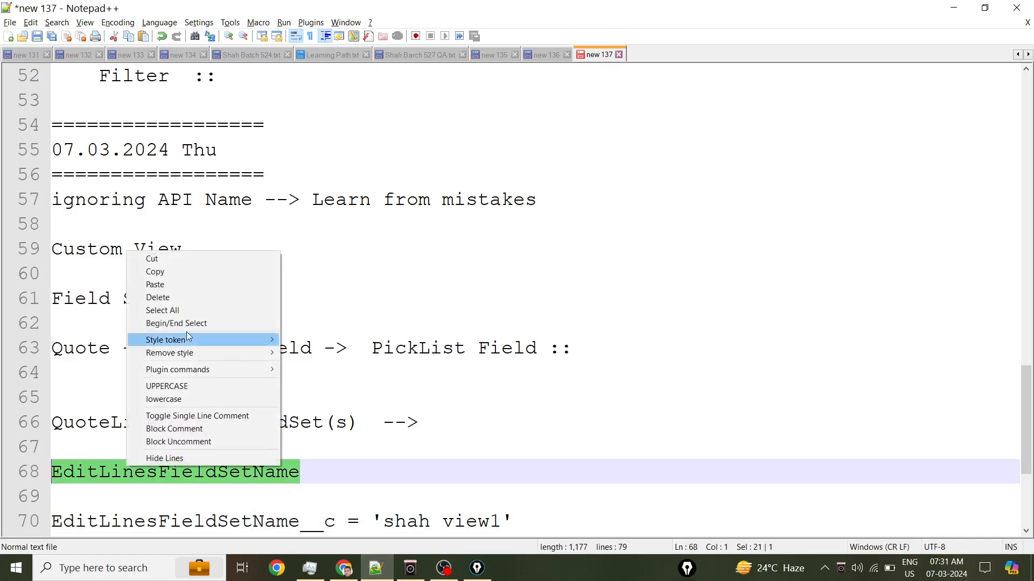
click(178, 271)
Switch back to the browser and paste EditLinesFieldSetName as the Field Name of the new picklist field.
key(alt+Tab)
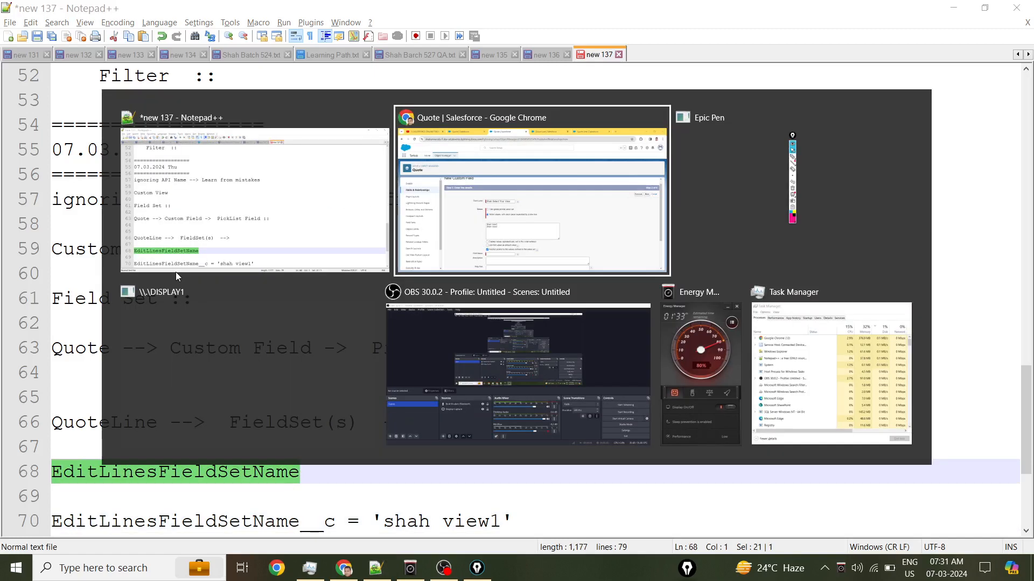
right_click(389, 481)
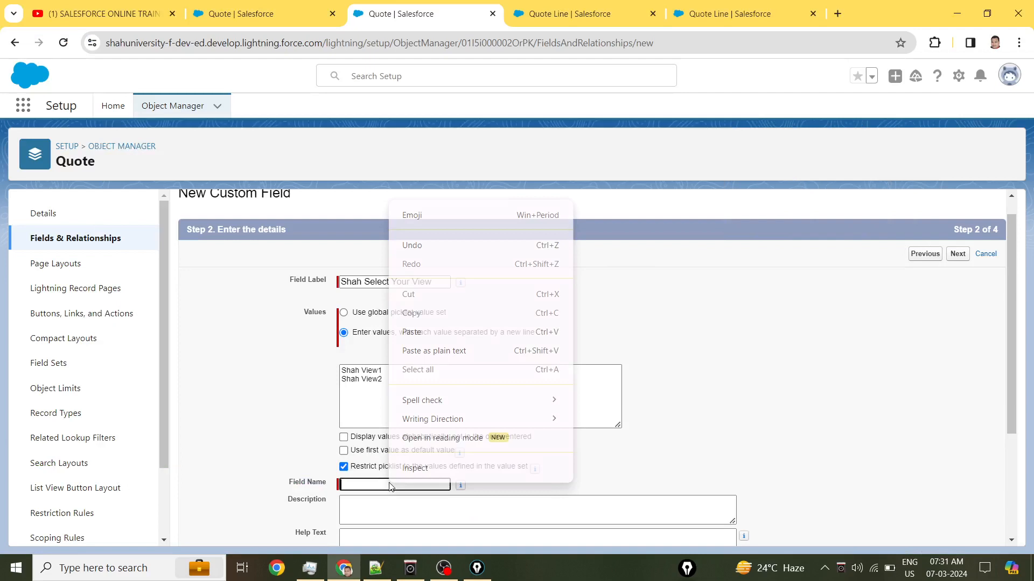
click(409, 331)
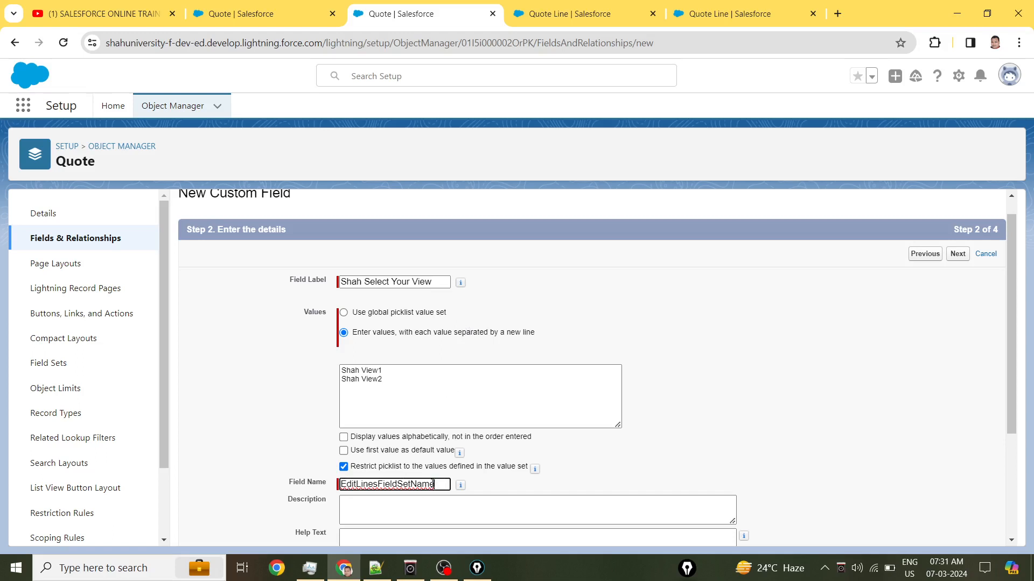
drag(432, 483, 329, 487)
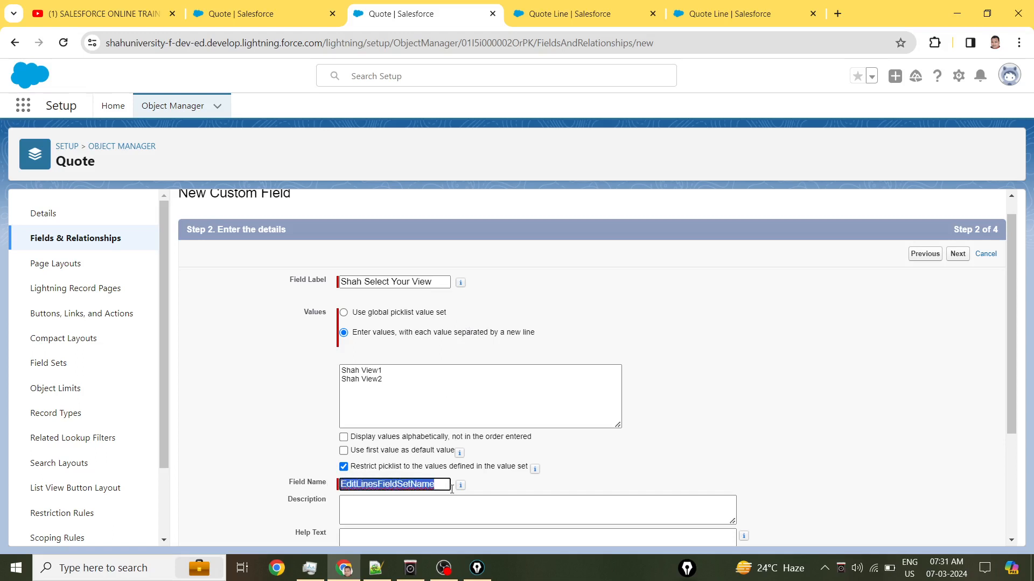
click(591, 486)
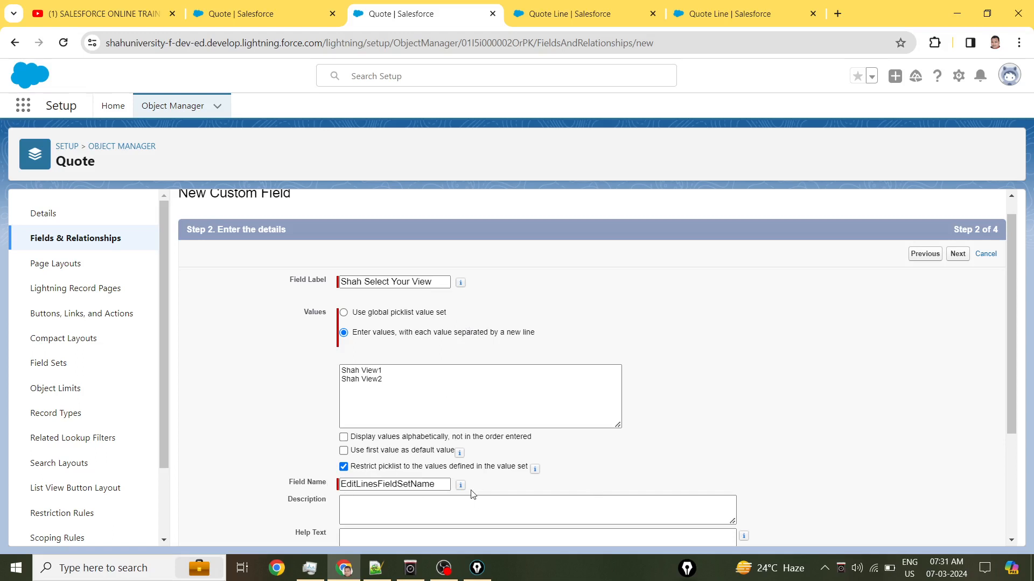
click(440, 484)
key(ctrl+a)
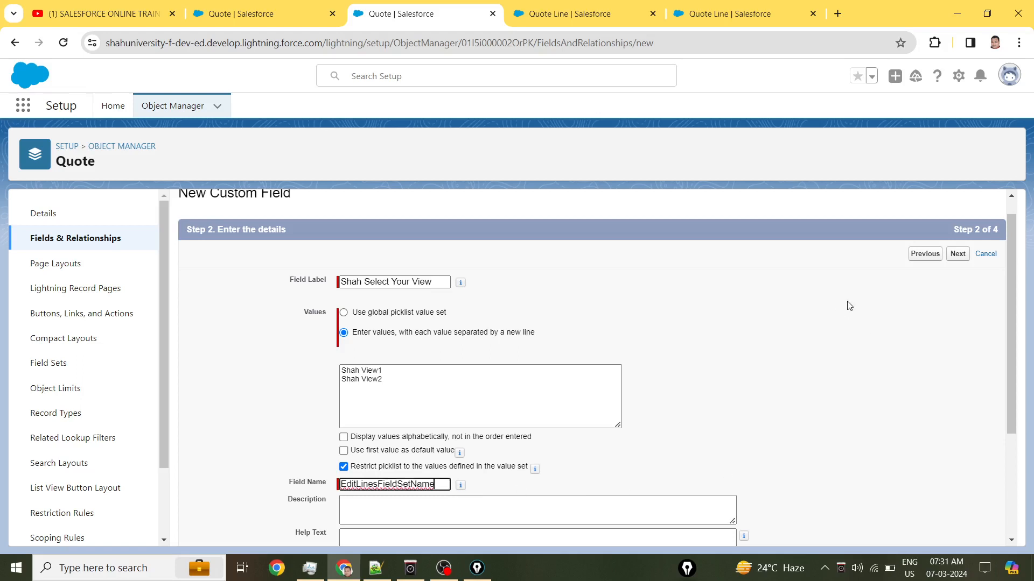
Advance to the field-level security step, circle the field label and field name, and clear the markings.
click(958, 254)
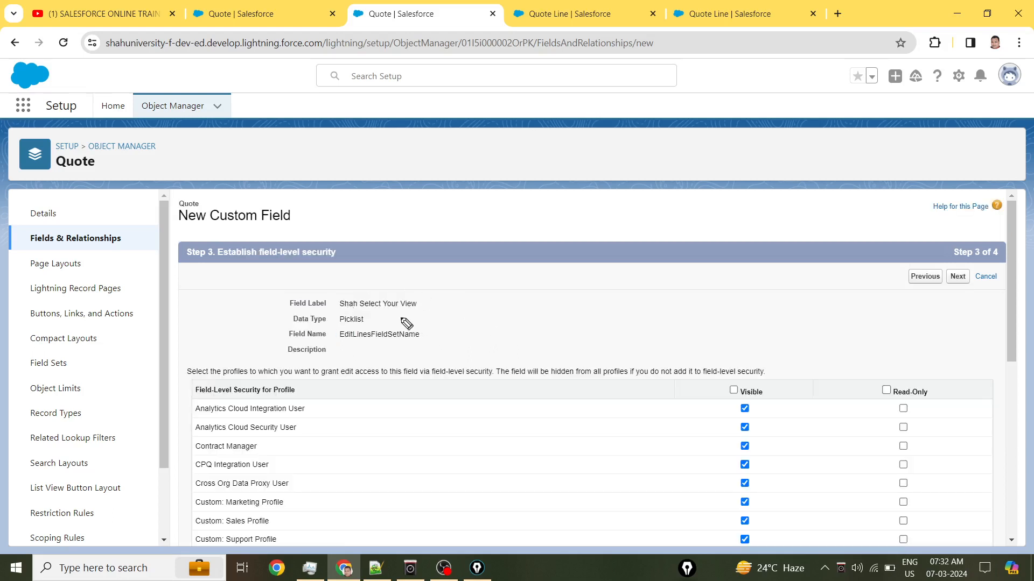
mouse_move(354, 287)
mouse_down()
mouse_move(333, 299)
mouse_move(353, 313)
mouse_move(412, 317)
mouse_move(424, 303)
mouse_move(407, 290)
mouse_move(334, 285)
mouse_up()
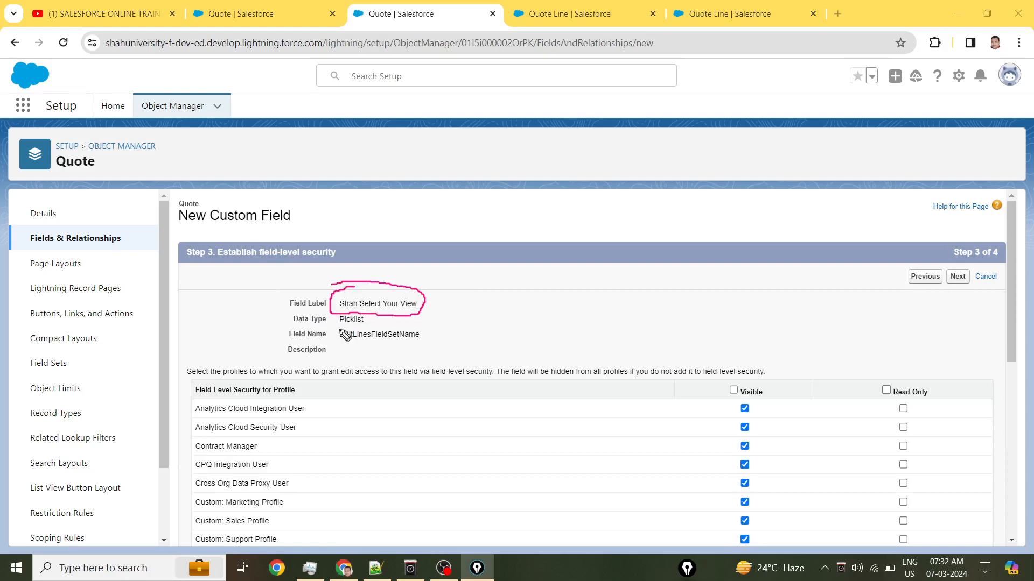
mouse_move(348, 329)
mouse_down()
mouse_move(336, 347)
mouse_move(397, 351)
mouse_move(431, 335)
mouse_move(355, 329)
mouse_move(314, 342)
mouse_up()
key(Escape)
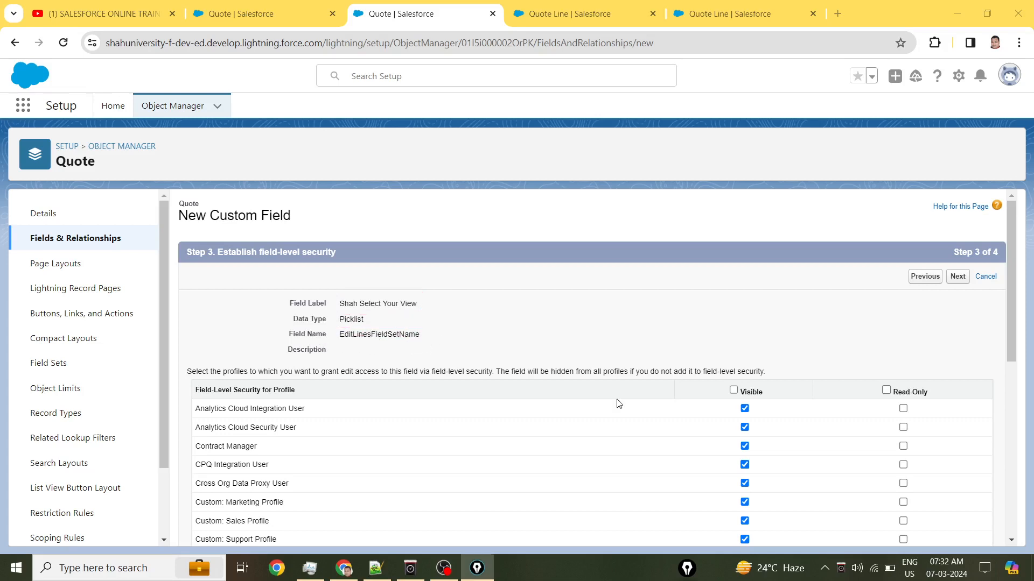
Make the Shah Select Your View field visible to all profiles and save it with both quote page layouts included.
drag(341, 334, 341, 307)
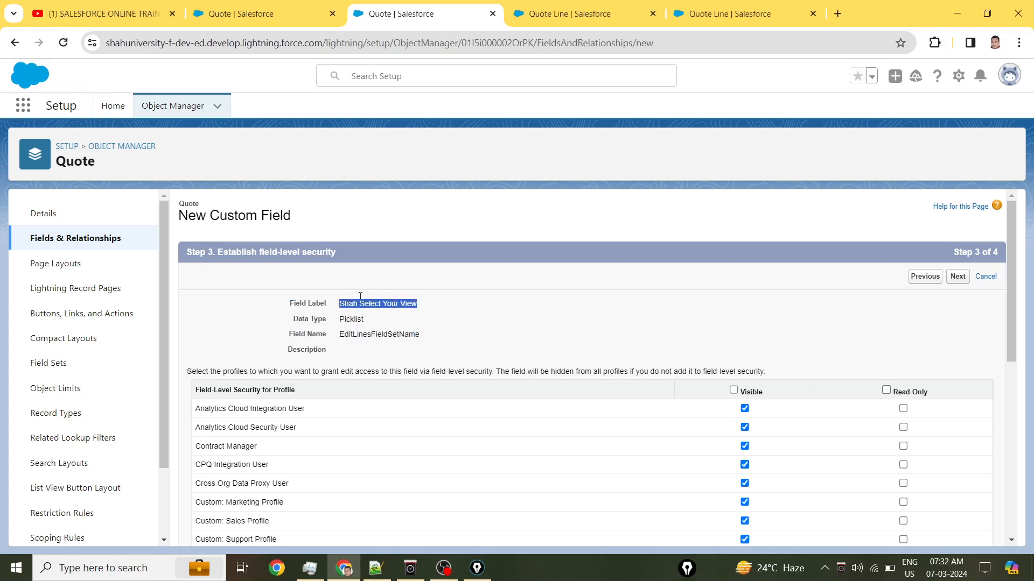
click(360, 296)
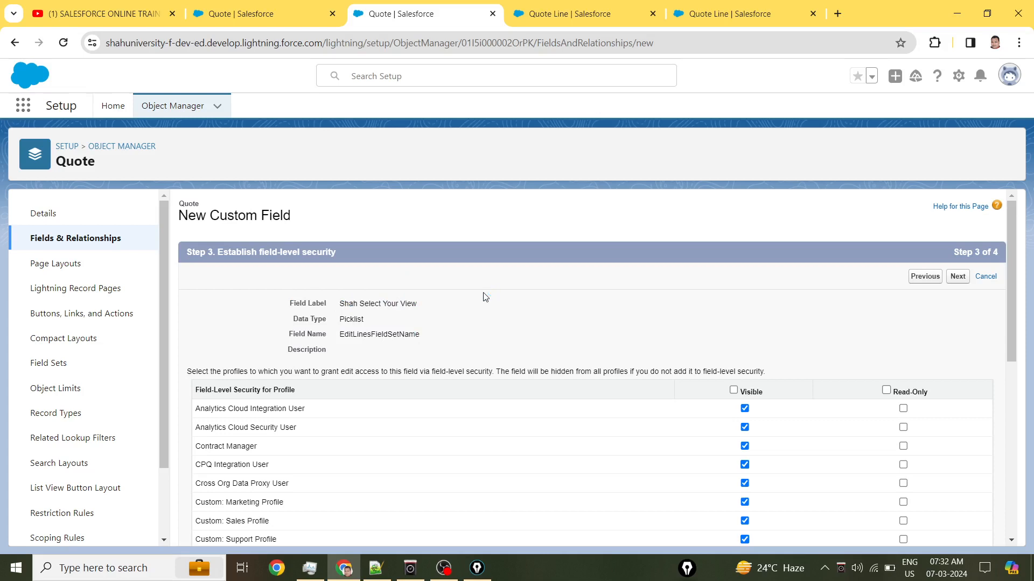
drag(343, 299, 427, 307)
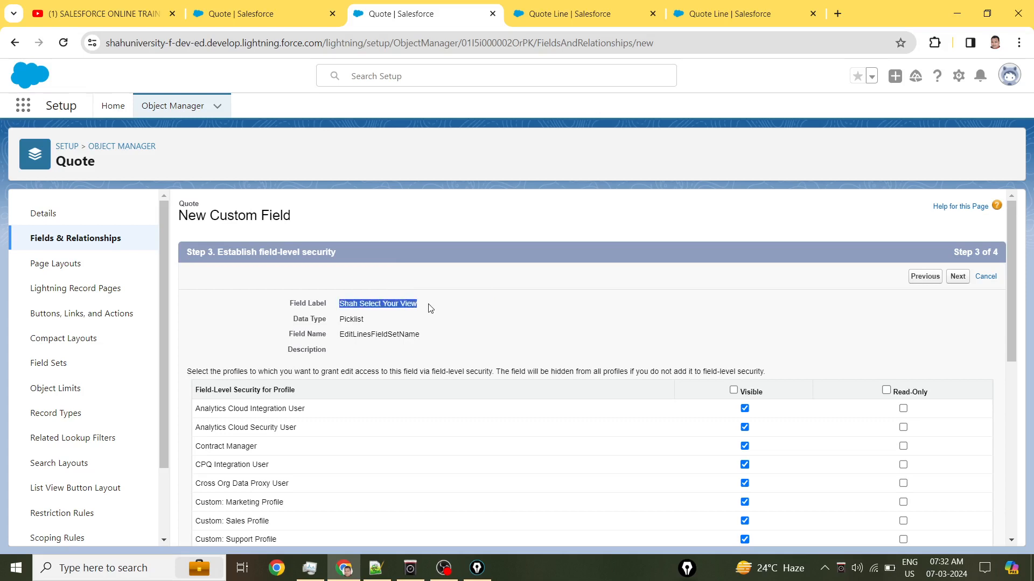
click(466, 314)
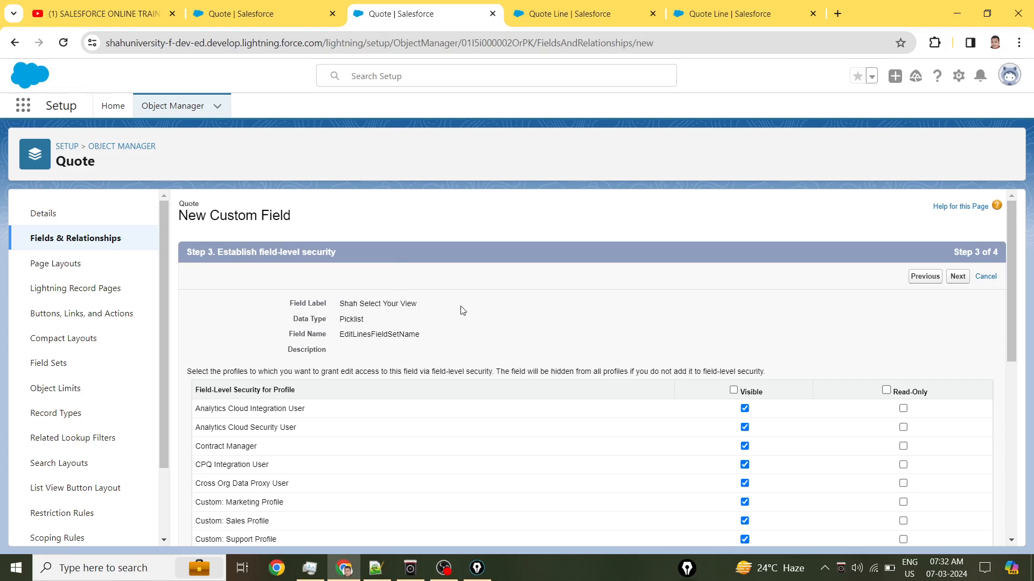
click(734, 390)
click(956, 280)
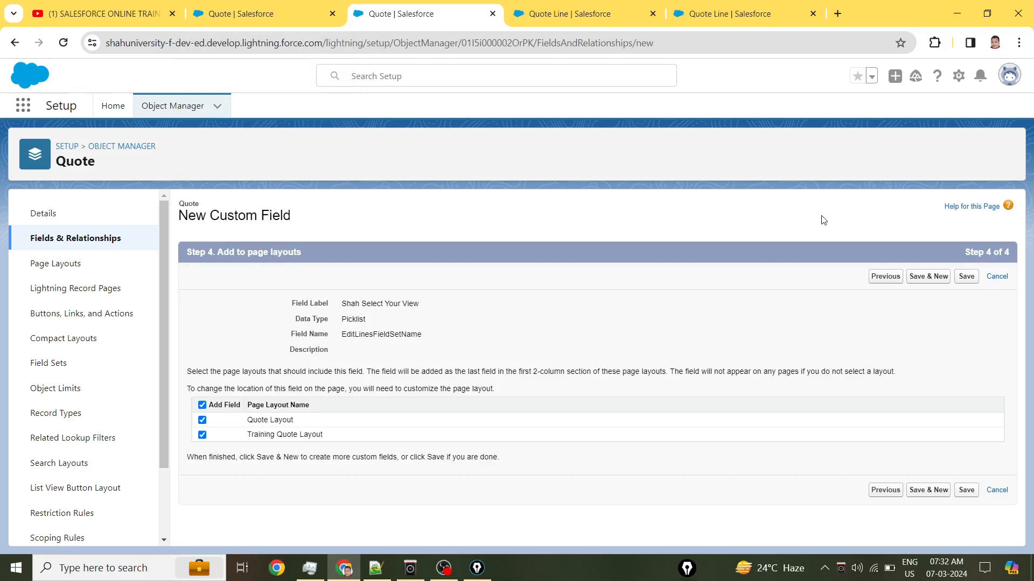
click(966, 277)
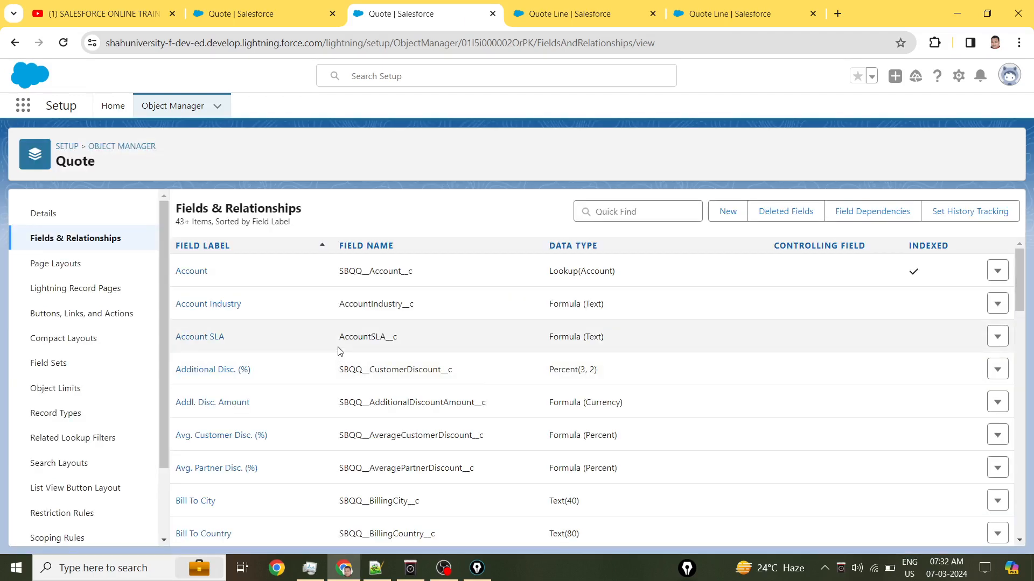
Switch to the quote's line editor, reload it, and highlight the Quote Information heading and the Shah List Price Sum label.
click(254, 15)
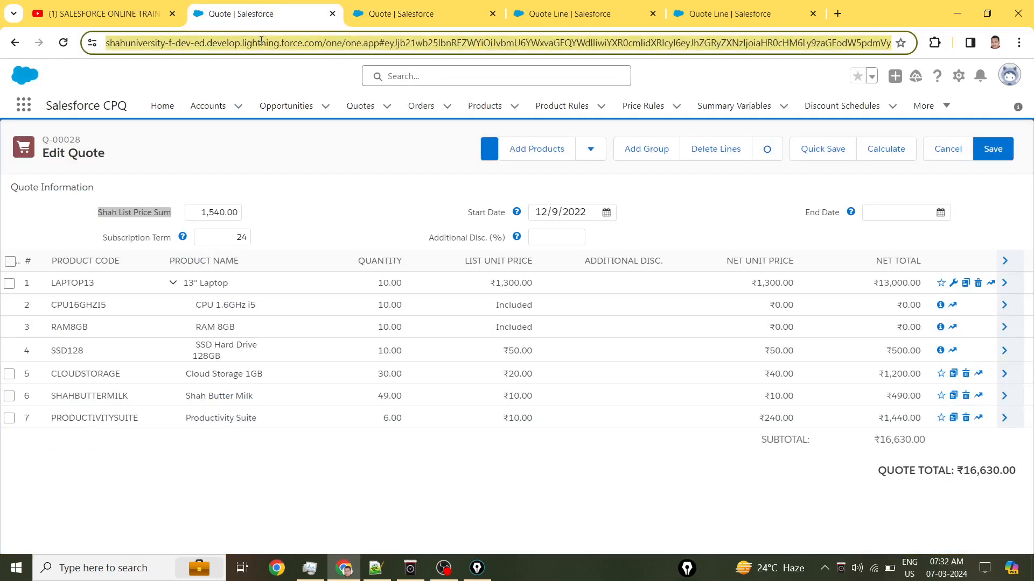
key(Return)
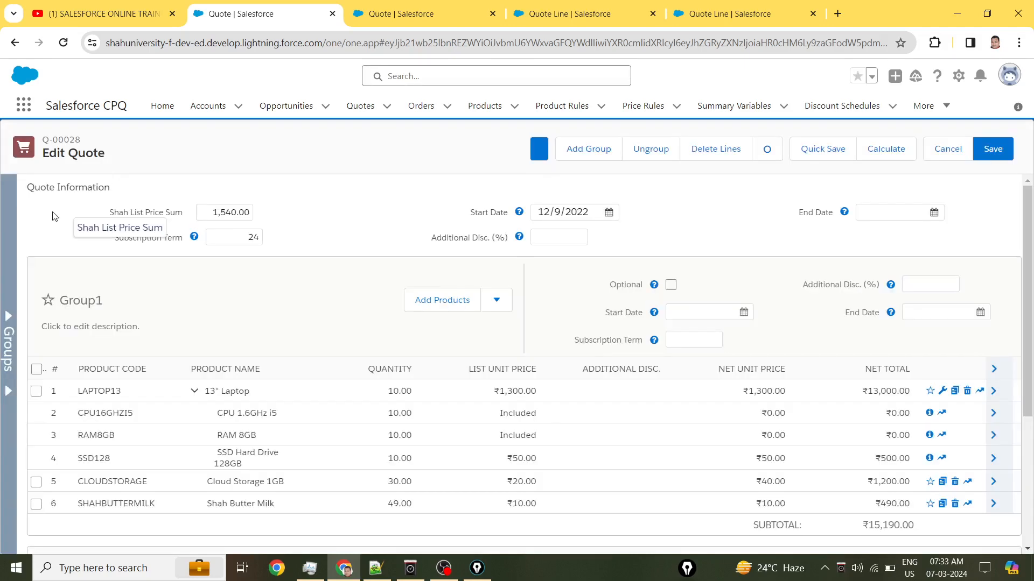
drag(33, 190, 106, 184)
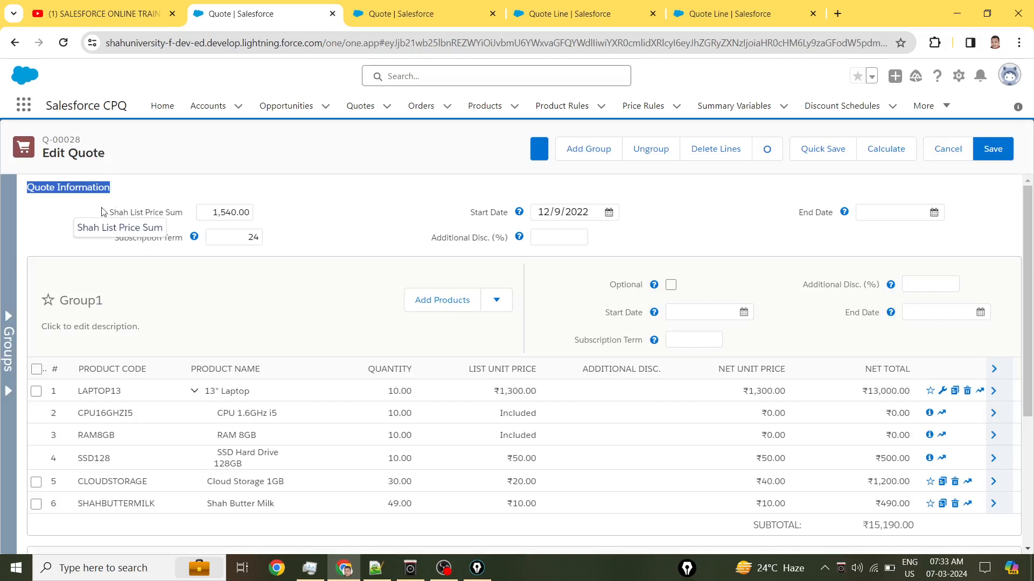
drag(108, 212, 181, 213)
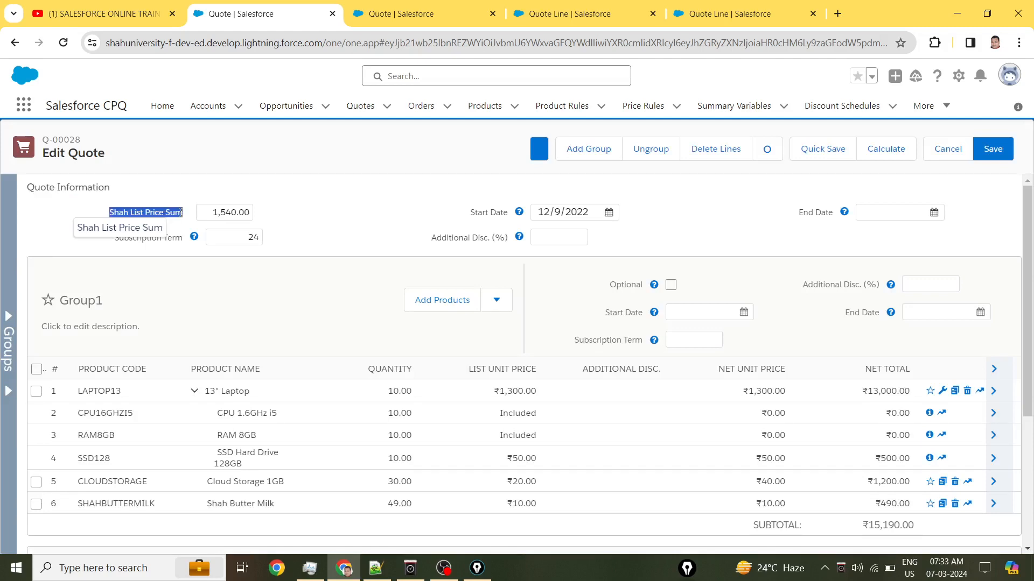
Open the Quote object's field sets, mark the Line Editor set and its API name, clear the markings, and highlight the SBQQ__ prefix.
click(410, 6)
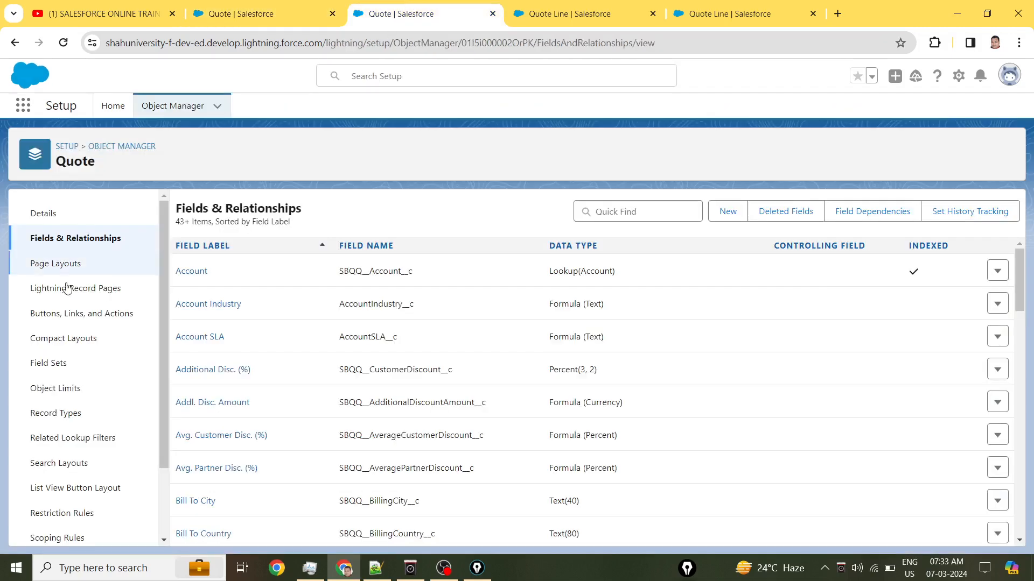
click(54, 366)
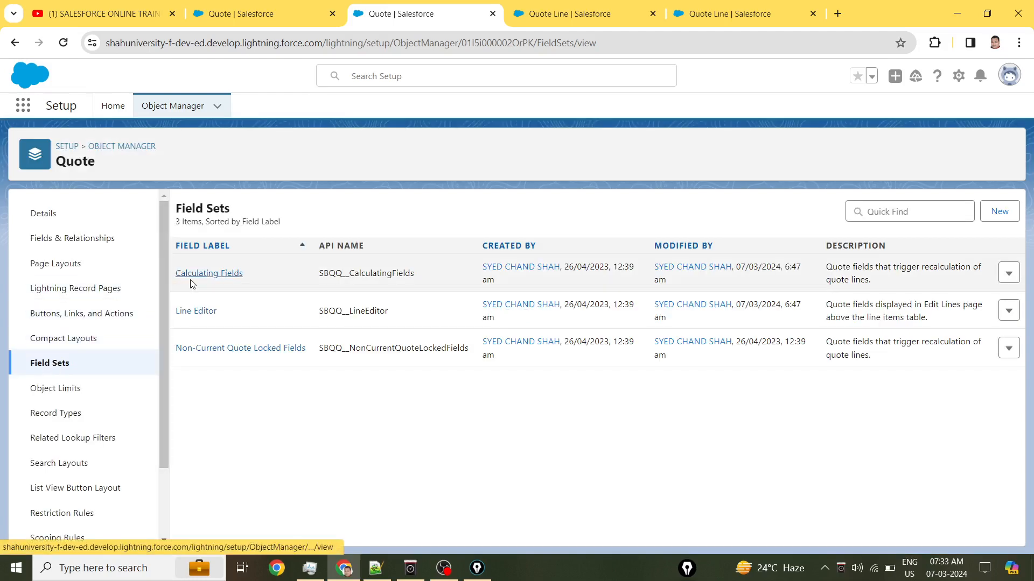
mouse_move(242, 295)
mouse_down()
mouse_move(162, 305)
mouse_move(260, 324)
mouse_move(254, 293)
mouse_move(176, 315)
mouse_up()
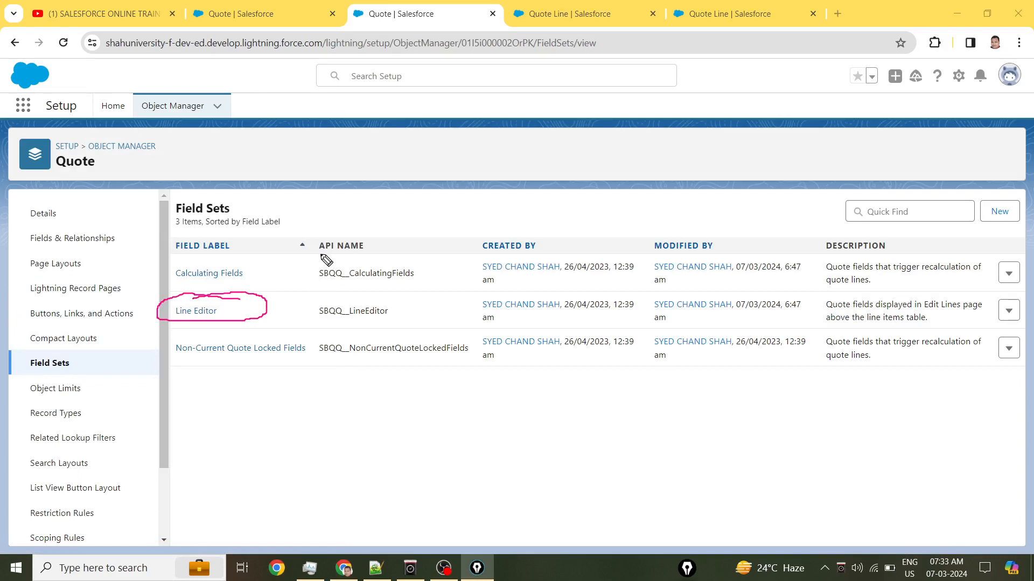
drag(317, 253, 394, 255)
mouse_move(318, 318)
mouse_down()
mouse_move(393, 318)
mouse_move(380, 291)
mouse_move(311, 294)
mouse_move(311, 325)
mouse_move(386, 323)
mouse_move(398, 315)
mouse_move(391, 285)
mouse_move(299, 291)
mouse_move(386, 328)
mouse_up()
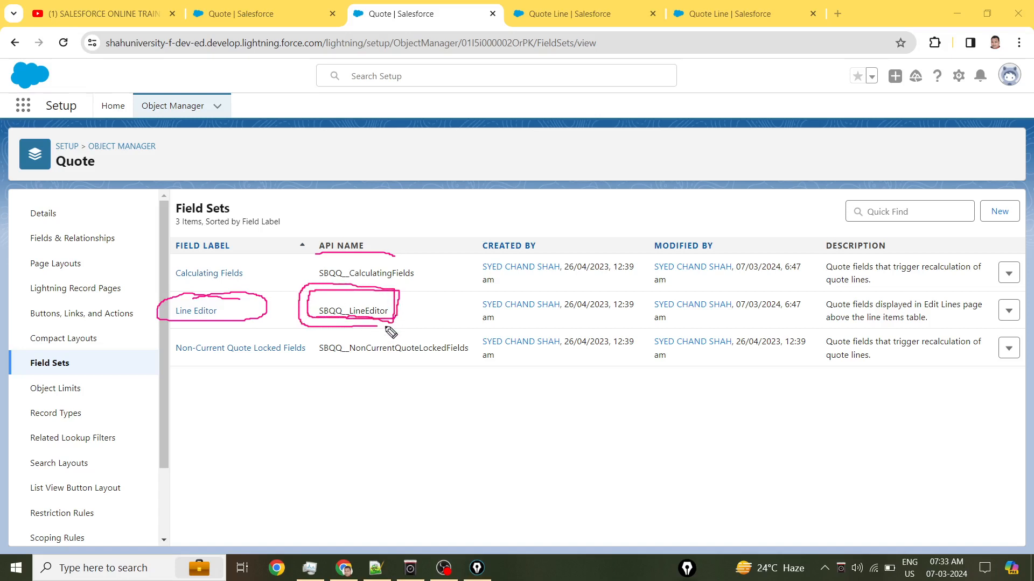
mouse_move(503, 233)
mouse_down()
mouse_move(402, 301)
mouse_move(421, 350)
mouse_up()
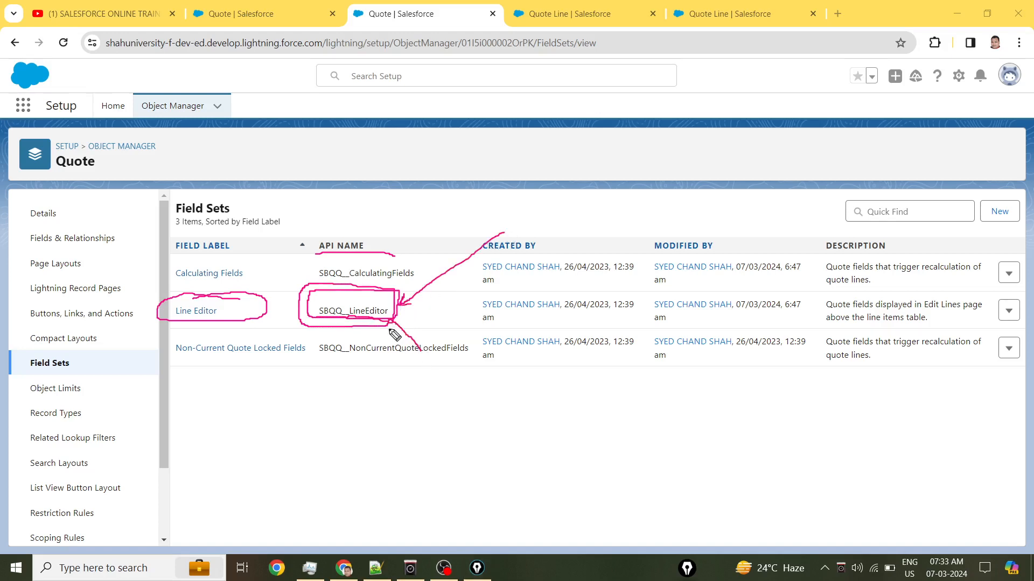
key(Escape)
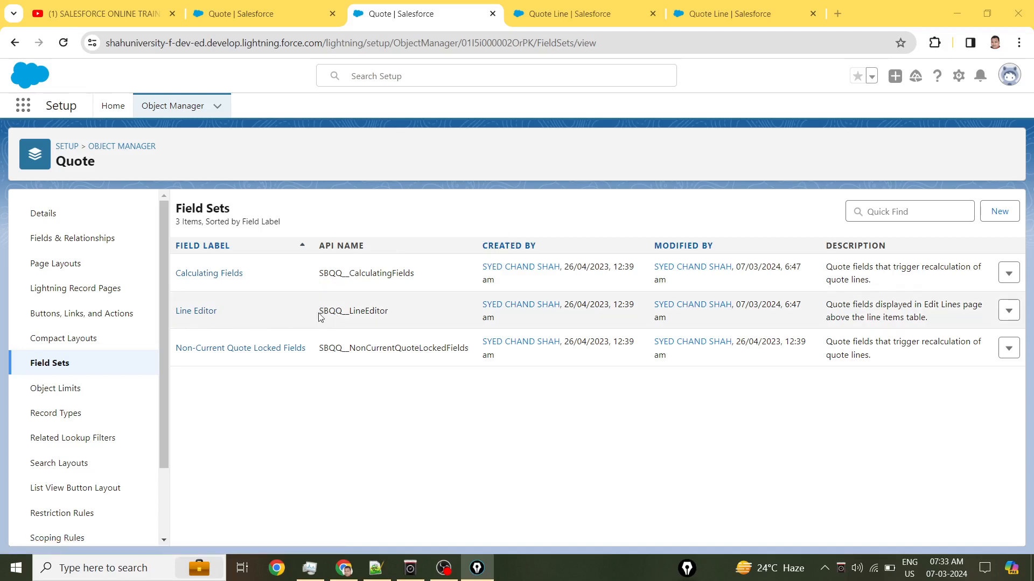
drag(319, 315, 351, 311)
click(393, 351)
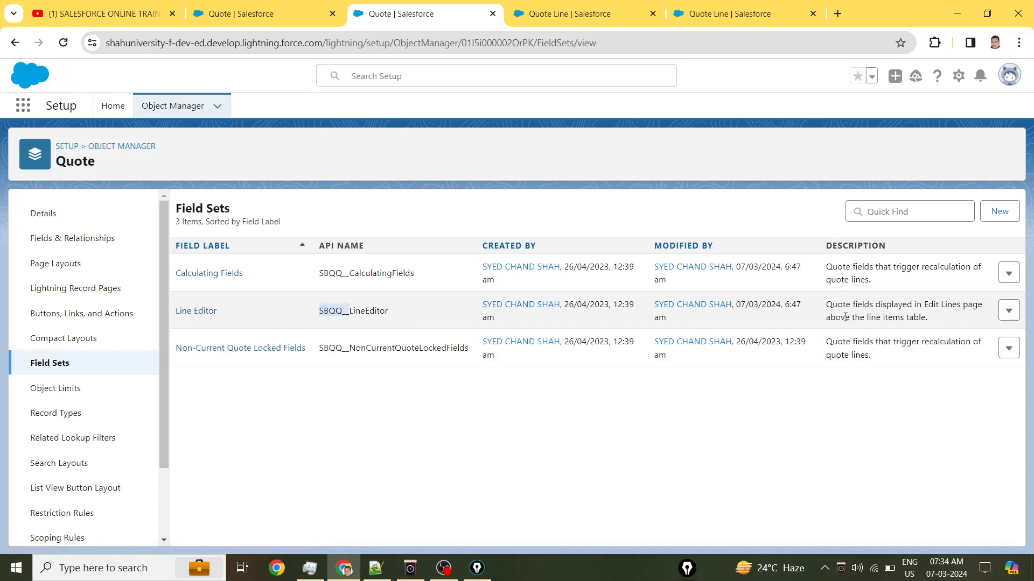
Add Shah Select Your View to the end of the Quote object's Line Editor field set and save the set.
click(198, 316)
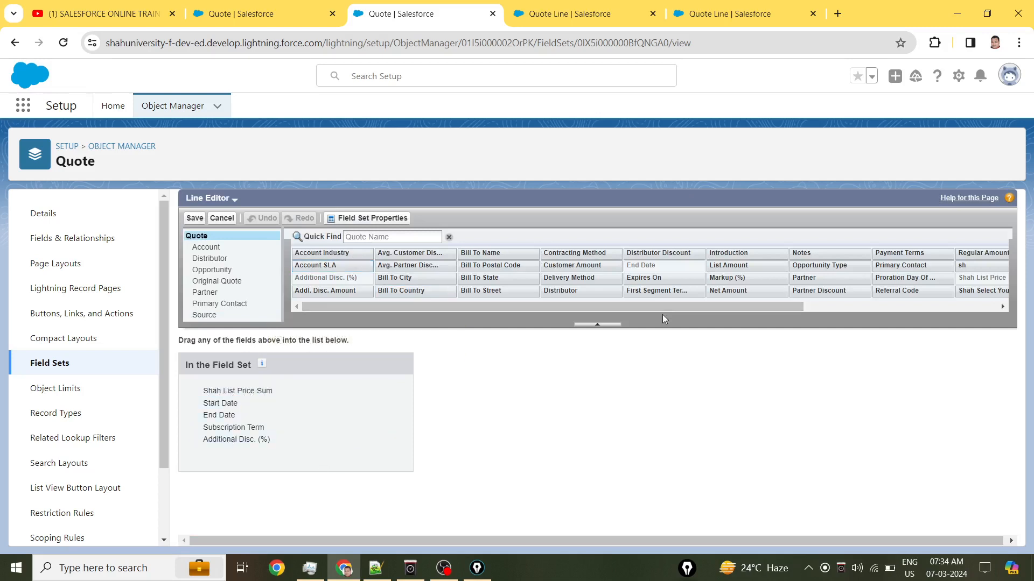
drag(661, 311, 893, 302)
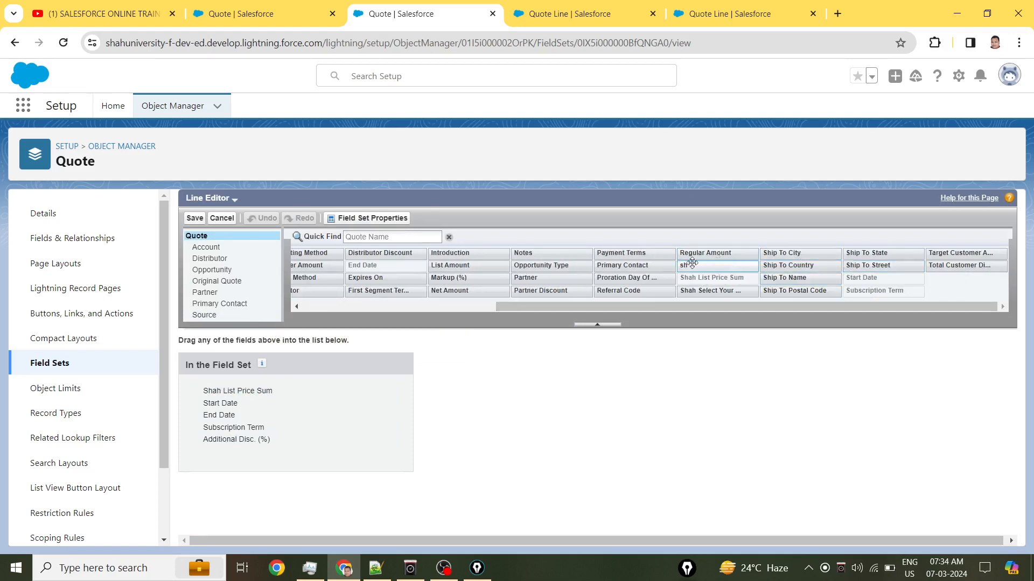
drag(736, 293, 280, 463)
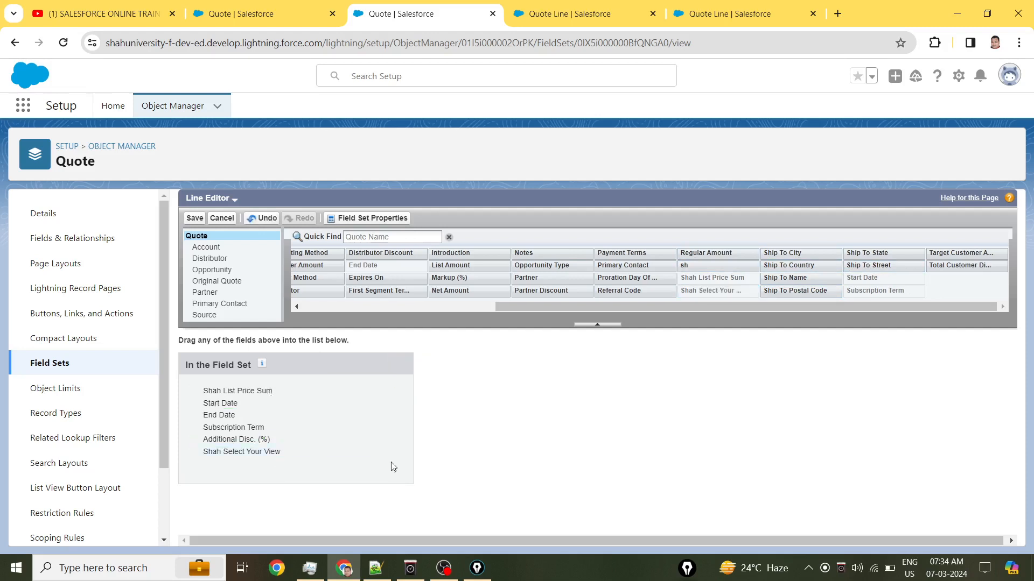
click(195, 218)
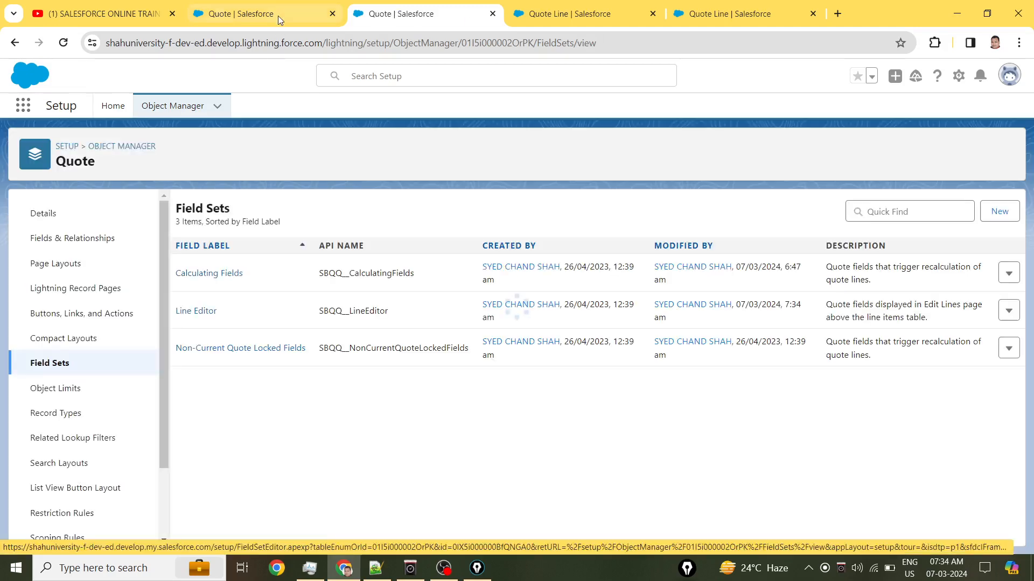
Return to the quote's line editor, ungroup the quote lines, quick-save the quote, and reload the page.
click(271, 13)
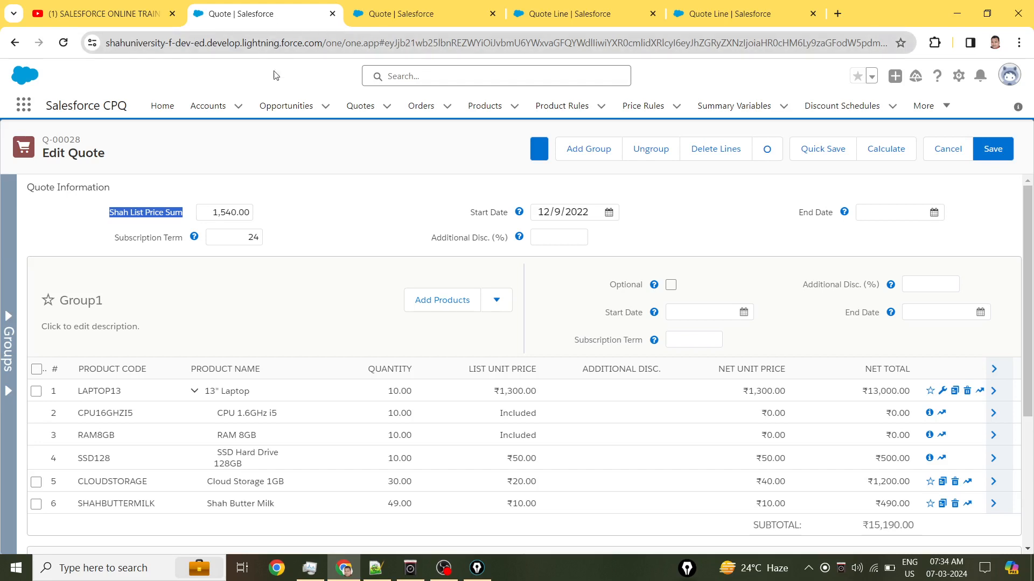
click(298, 301)
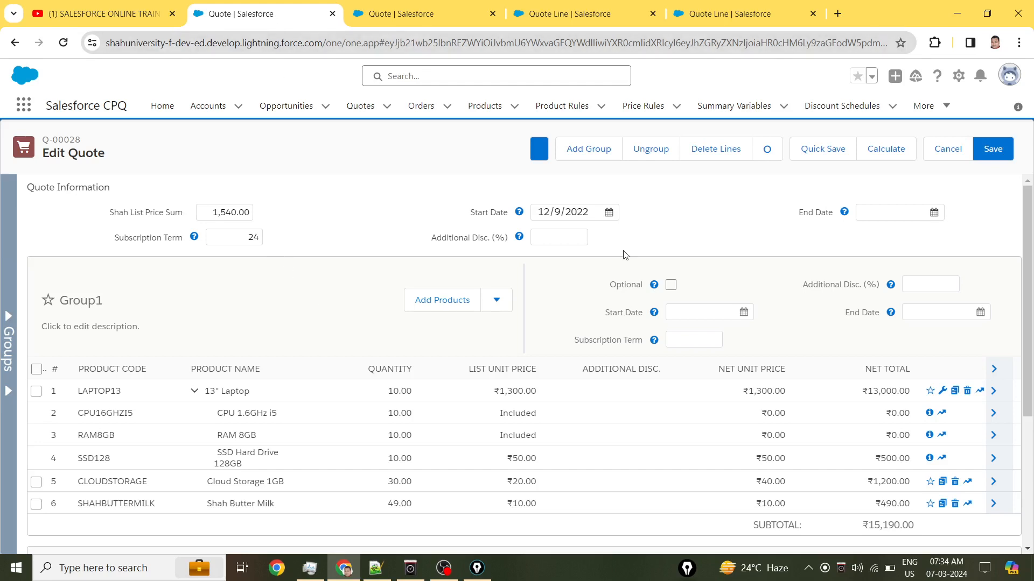
click(653, 155)
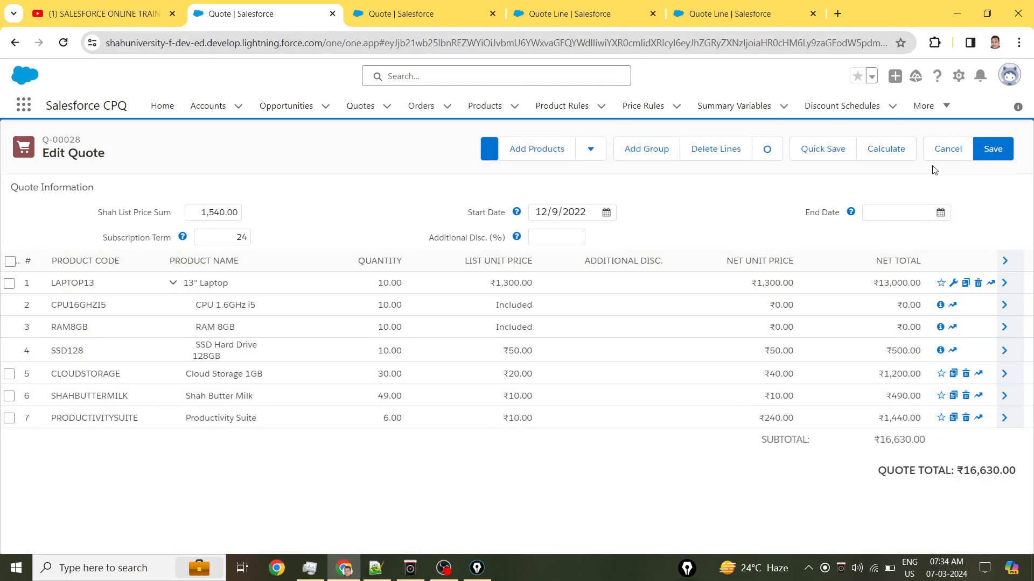
click(837, 152)
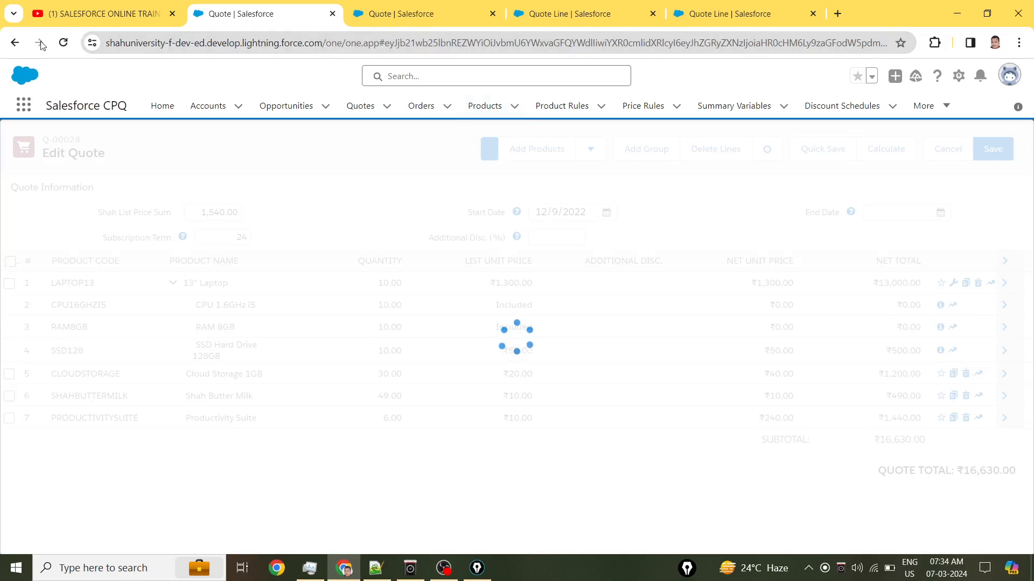
click(261, 42)
key(Return)
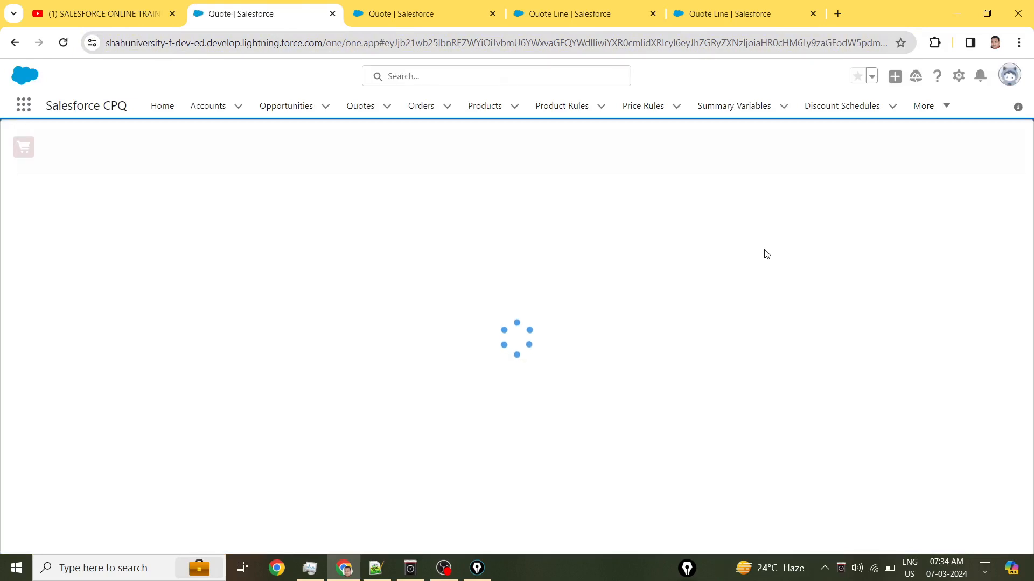
Set Shah Select Your View to Shah View1 on the quote, mark the current line columns, and quick-save.
mouse_move(751, 250)
mouse_down()
mouse_move(846, 249)
mouse_move(805, 225)
mouse_move(748, 242)
mouse_move(749, 252)
mouse_up()
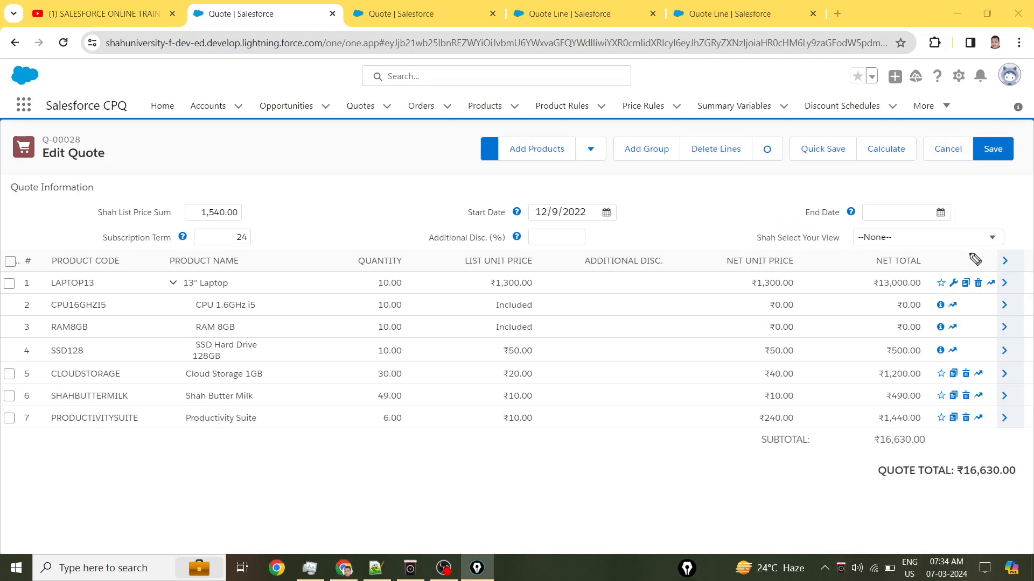
click(944, 242)
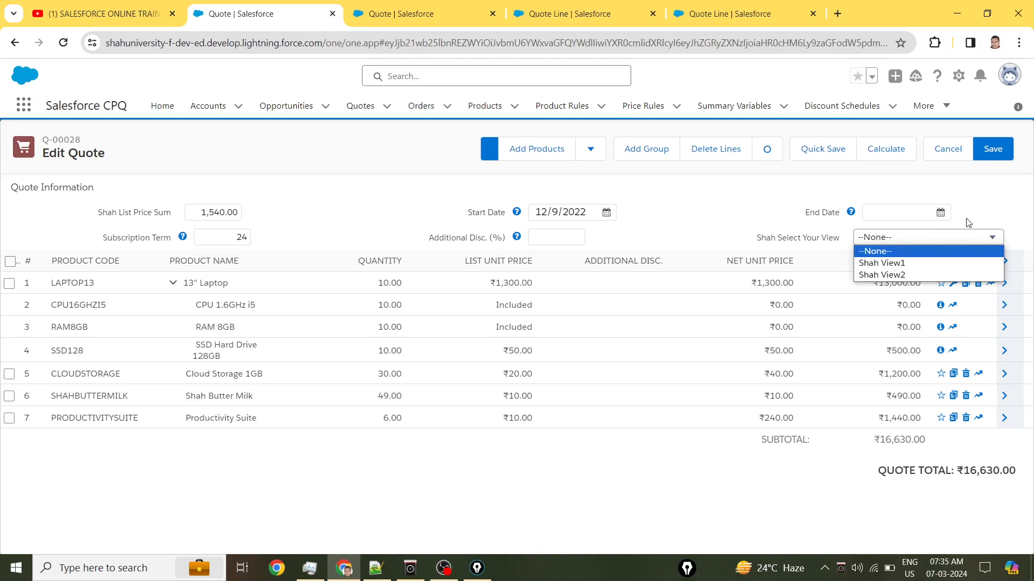
click(899, 265)
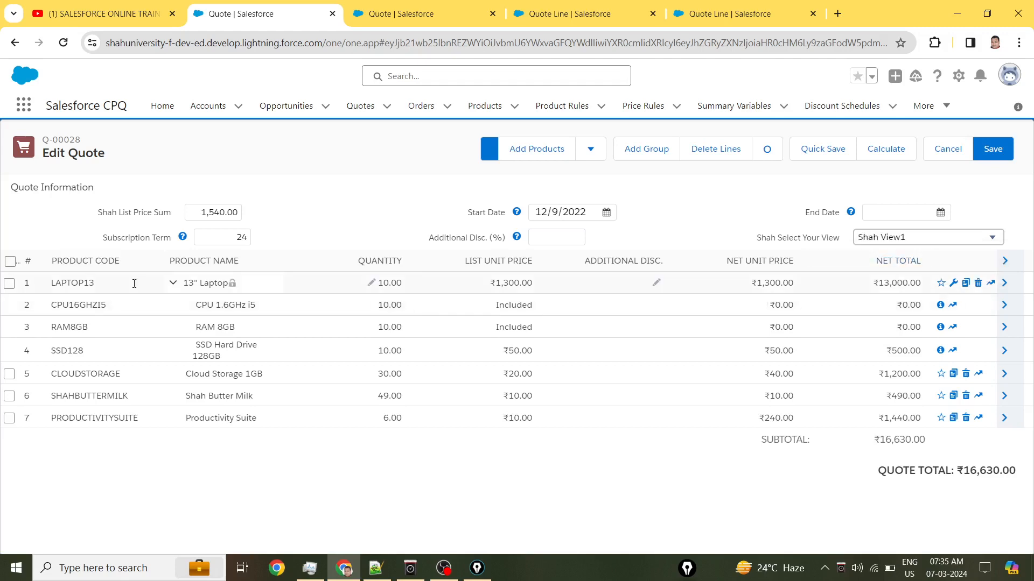
mouse_move(135, 257)
mouse_down()
mouse_move(173, 474)
mouse_move(306, 312)
mouse_move(469, 401)
mouse_move(553, 266)
mouse_move(713, 462)
mouse_move(813, 348)
mouse_up()
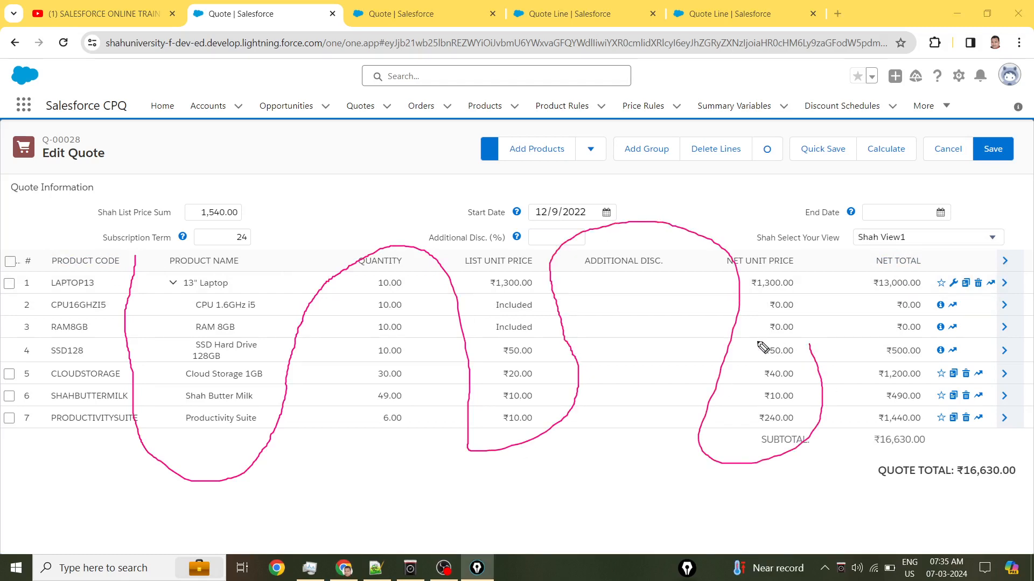
click(839, 157)
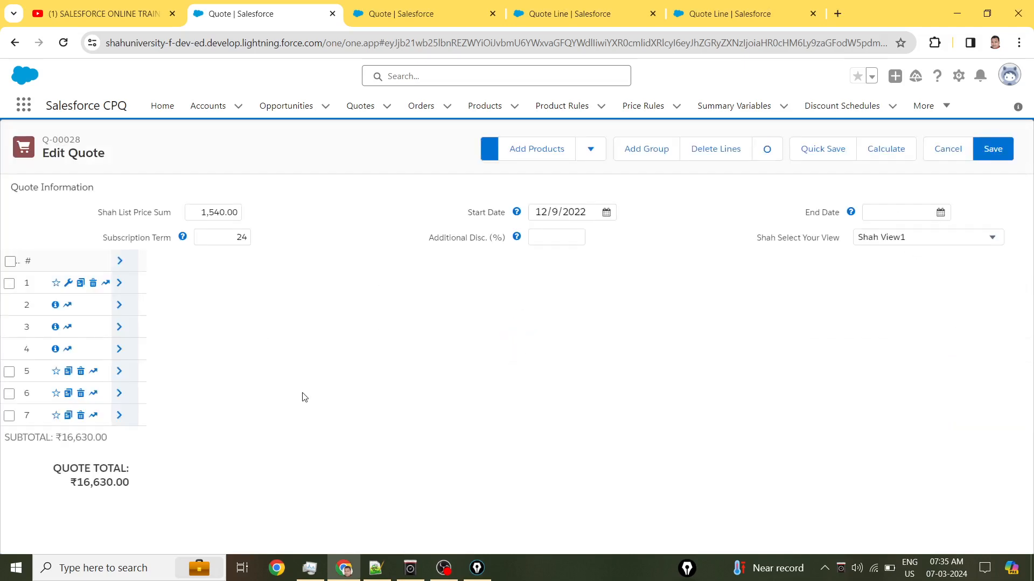
Circle the quote line table and the Shah View1 selection, and clear the markings.
mouse_move(142, 258)
mouse_down()
mouse_move(43, 474)
mouse_move(10, 288)
mouse_move(51, 254)
mouse_move(139, 474)
mouse_move(2, 464)
mouse_move(25, 275)
mouse_move(125, 272)
mouse_move(108, 455)
mouse_move(15, 304)
mouse_move(120, 275)
mouse_up()
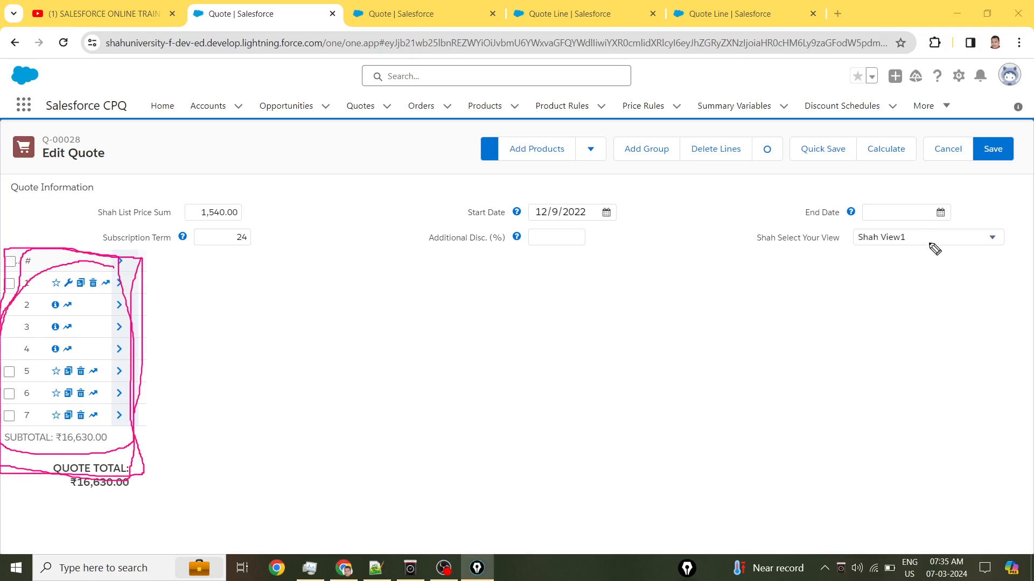
mouse_move(932, 245)
mouse_down()
mouse_move(866, 251)
mouse_move(847, 232)
mouse_move(916, 232)
mouse_up()
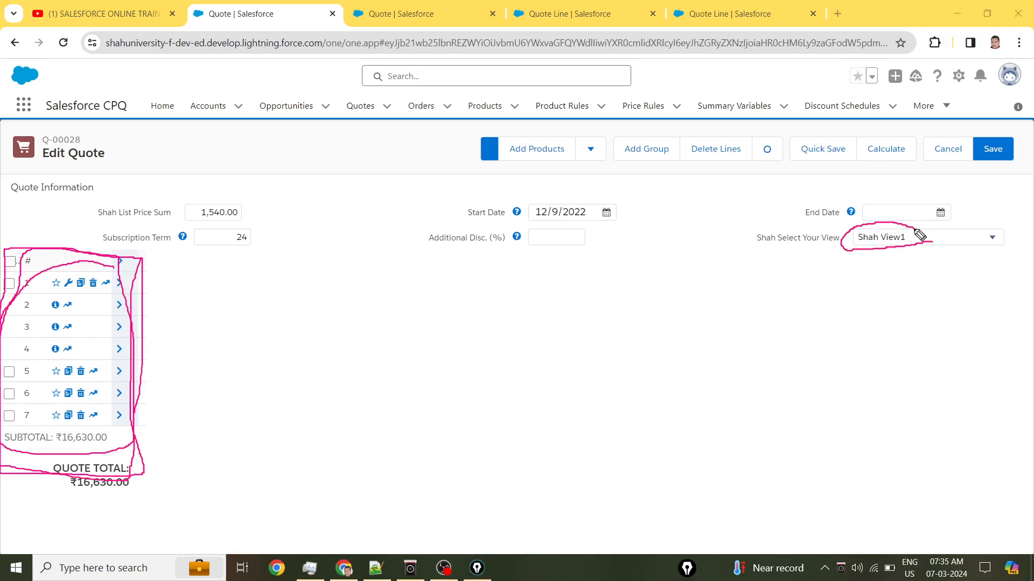
key(Escape)
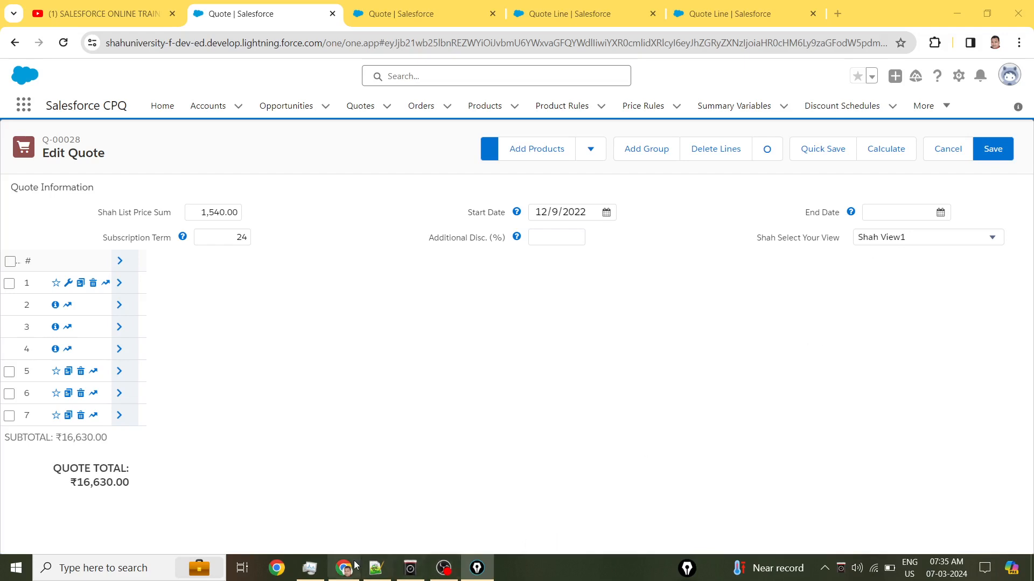
Highlight the EditLinesFieldSetName line in the Notepad++ notes and return to the quote's line editor.
click(376, 568)
click(89, 498)
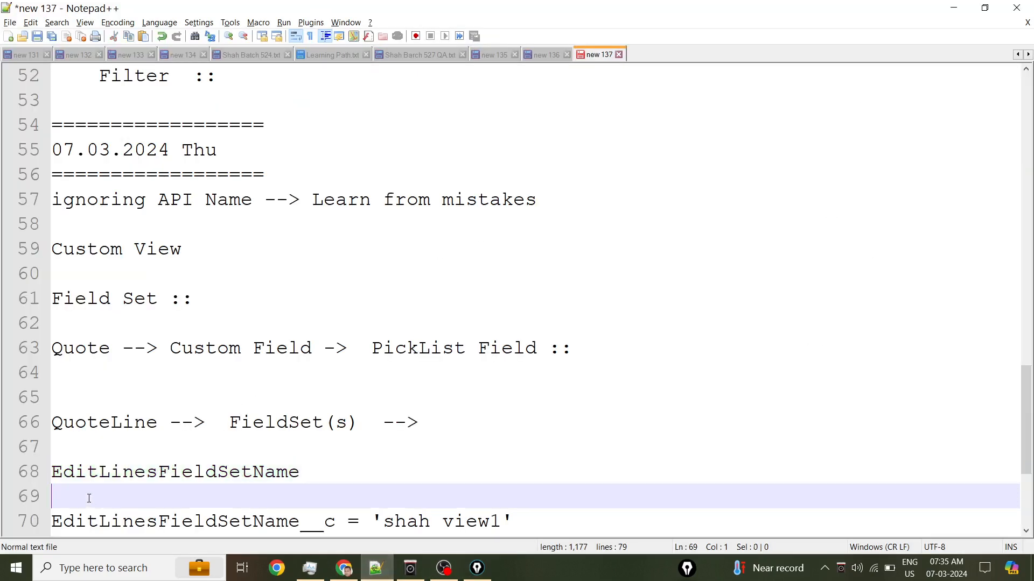
drag(54, 472, 300, 472)
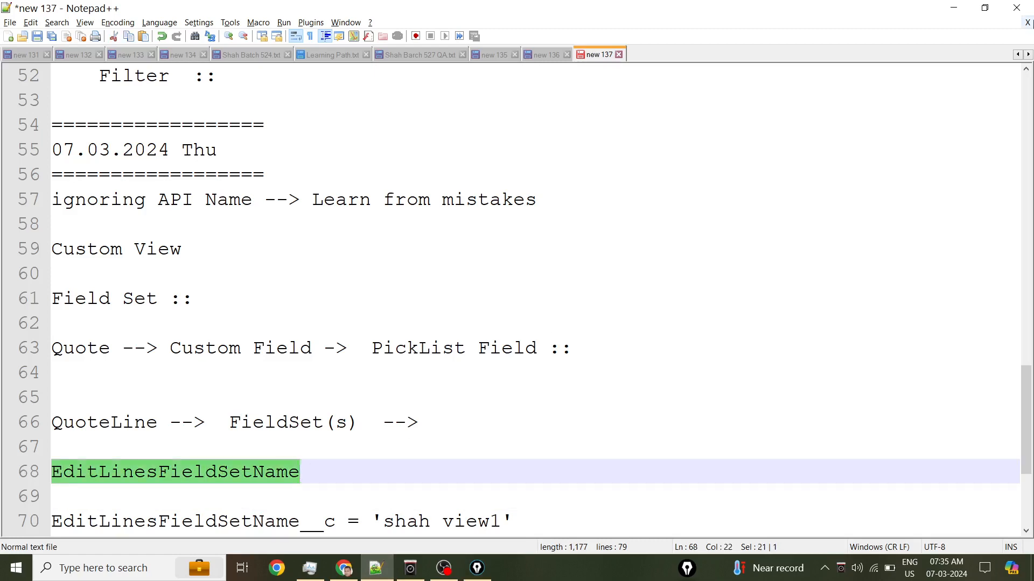
click(954, 11)
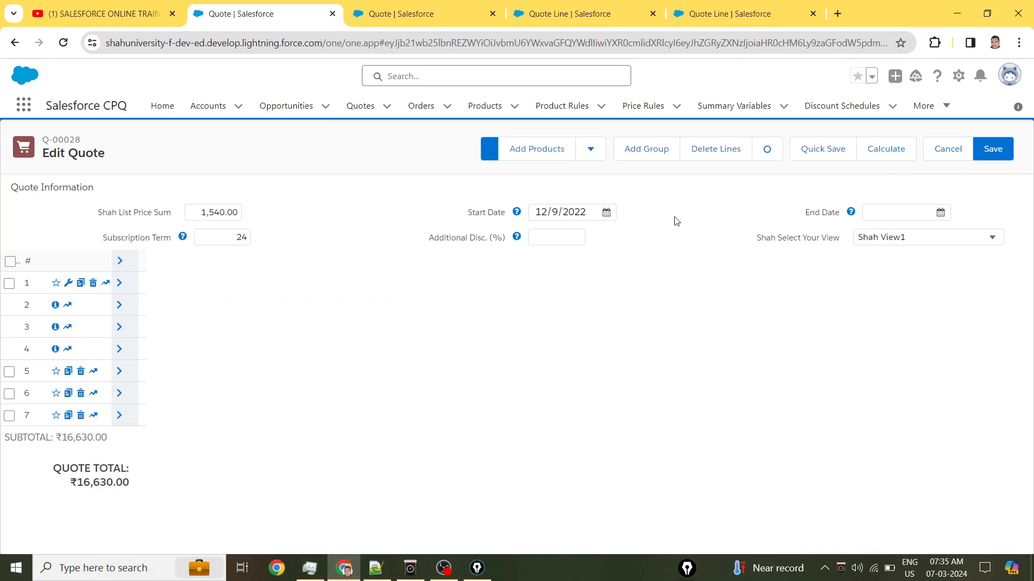
Circle the collapsed quote line table, reset Shah Select Your View to --None--, and quick-save the quote.
mouse_move(17, 245)
mouse_down()
mouse_move(171, 251)
mouse_move(161, 434)
mouse_move(6, 441)
mouse_move(19, 259)
mouse_move(158, 269)
mouse_up()
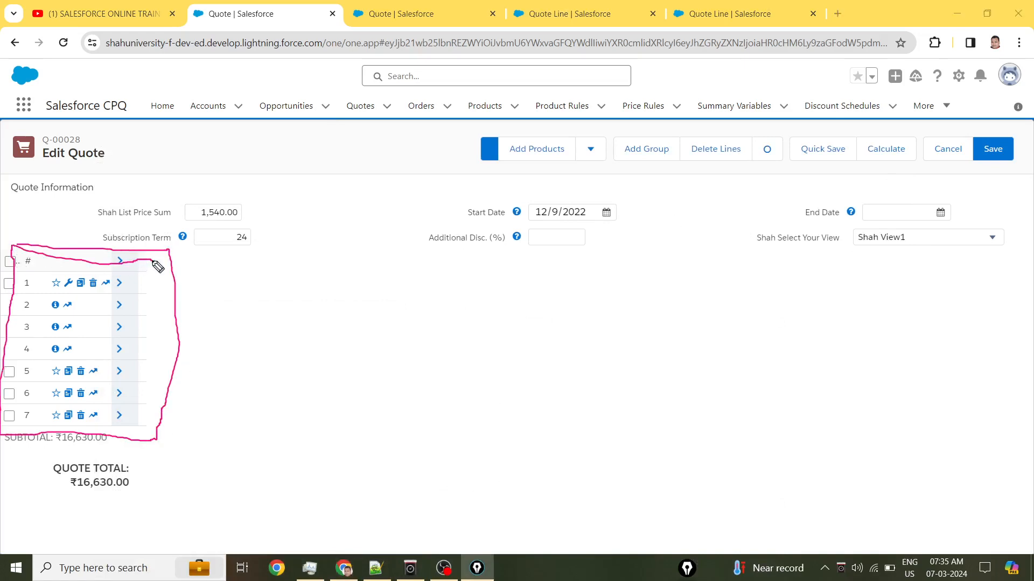
click(934, 238)
click(895, 254)
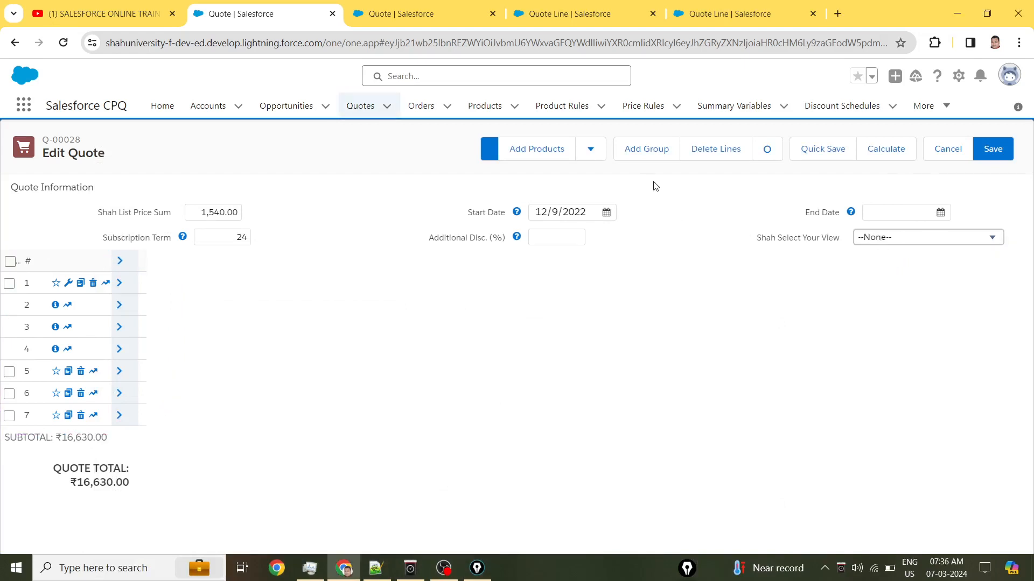
click(814, 154)
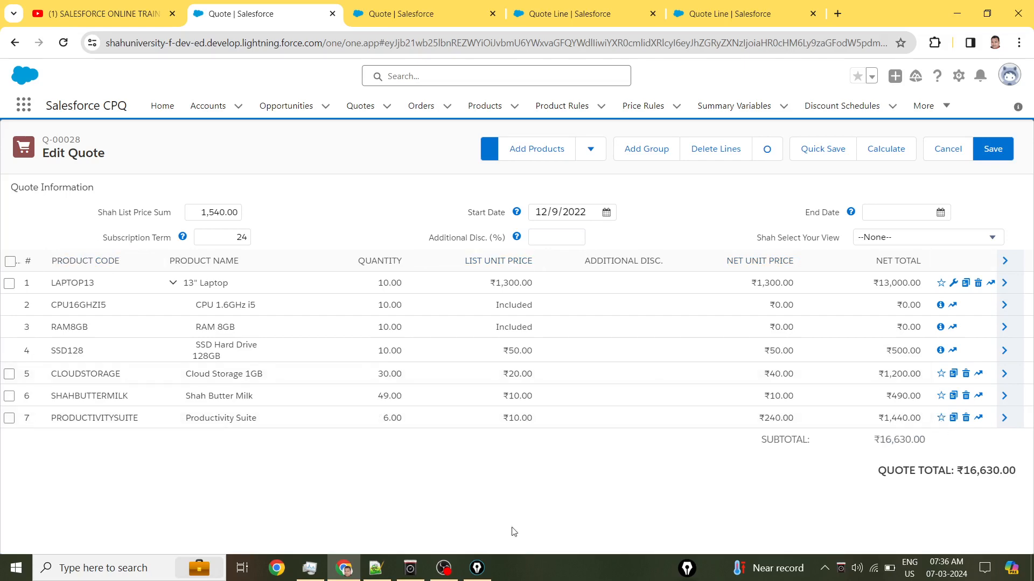
Review the QuoteLine --> FieldSet(s) line in the Notepad++ notes, highlighting its parts, and return to the browser.
click(376, 568)
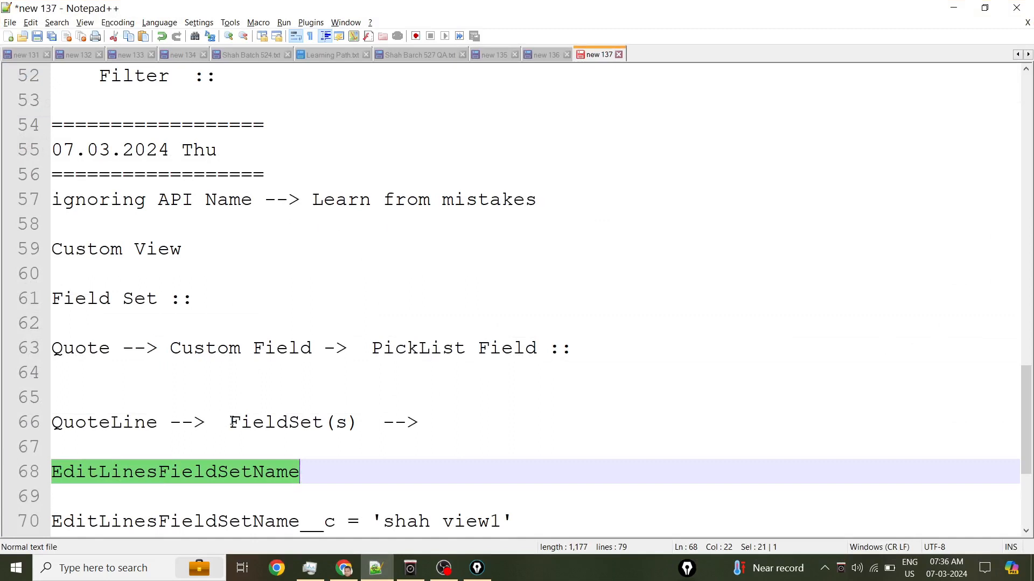
drag(230, 423, 360, 420)
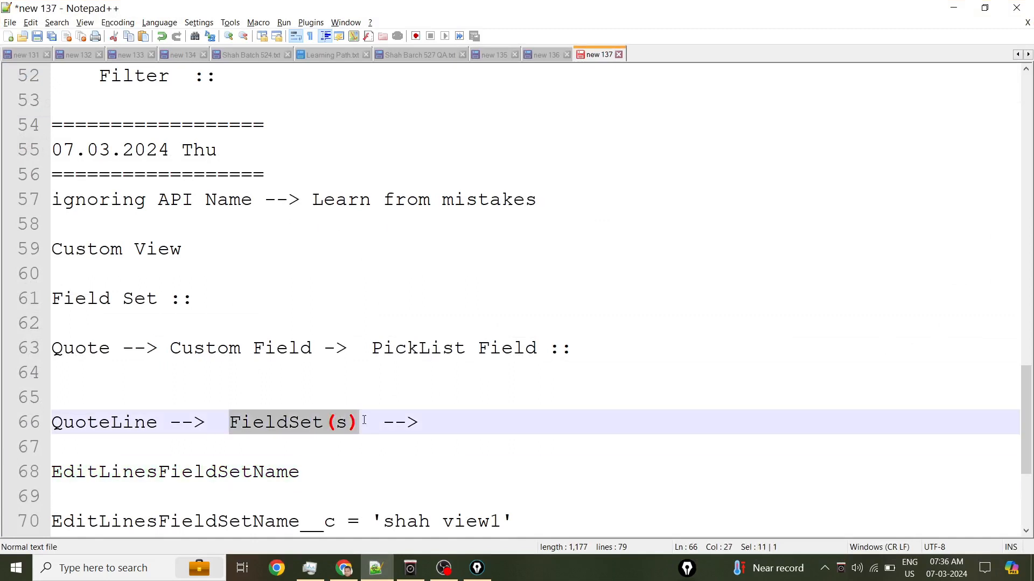
drag(86, 429, 122, 427)
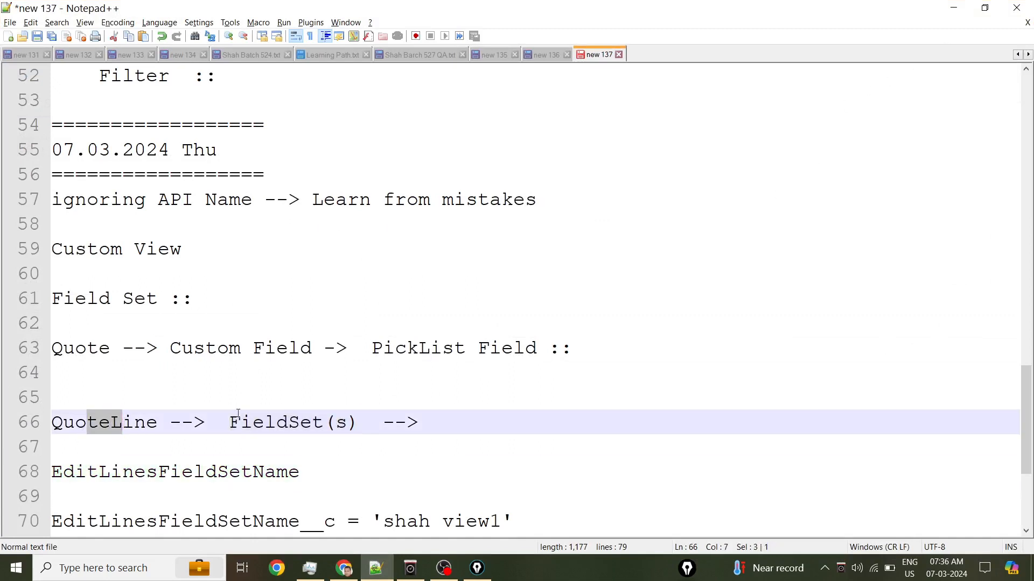
click(952, 6)
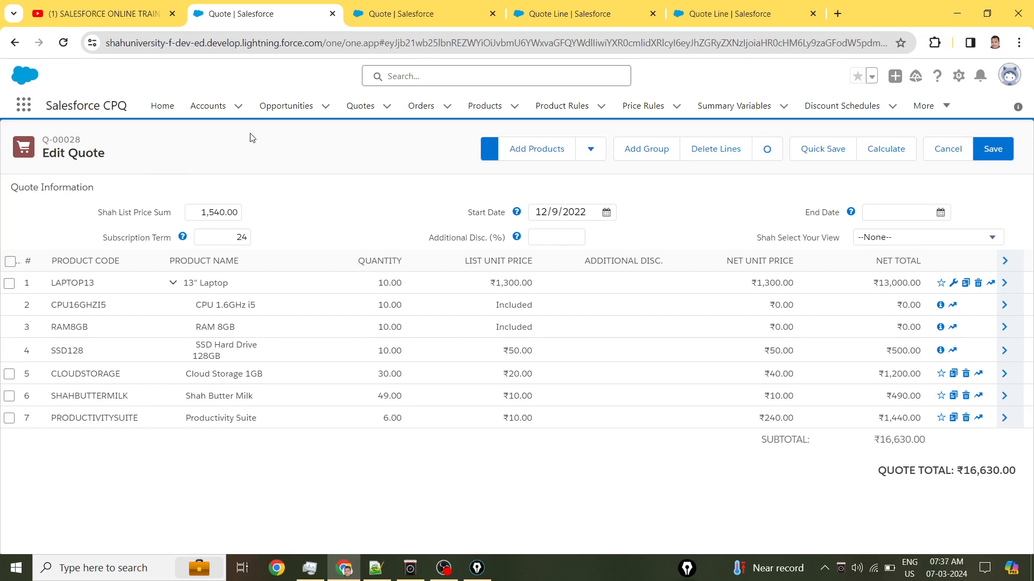
Start a new field set on the Quote Line object with the label Shah View1 and the name Shah_View1.
click(377, 16)
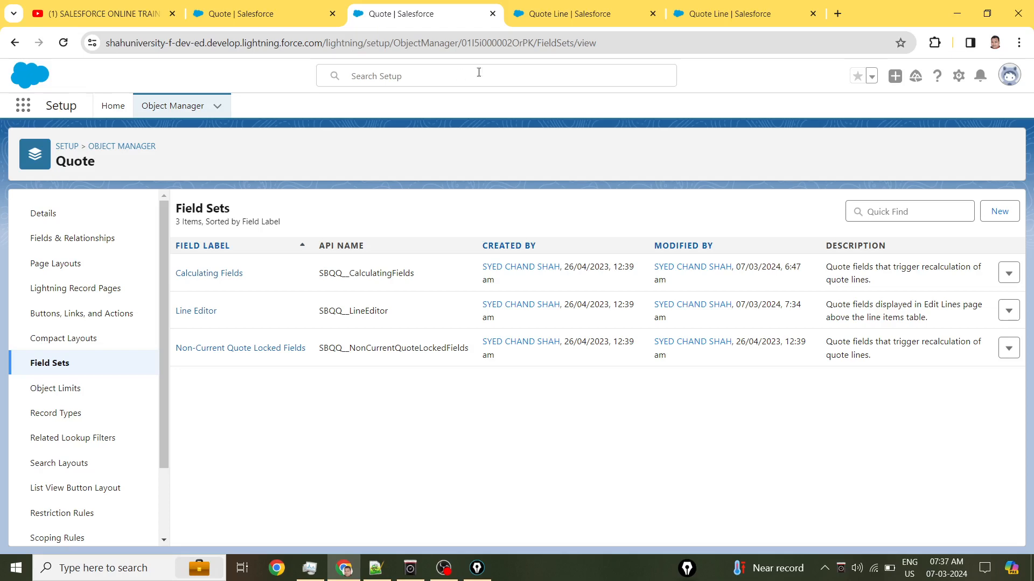
click(557, 19)
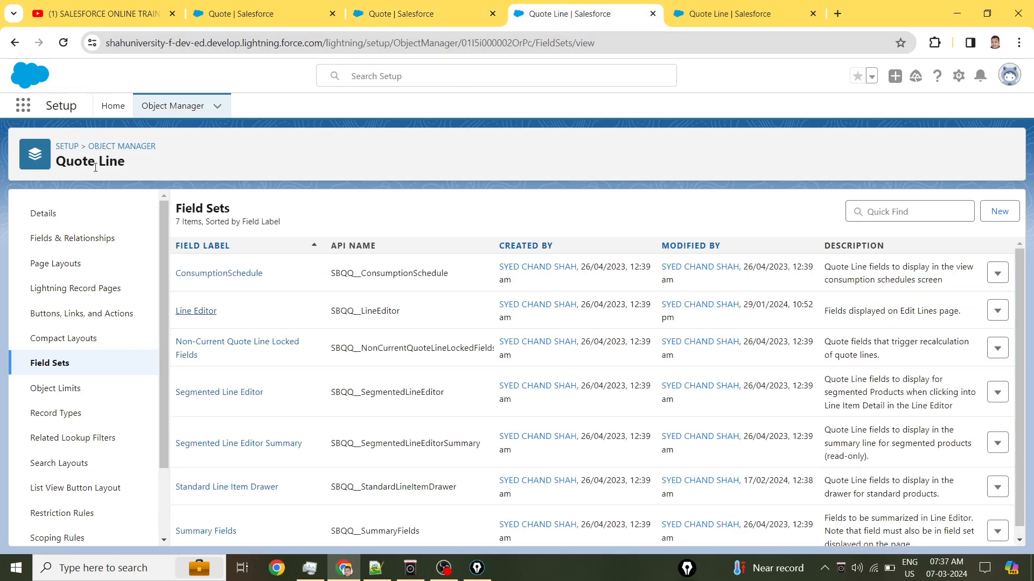
click(58, 369)
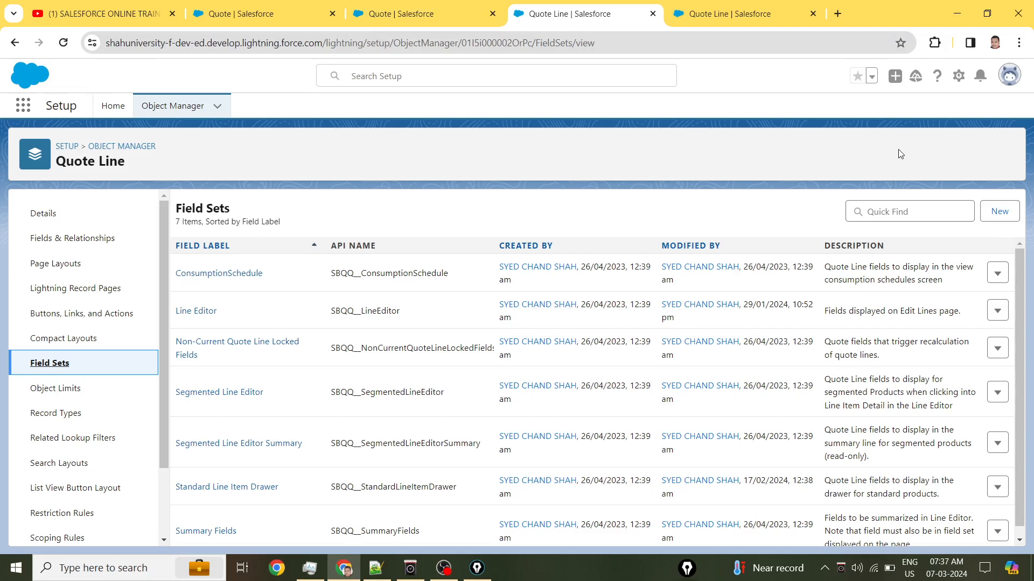
click(999, 212)
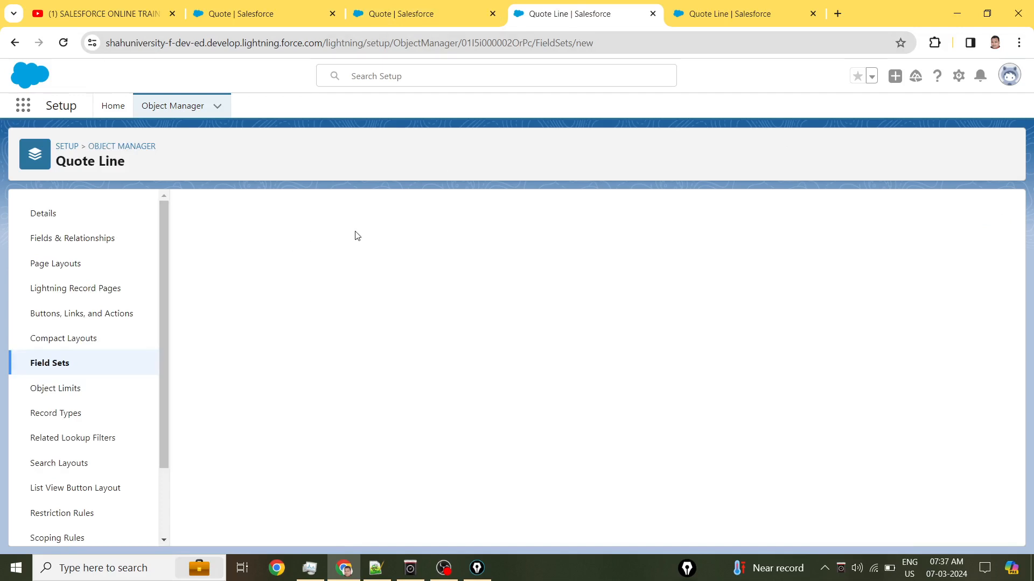
click(382, 288)
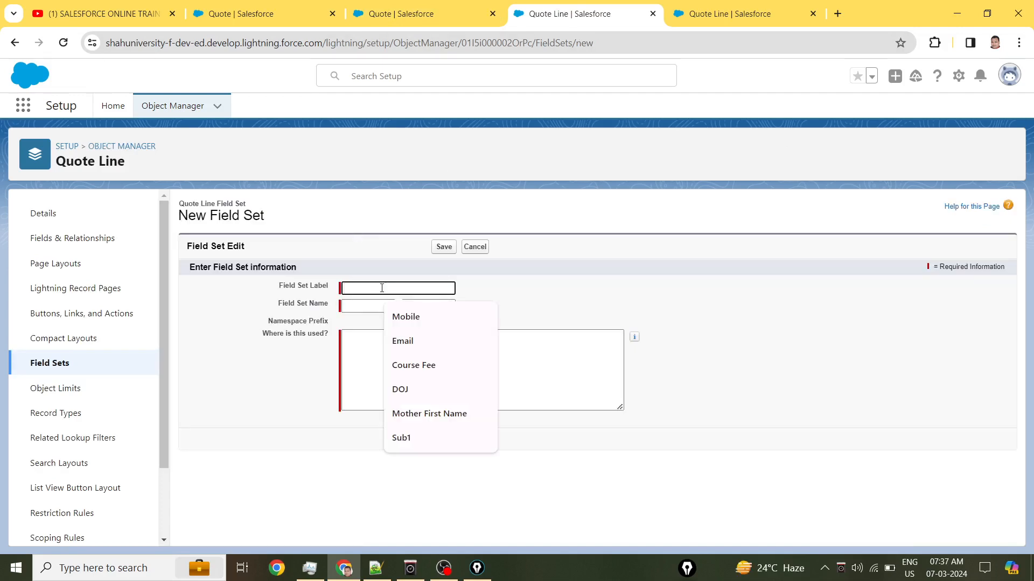
text(Shah View)
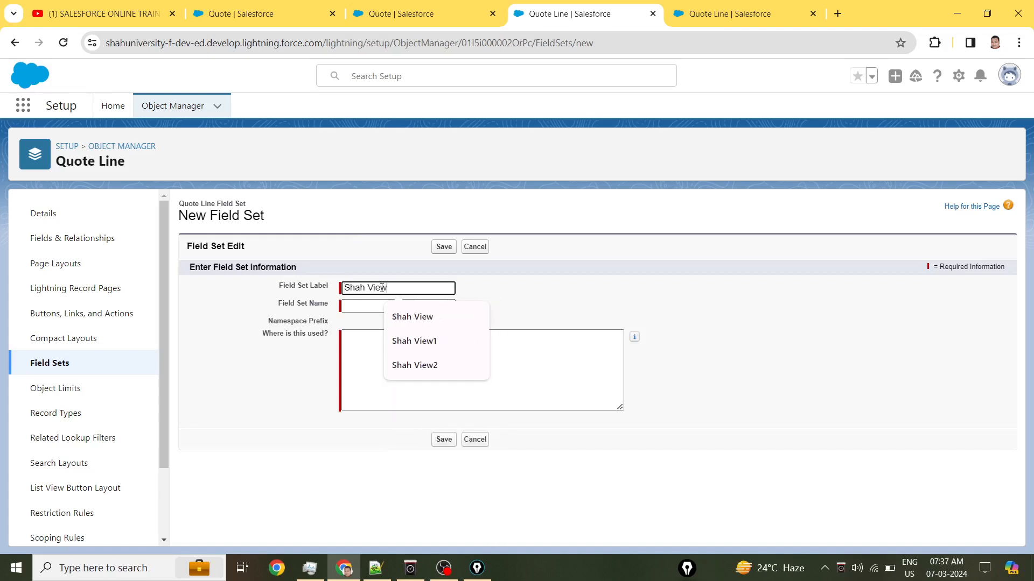
text(1)
key(Tab)
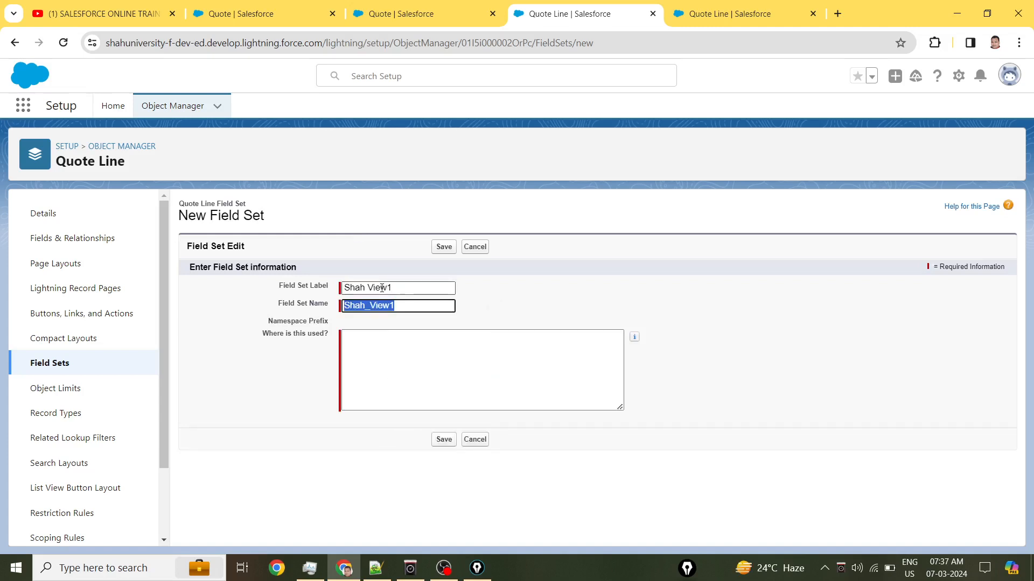
Mark the new field set's label and name, and circle the underscore in Shah_View1.
click(574, 332)
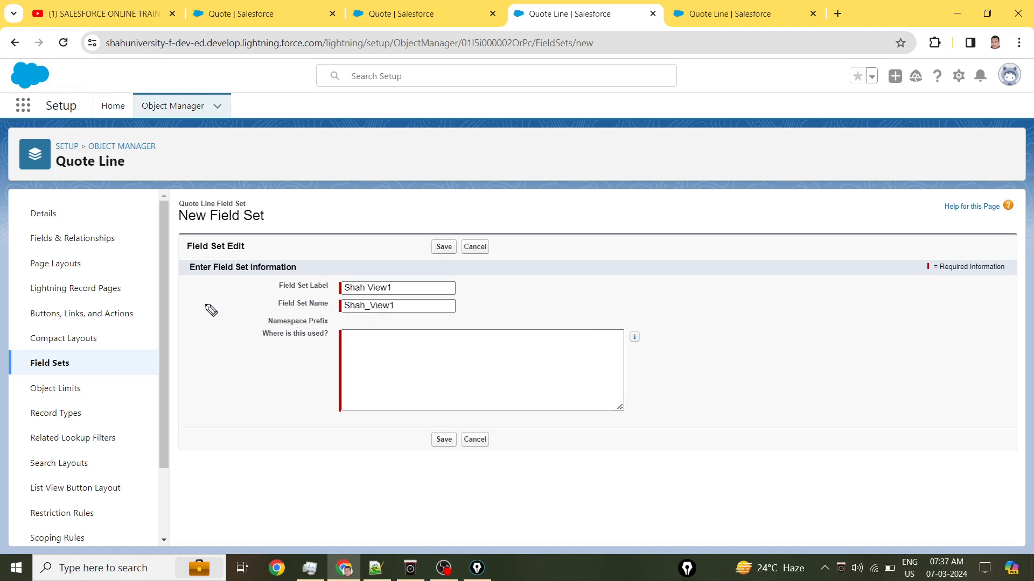
mouse_move(195, 301)
mouse_down()
mouse_move(279, 290)
mouse_move(372, 296)
mouse_up()
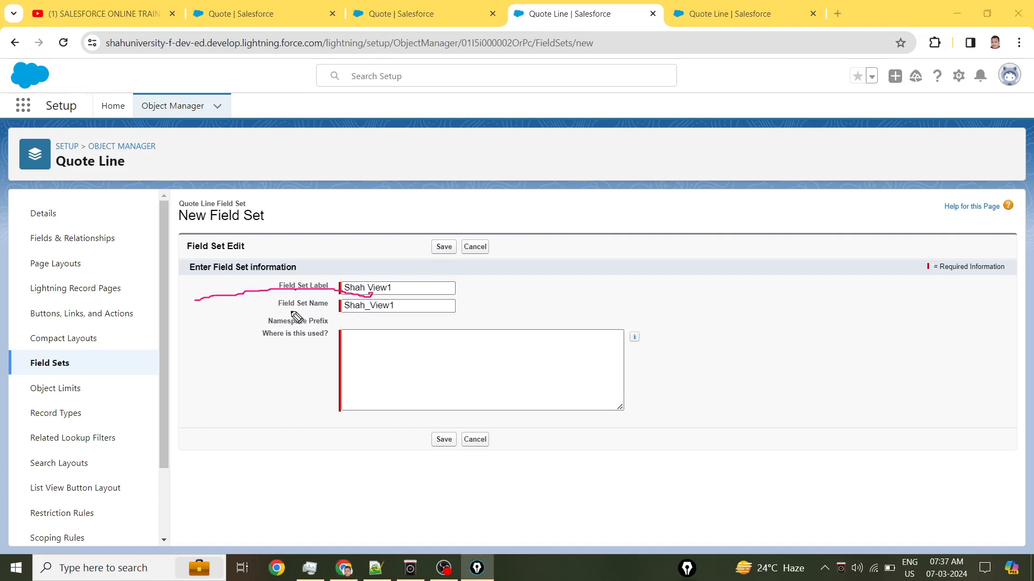
drag(272, 312, 327, 311)
drag(375, 313, 359, 316)
mouse_move(375, 297)
mouse_down()
mouse_move(358, 319)
mouse_move(374, 316)
mouse_move(379, 297)
mouse_up()
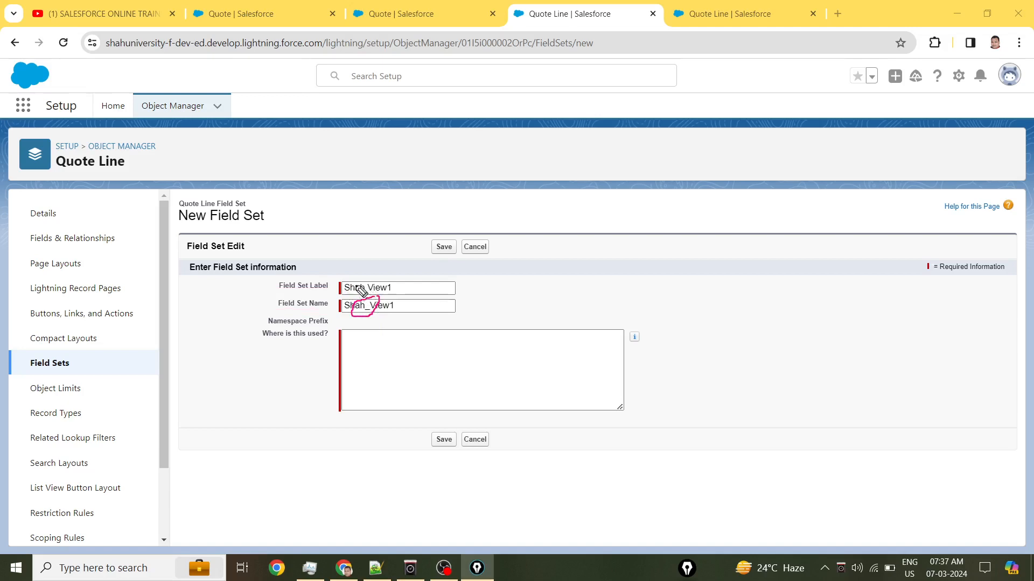
Fill in where the field set is used with a note naming the trainer and "to use there", and save it.
click(378, 344)
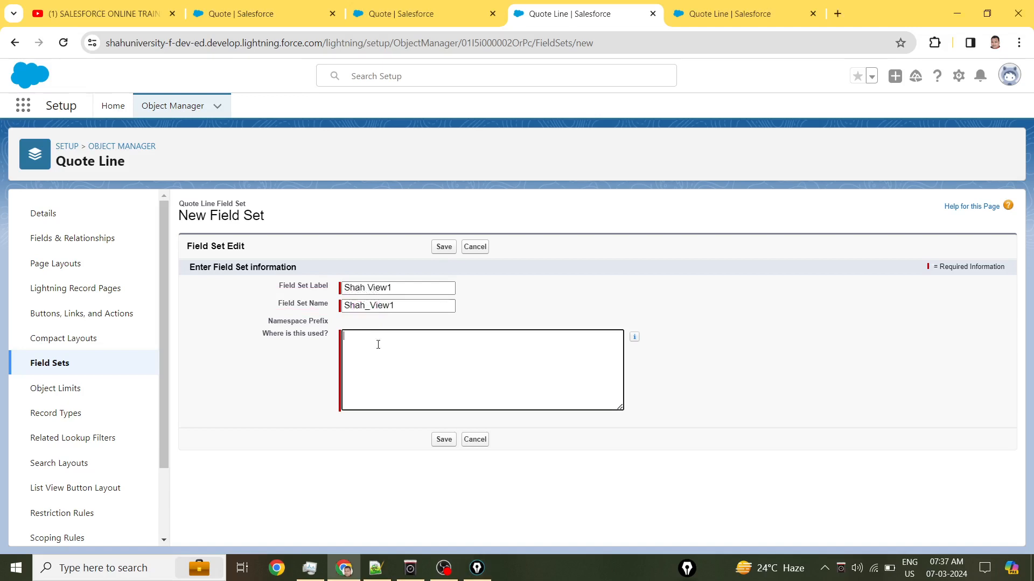
text(Shah The Trainer)
key(Return)
text(to use there)
key(Return)
click(446, 247)
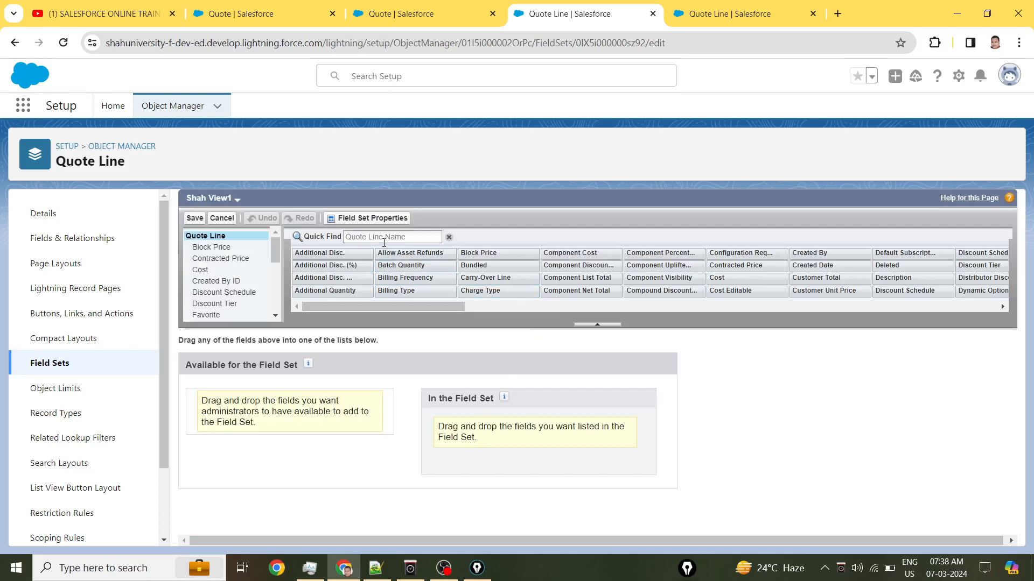
Add Product Family, Product Name and Quantity to the Shah View1 field set, in that order, and save it.
click(397, 236)
text(produ)
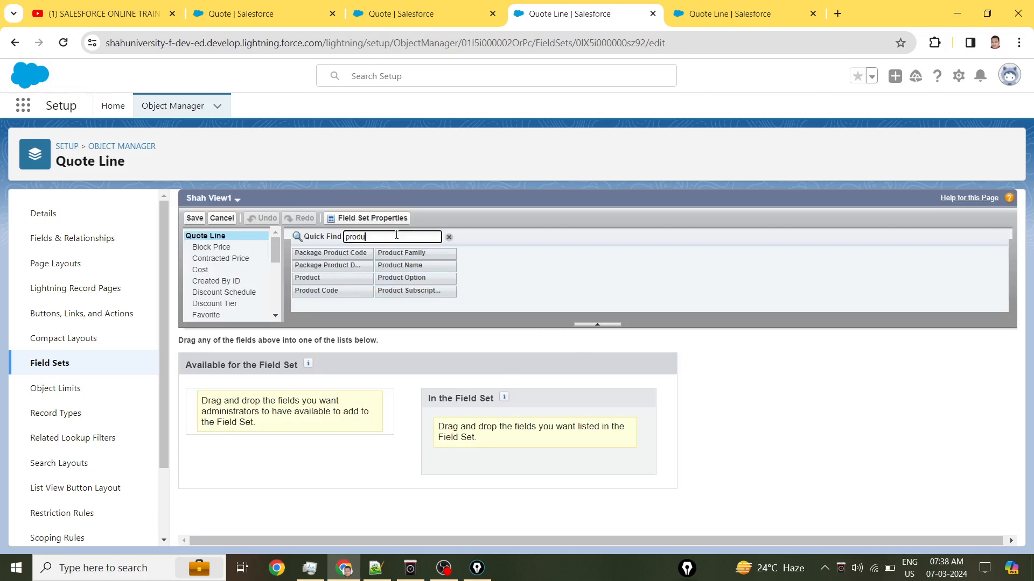
drag(412, 253, 480, 423)
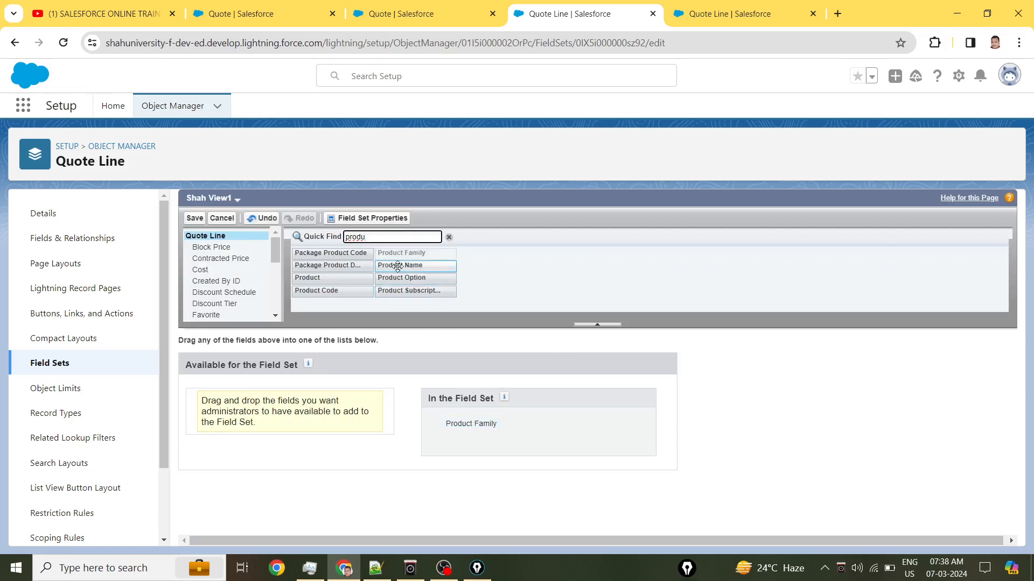
drag(399, 265, 474, 436)
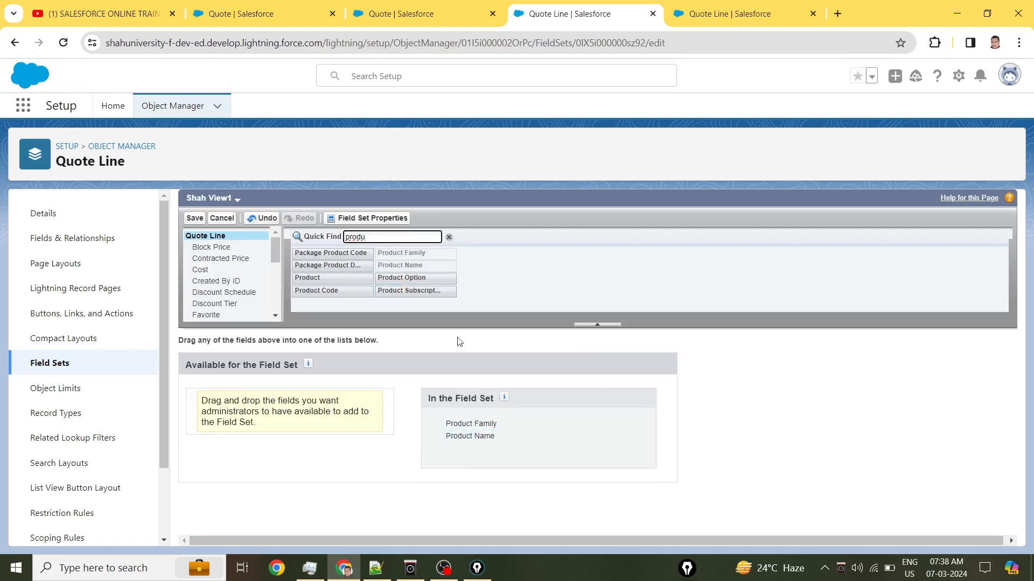
drag(377, 237, 333, 240)
text(quantity)
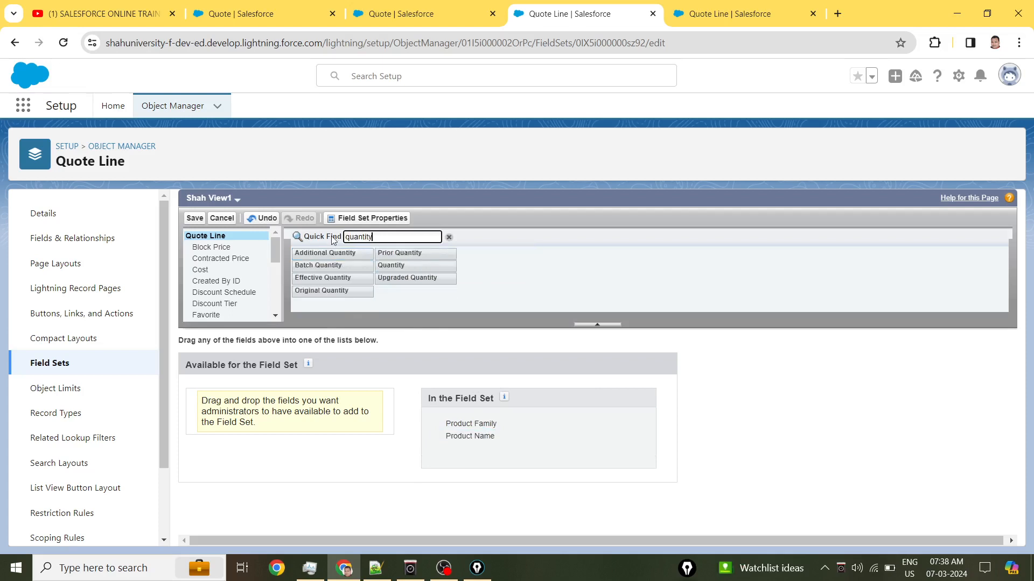
drag(389, 266, 454, 455)
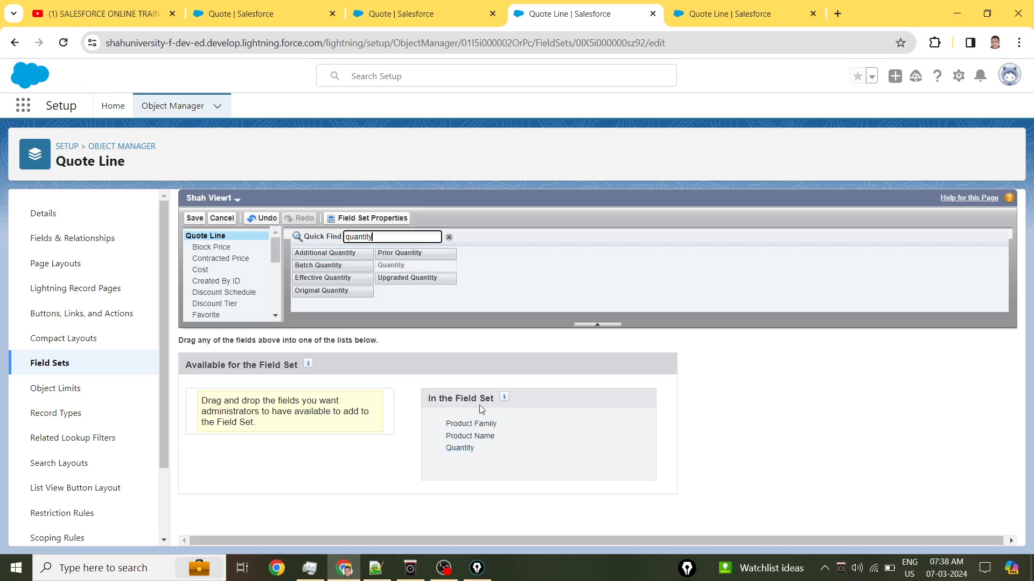
click(197, 219)
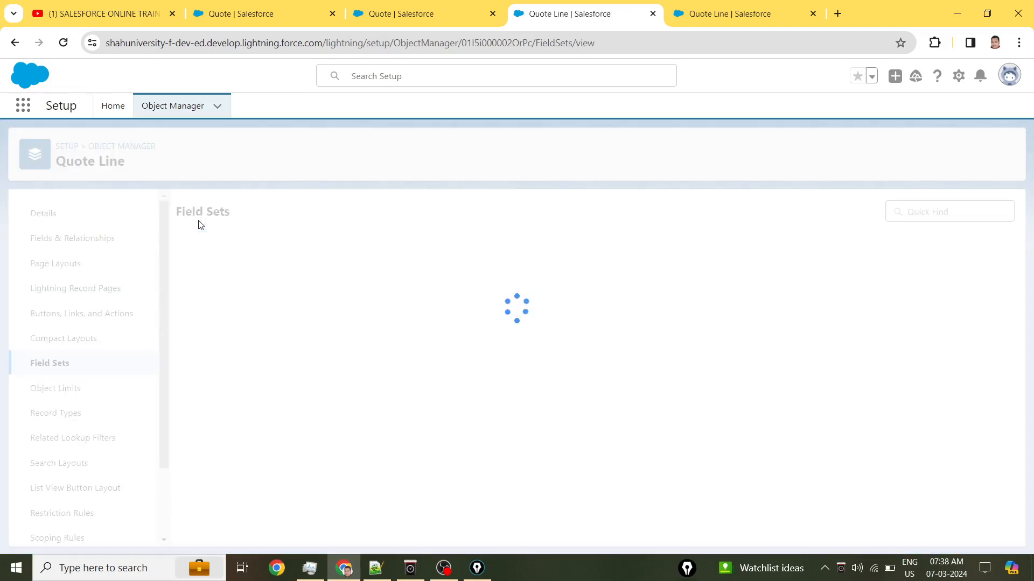
Start another Quote Line field set with the label Shah View2 and the name Shah_View2.
click(1003, 215)
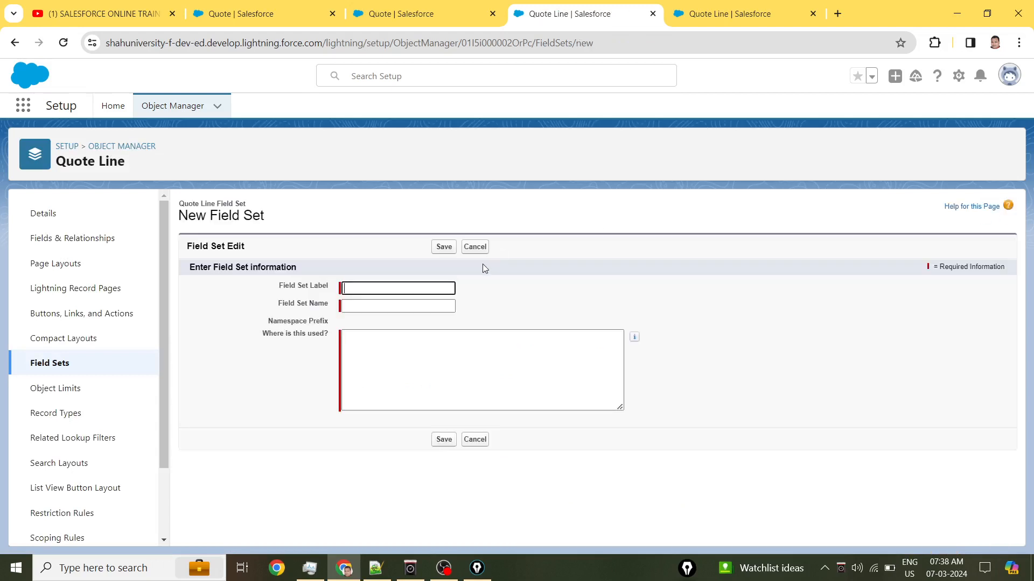
click(420, 283)
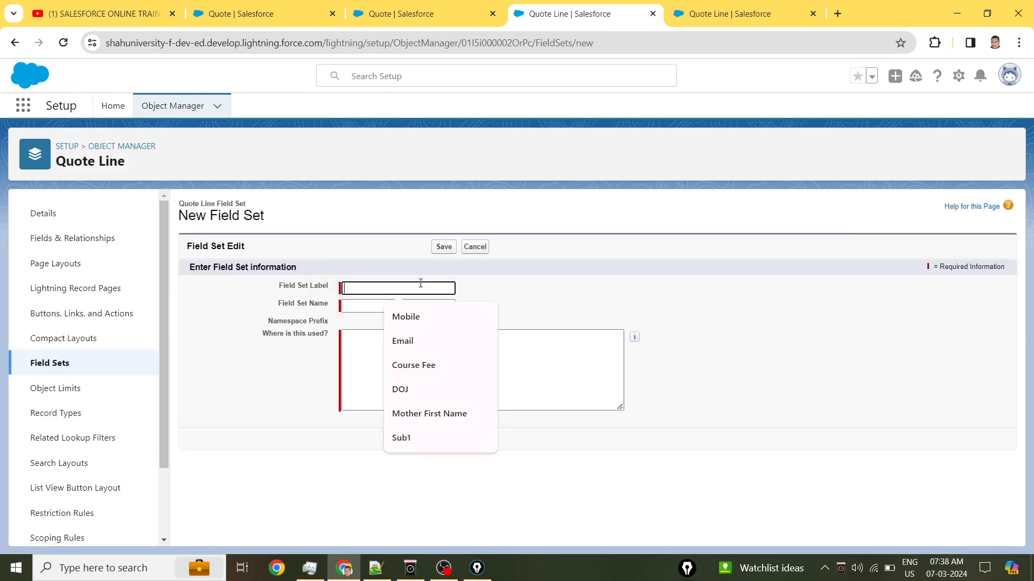
text(hash)
key(BackSpace)
key(BackSpace)
text(Sha)
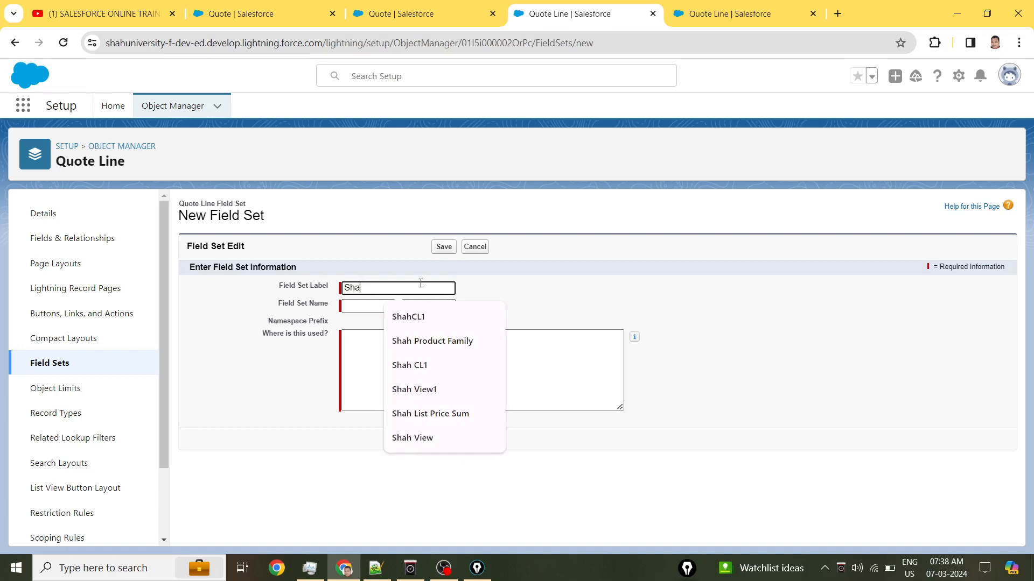
text(h View)
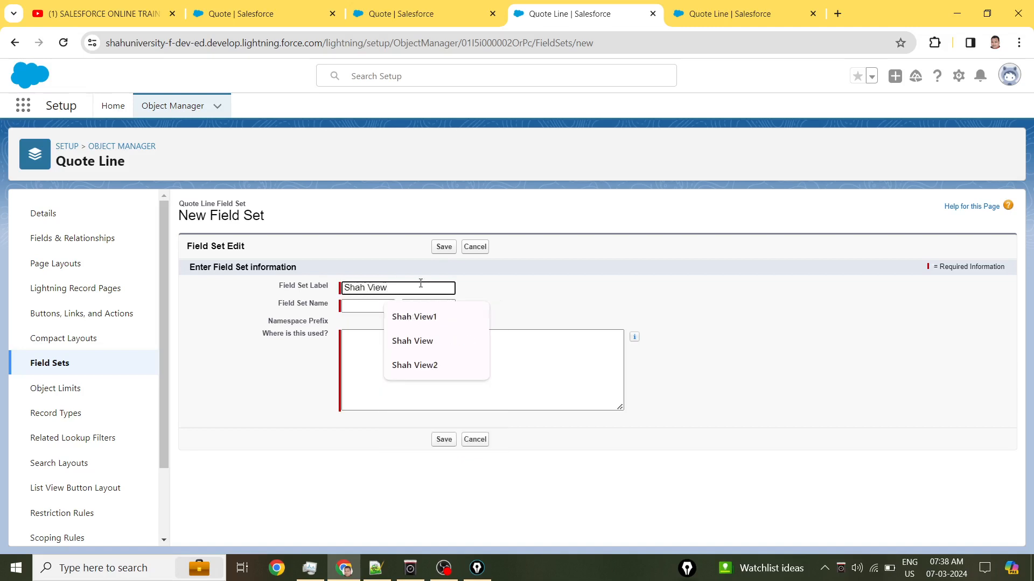
text(2)
key(Tab)
Commit the Shah View2 label on the new field set and list the Shah Select Your View options in the quote line editor.
click(547, 291)
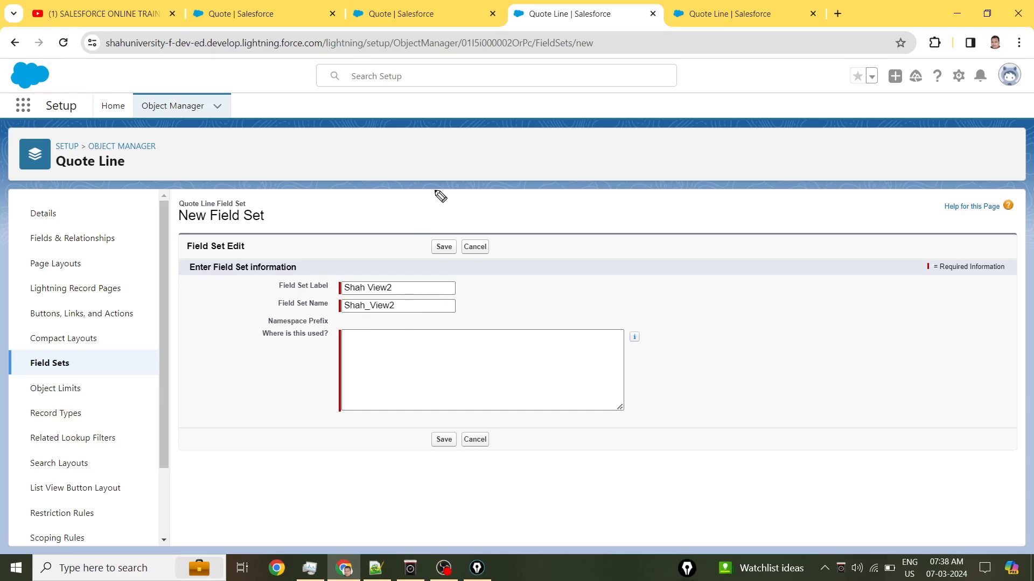
key(ctrl+Tab)
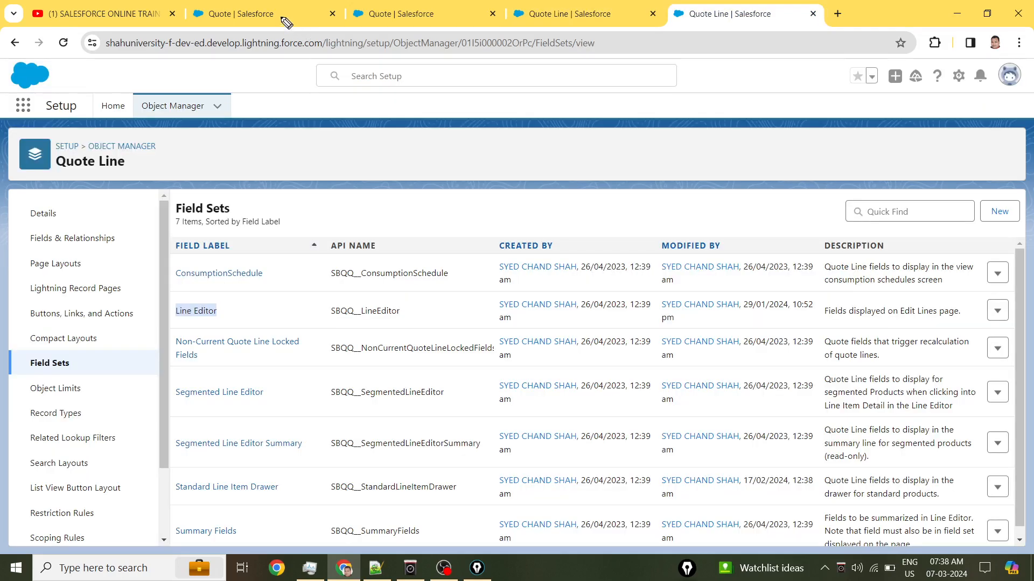
click(280, 18)
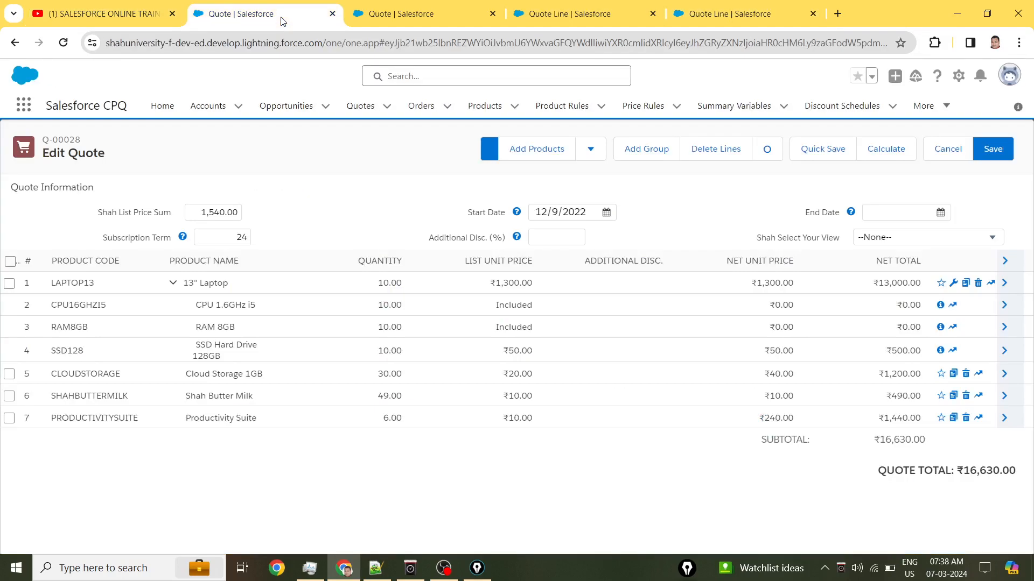
key(ctrl+shift+Tab)
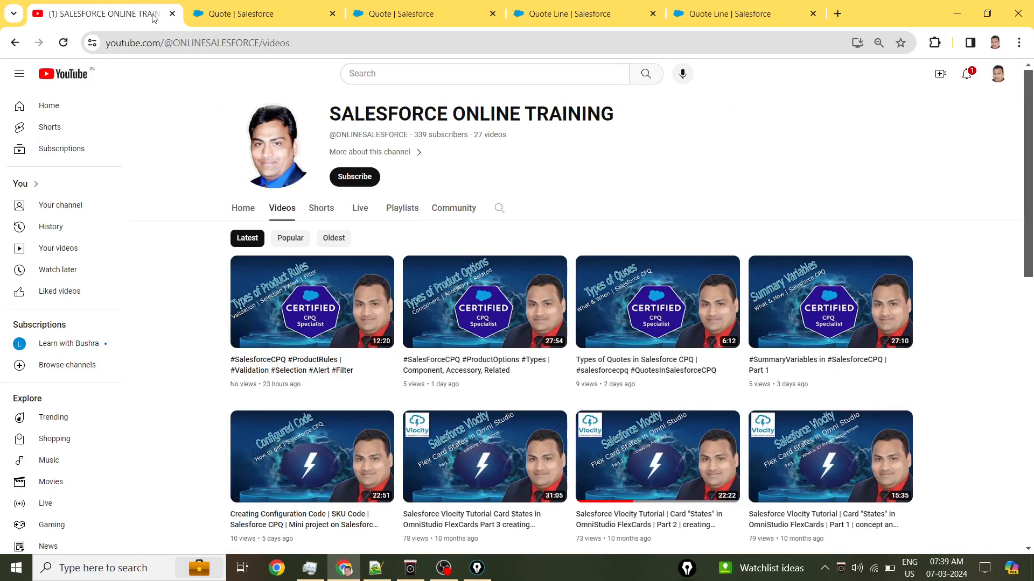
click(276, 24)
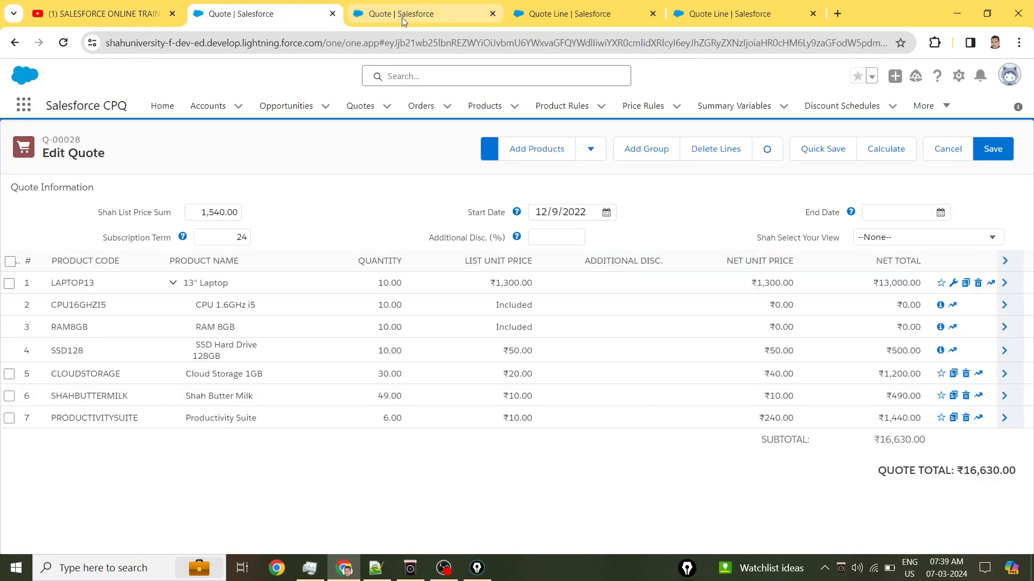
click(898, 238)
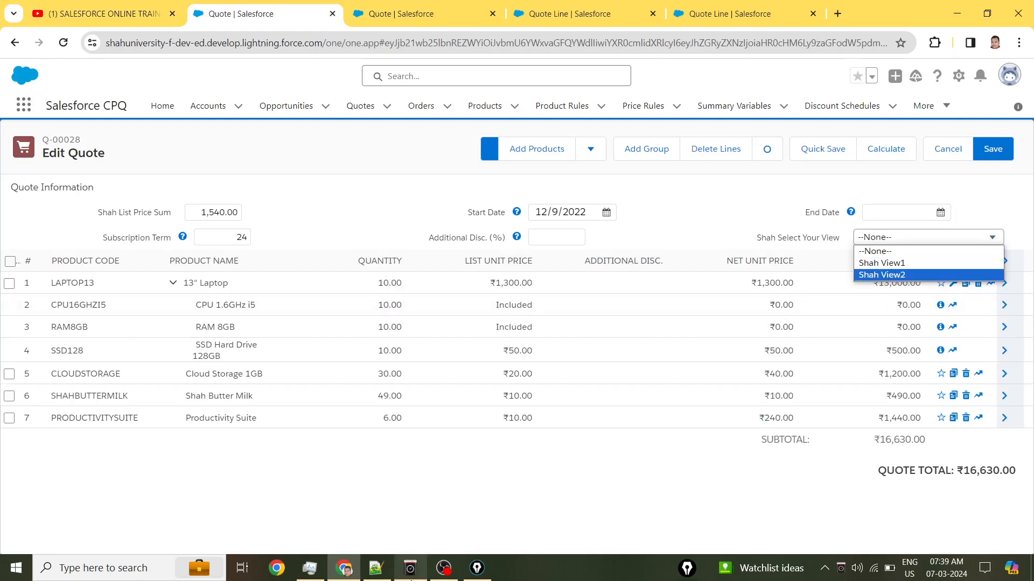
Switch to Notepad++ and review the notes on the Quote picklist field and the QuoteLine field sets.
click(380, 574)
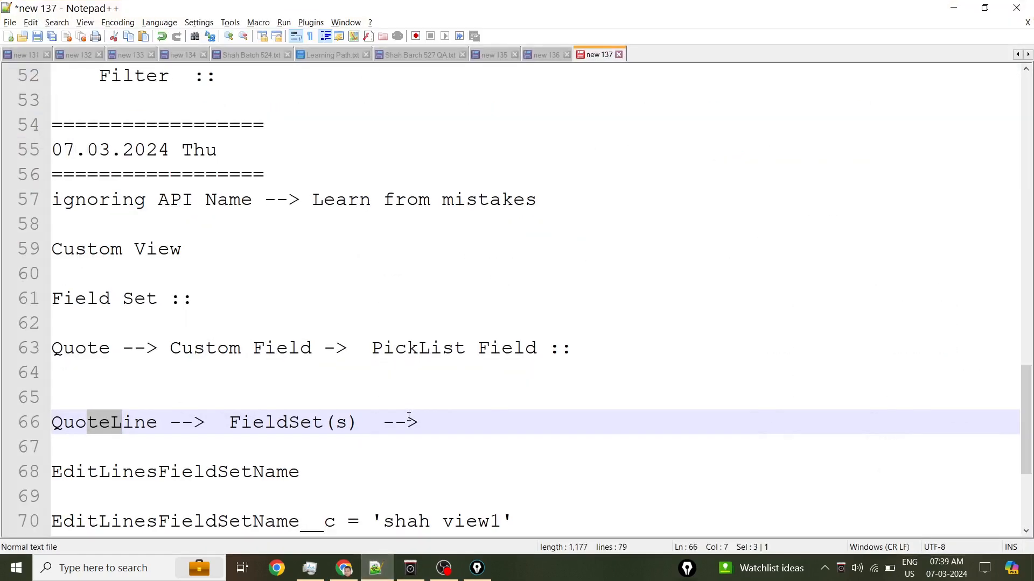
scroll(408, 409, up, 2)
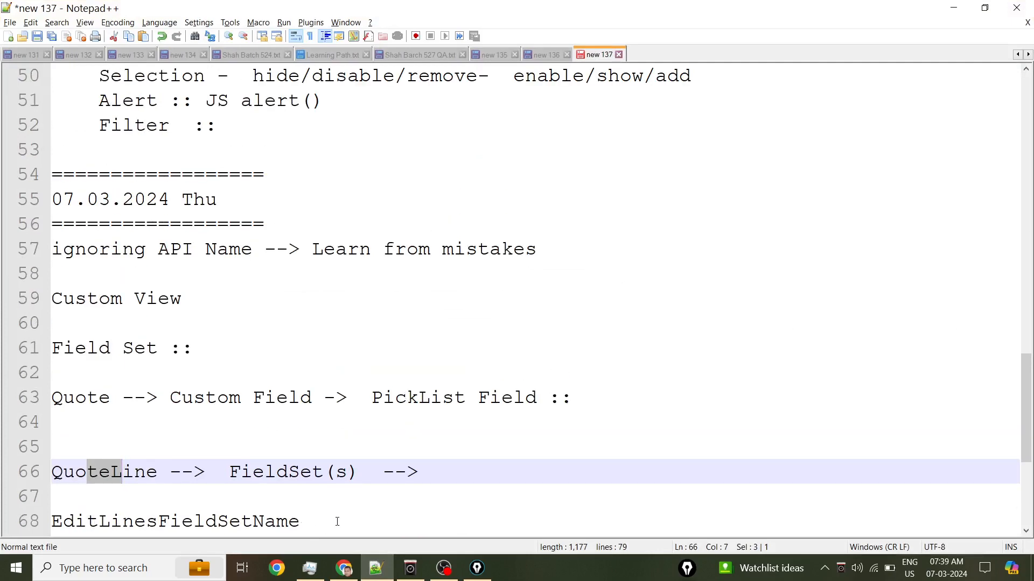
click(377, 575)
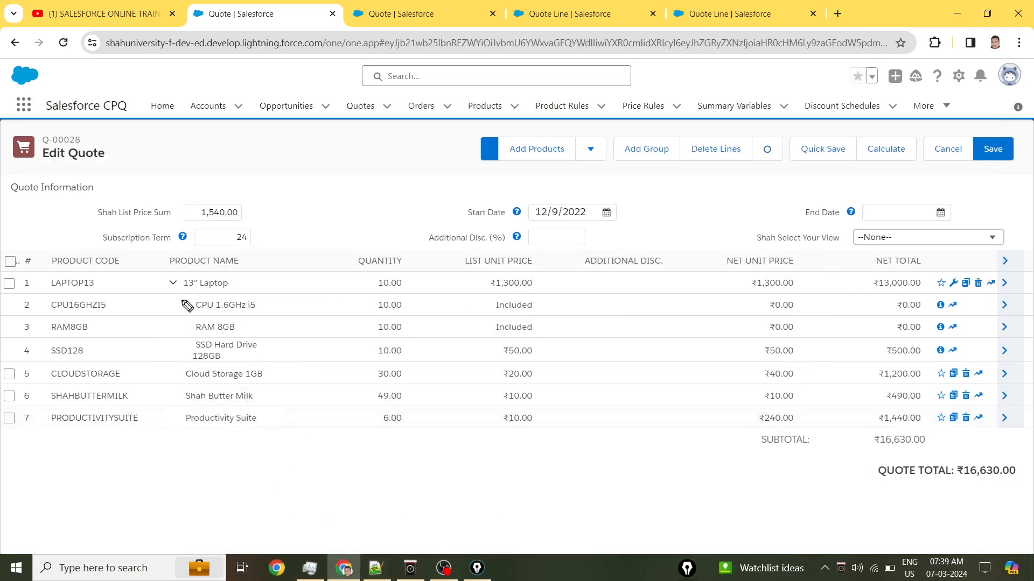
Switch to the quote line editor in Chrome and mark the Product Code, Product Name and Quantity column headings.
drag(122, 253, 128, 252)
drag(204, 269, 237, 273)
drag(392, 269, 414, 275)
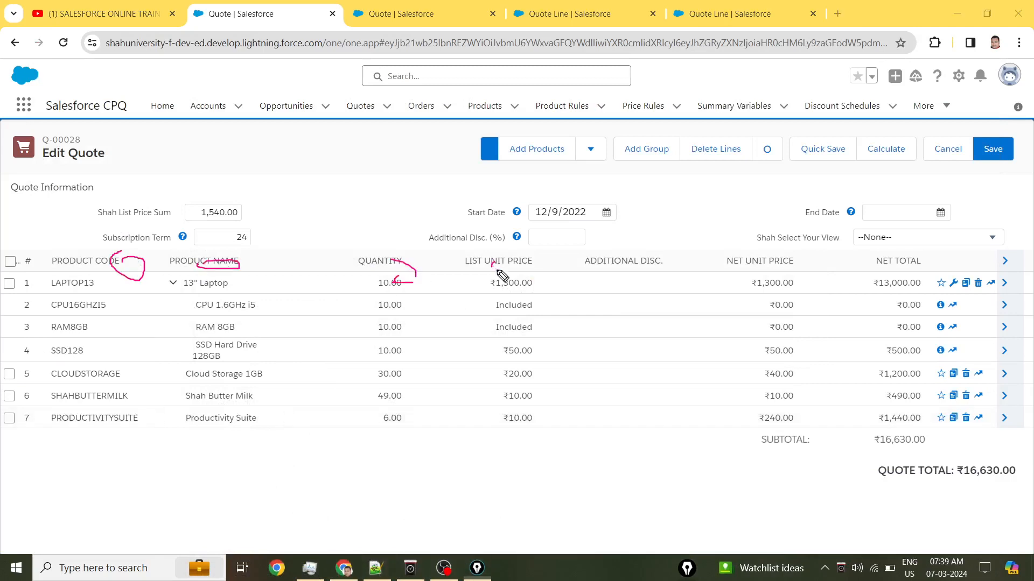
Fill in where the Shah View2 field set is used with a note naming the trainer and "to use there here everywhere..", and save it.
click(439, 21)
click(564, 16)
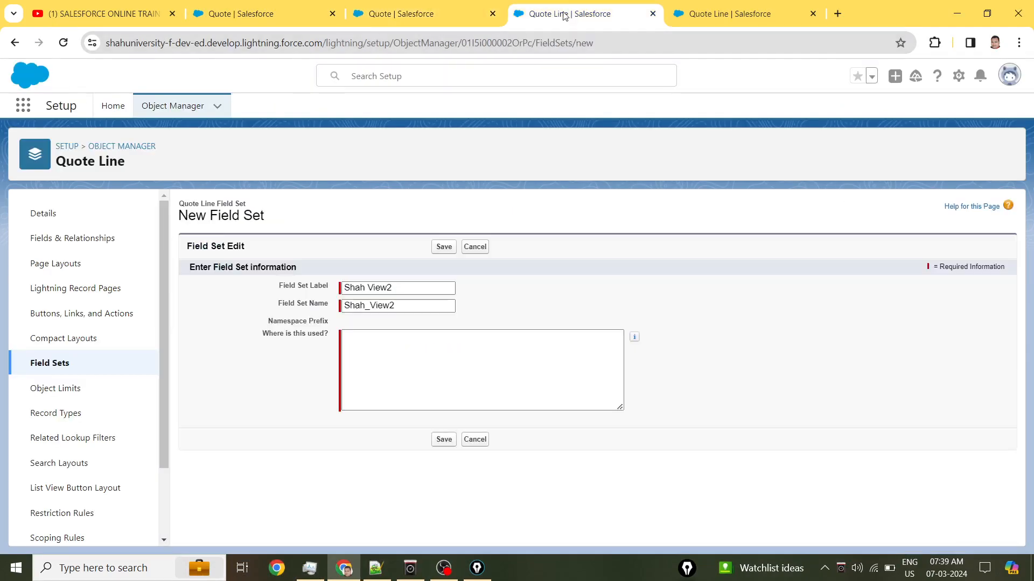
click(393, 362)
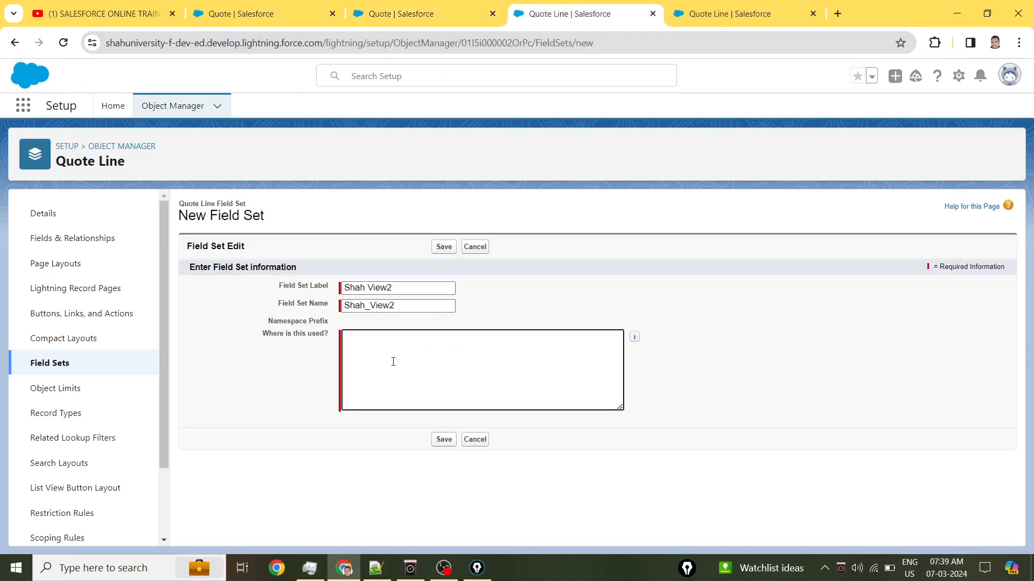
text(Shah The Trainer)
key(Return)
text(to use there)
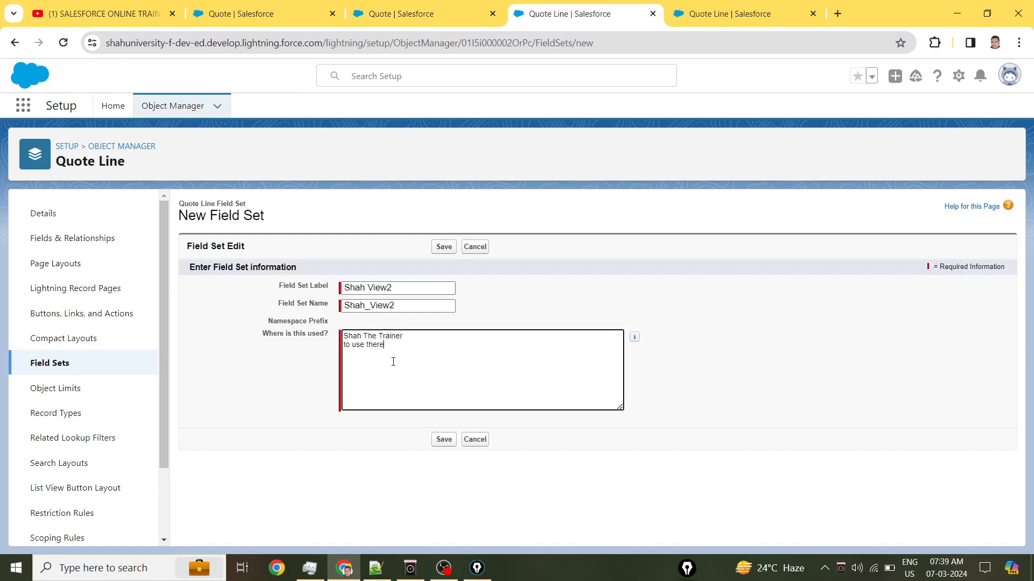
text( here everywhere.)
click(444, 439)
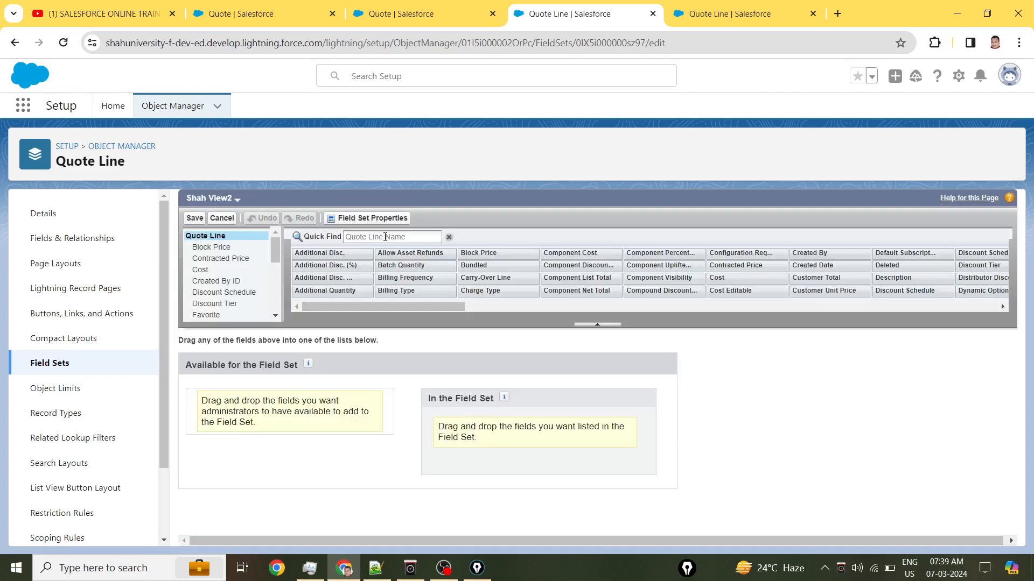
Add Product Name and Quantity to the Shah View2 field set, in that order.
click(385, 235)
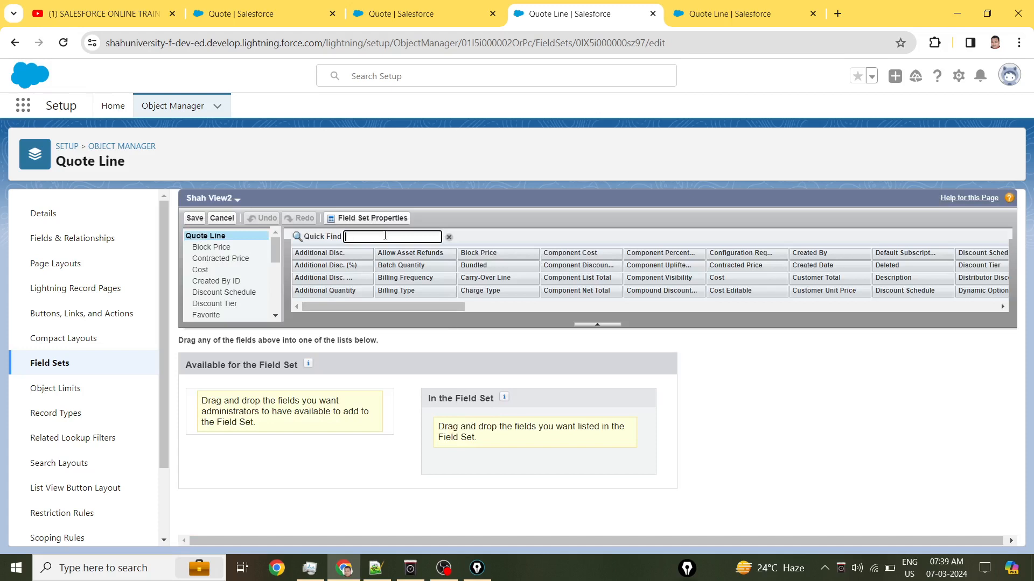
text(product)
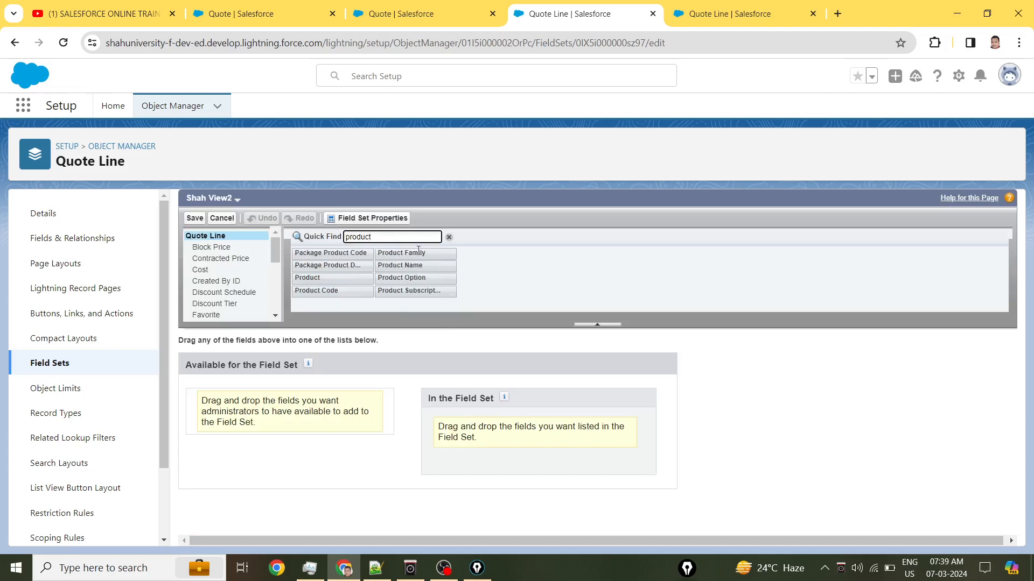
drag(411, 265, 464, 434)
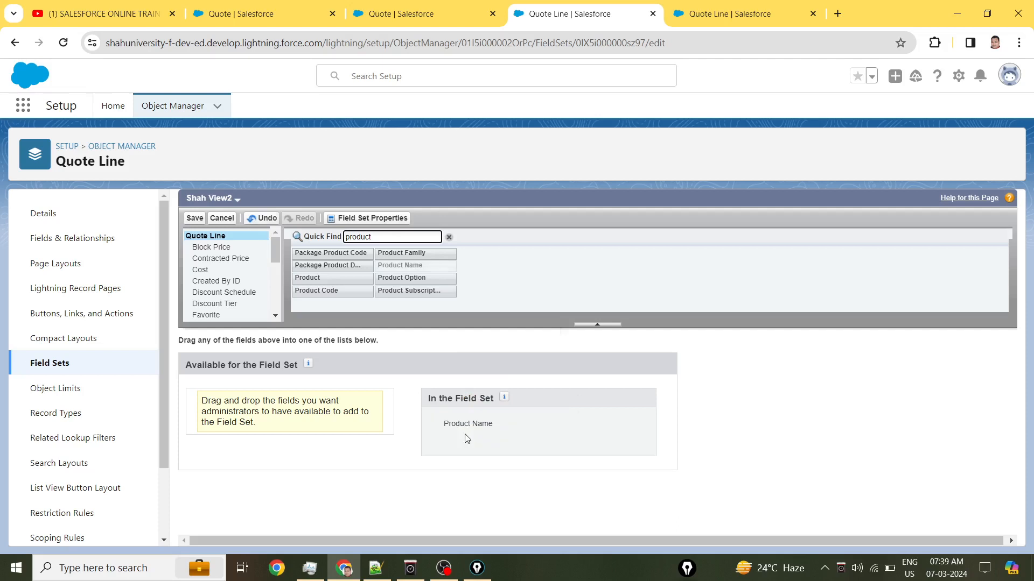
double_click(404, 240)
text(quan)
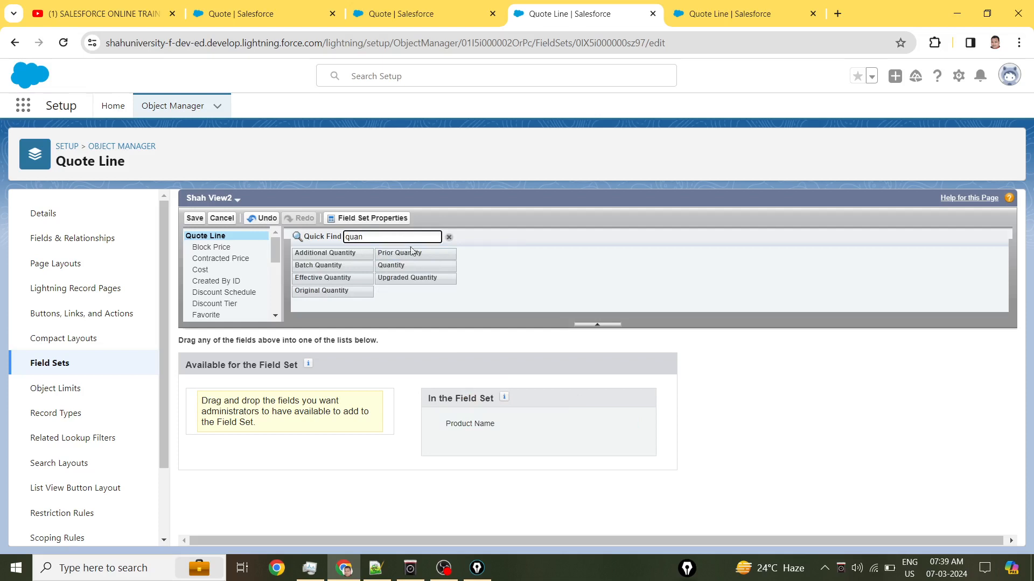
drag(417, 266, 505, 451)
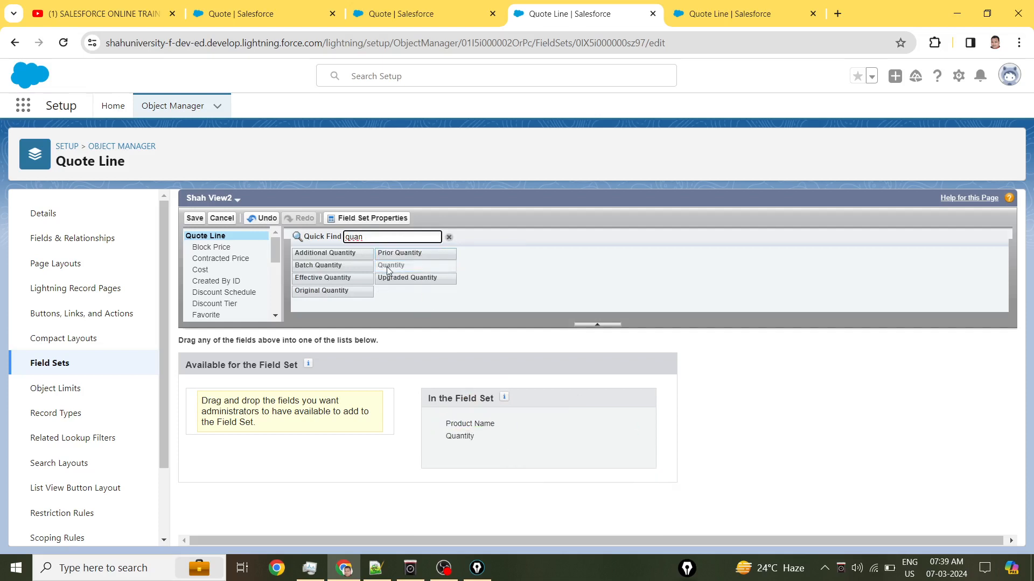
Add Unit Cost and Net Total below Quantity in the Shah View2 field set, and save it.
double_click(345, 238)
text(un)
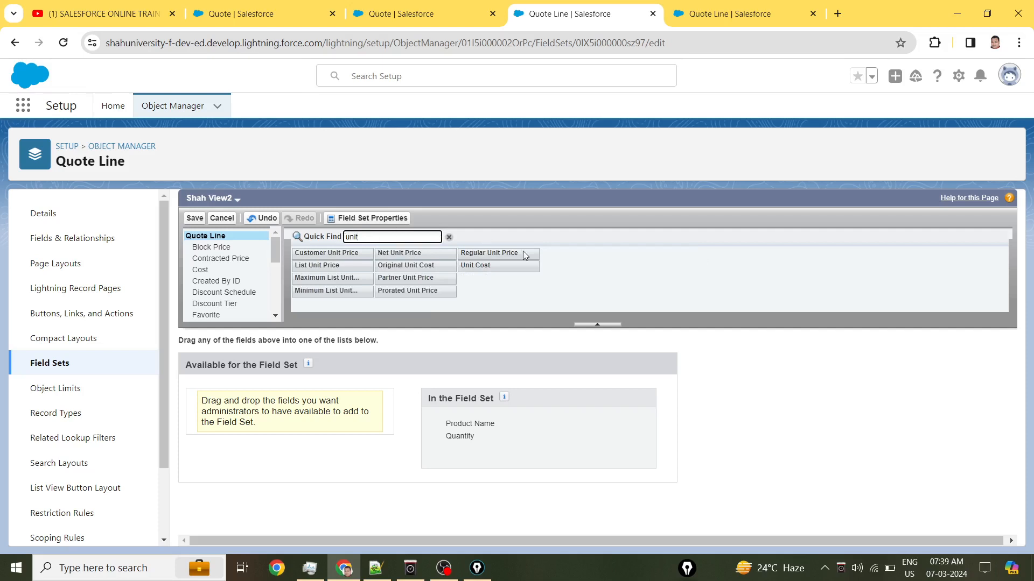
drag(484, 265, 519, 448)
drag(378, 236, 540, 465)
text(net)
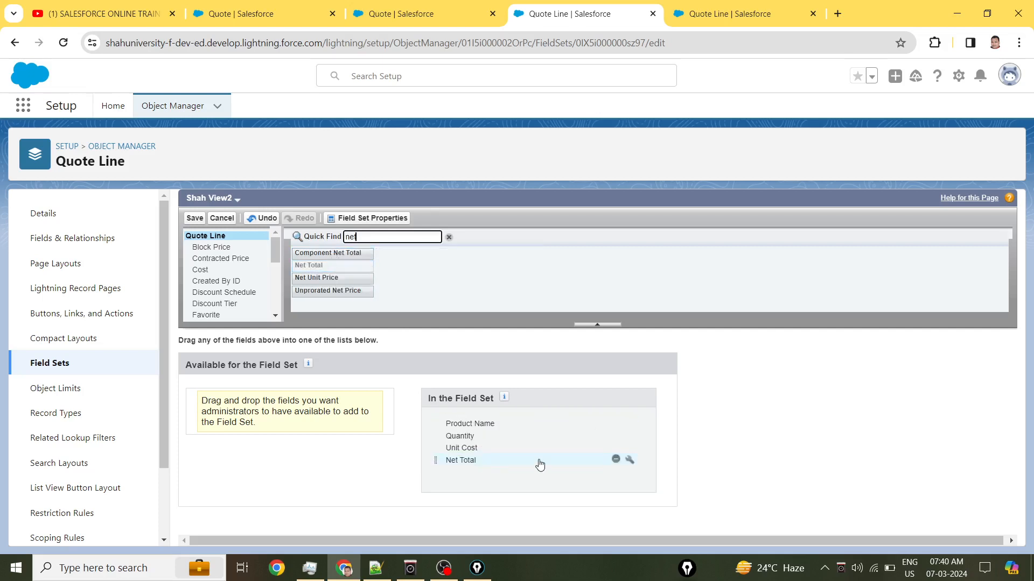
click(199, 217)
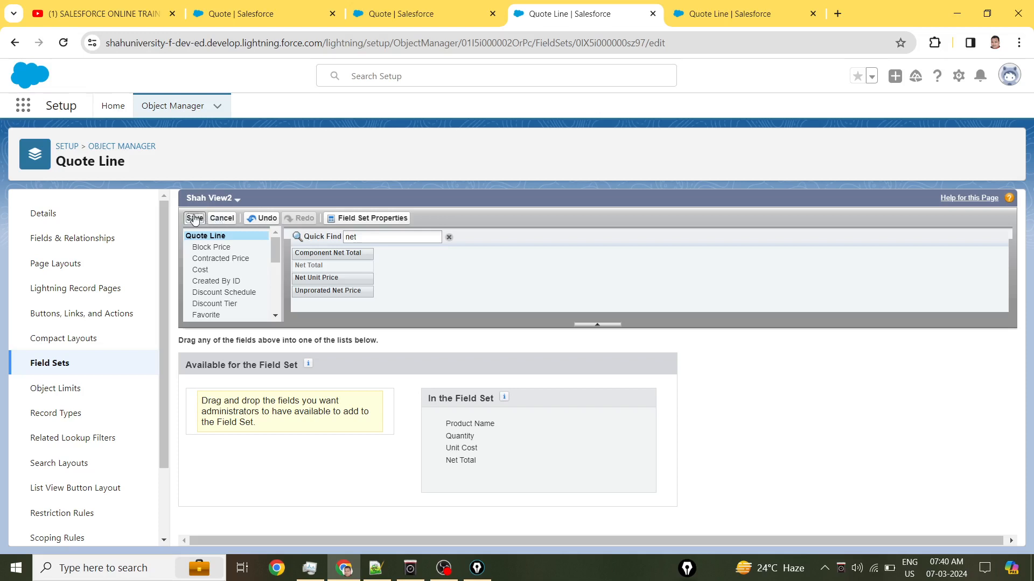
click(194, 219)
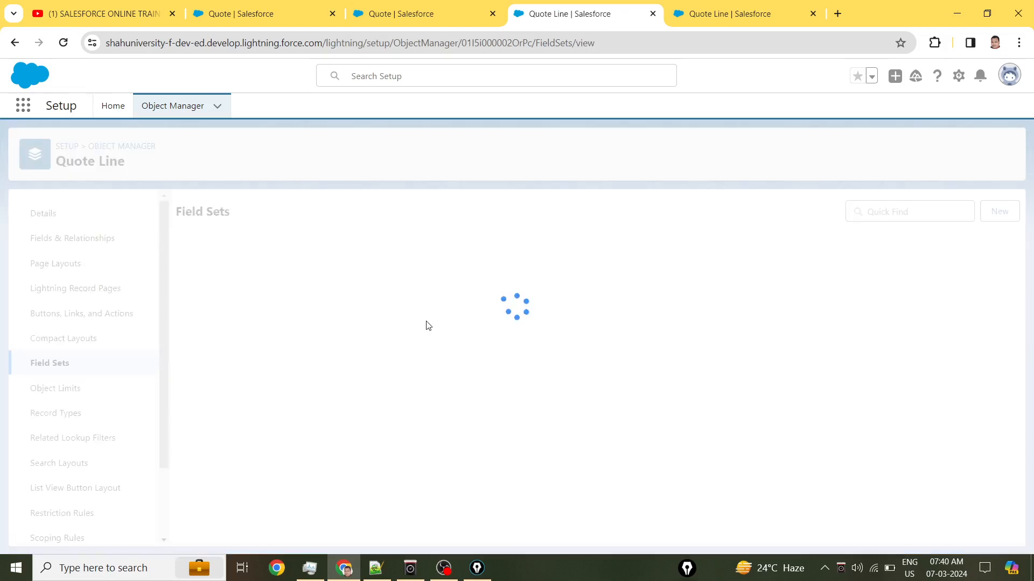
Underline Shah View1 and Shah View2 in the Quote Line field set list and highlight their API names.
scroll(435, 327, down, 2)
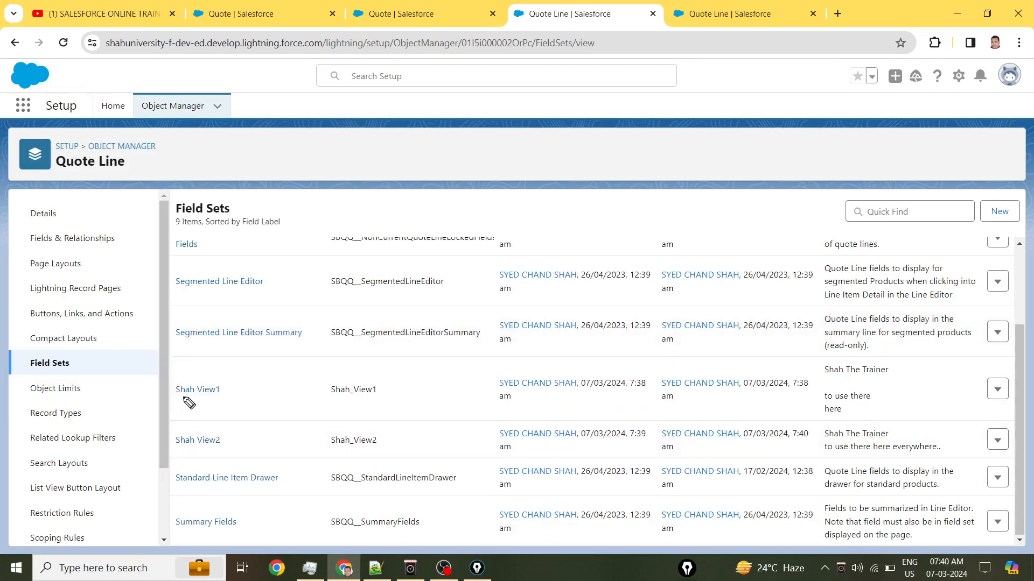
drag(172, 398, 229, 400)
drag(176, 448, 245, 448)
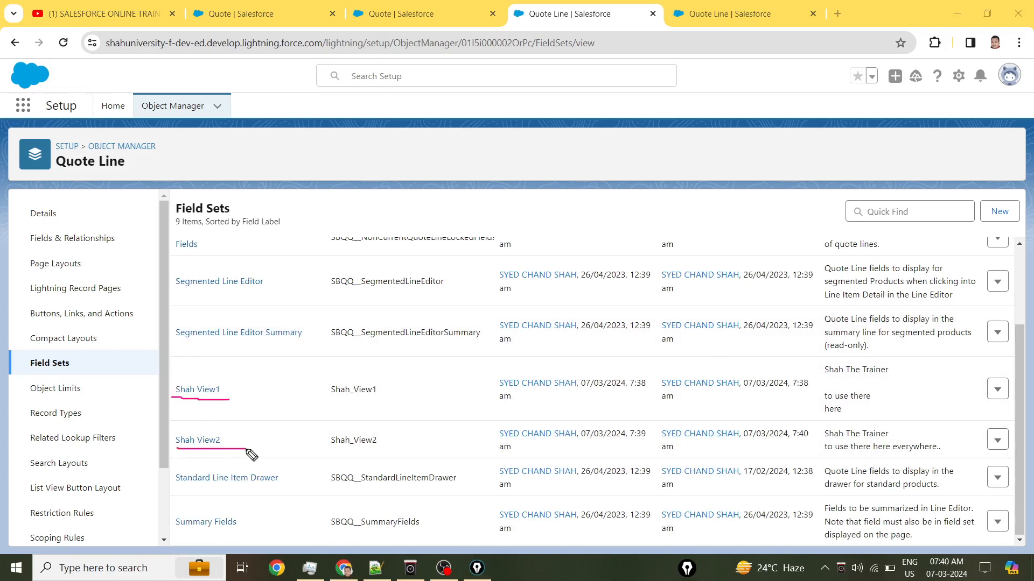
key(Escape)
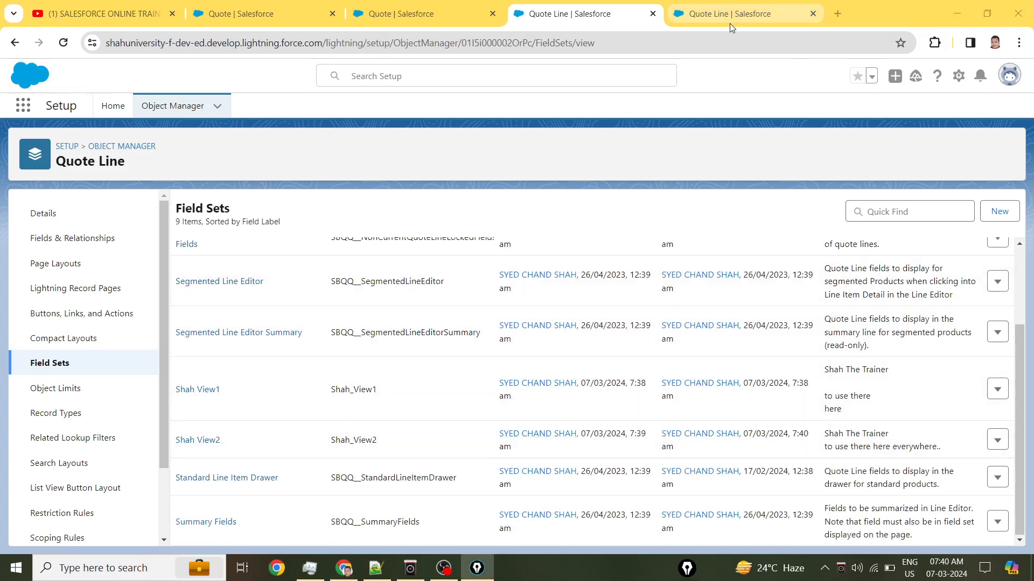
click(332, 392)
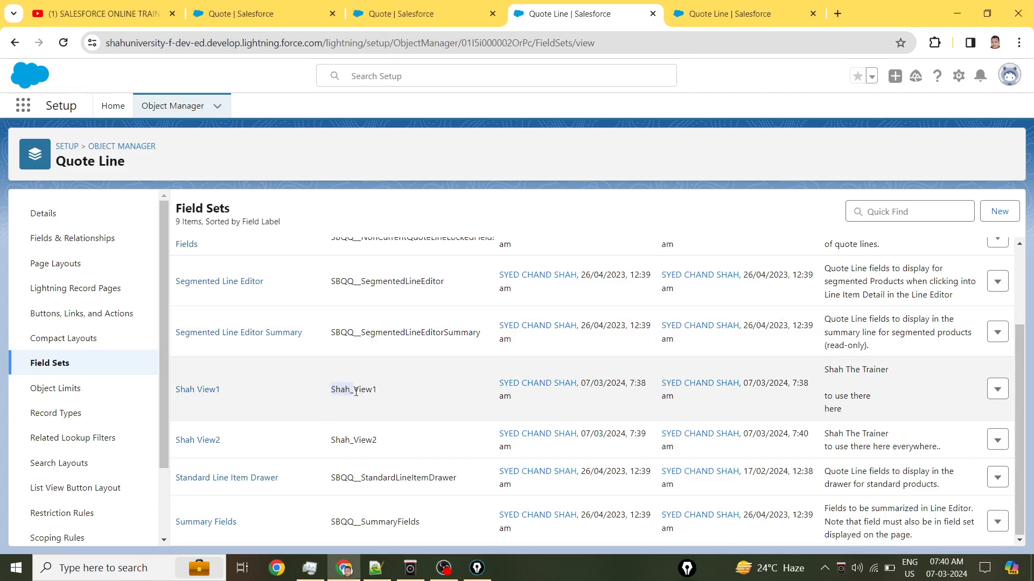
drag(356, 391, 380, 392)
drag(330, 441, 394, 438)
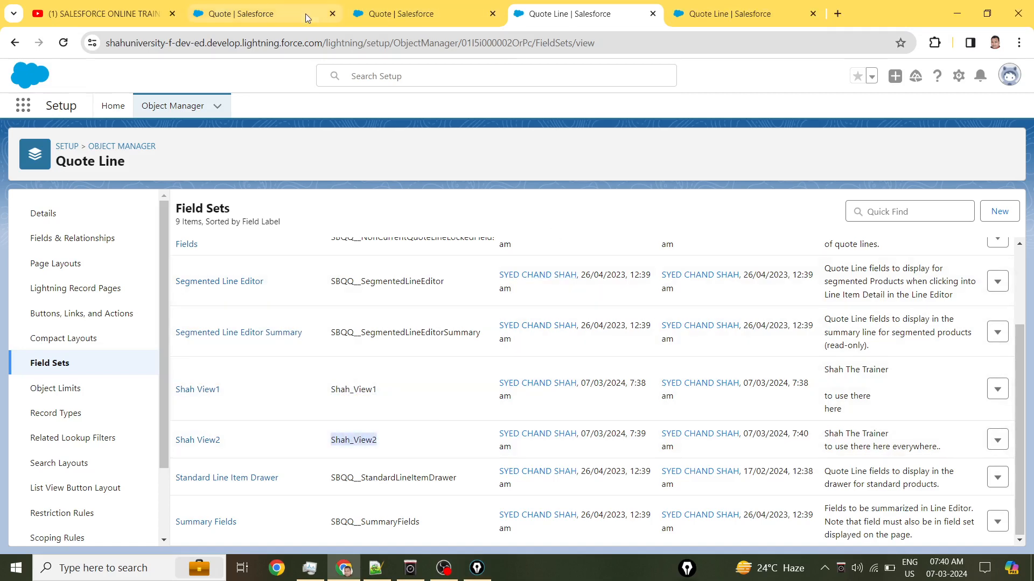
Compare the quote's Shah Select Your View options with the Shah View field sets defined on Quote Line.
click(382, 13)
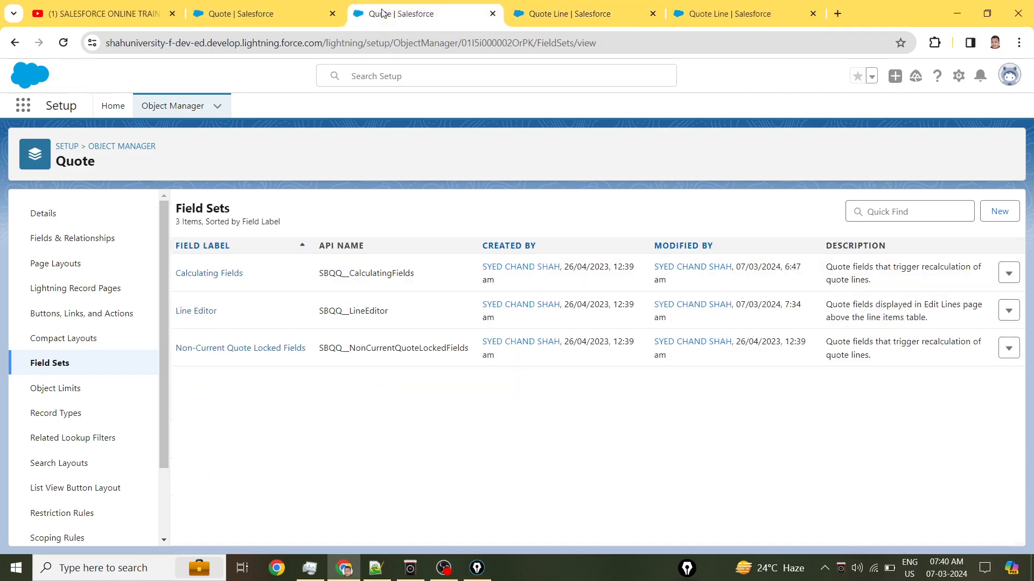
click(262, 10)
click(878, 239)
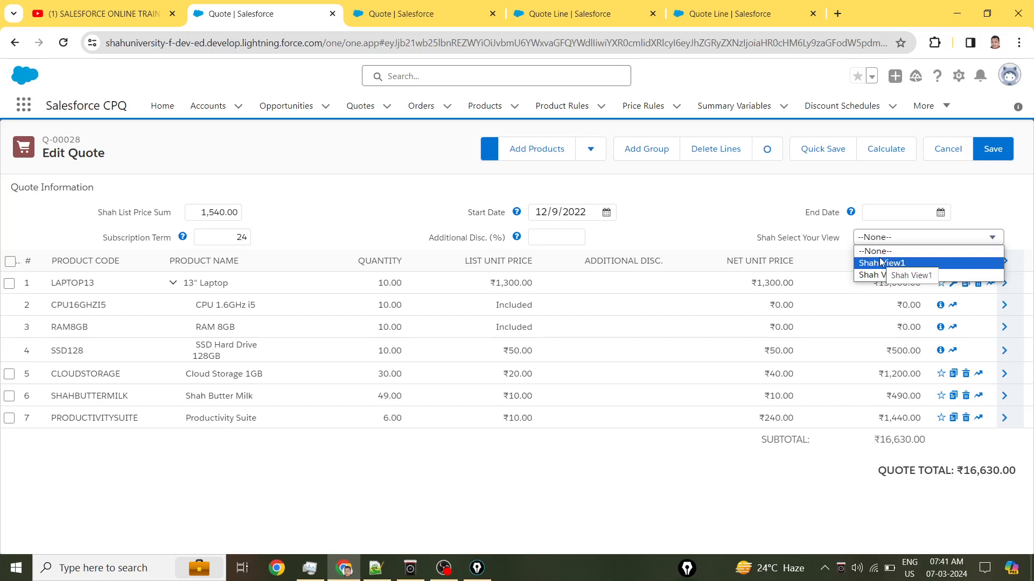
click(732, 19)
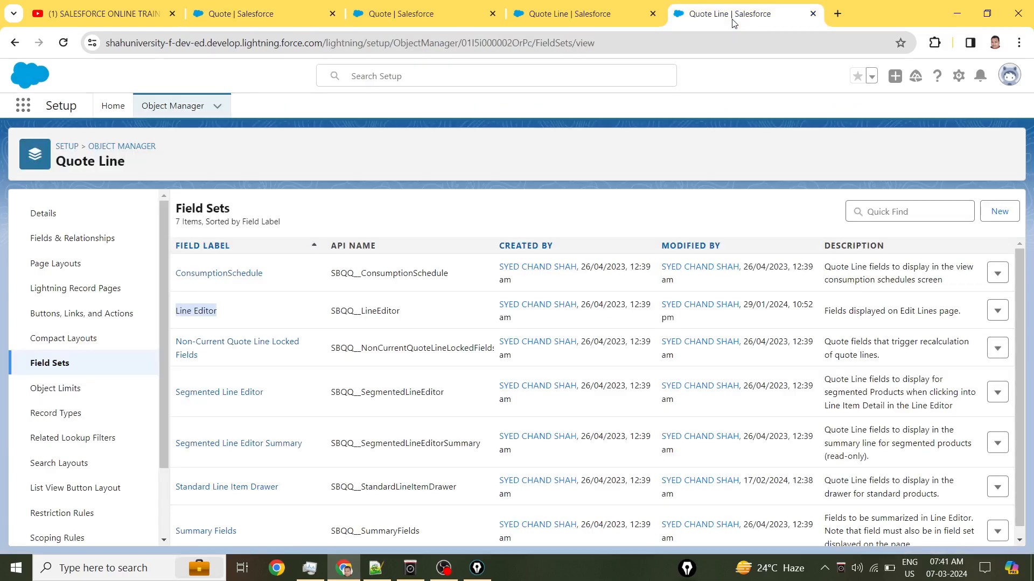
key(ctrl+shift+Tab)
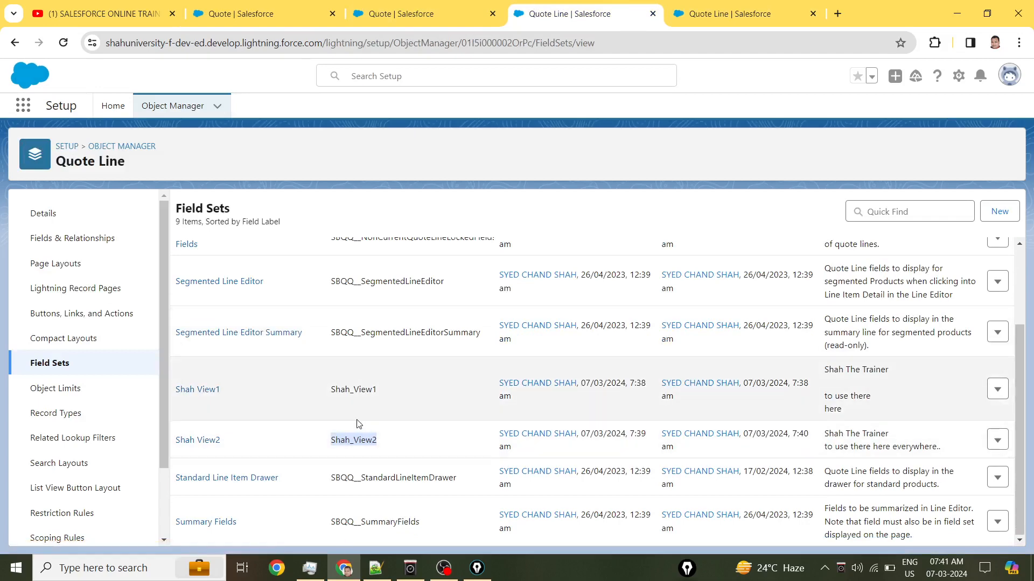
click(391, 15)
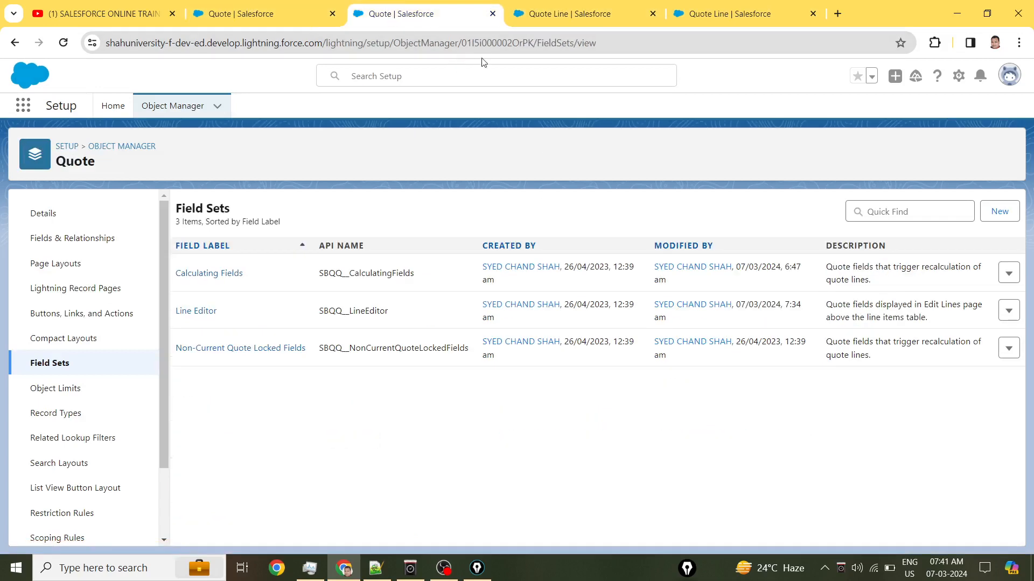
click(589, 18)
Return to the quote line editor and reload its page.
click(253, 15)
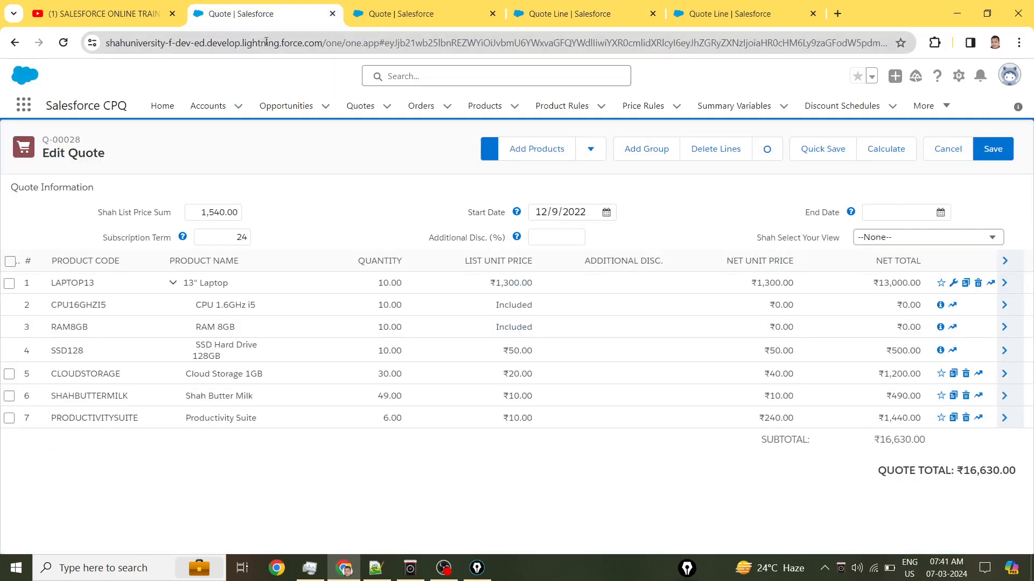
key(Return)
click(215, 43)
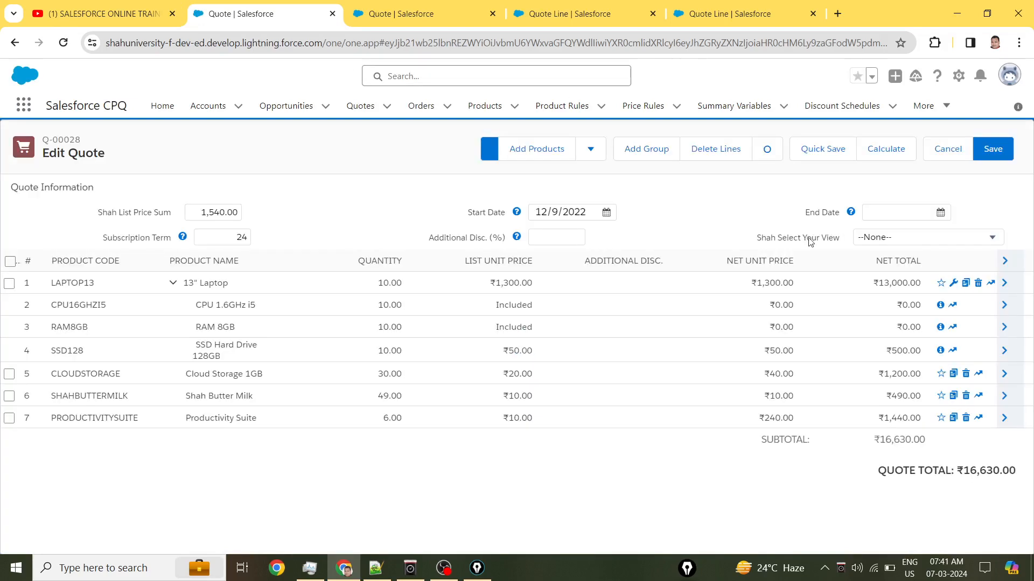
Select Shah View1 as the quote's Shah Select Your View option and quick-save the quote.
click(864, 238)
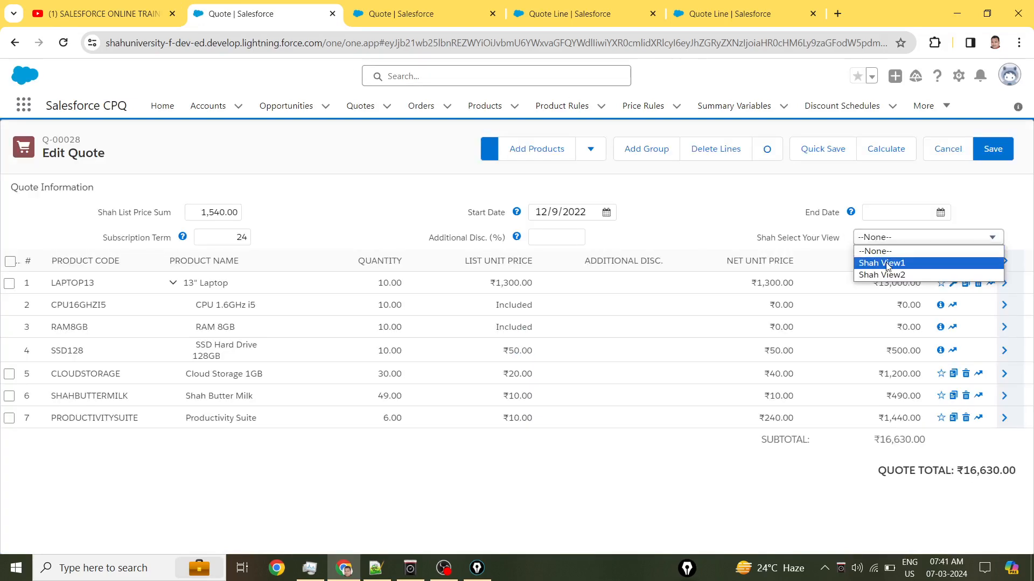
click(888, 264)
click(820, 155)
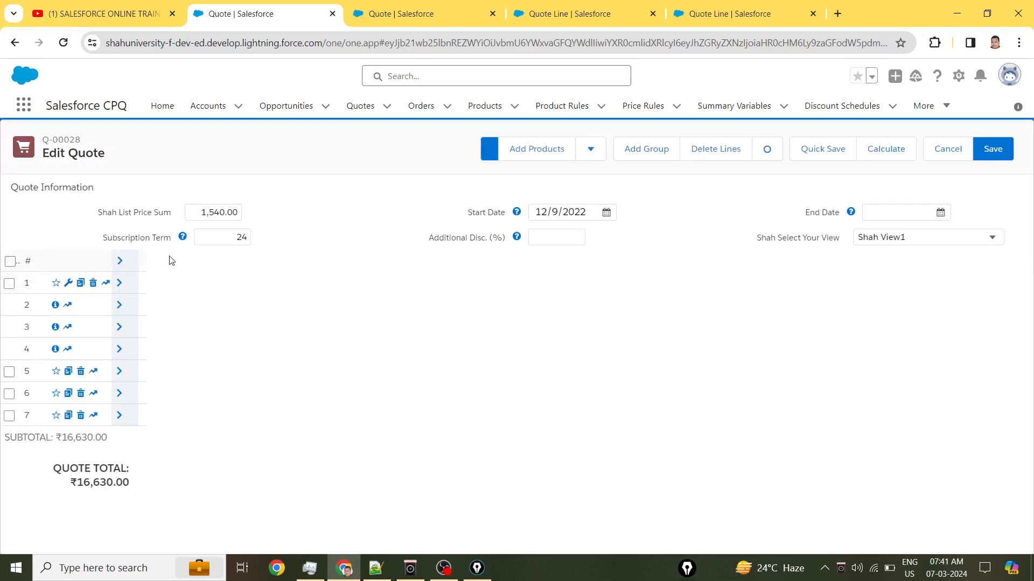
Check the API name of the Shah View1 field set on Quote Line, and return to the quote line editor.
click(633, 7)
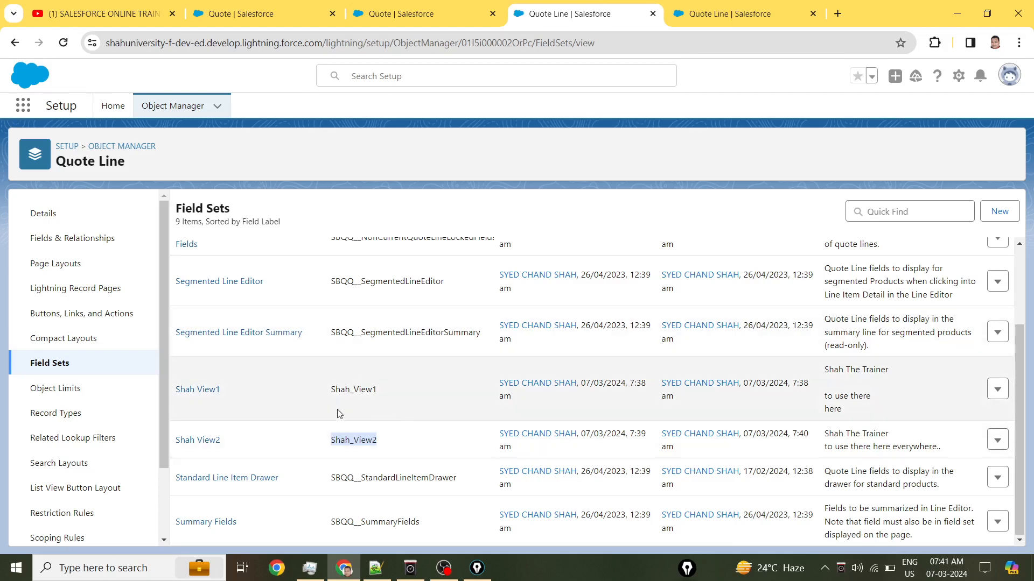
drag(384, 397, 325, 388)
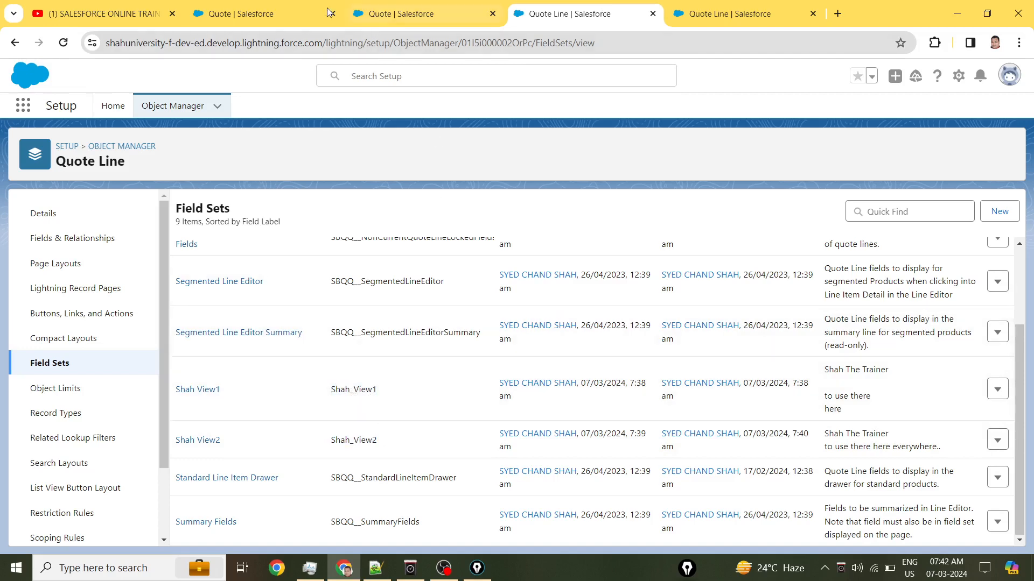
click(746, 8)
click(320, 15)
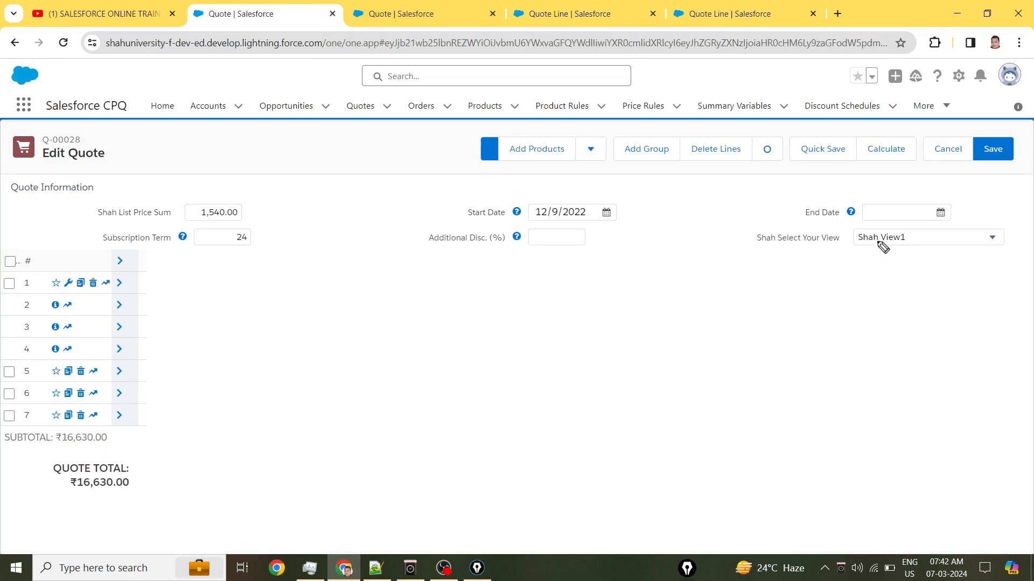
Mark the Shah View1 selection with the pen, and highlight the Shah Select Your View label and the word Quote in the page title.
mouse_move(872, 243)
mouse_down()
mouse_move(896, 246)
mouse_move(870, 245)
mouse_up()
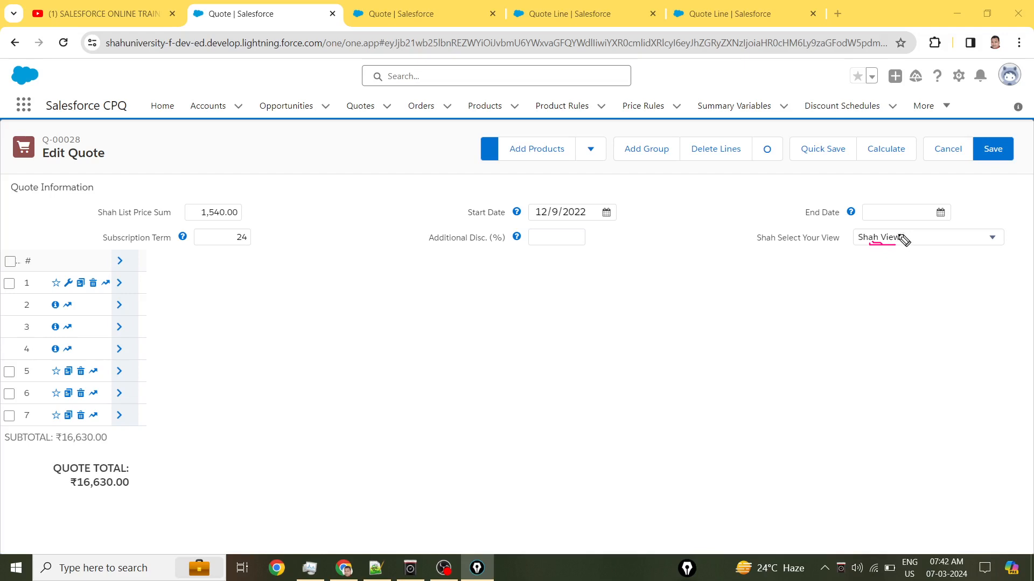
mouse_move(885, 225)
mouse_down()
mouse_move(877, 258)
mouse_move(856, 221)
mouse_move(904, 259)
mouse_up()
mouse_move(917, 217)
mouse_down()
mouse_move(867, 256)
mouse_move(908, 243)
mouse_up()
drag(891, 240, 870, 243)
key(Escape)
mouse_move(757, 238)
mouse_down()
mouse_move(839, 239)
mouse_move(845, 249)
mouse_up()
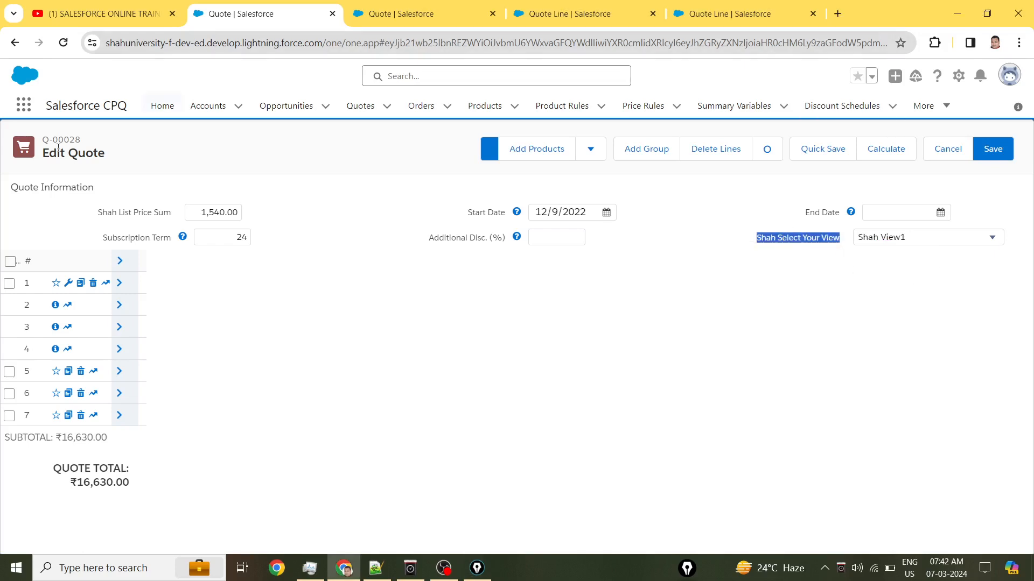
drag(68, 153, 113, 154)
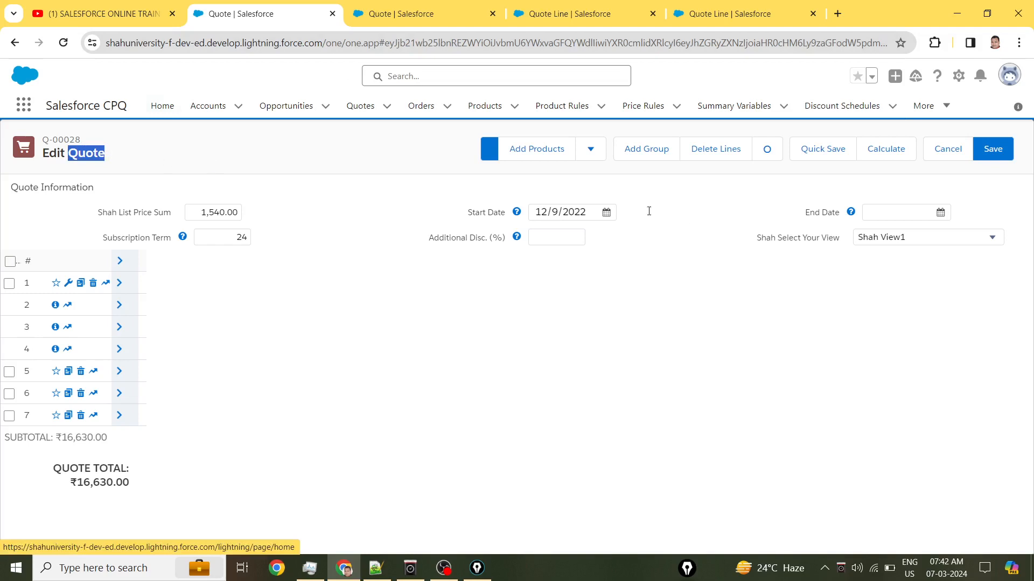
Compare the Shah Select Your View options with the API name of the Shah View1 field set on Quote Line.
click(874, 240)
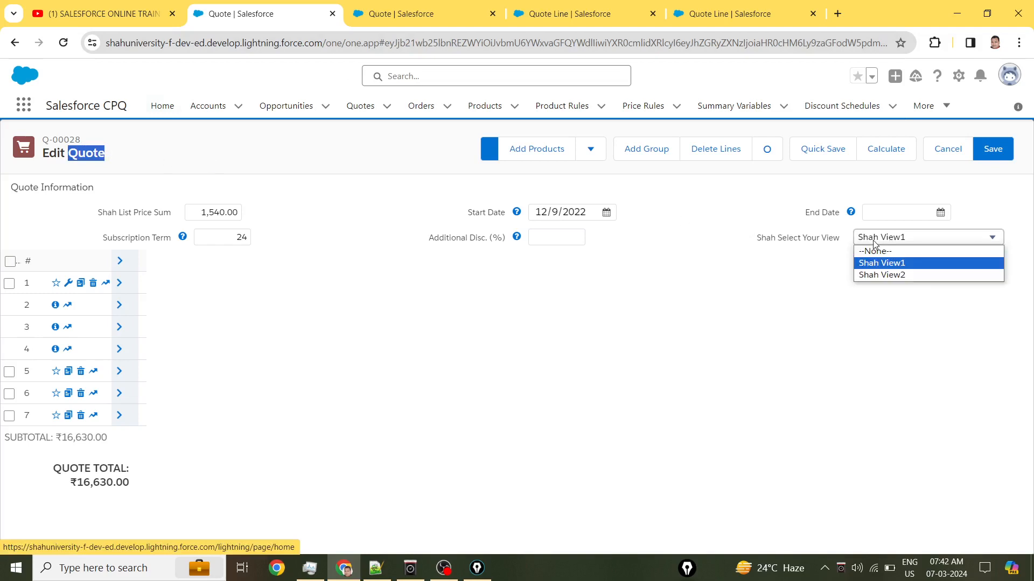
click(411, 22)
click(541, 12)
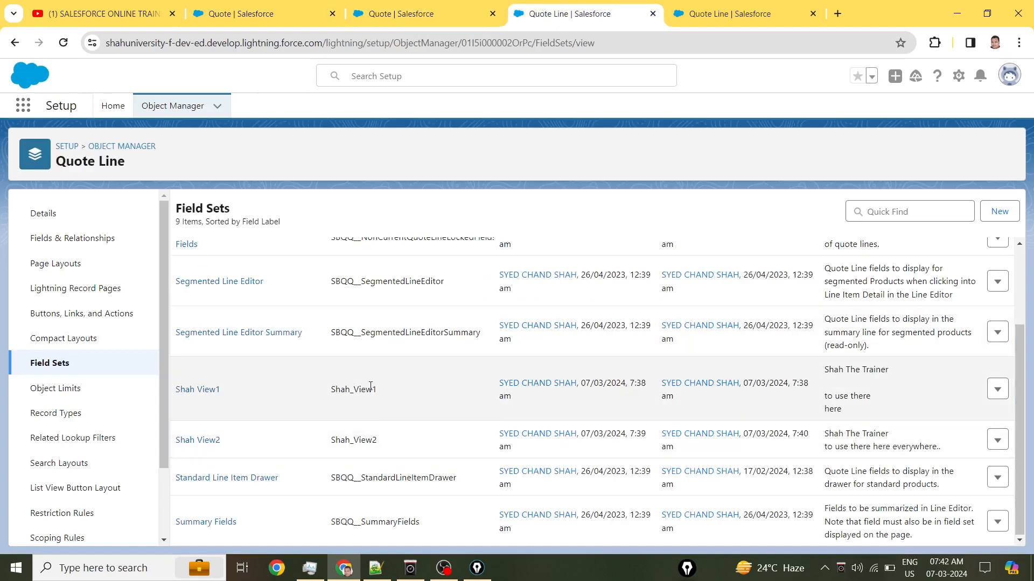
drag(381, 395, 323, 395)
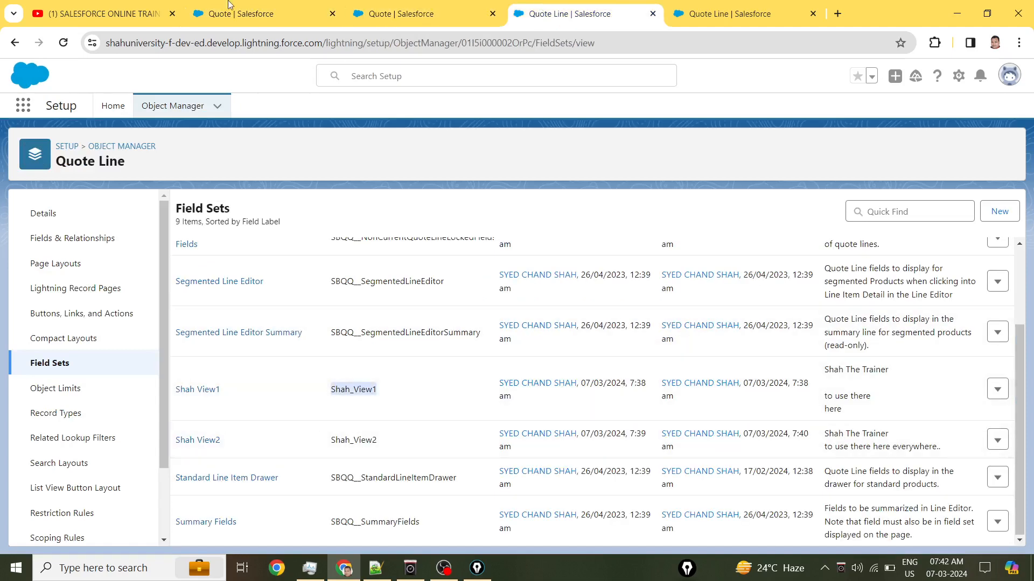
click(242, 18)
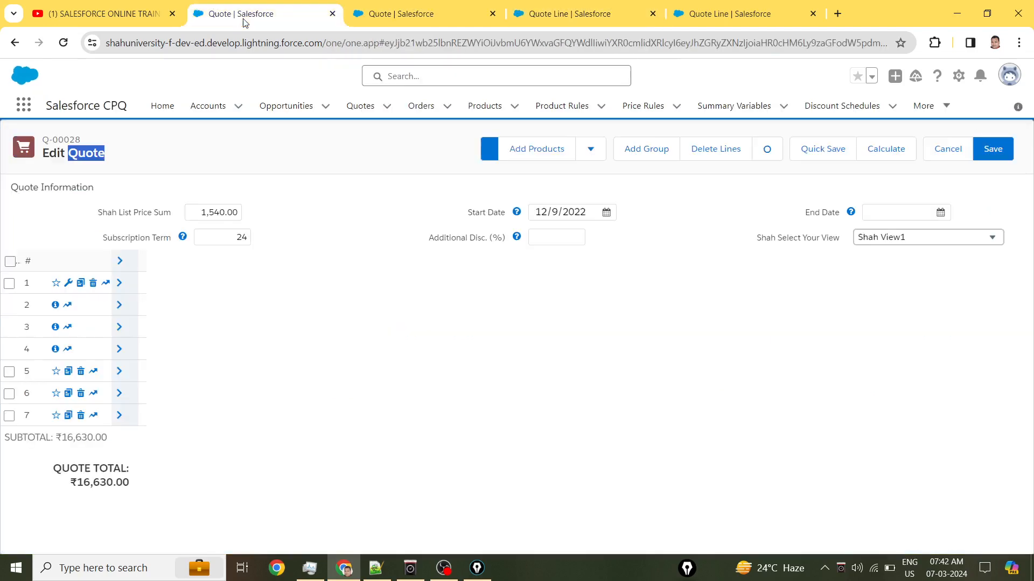
Search the Quote object's fields for "shah" and open the Shah Select Your View field definition.
click(404, 17)
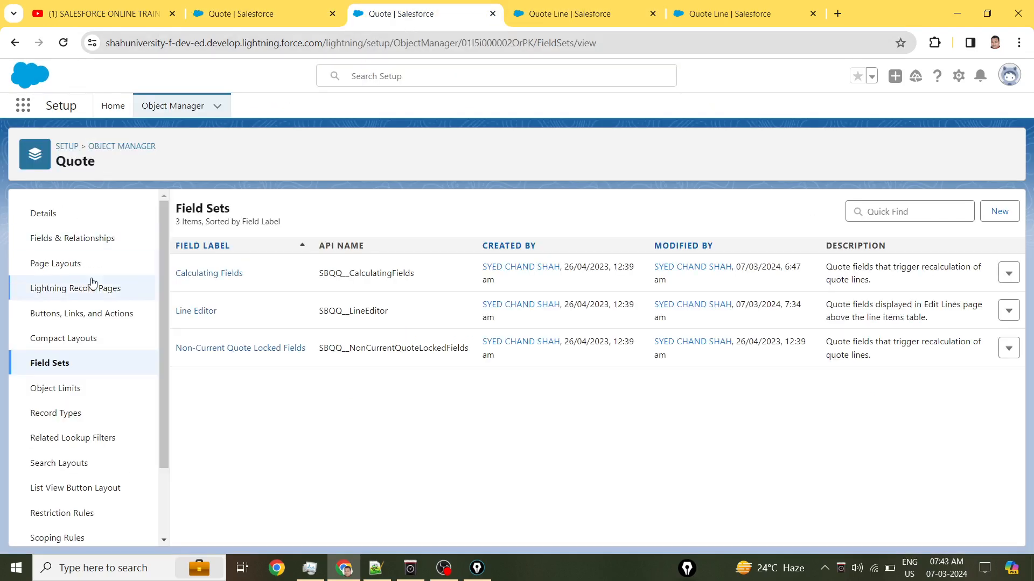
click(77, 246)
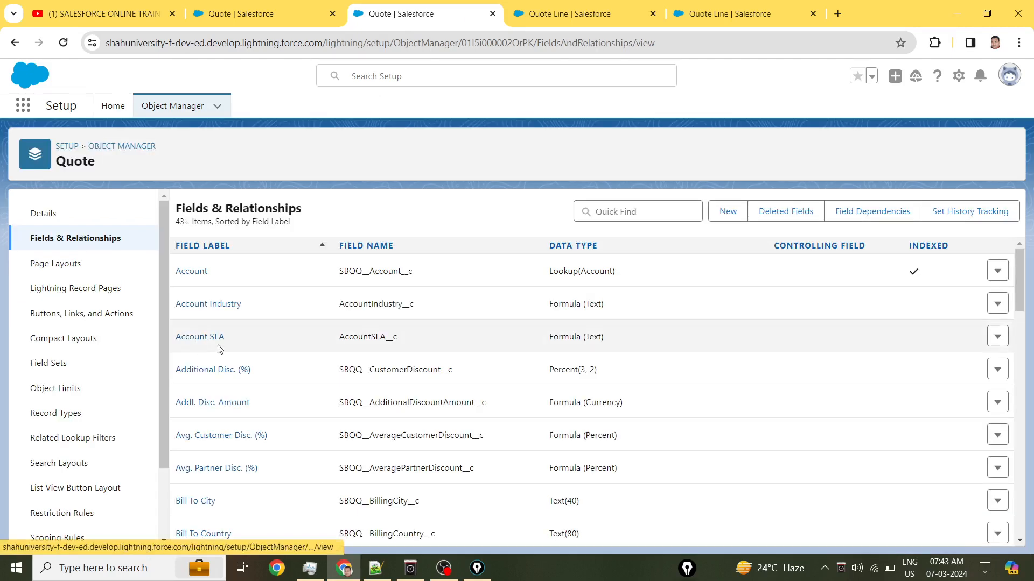
click(602, 210)
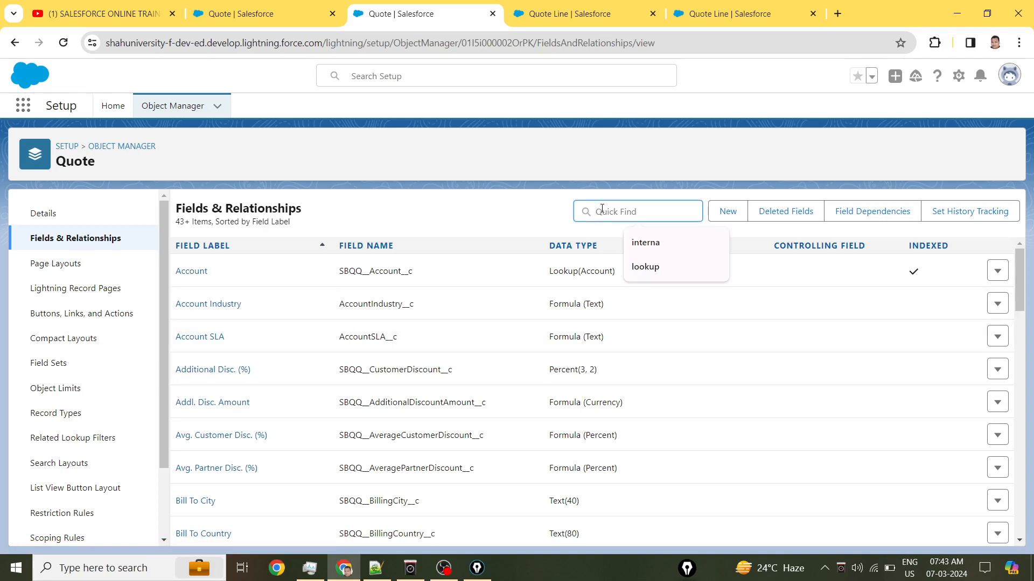
text(shah)
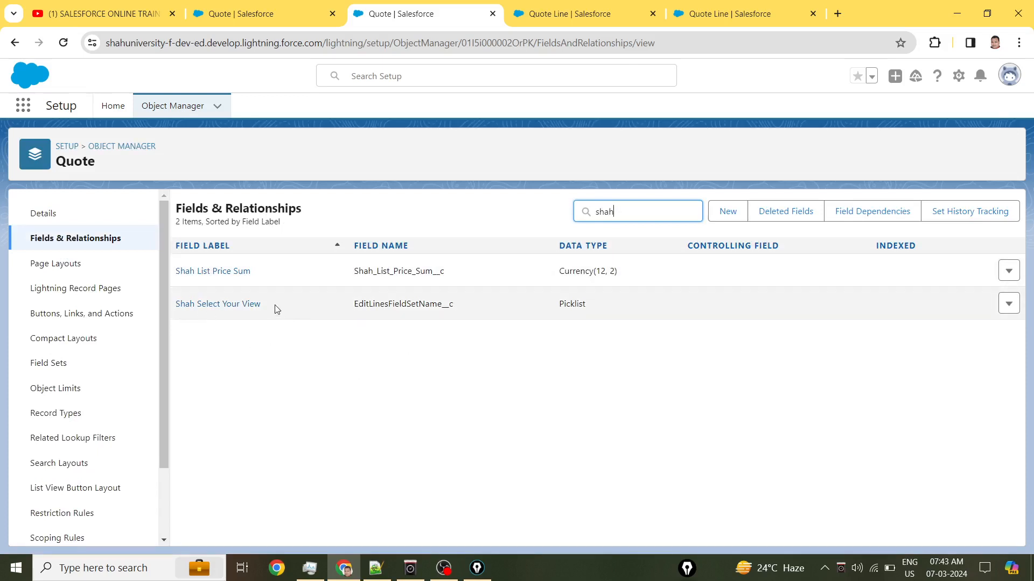
drag(272, 306, 173, 303)
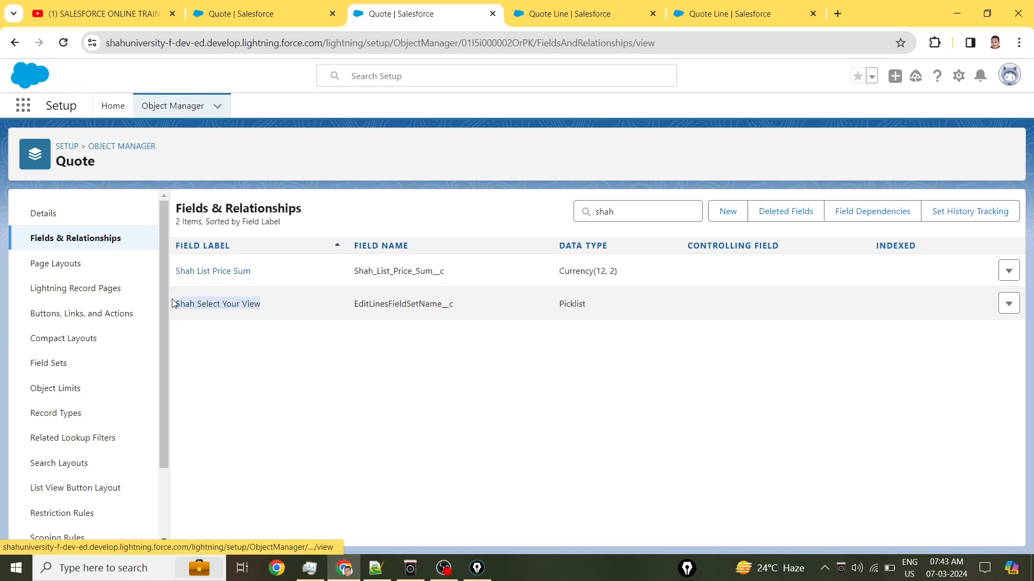
click(245, 305)
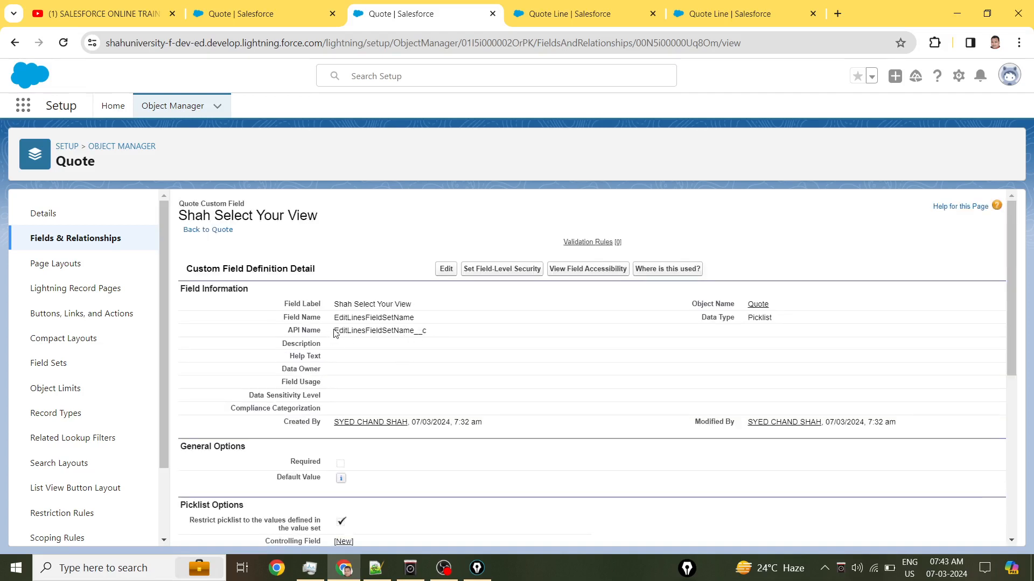
Highlight the field's API name, and mark the Values heading and the API name of Shah View1 in its picklist values.
drag(332, 332, 496, 338)
click(453, 334)
scroll(501, 339, down, 5)
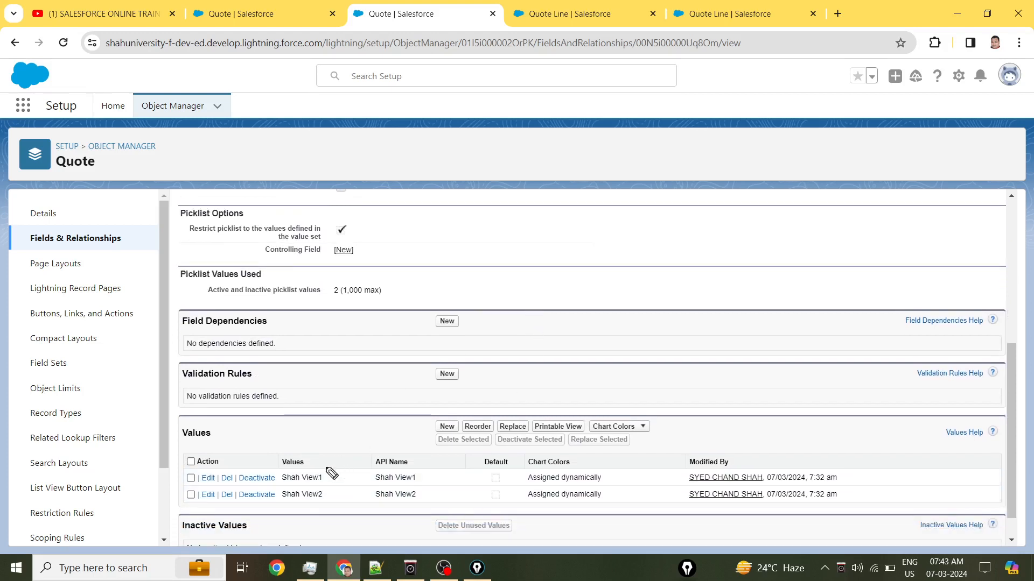
click(333, 495)
click(328, 475)
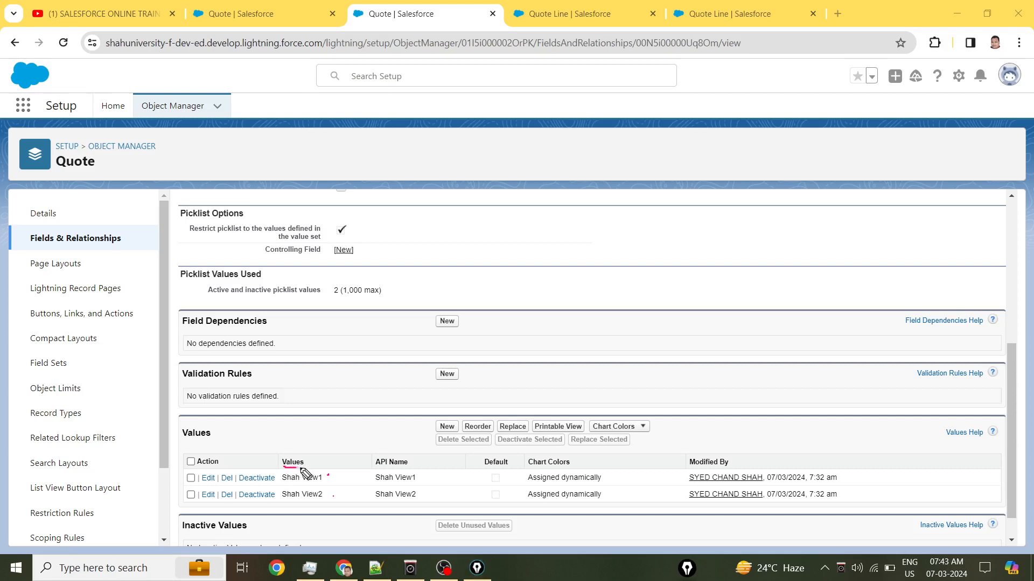
mouse_move(304, 469)
mouse_down()
mouse_move(291, 452)
mouse_move(285, 467)
mouse_up()
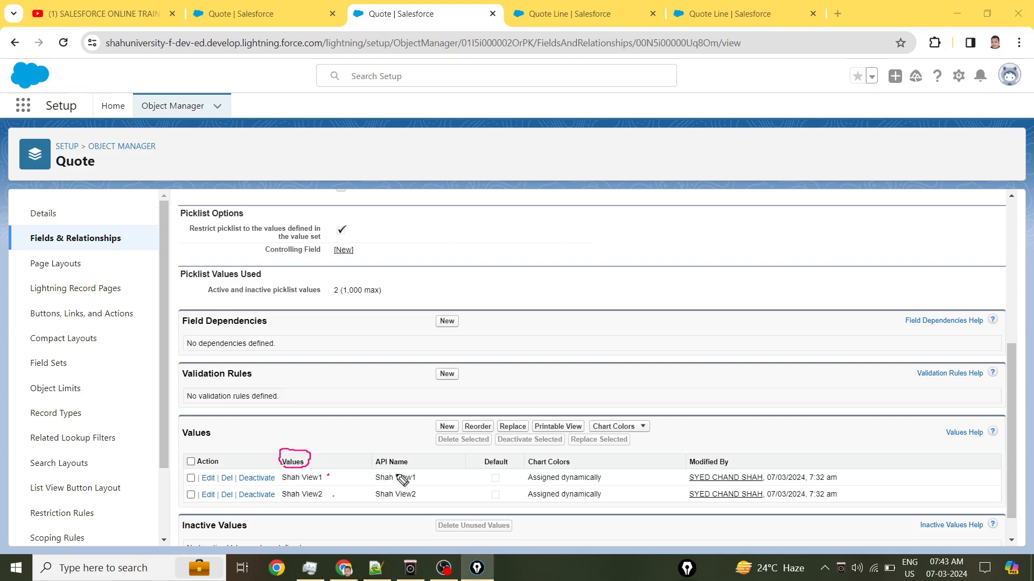
mouse_move(411, 474)
mouse_down()
mouse_move(372, 477)
mouse_move(398, 493)
mouse_move(418, 463)
mouse_move(381, 462)
mouse_move(375, 480)
mouse_move(332, 482)
mouse_move(421, 479)
mouse_move(389, 484)
mouse_move(413, 462)
mouse_up()
key(ctrl+shift+7)
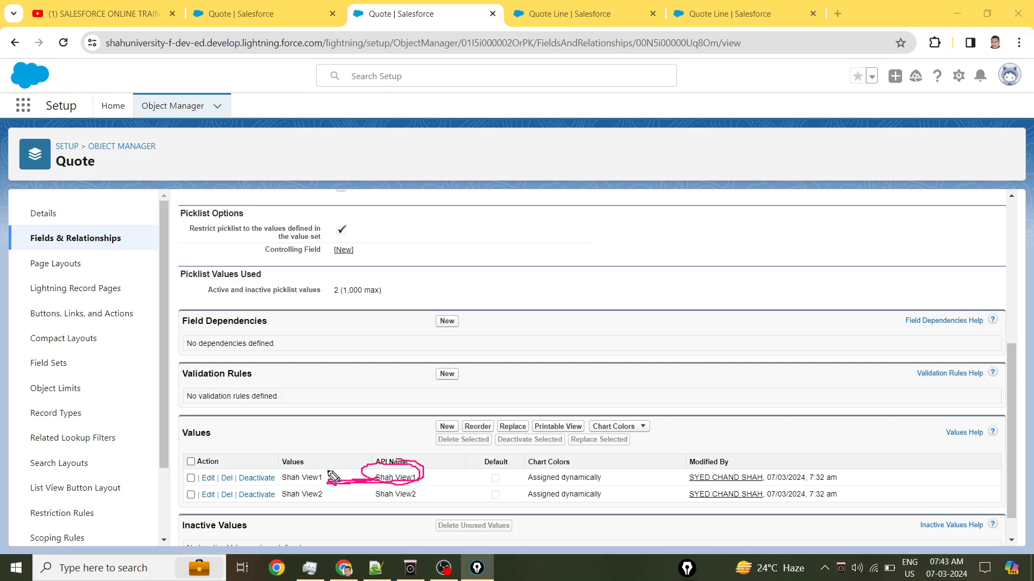
Mark the Shah View1 picklist value, clear the pen marks, and highlight its API name for comparison.
mouse_move(327, 470)
mouse_down()
mouse_move(302, 471)
mouse_move(328, 487)
mouse_move(320, 444)
mouse_move(311, 474)
mouse_up()
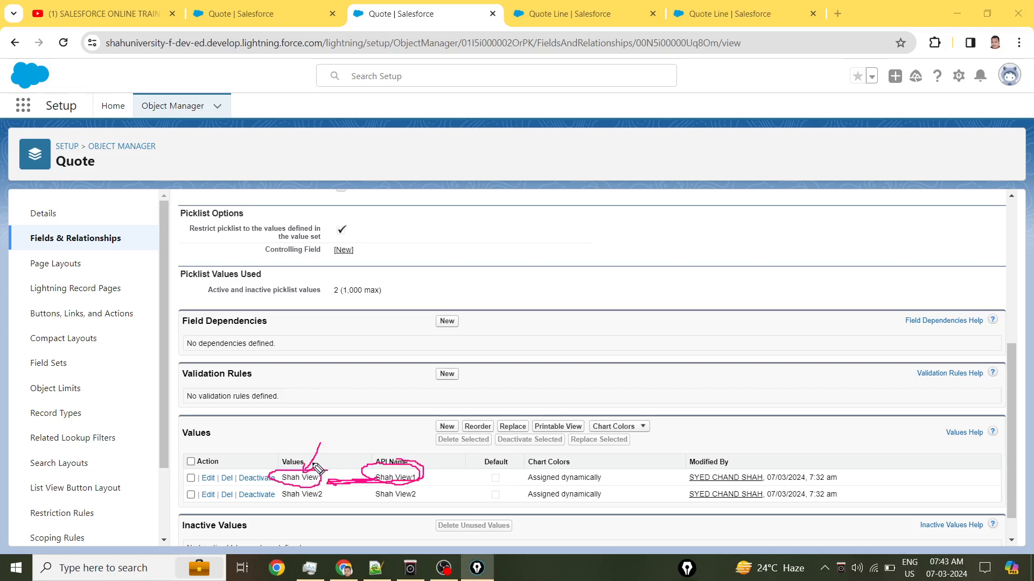
key(ctrl+shift+7)
drag(390, 484, 397, 482)
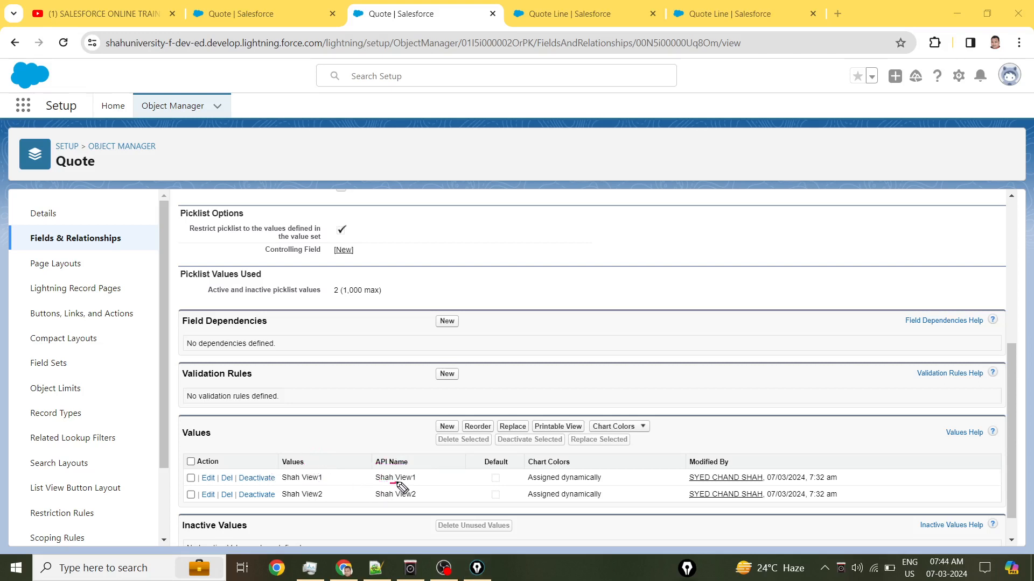
key(ctrl+shift+7)
key(ctrl+shift+2)
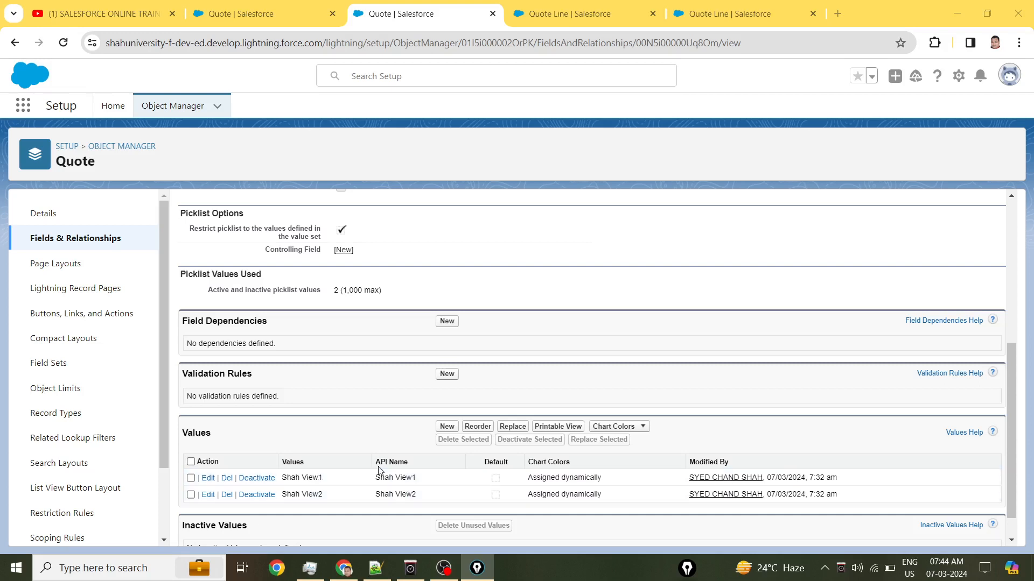
drag(376, 464, 418, 466)
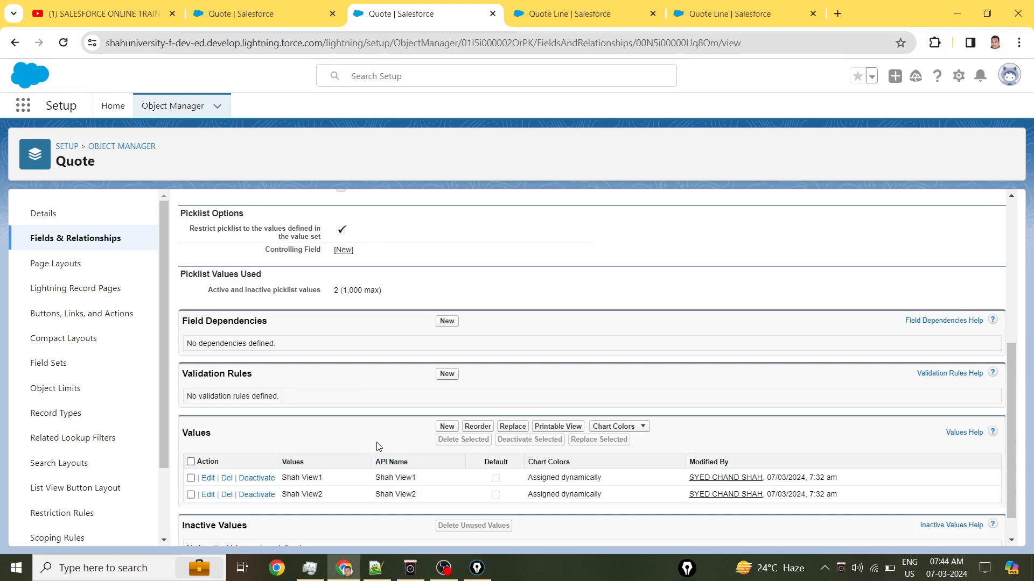
drag(418, 481, 374, 481)
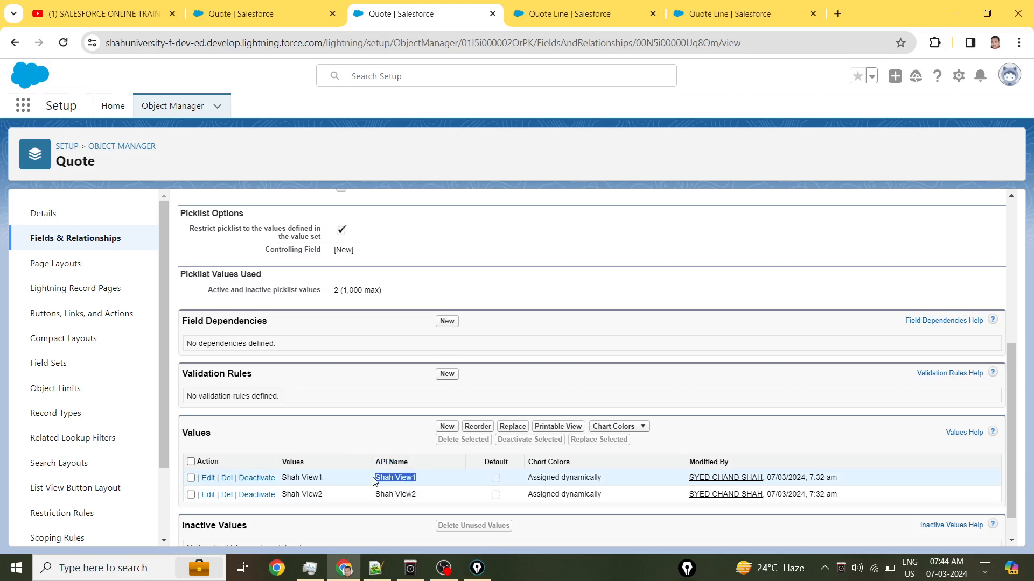
Open the Shah View1 picklist value for editing, and copy the API name Shah_View1 from the Quote Line field sets.
click(205, 481)
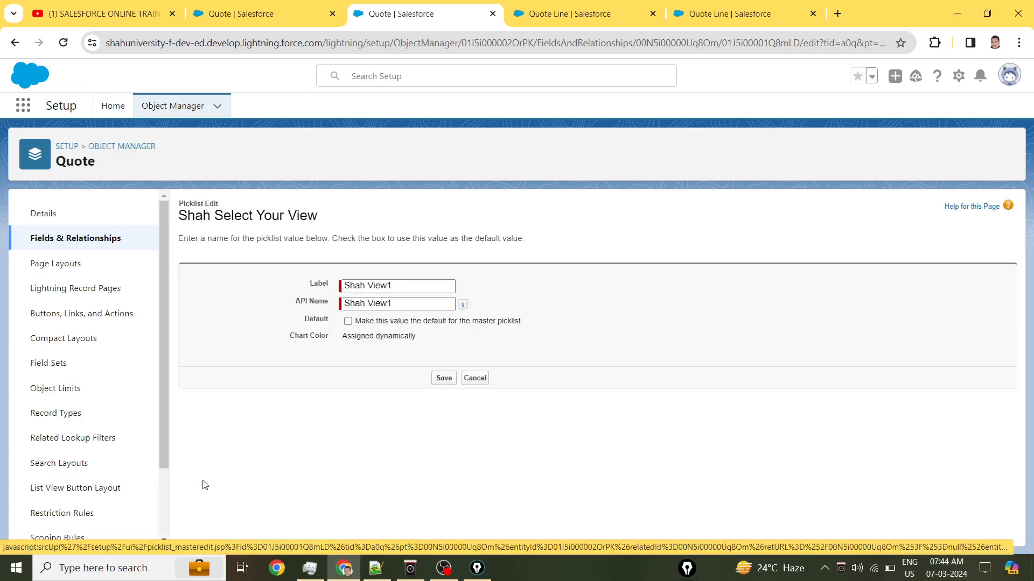
click(370, 304)
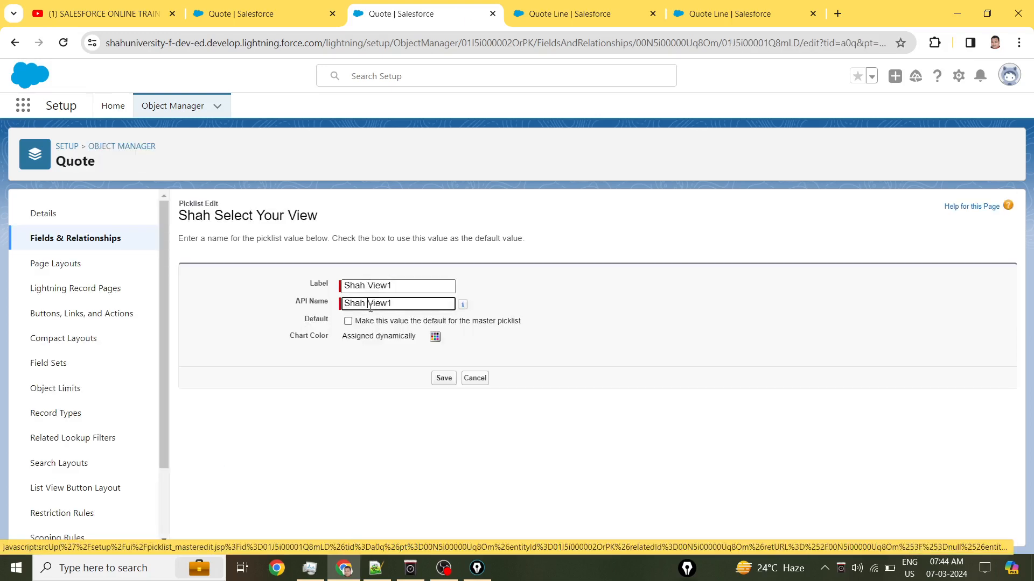
click(254, 14)
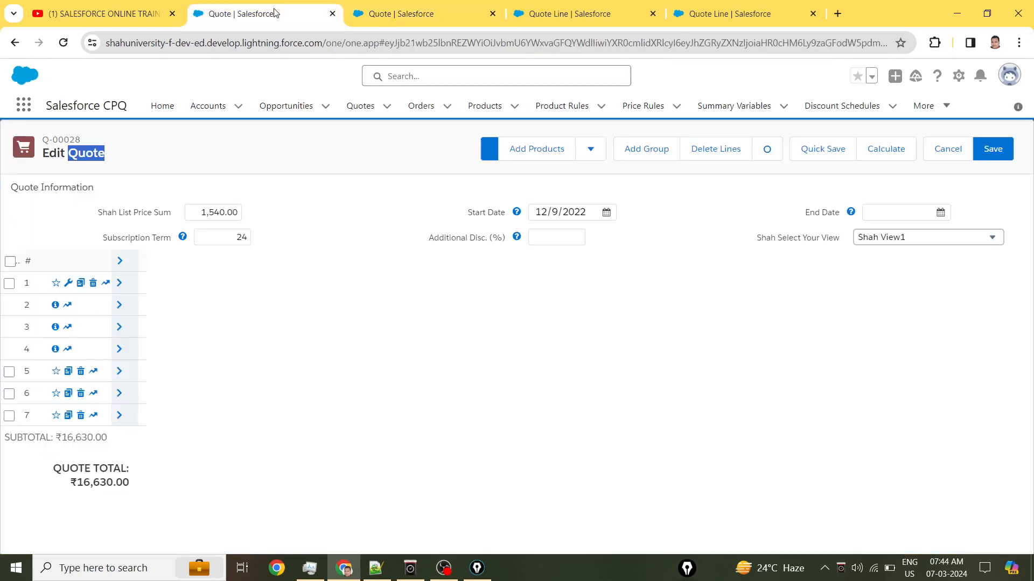
click(571, 13)
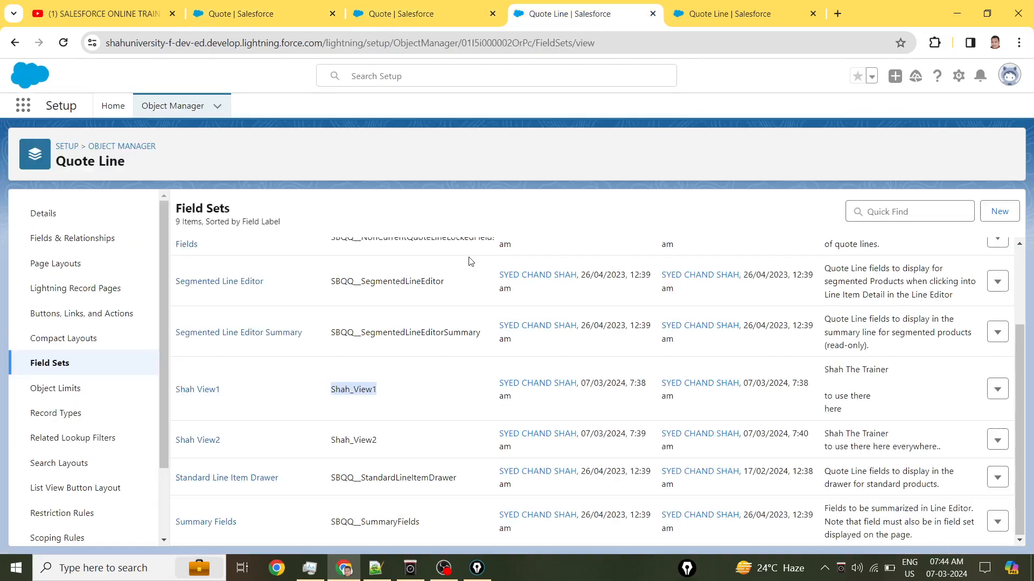
right_click(364, 393)
click(415, 256)
Set the Shah View1 picklist value's API name to Shah_View1, without the leading whitespace.
click(405, 20)
key(ctrl+v)
double_click(361, 298)
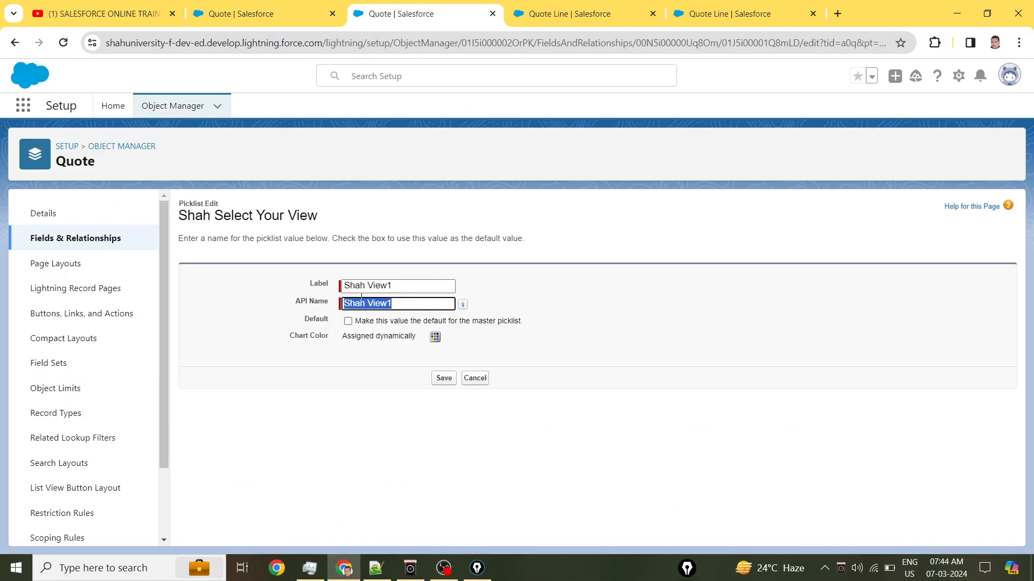
right_click(369, 311)
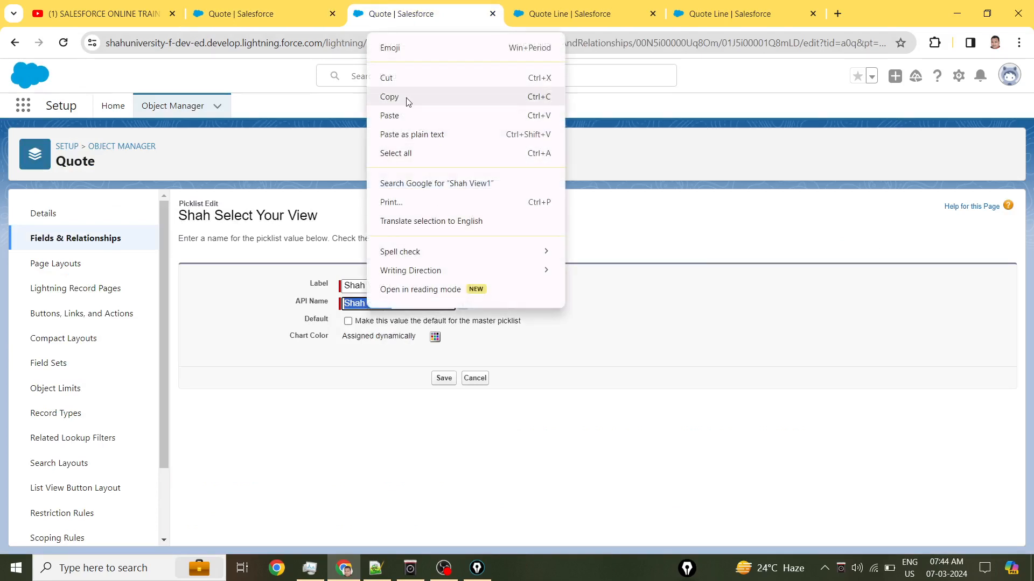
click(404, 115)
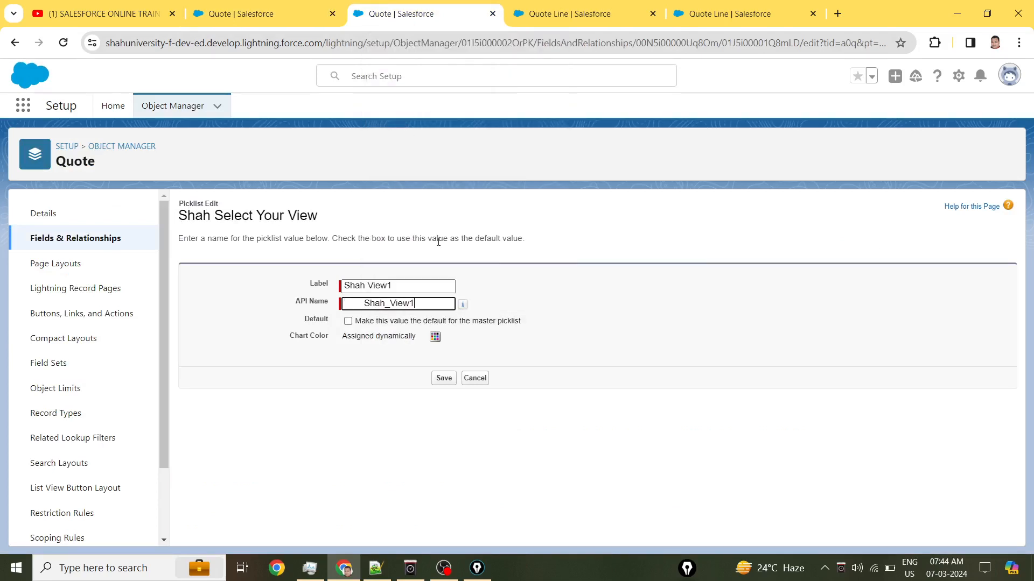
click(365, 302)
key(BackSpace)
click(413, 289)
drag(412, 289, 354, 283)
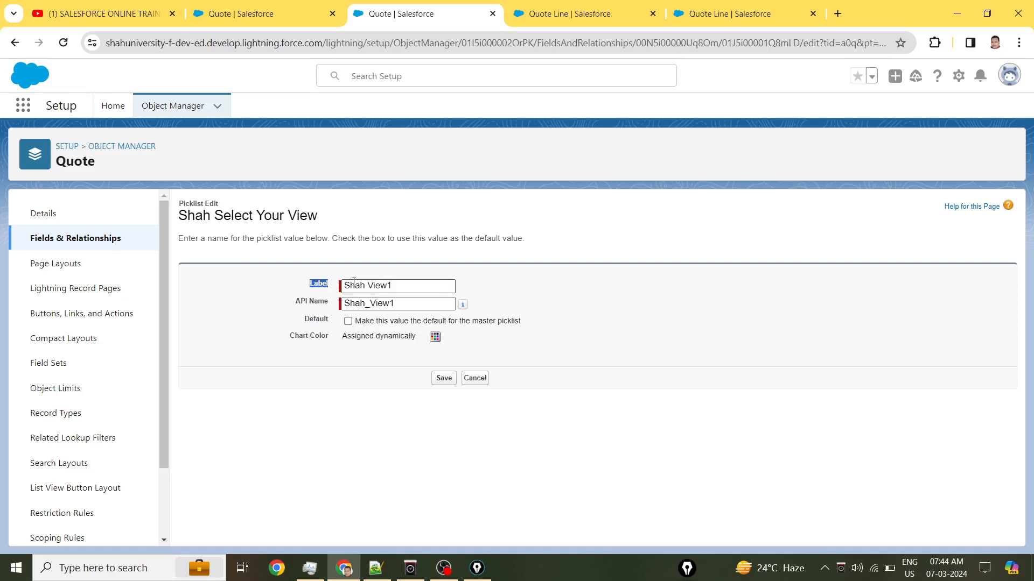
Highlight the API Name heading and the Shah_View1 value in the Shah View1 picklist value form.
click(411, 286)
drag(400, 305, 338, 314)
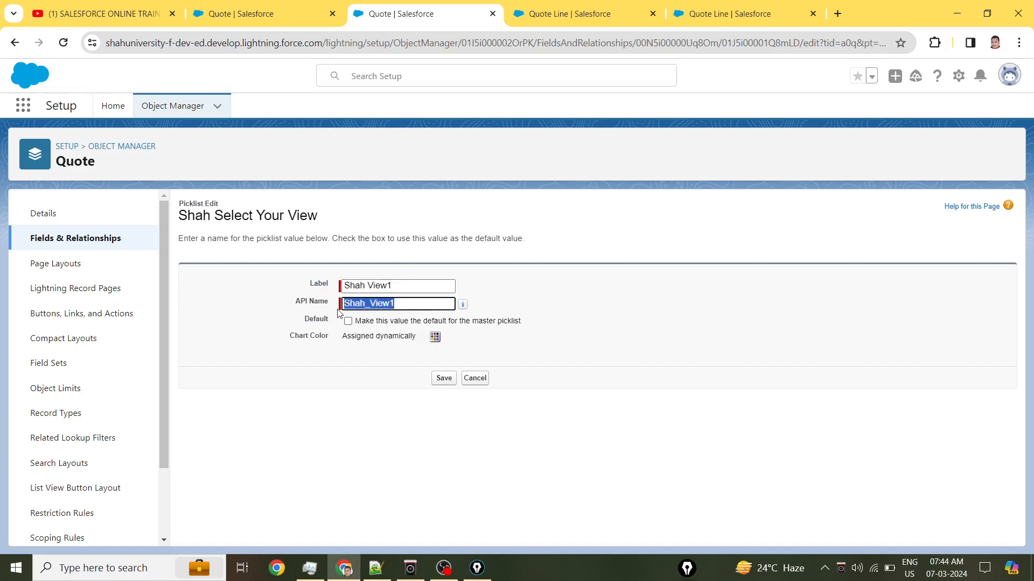
click(300, 300)
triple_click(299, 300)
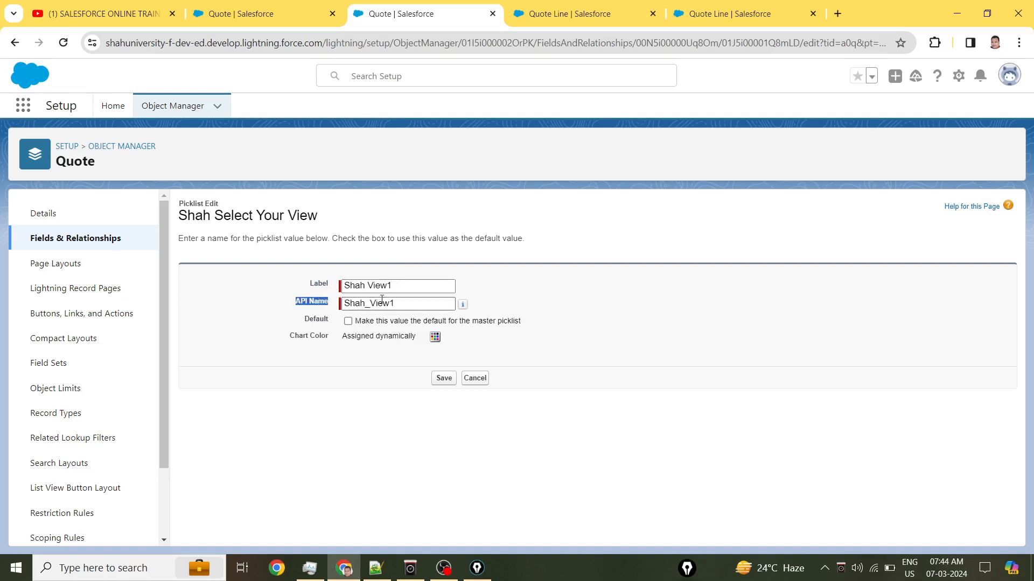
drag(409, 299, 344, 300)
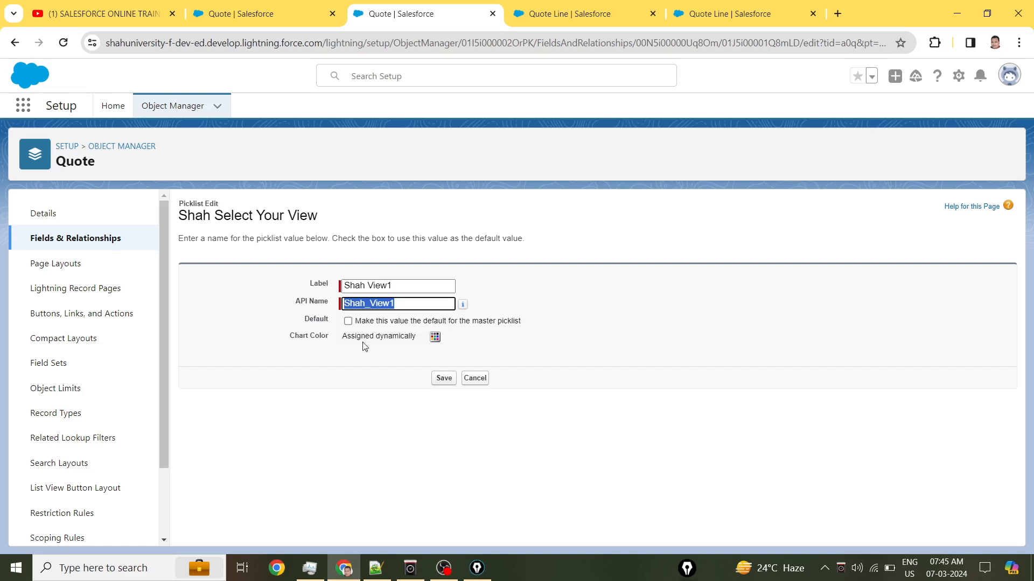
click(339, 419)
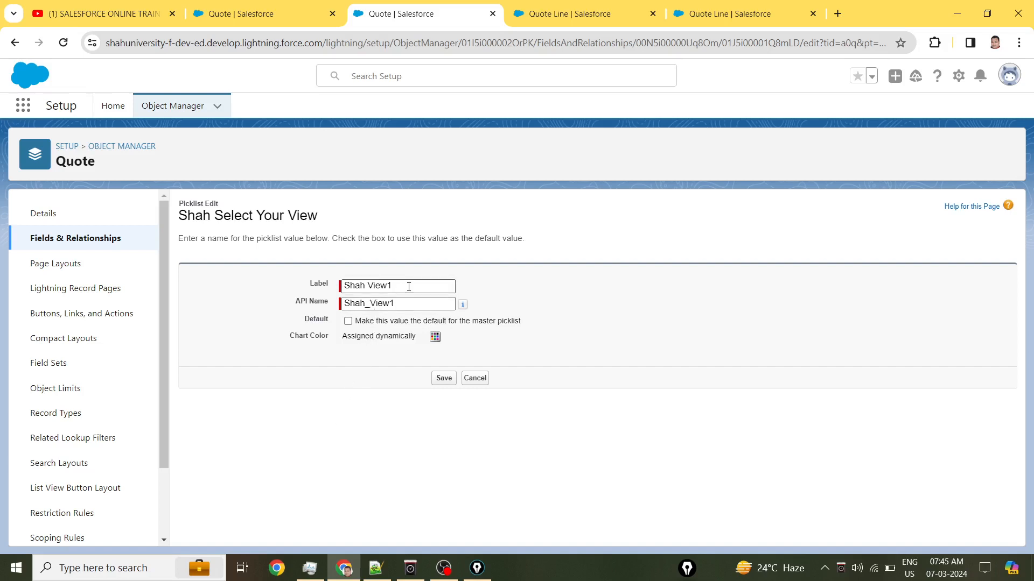
Compare the Shah View1 label with its API name Shah_View1, and save the picklist value.
drag(409, 287, 339, 286)
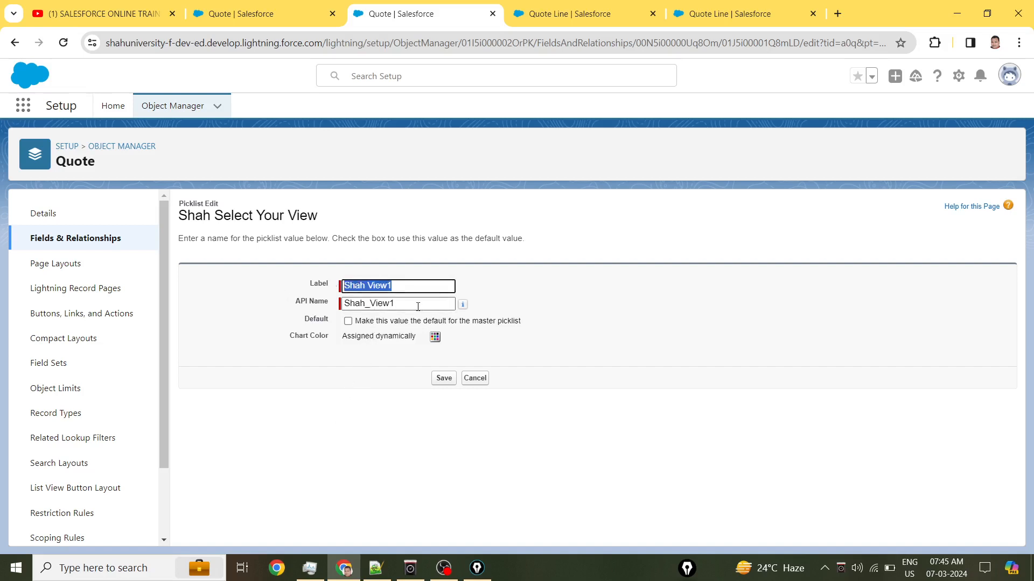
drag(417, 307, 340, 305)
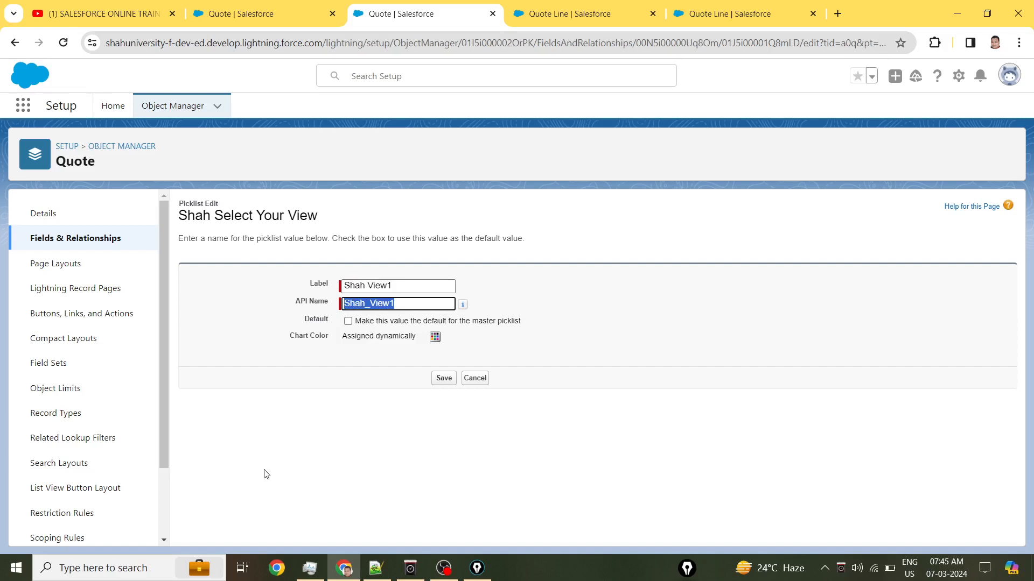
click(345, 451)
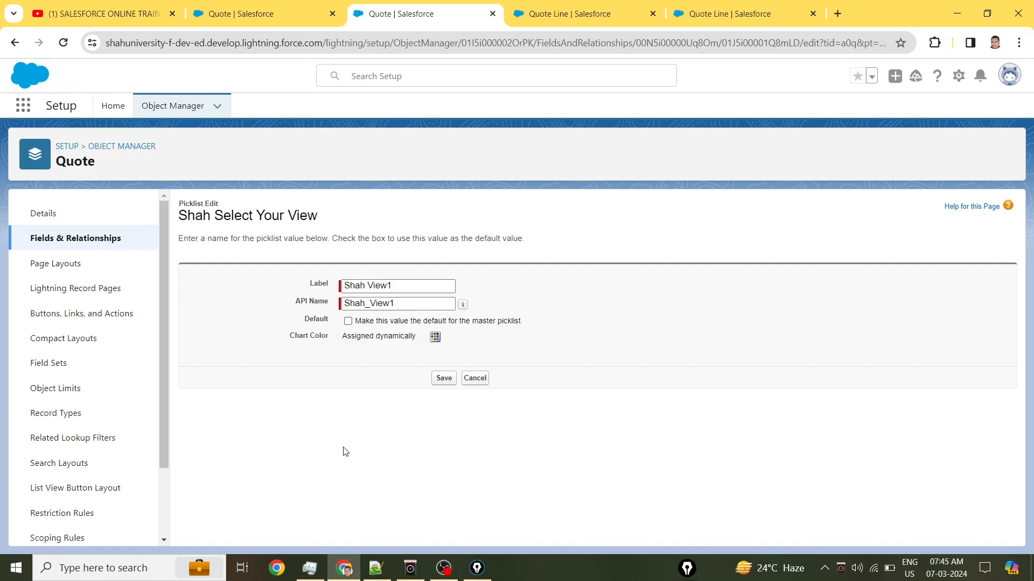
click(443, 379)
click(445, 379)
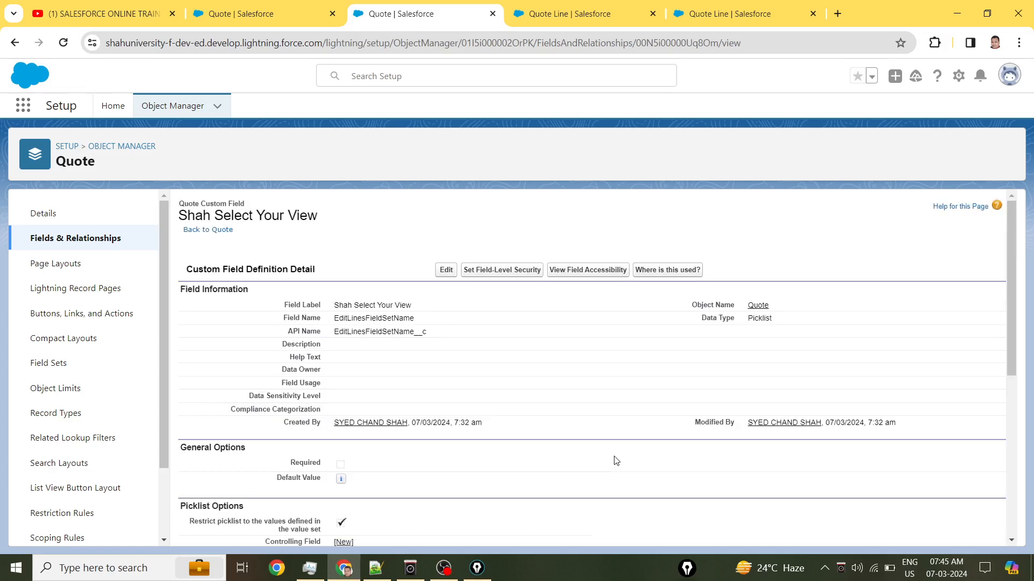
Circle the API name Shah_View1 in the field's picklist values, and highlight the field's own API name EditLinesFieldSetName__c.
scroll(614, 457, down, 6)
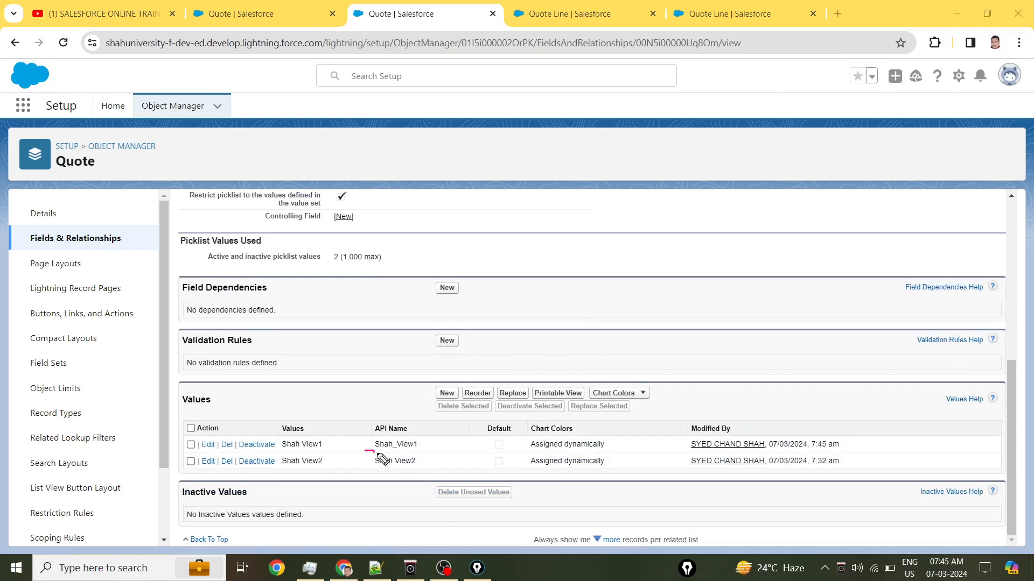
mouse_move(385, 459)
mouse_down()
mouse_move(415, 418)
mouse_move(359, 446)
mouse_move(384, 464)
mouse_up()
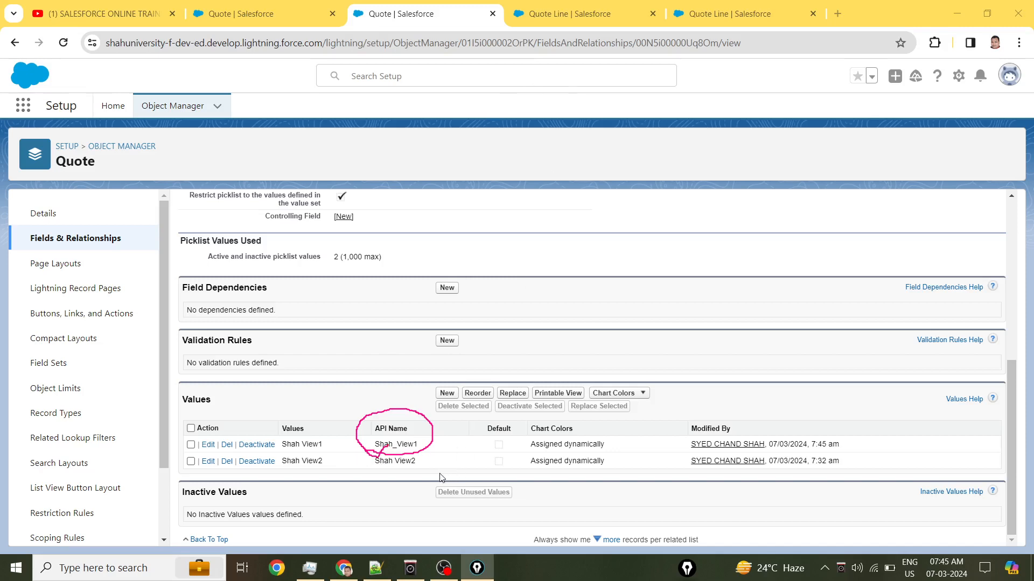
scroll(439, 479, up, 1)
scroll(369, 241, up, 1)
scroll(356, 231, up, 1)
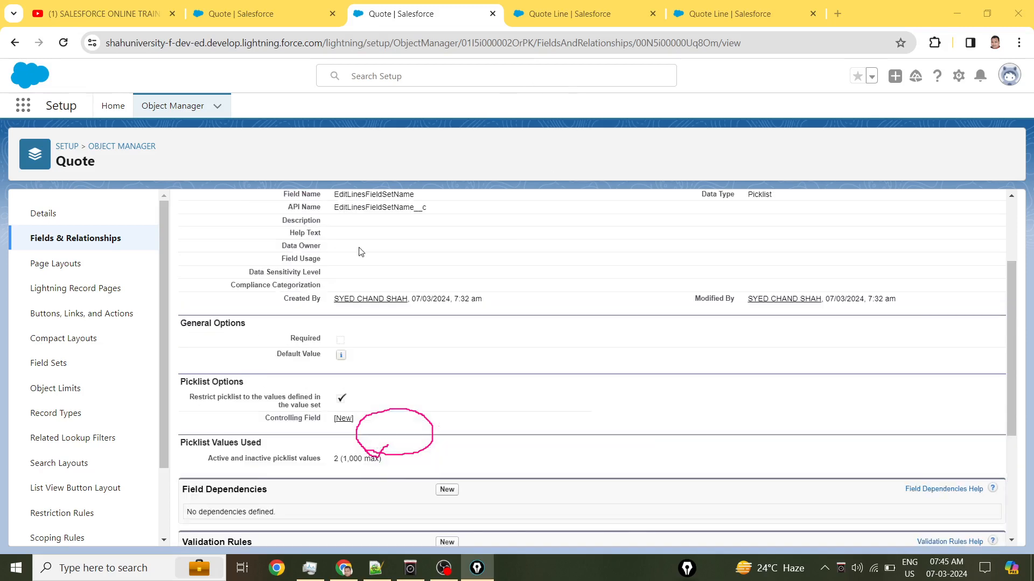
drag(335, 208, 425, 209)
click(459, 215)
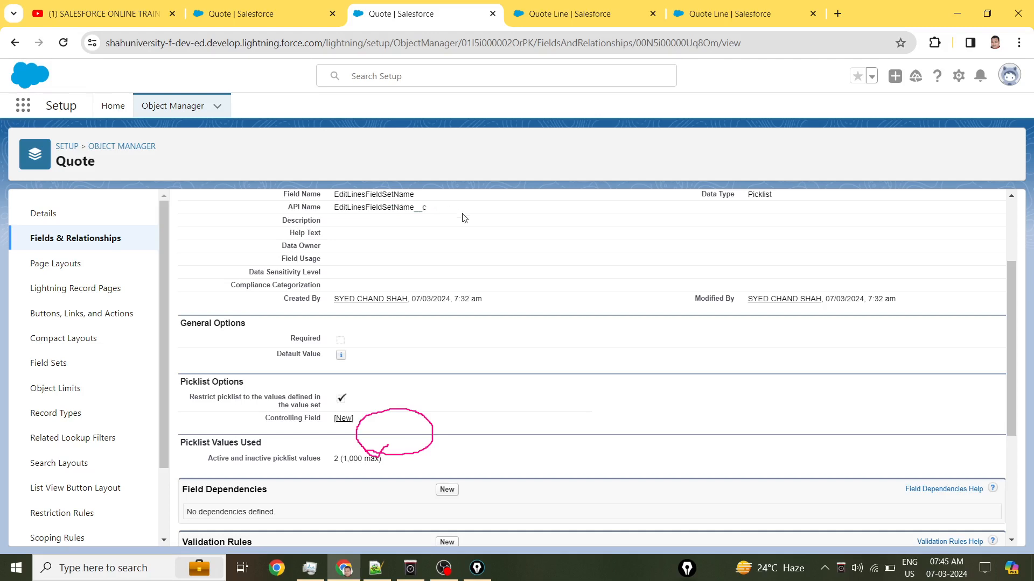
Open the Shah View2 picklist value for editing, and set its API name to Shah_View2.
scroll(462, 425, down, 3)
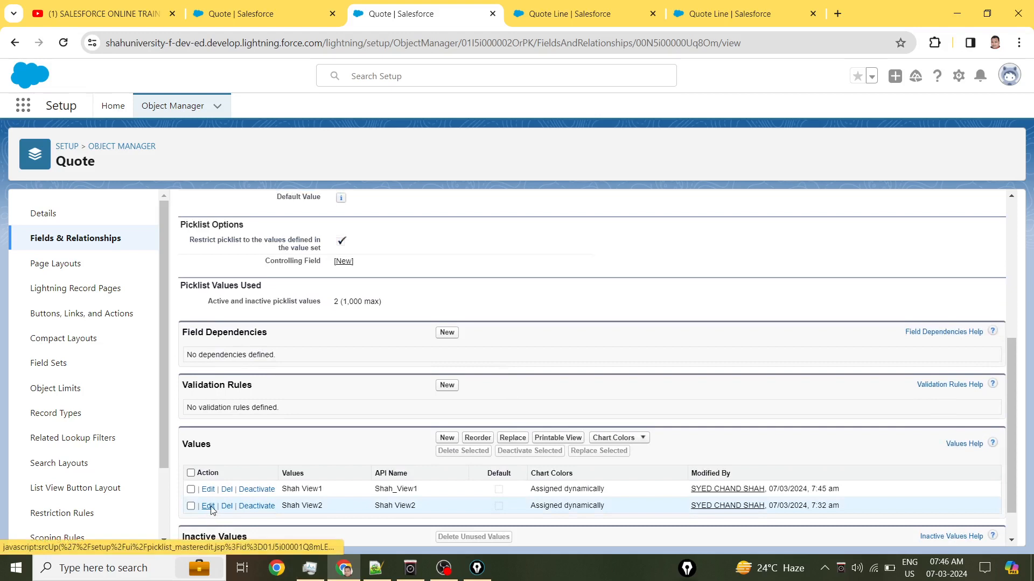
click(208, 506)
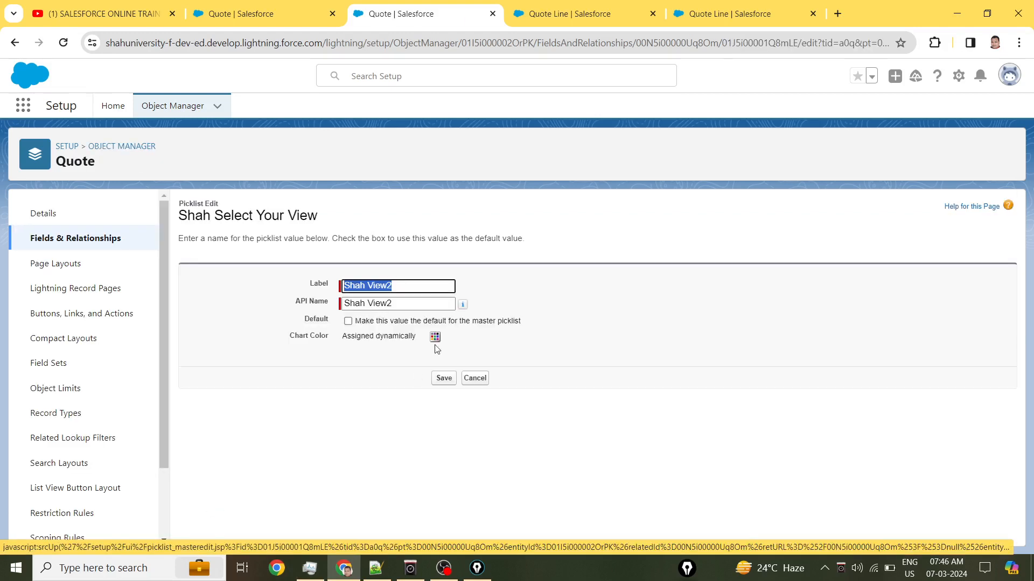
click(370, 306)
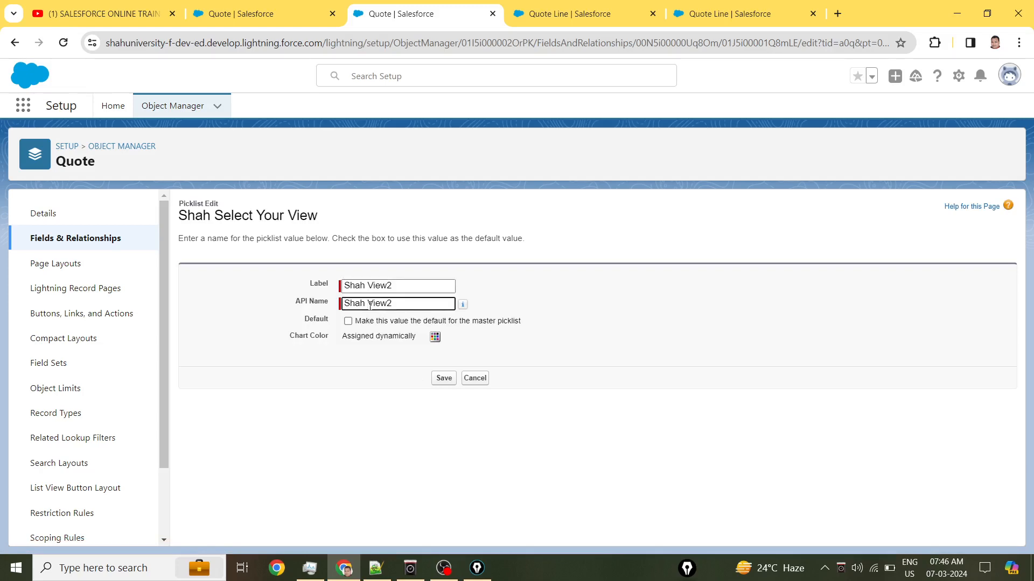
key(BackSpace)
text(_)
Check Shah_View2 against the API name in the Quote Line field sets, and save the Shah View2 picklist value.
click(576, 11)
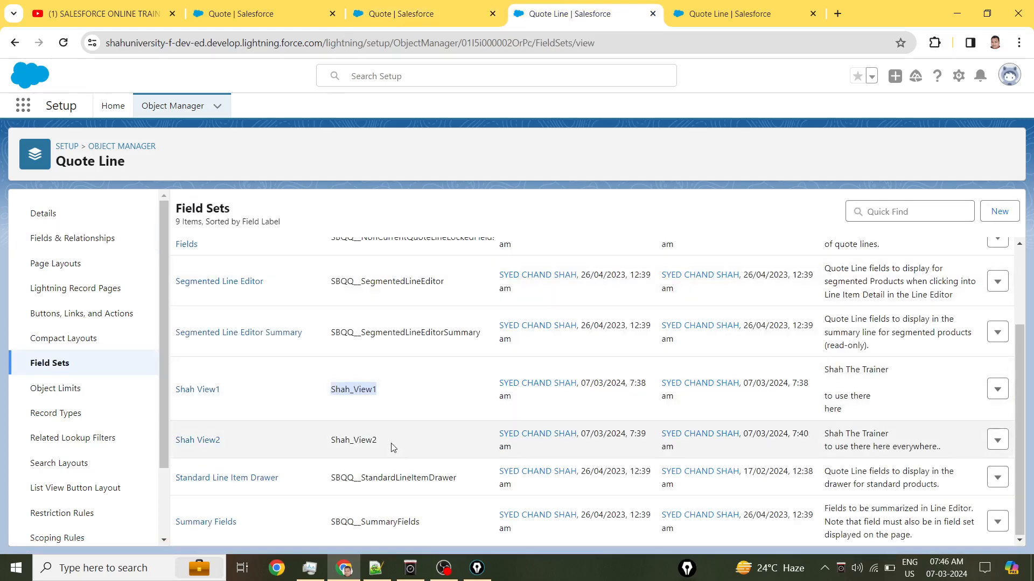
drag(393, 447, 328, 442)
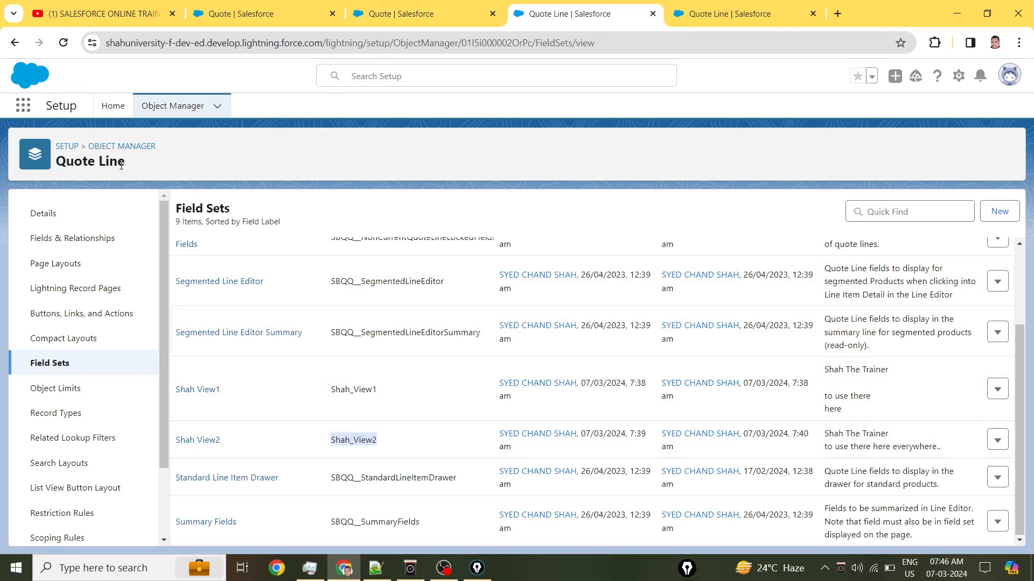
click(413, 14)
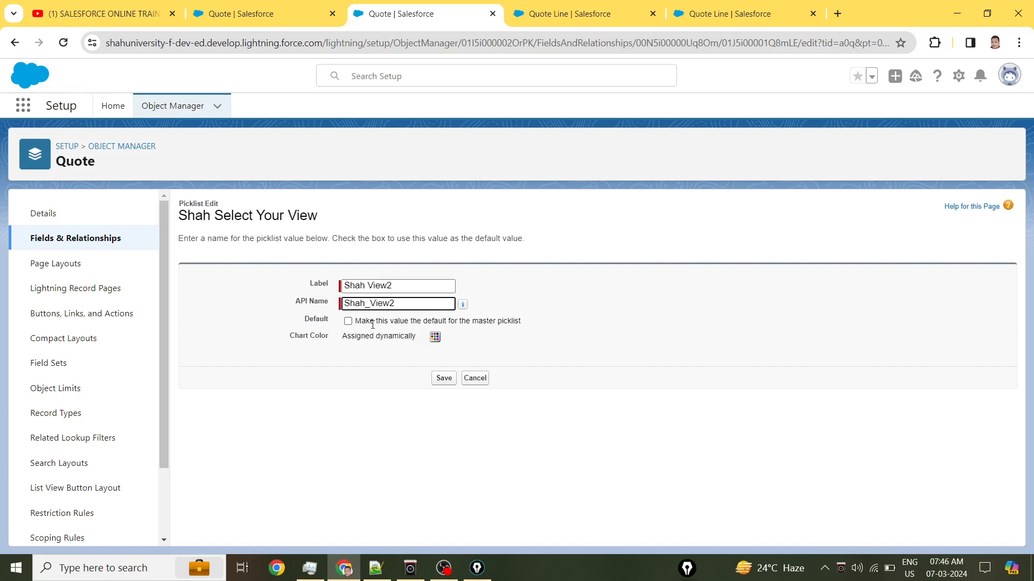
click(443, 378)
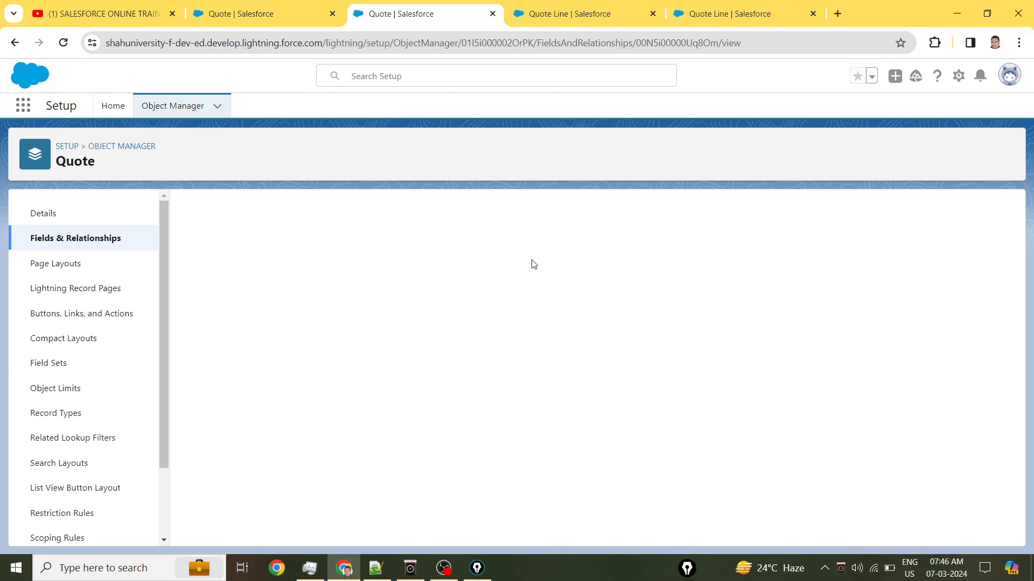
Return to the quote's line editor and reload it to apply the corrected picklist API names.
click(267, 23)
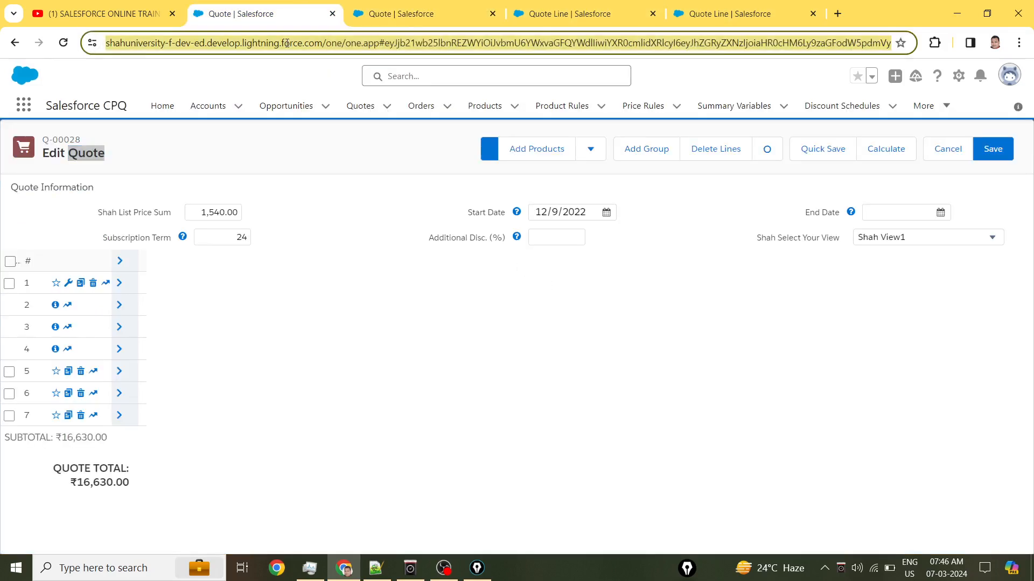
click(893, 240)
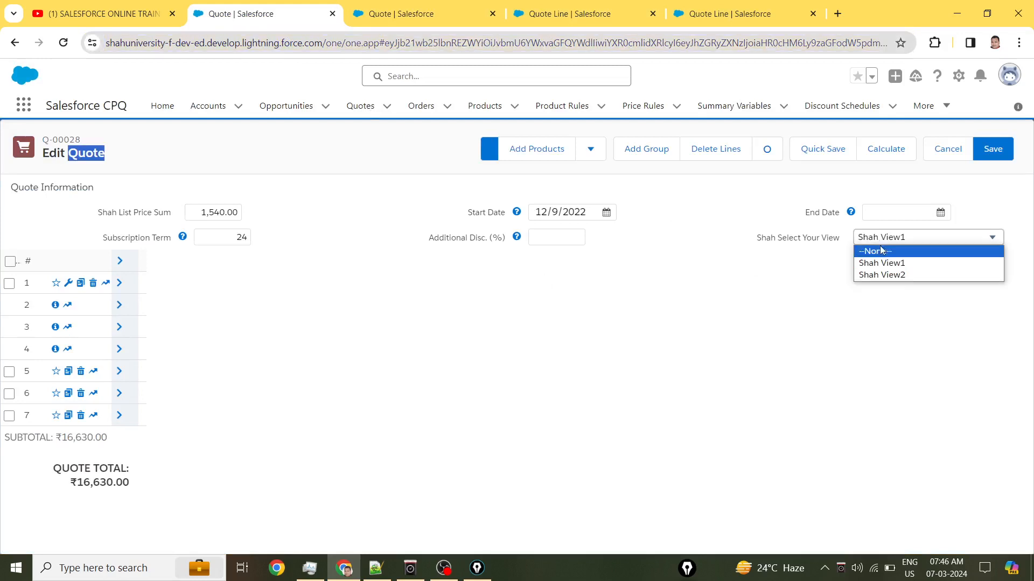
click(880, 249)
key(Return)
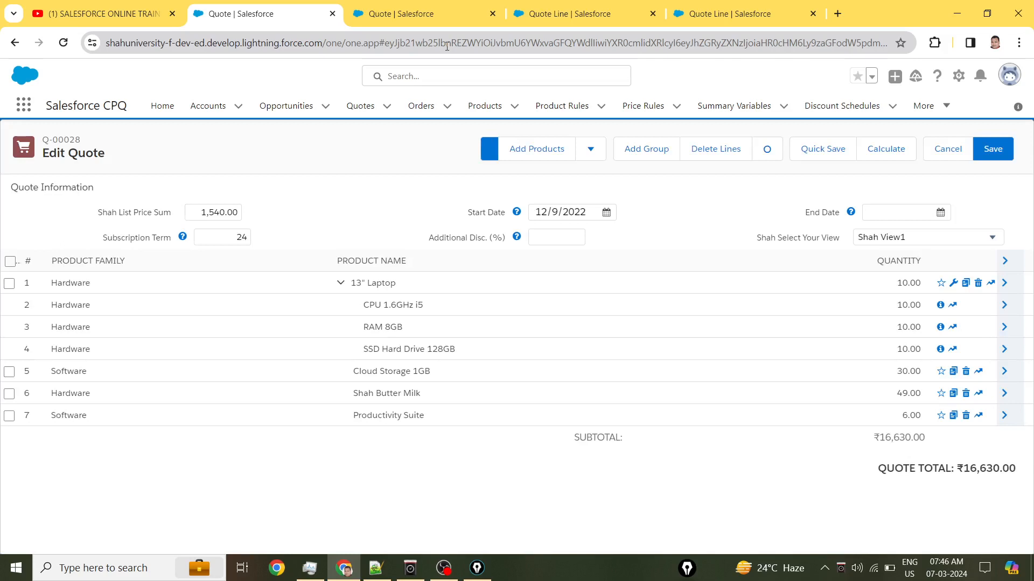
Mark the Product Family, Product Name and Quantity columns of Shah View1 with the pen, and clear the marks.
click(909, 237)
click(910, 238)
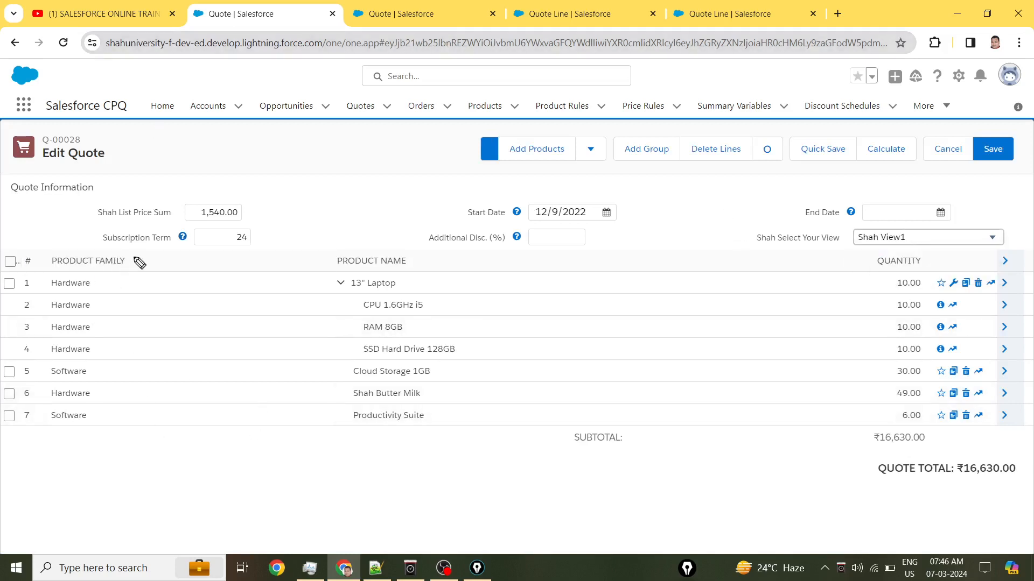
drag(137, 258, 138, 266)
drag(448, 267, 481, 271)
drag(910, 267, 918, 266)
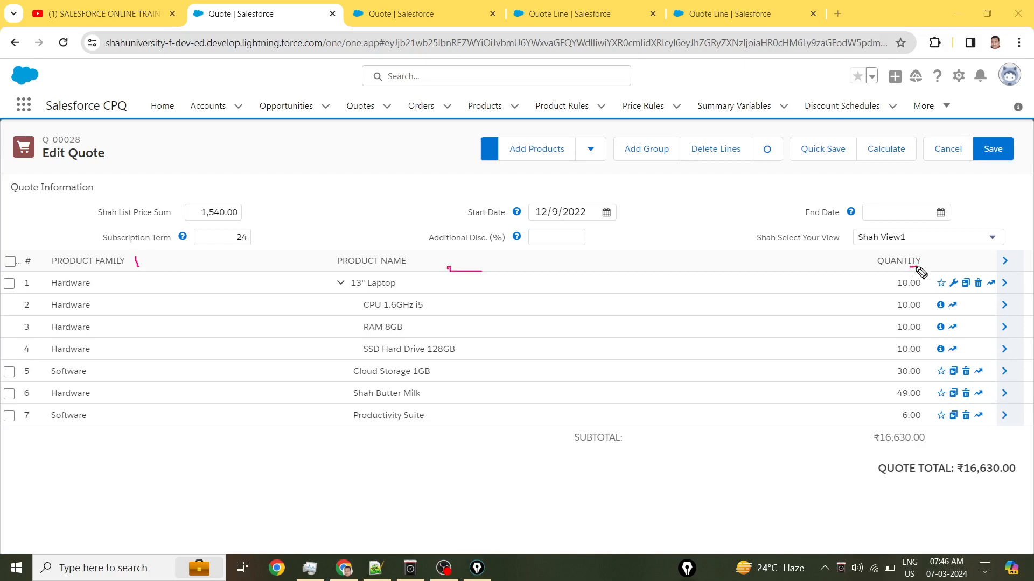
key(Escape)
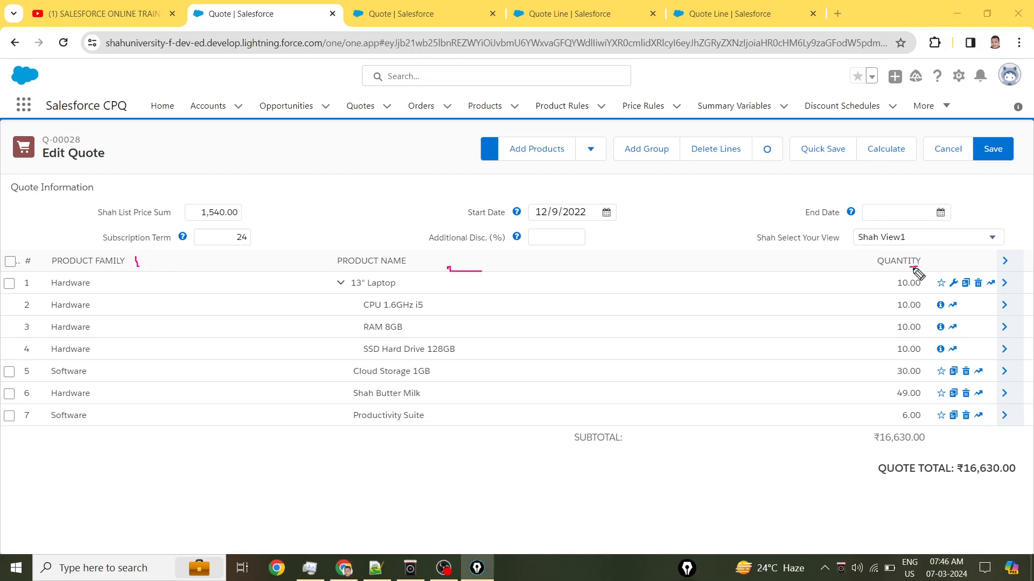
Set Shah Select Your View to --None-- and quick save the quote.
click(908, 239)
click(897, 250)
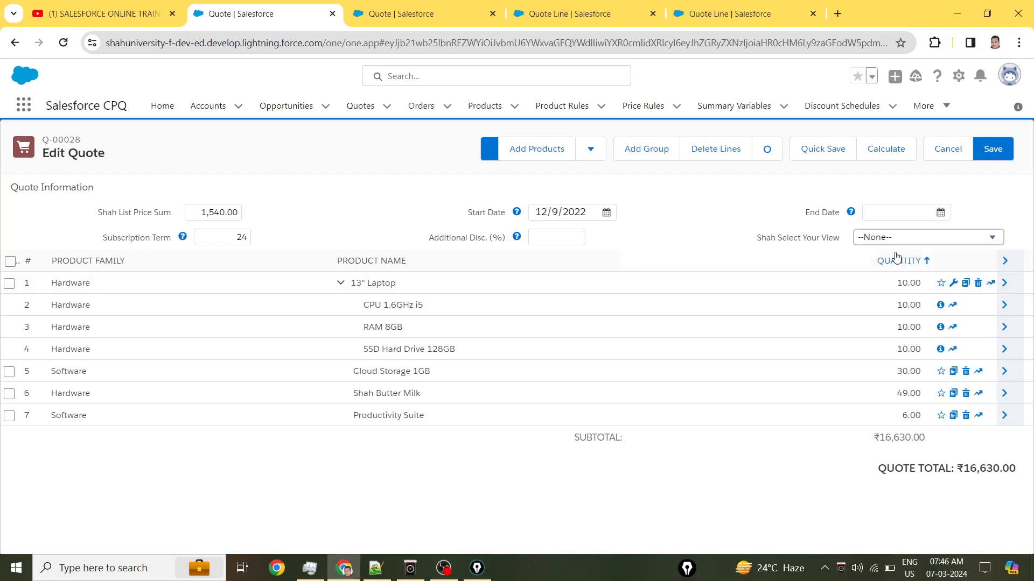
click(838, 155)
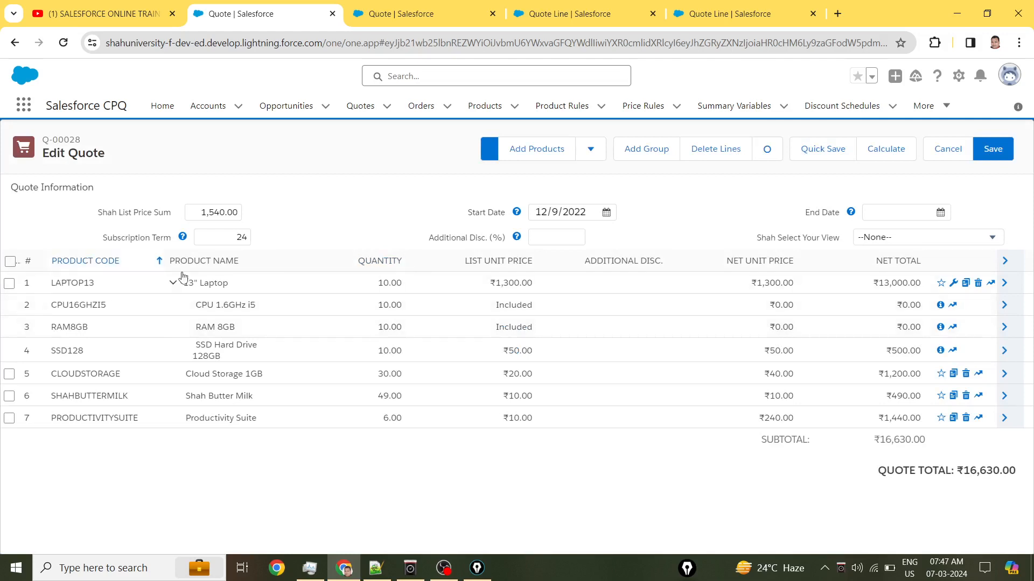
Set Shah Select Your View to Shah View2 and quick save the quote, and set the picklist back to --None--.
click(893, 238)
click(890, 272)
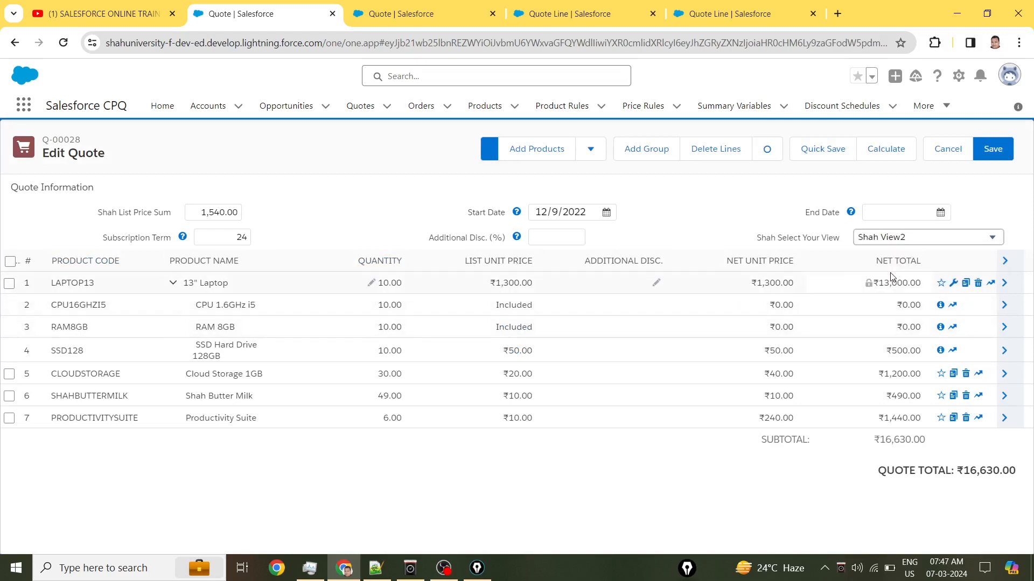
click(812, 150)
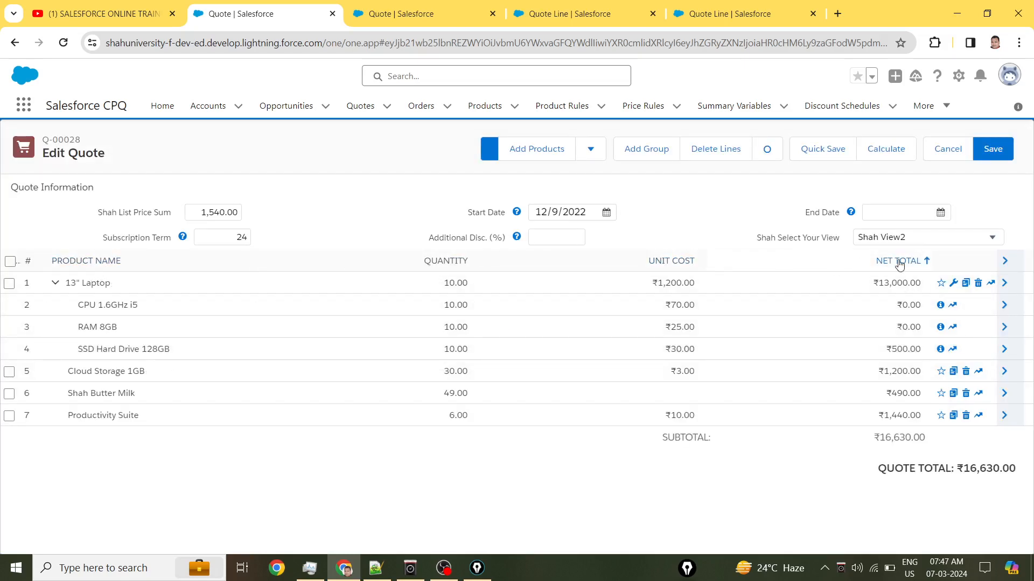
click(922, 239)
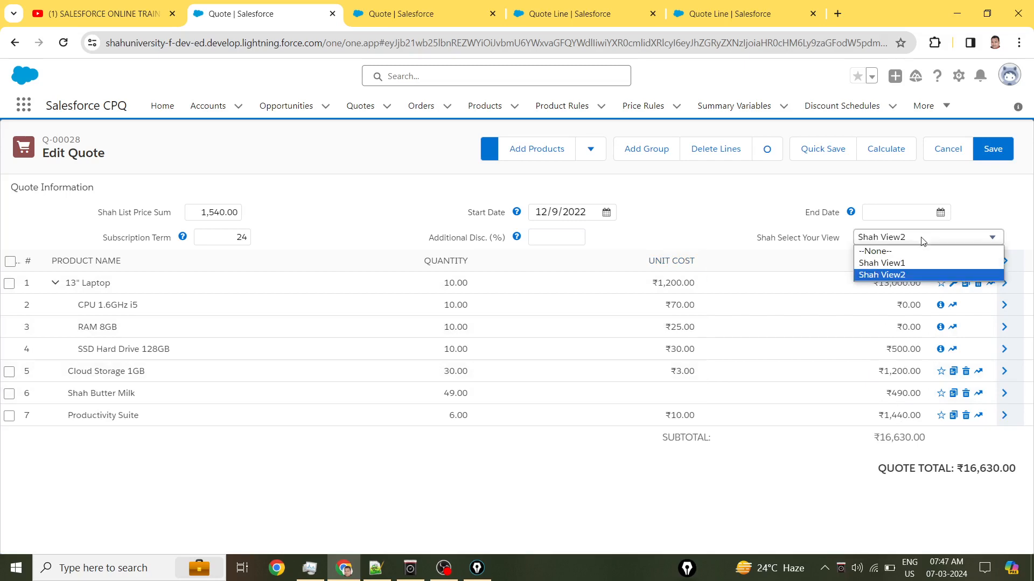
click(908, 251)
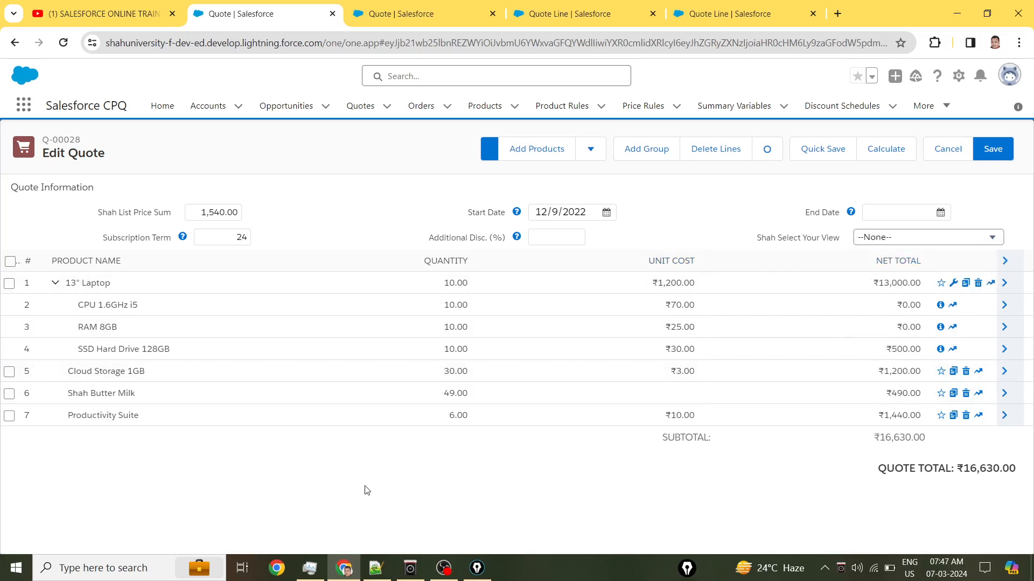
Switch to the Notepad++ notes, and highlight API Name and the word Quote in the custom field line.
click(384, 574)
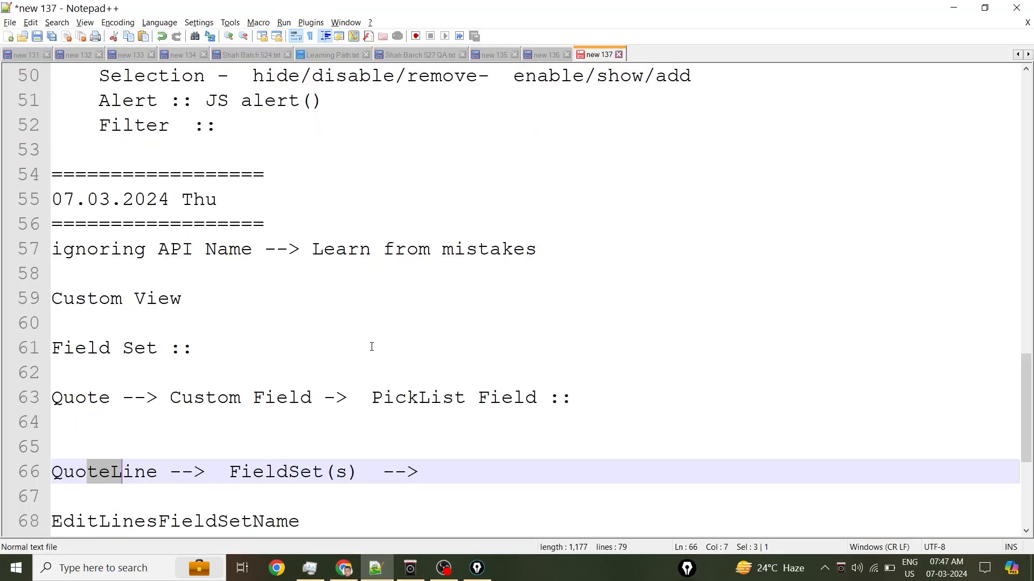
drag(156, 255, 239, 249)
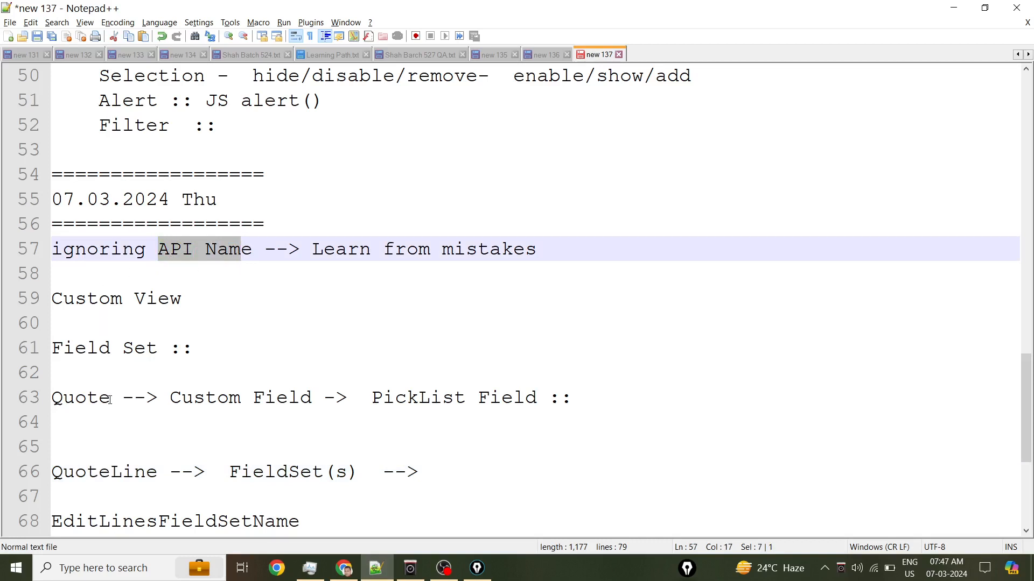
drag(121, 400, 52, 399)
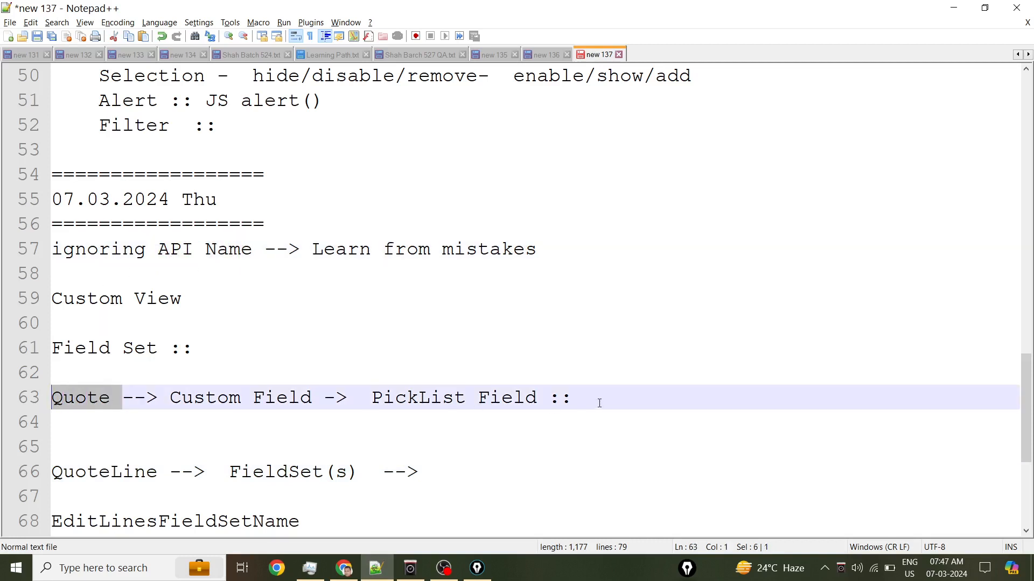
Append the field API name EditLinesFieldSetName__c to the end of the Quote custom PickList Field line in the notes.
drag(317, 527, 38, 516)
key(ctrl+c)
click(579, 393)
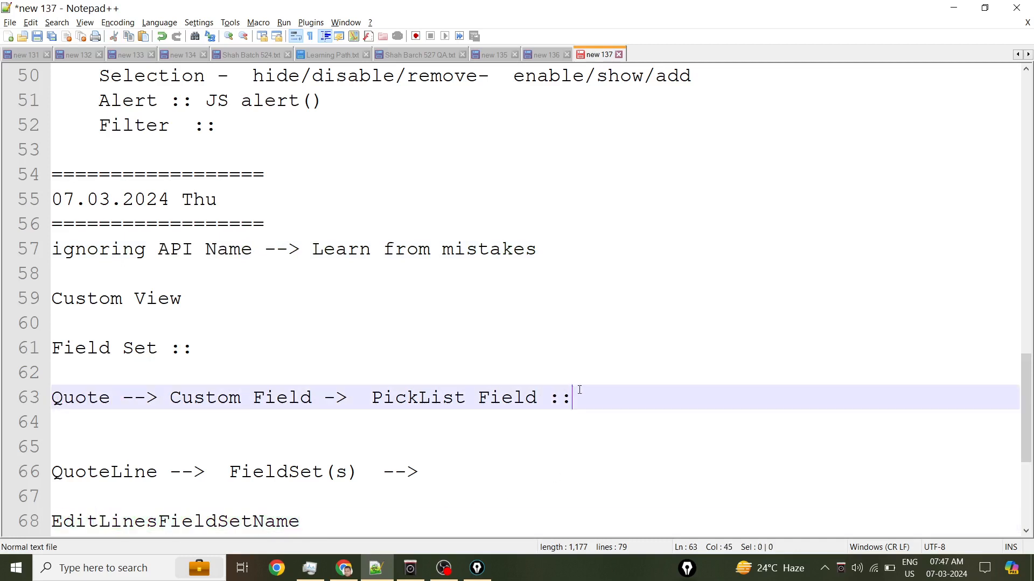
key(ctrl+v)
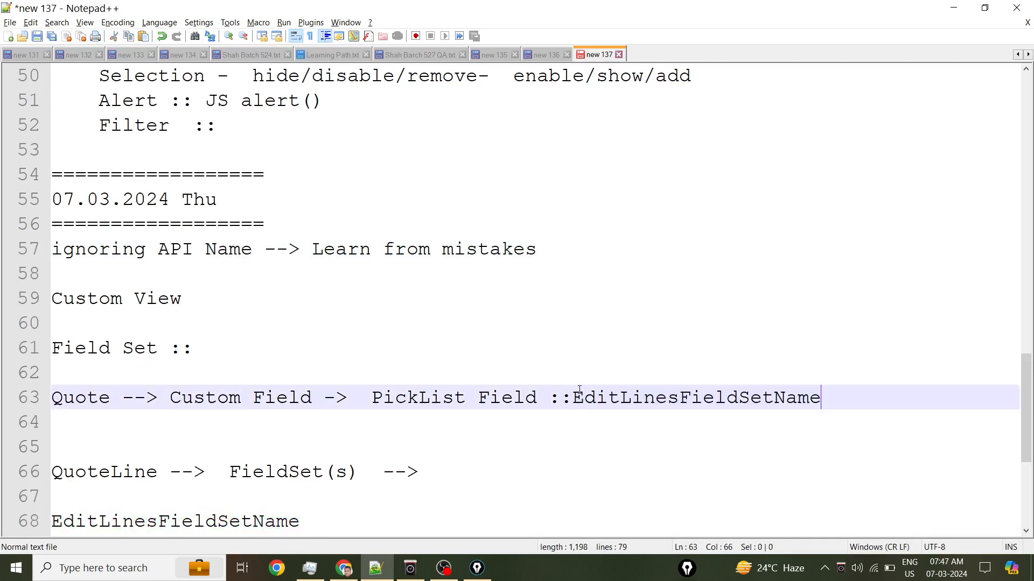
text(__c)
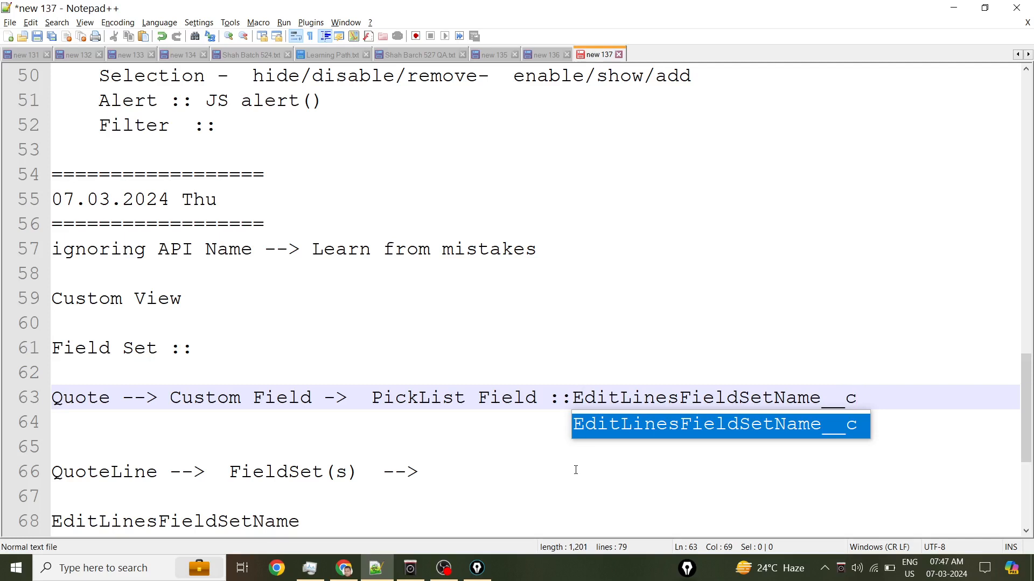
click(575, 470)
Add an indented line below the Quote custom field line reading "PickList Values ===== QuoteLineItems FieldSet API>API>API Names".
click(871, 399)
key(Return)
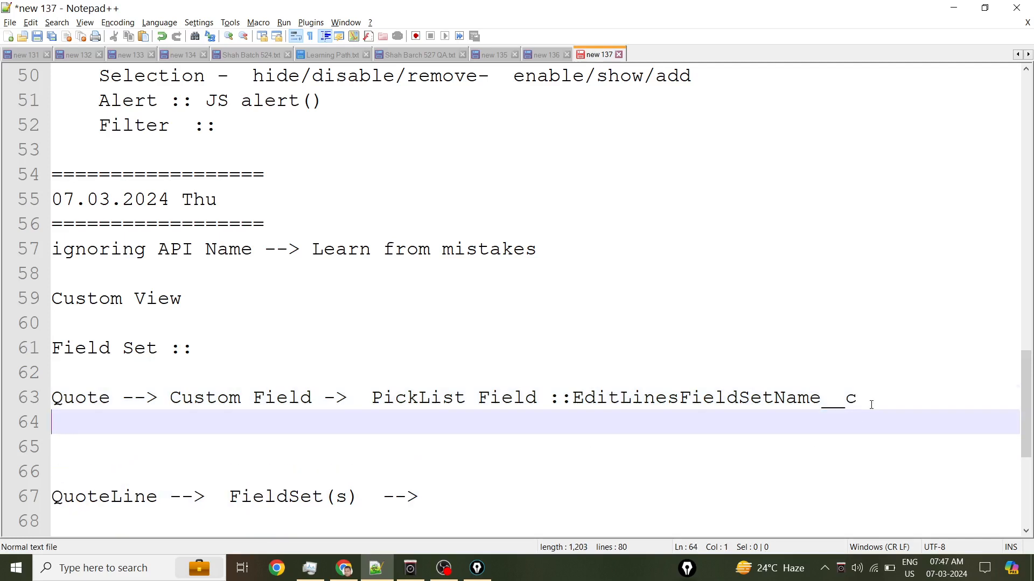
key(Tab)
text(PickList )
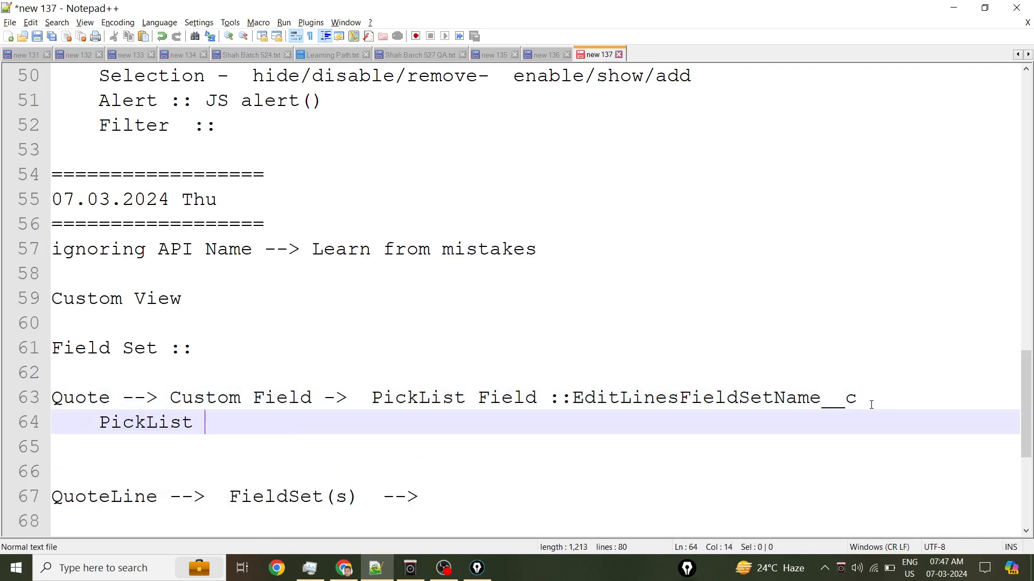
text(Values =====)
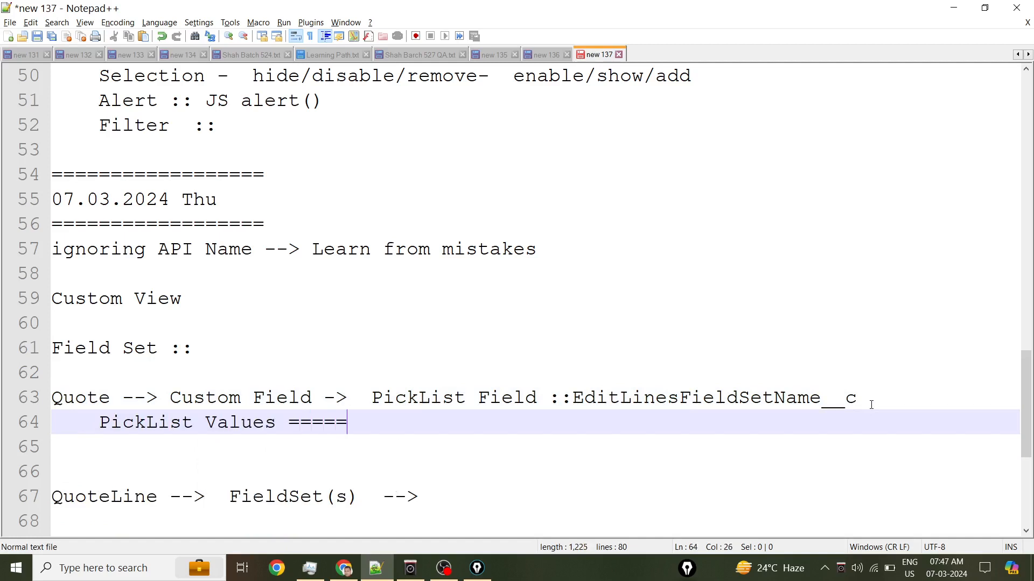
text(  QuoteLi)
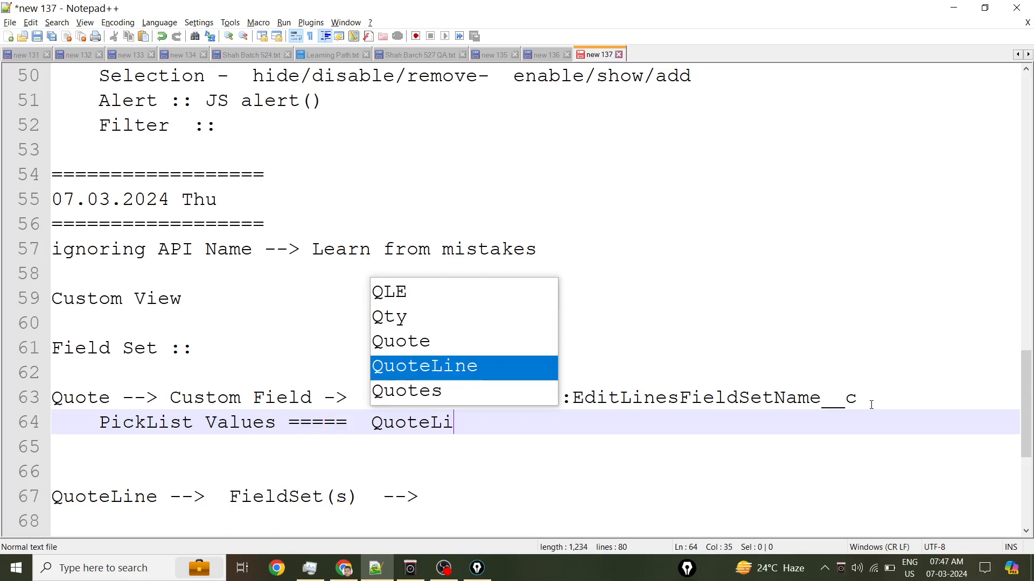
text(neItems Fie)
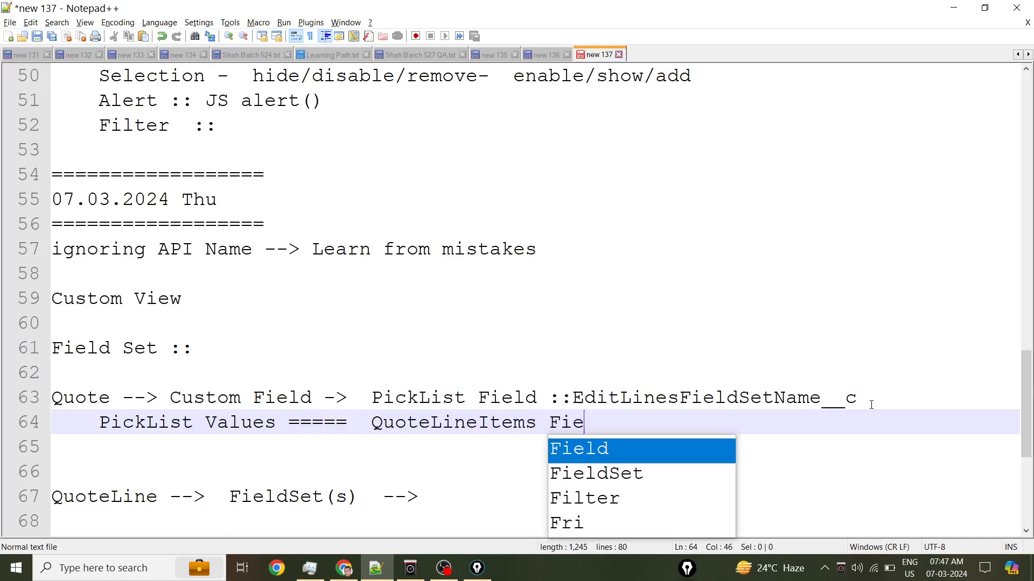
text(ldSet)
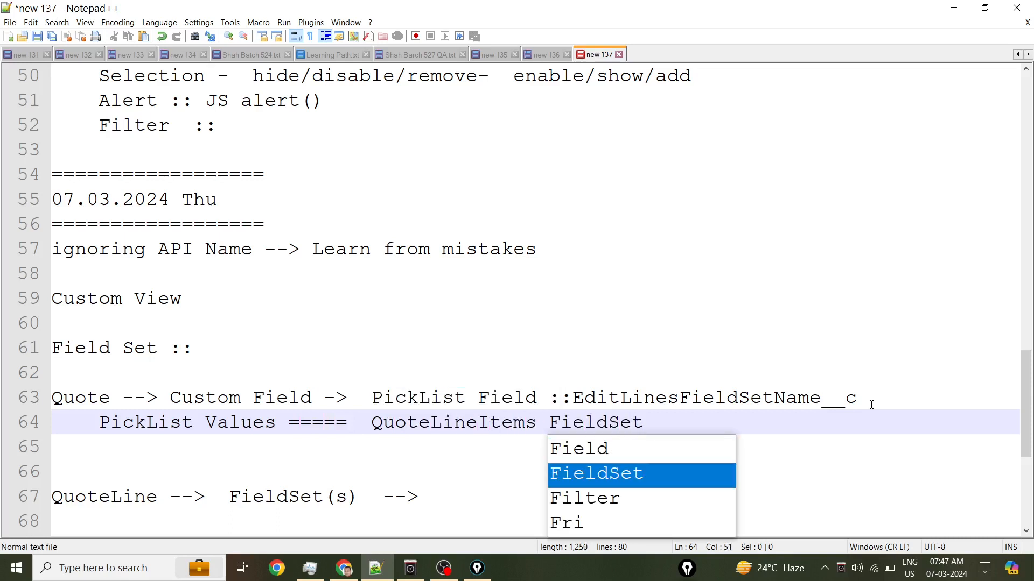
text( API)
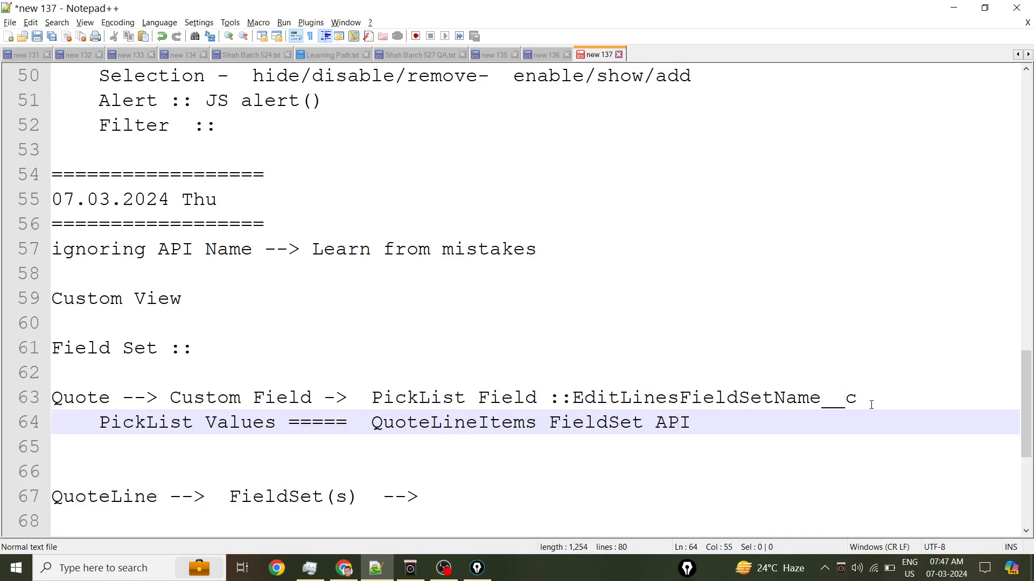
text(>API>API )
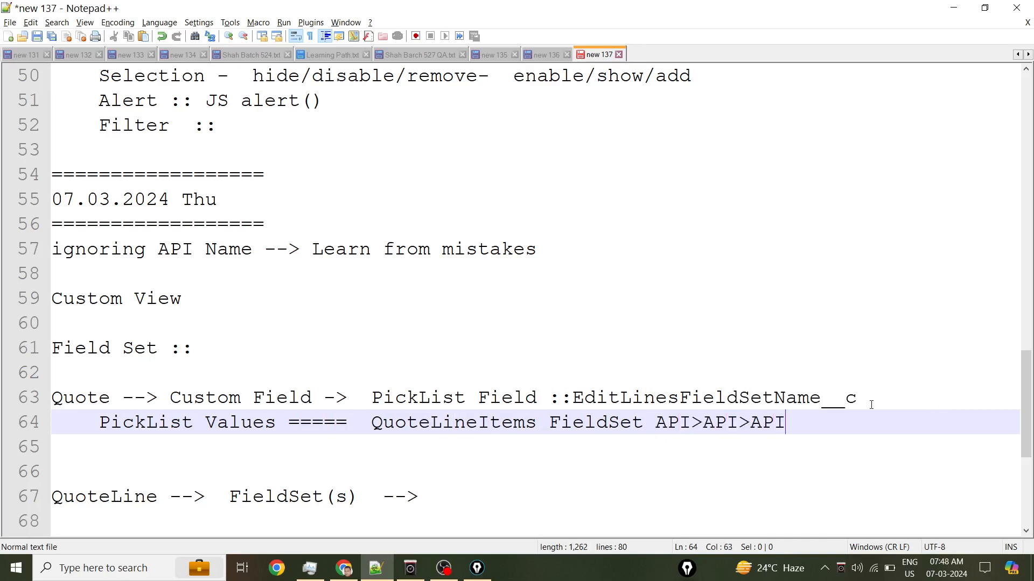
text(n)
key(BackSpace)
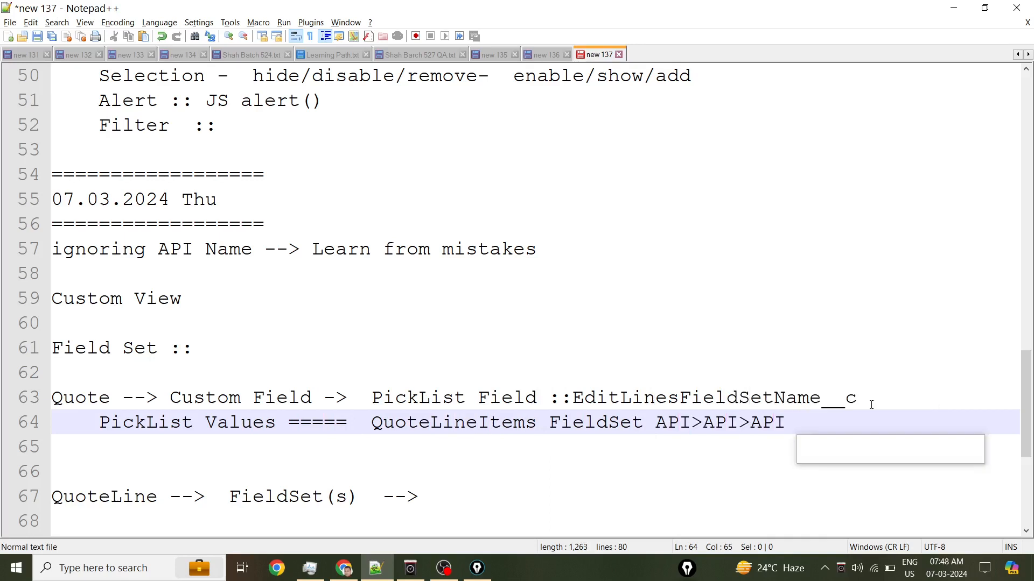
text(Names)
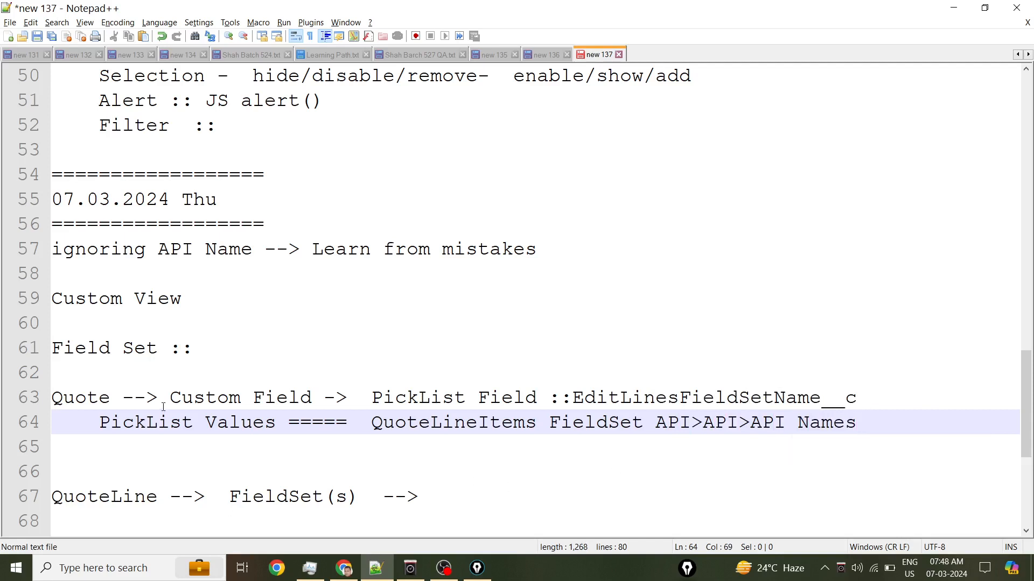
Draw a pen stroke from Field Set to PickList Values, clear it, and review the field set notes below.
drag(141, 348, 210, 436)
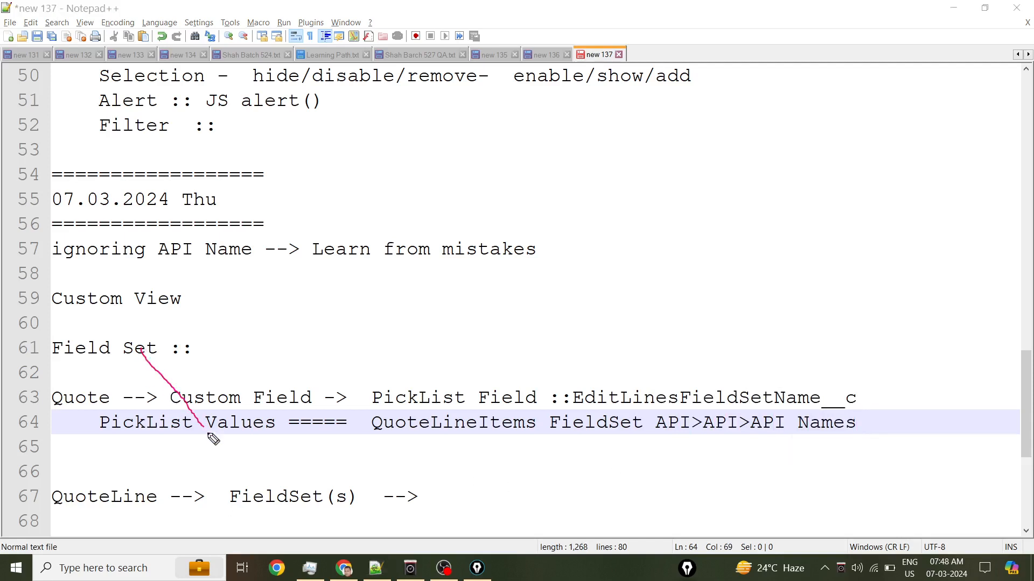
scroll(223, 369, down, 1)
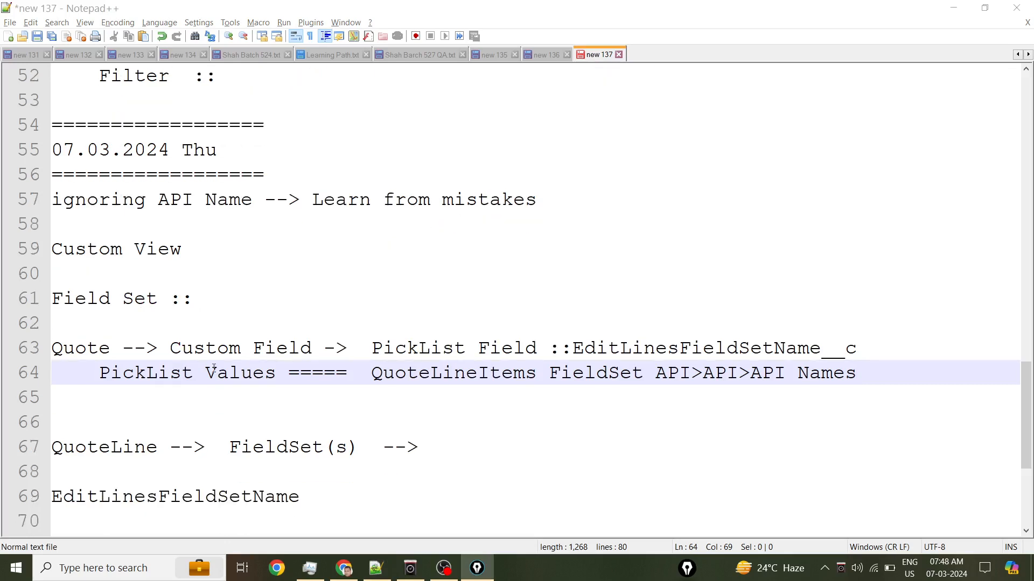
scroll(223, 369, down, 1)
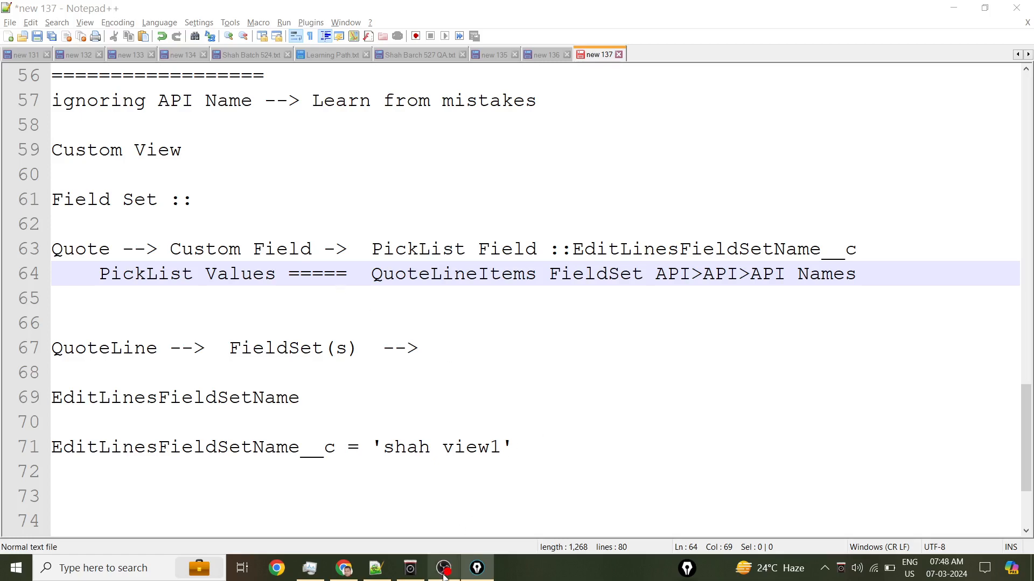
Switch to Chrome and look through the video list of the SALESFORCE ONLINE TRAINING channel on YouTube.
click(345, 568)
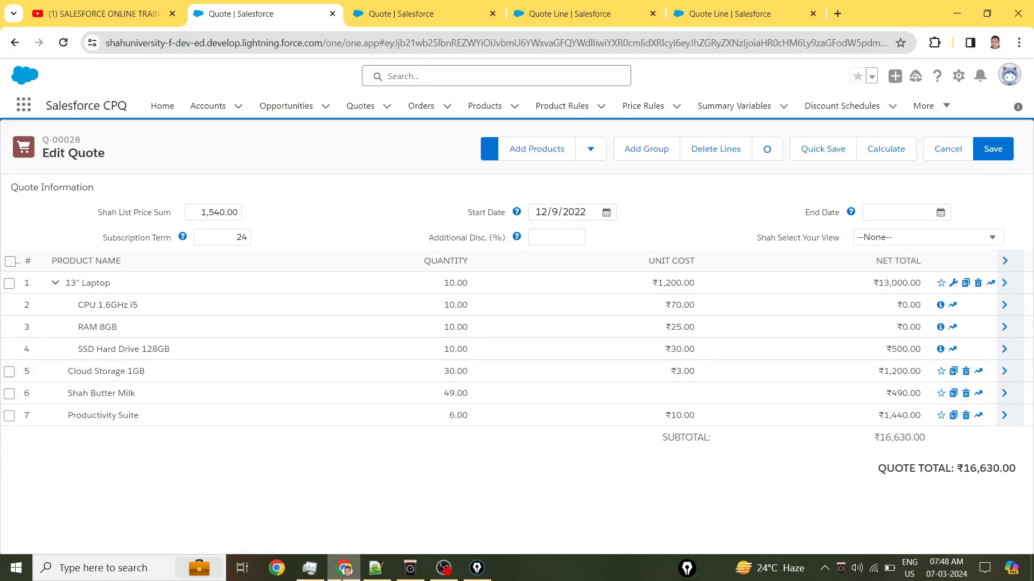
click(74, 9)
scroll(915, 135, down, 1)
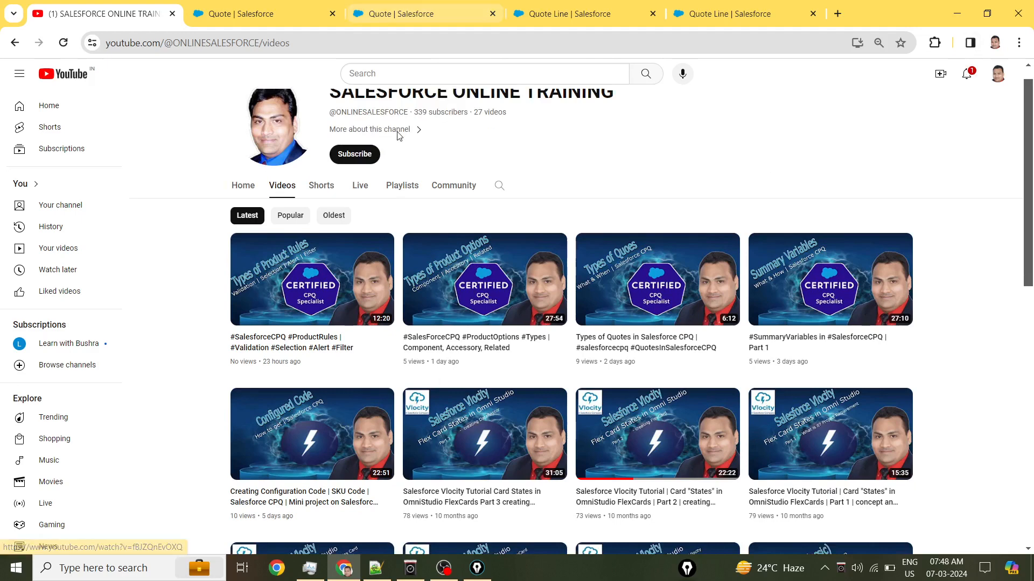
Show the Quote Line object's Field Sets page, and return to Notepad++ to review the custom view notes.
click(712, 10)
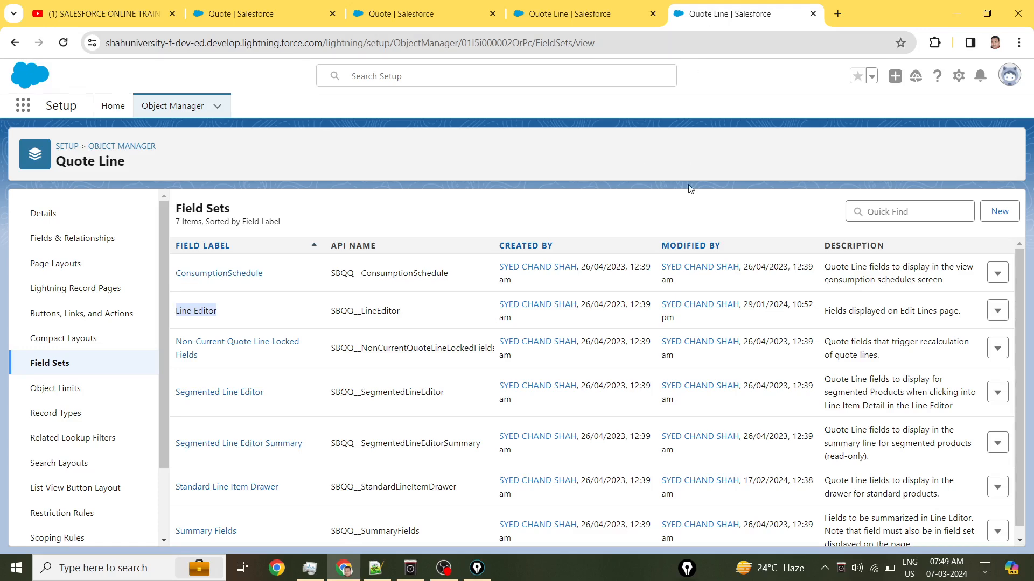
click(375, 568)
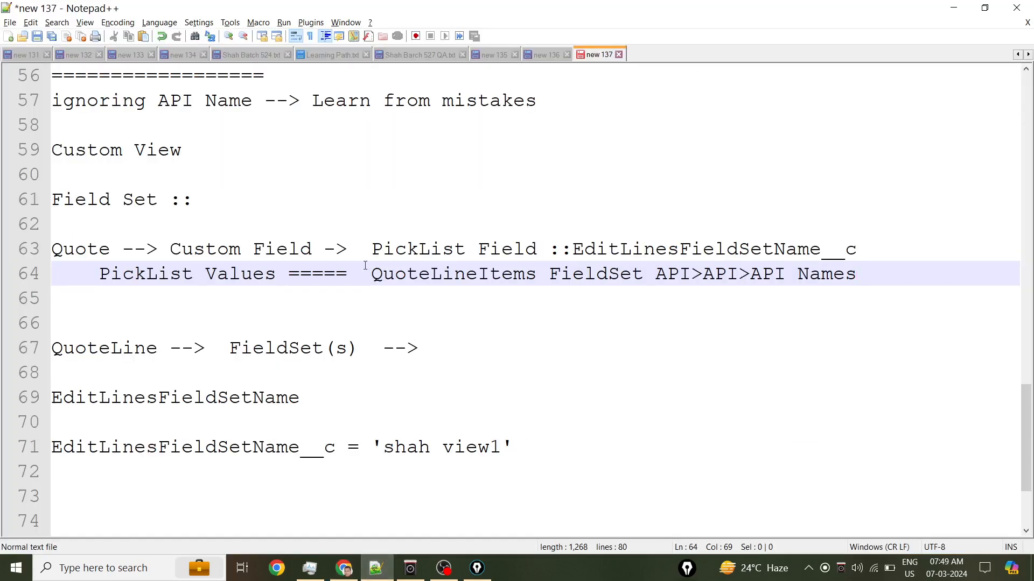
scroll(383, 373, up, 2)
scroll(402, 354, down, 1)
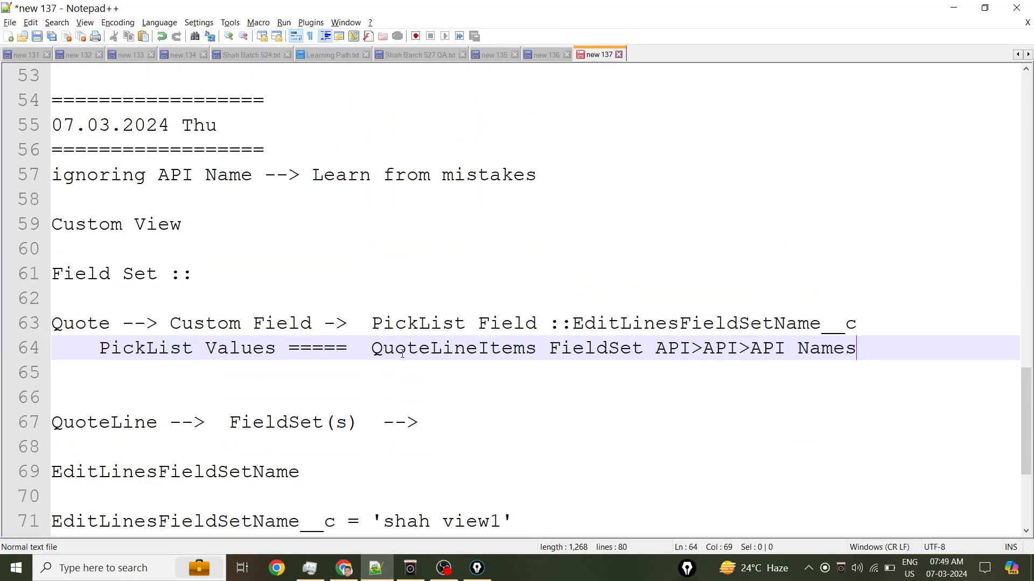
scroll(383, 407, down, 1)
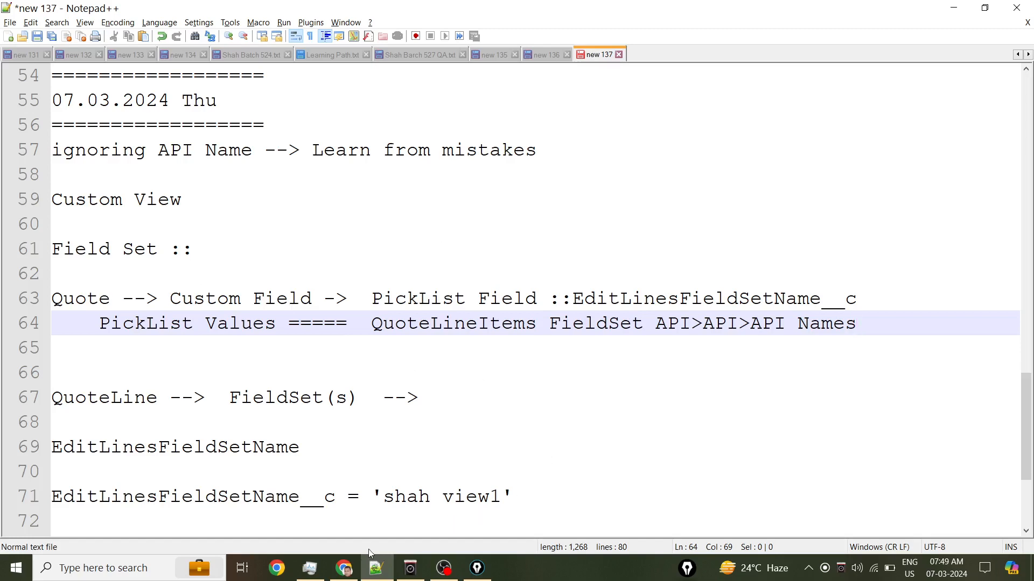
Switch back to Chrome and show the YouTube channel's videos page again.
click(344, 568)
click(87, 16)
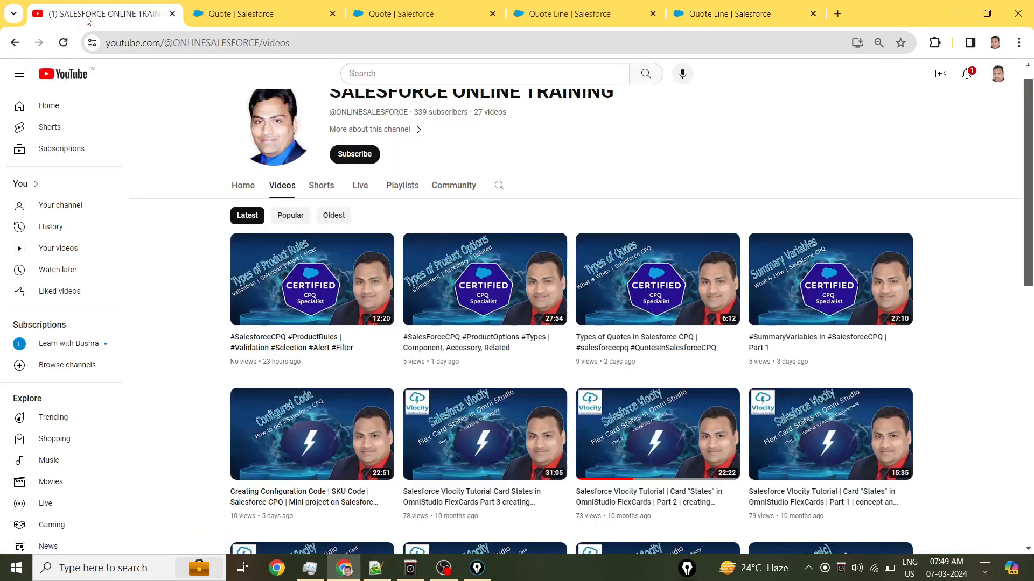